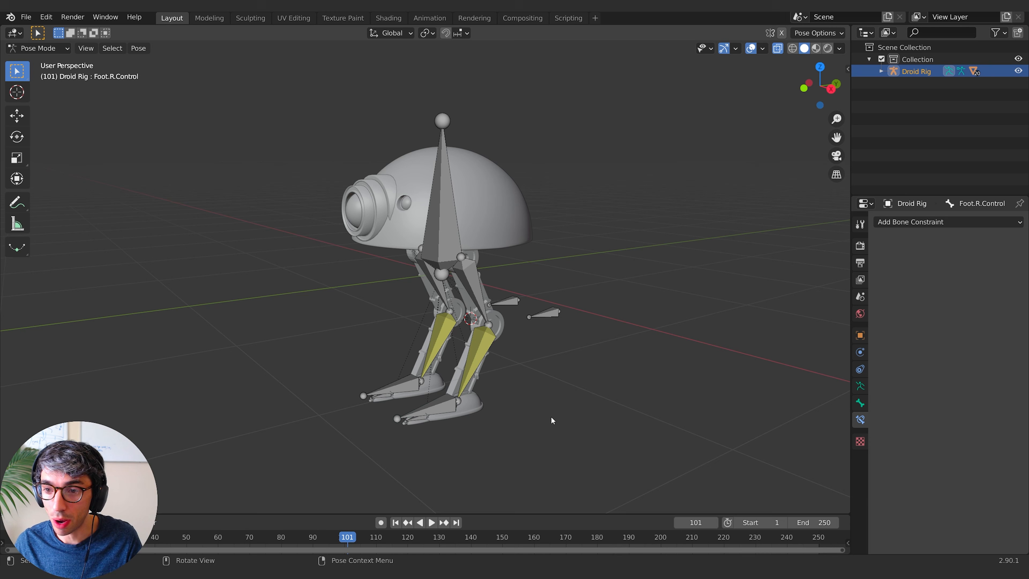
Step: Select the Foot.R.Control bone and move it downward to test how the right leg and foot follow
{"action": "middle_click_drag", "start_coordinate": [582, 450], "coordinate": [596, 432]}
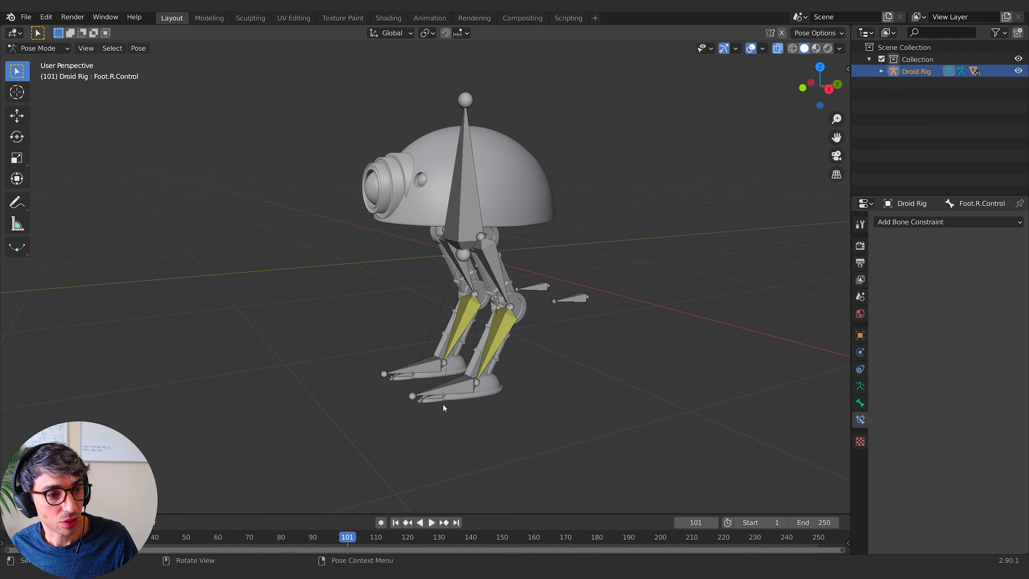
{"action": "left_click", "coordinate": [447, 392], "text": "shift"}
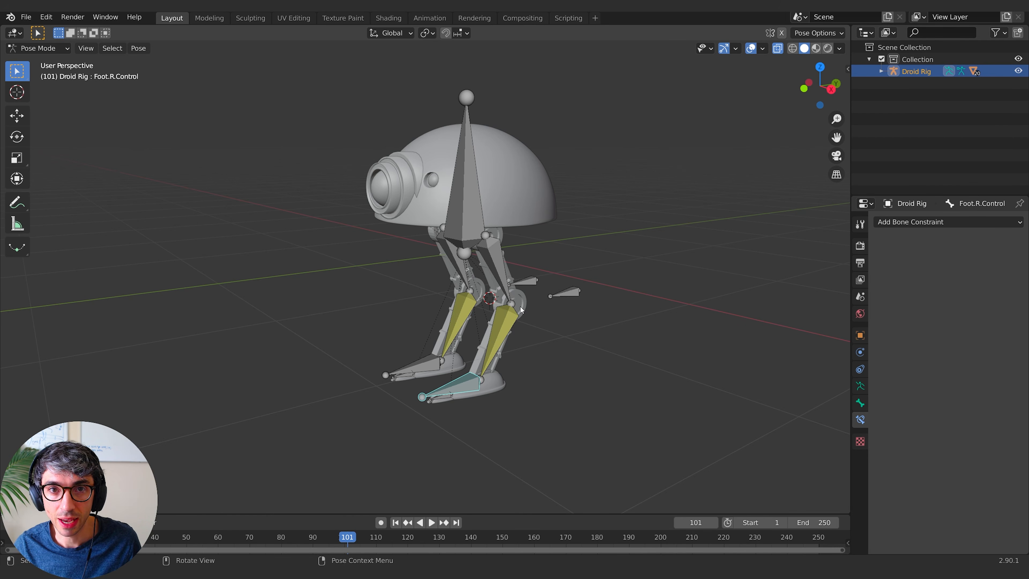
{"action": "middle_click_drag", "start_coordinate": [521, 310], "coordinate": [513, 416]}
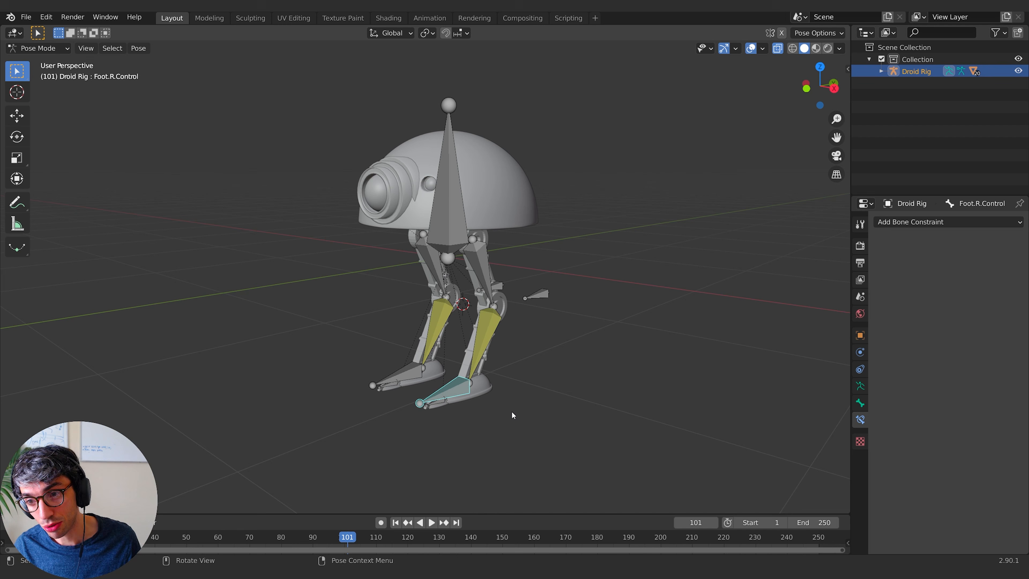
{"action": "middle_click_drag", "start_coordinate": [517, 404], "coordinate": [524, 404]}
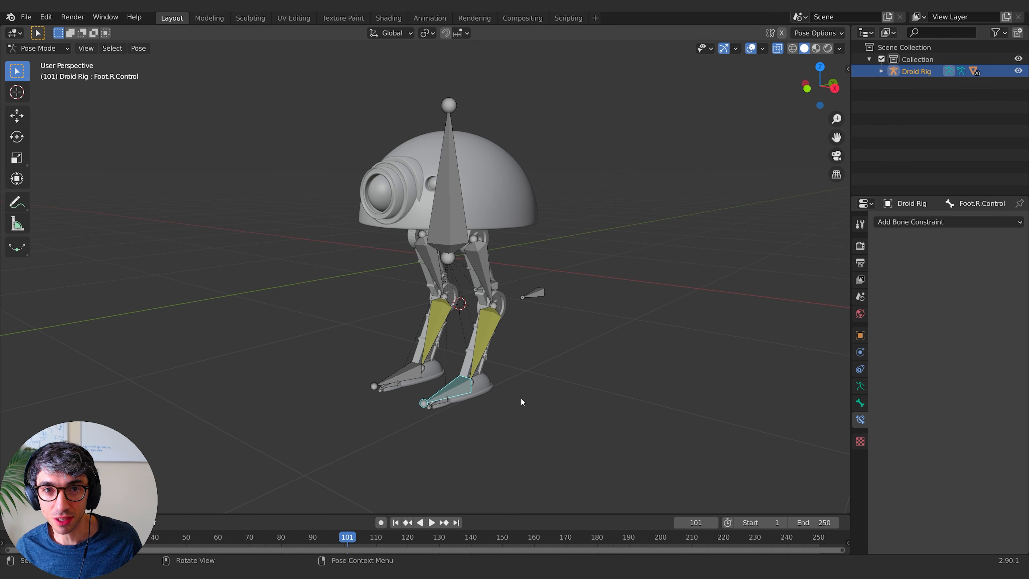
{"action": "middle_click_drag", "start_coordinate": [521, 401], "coordinate": [534, 399]}
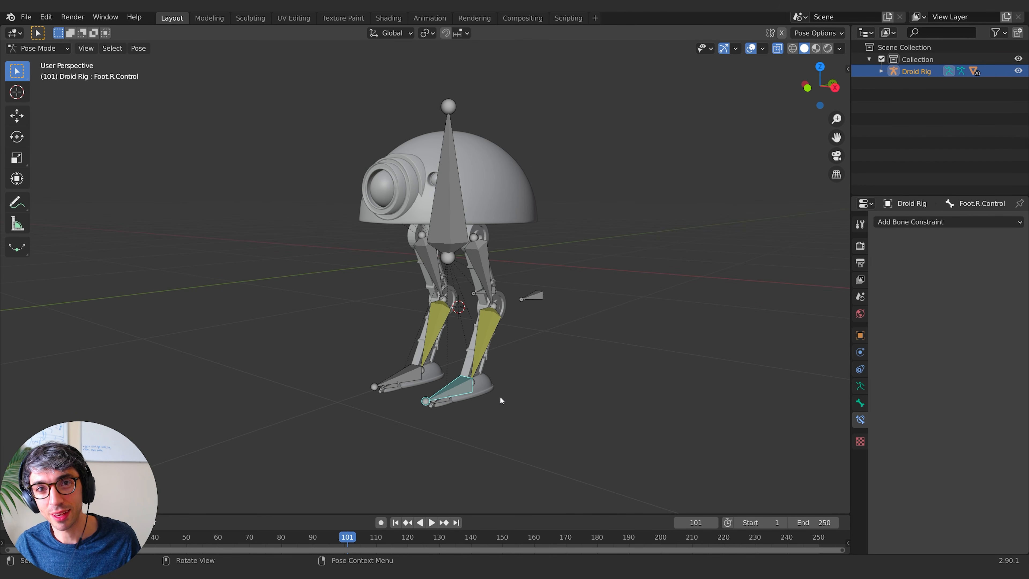
{"action": "middle_click_drag", "start_coordinate": [533, 436], "coordinate": [499, 425]}
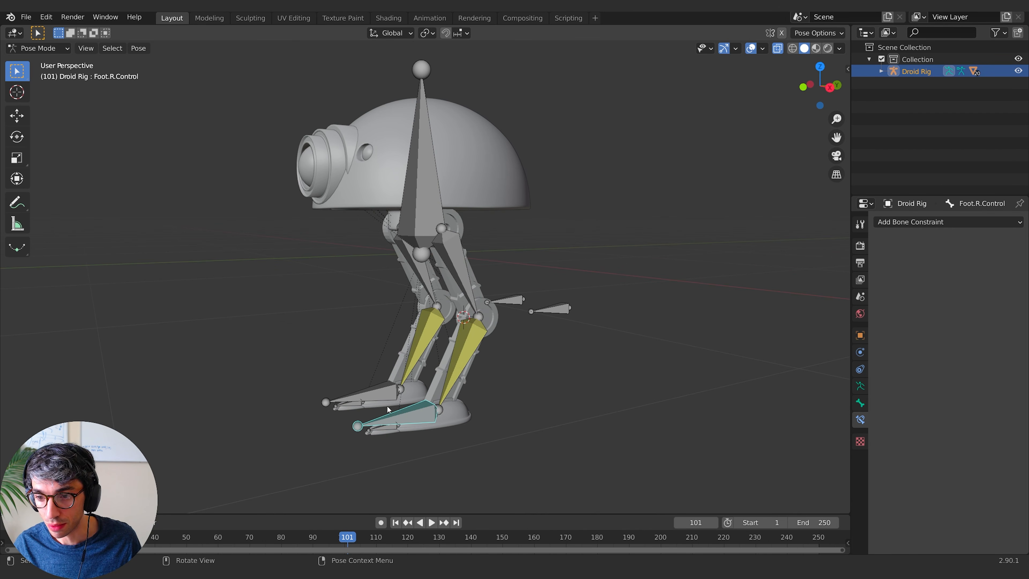
{"action": "key", "text": "g"}
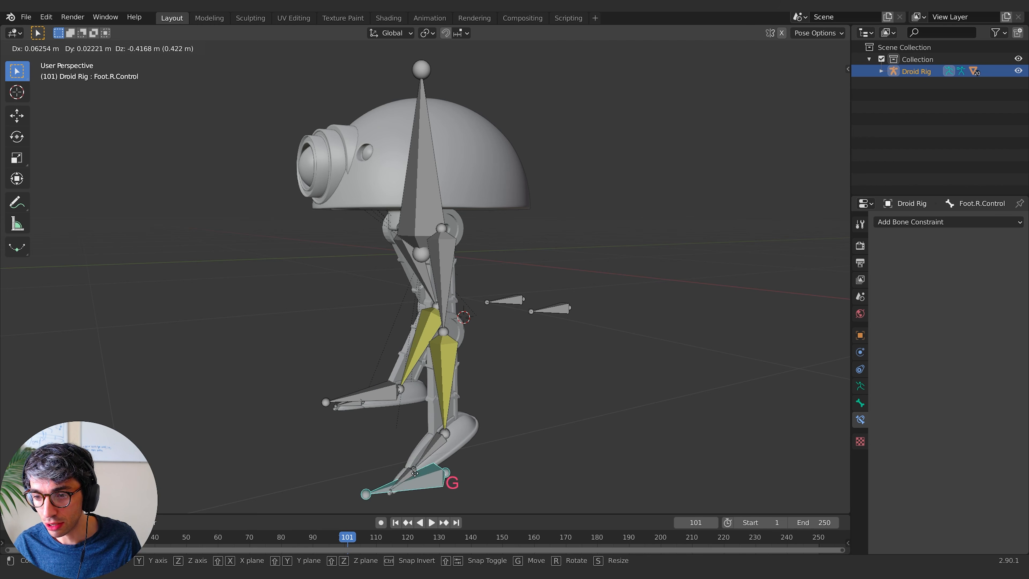
{"action": "left_click", "coordinate": [409, 429]}
{"action": "mouse_move", "coordinate": [409, 429]}
{"action": "middle_mouse_down"}
{"action": "mouse_move", "coordinate": [412, 459]}
{"action": "mouse_move", "coordinate": [447, 421]}
{"action": "mouse_move", "coordinate": [410, 442]}
{"action": "mouse_move", "coordinate": [427, 424]}
{"action": "middle_mouse_up"}
{"action": "key", "text": "g"}
{"action": "left_click", "coordinate": [403, 451]}
Step: Switch to Object Mode and add a plane mesh, scaled up to about 8.07
{"action": "key", "text": "shift+a"}
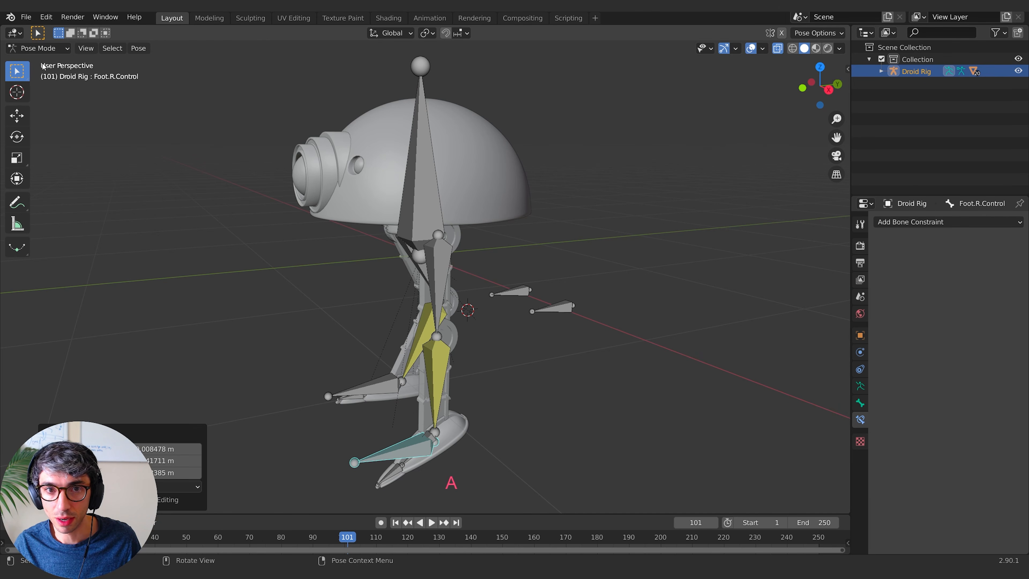
{"action": "left_click", "coordinate": [44, 48]}
{"action": "left_click", "coordinate": [39, 61]}
{"action": "key", "text": "s"}
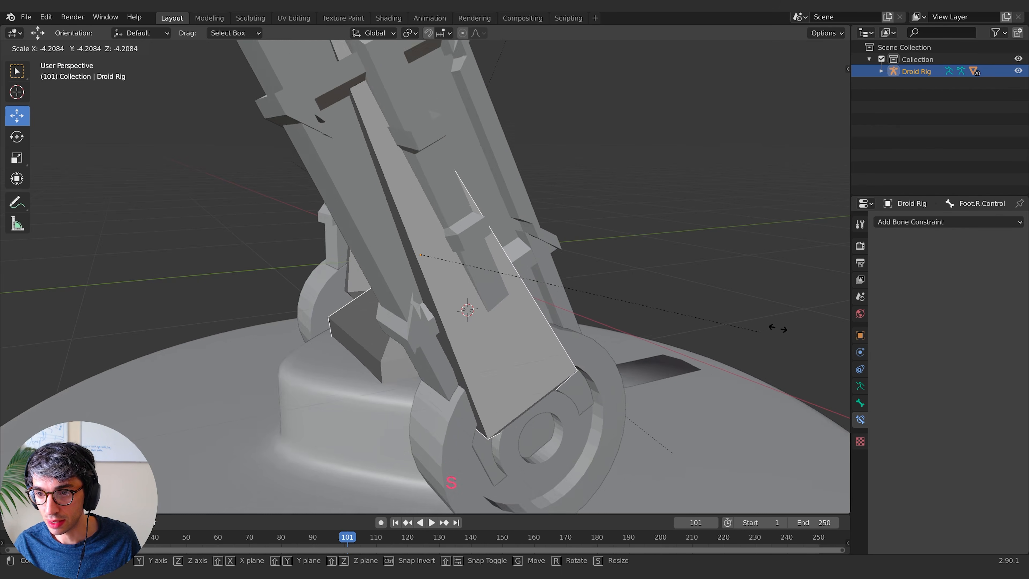
{"action": "key", "text": "Escape"}
{"action": "key", "text": "shift+a"}
{"action": "mouse_move", "coordinate": [455, 262]}
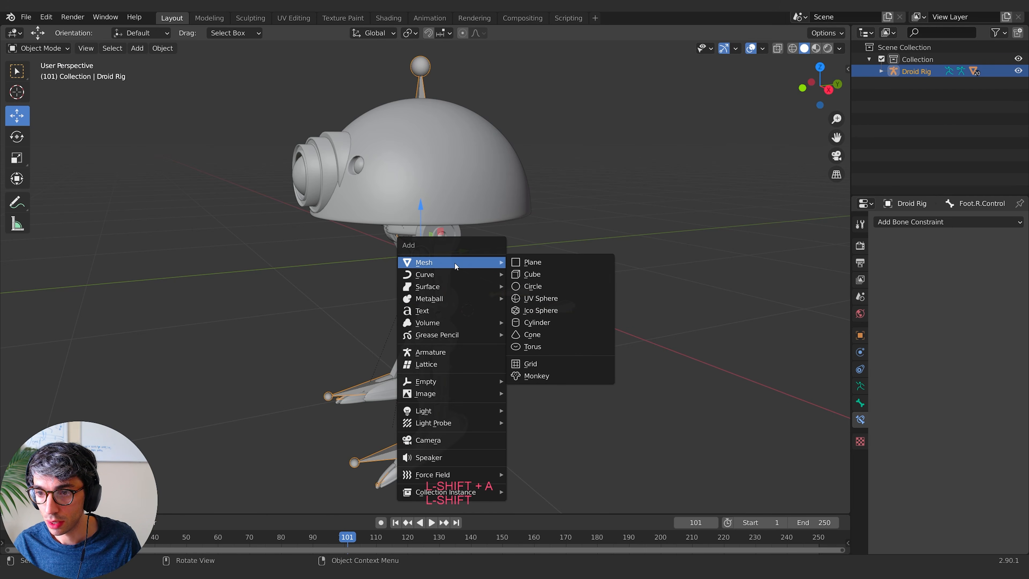
{"action": "left_click", "coordinate": [527, 263]}
{"action": "key", "text": "s"}
{"action": "left_click", "coordinate": [788, 258]}
Step: Lower the plane about 0.56 m along the global Z axis to form a floor at the droid's feet
{"action": "key", "text": "g"}
{"action": "key", "text": "z"}
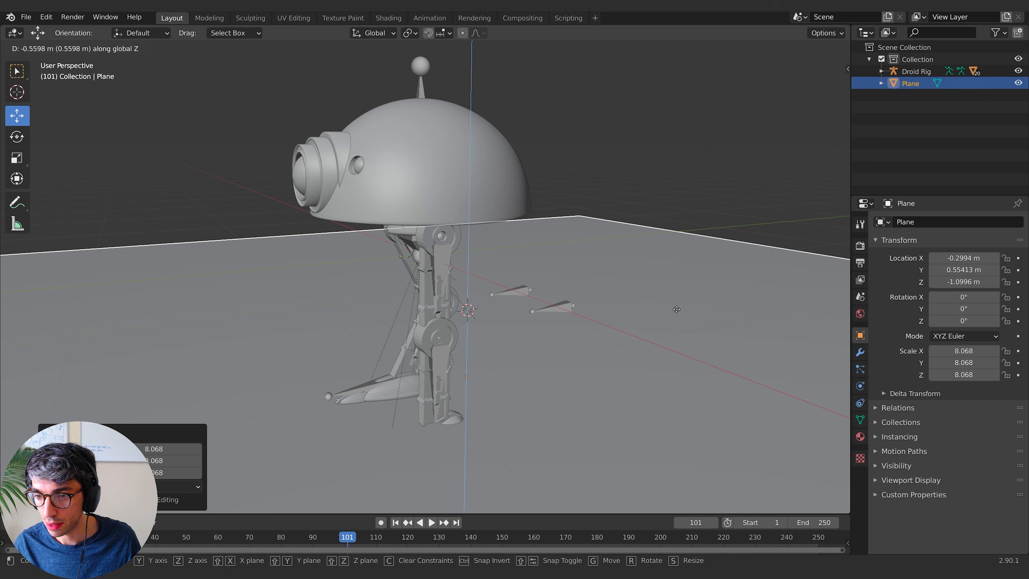
{"action": "left_click", "coordinate": [676, 309]}
{"action": "middle_click_drag", "start_coordinate": [584, 410], "coordinate": [386, 430]}
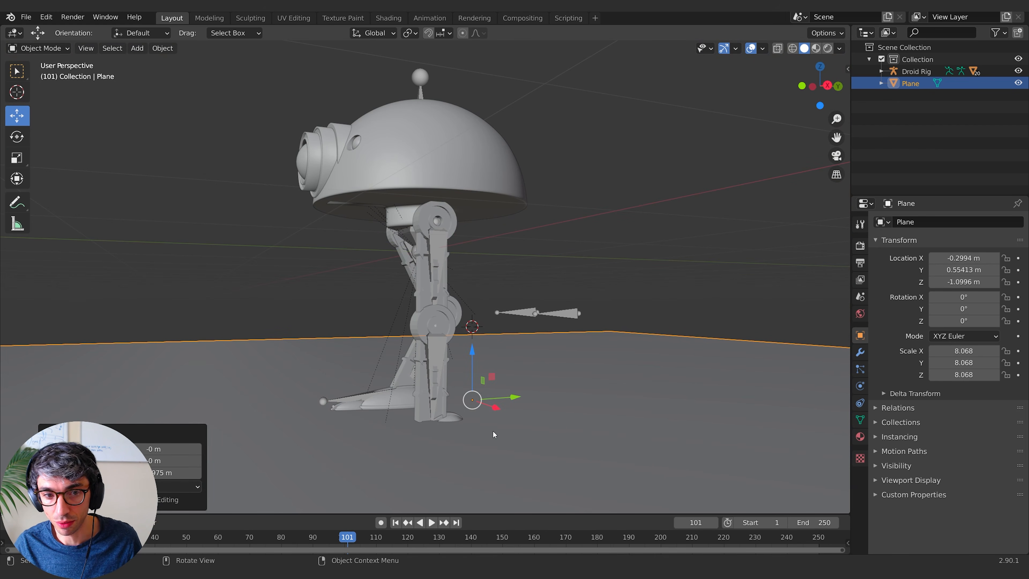
{"action": "middle_click_drag", "start_coordinate": [492, 434], "coordinate": [447, 362], "text": "shift"}
Step: Select the Droid Rig armature and switch it back to Pose Mode
{"action": "left_click", "coordinate": [362, 343]}
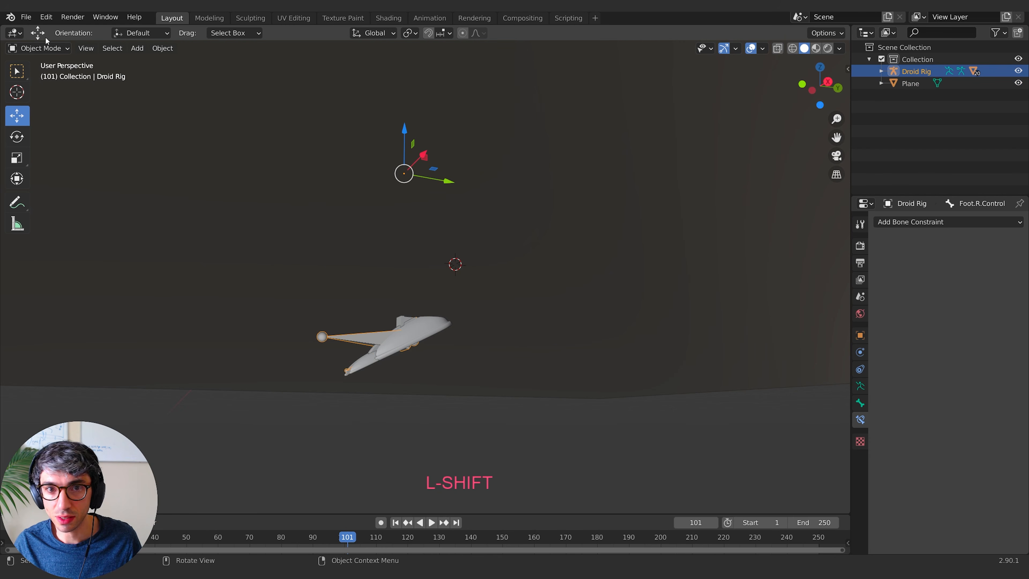
{"action": "left_click", "coordinate": [40, 48]}
{"action": "left_click", "coordinate": [36, 88]}
{"action": "scroll", "coordinate": [334, 236], "scroll_direction": "up", "scroll_amount": 6}
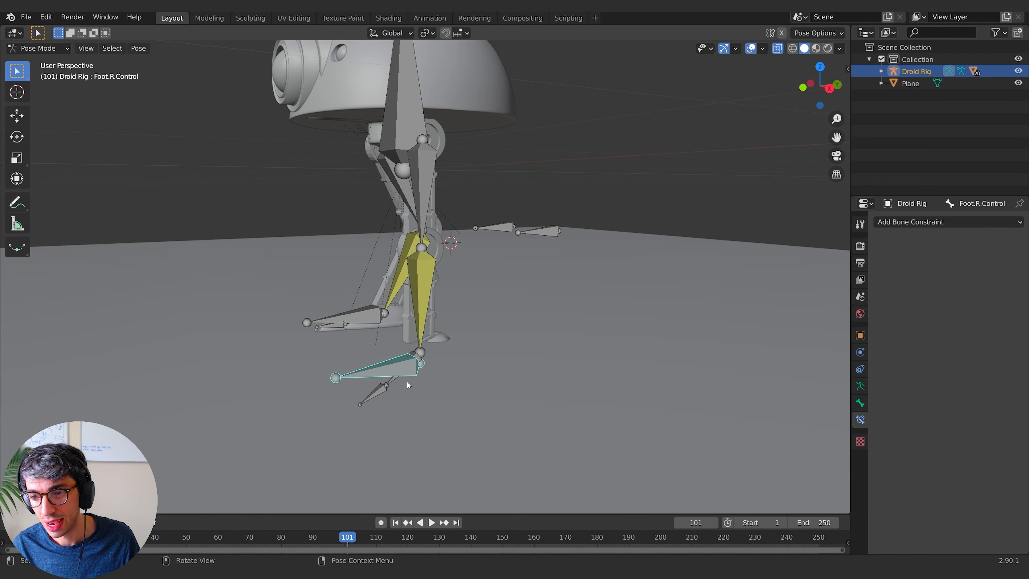
Step: Raise the Foot.R.Control bone toward floor level and try rotating the Foot.R bone to flatten the foot
{"action": "key", "text": "g"}
{"action": "left_click", "coordinate": [439, 348]}
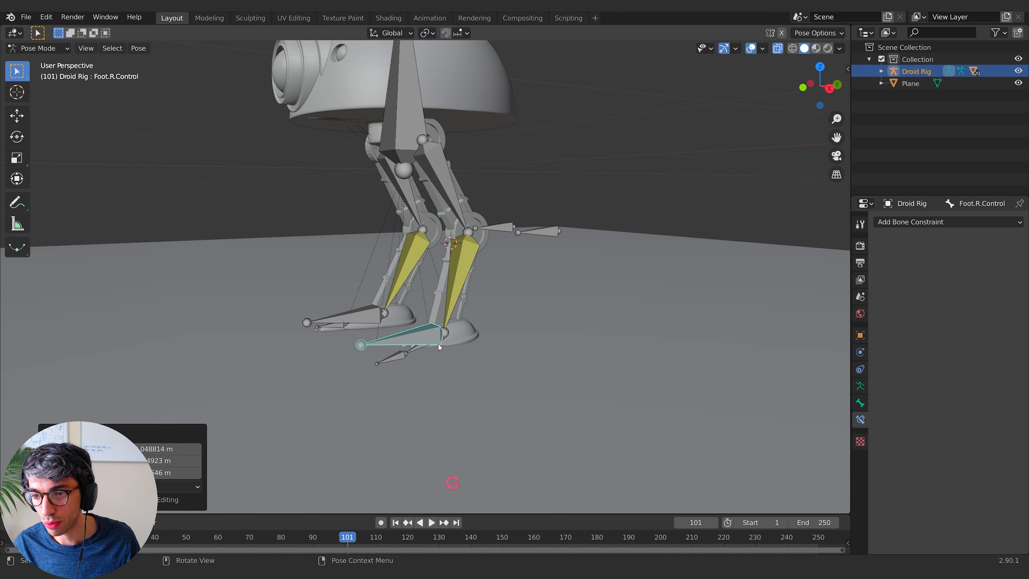
{"action": "left_click", "coordinate": [430, 355]}
{"action": "key", "text": "r"}
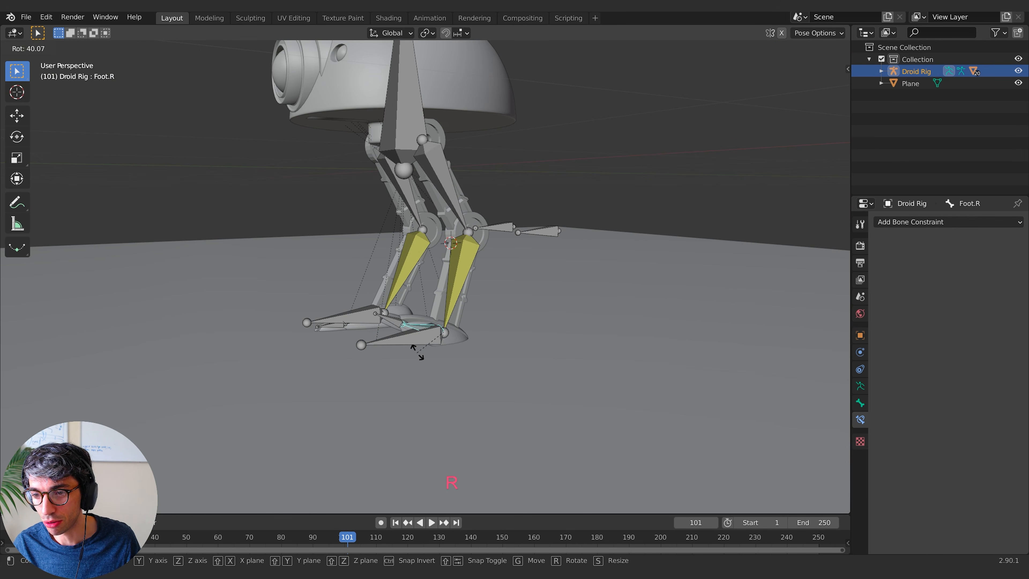
{"action": "key", "text": "Escape"}
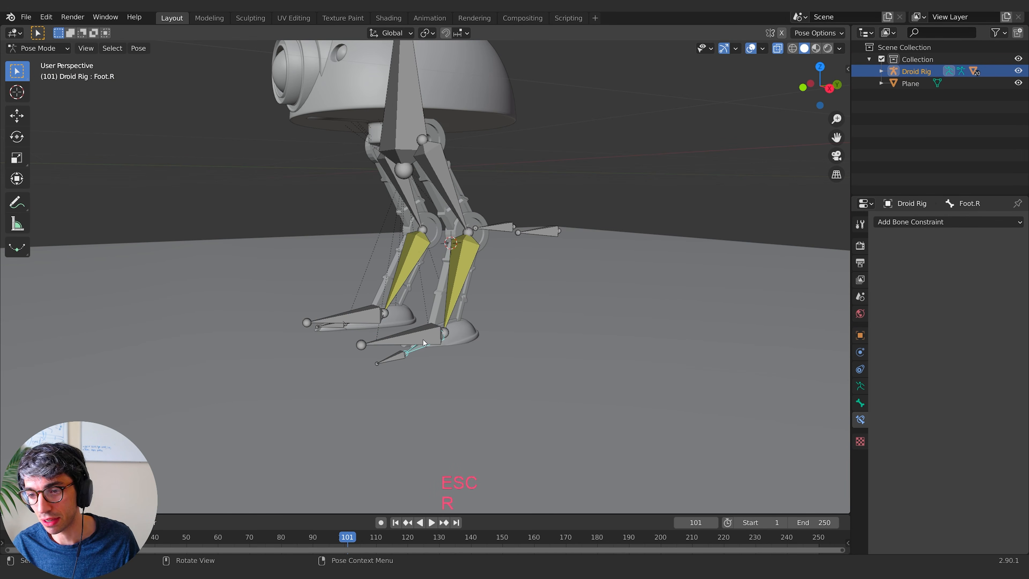
{"action": "left_click", "coordinate": [429, 342]}
{"action": "left_click", "coordinate": [429, 343]}
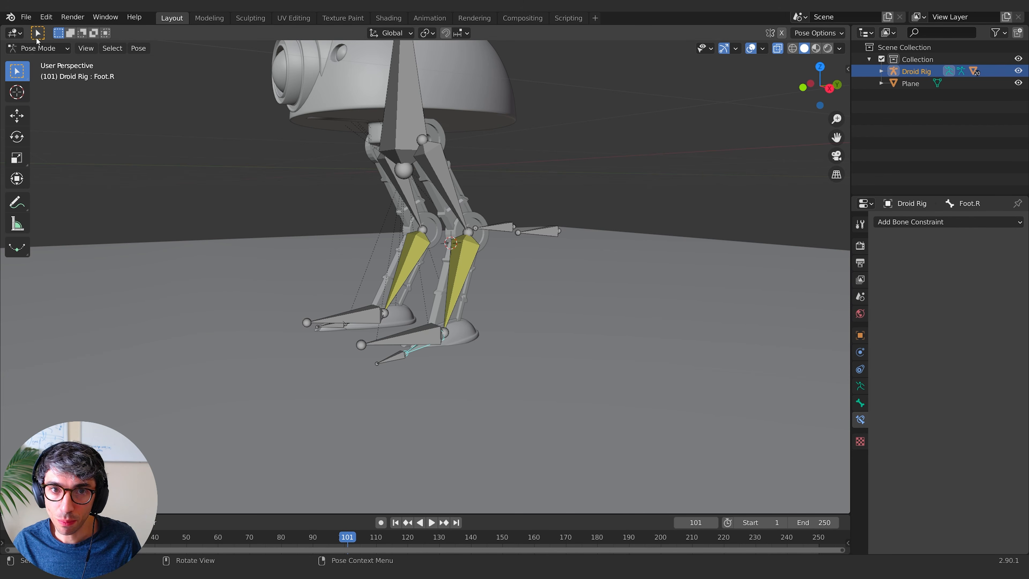
Step: Nudge the Foot.R.Control bone slightly to test how the tilted foot reacts
{"action": "middle_click_drag", "start_coordinate": [422, 348], "coordinate": [391, 349], "text": "shift"}
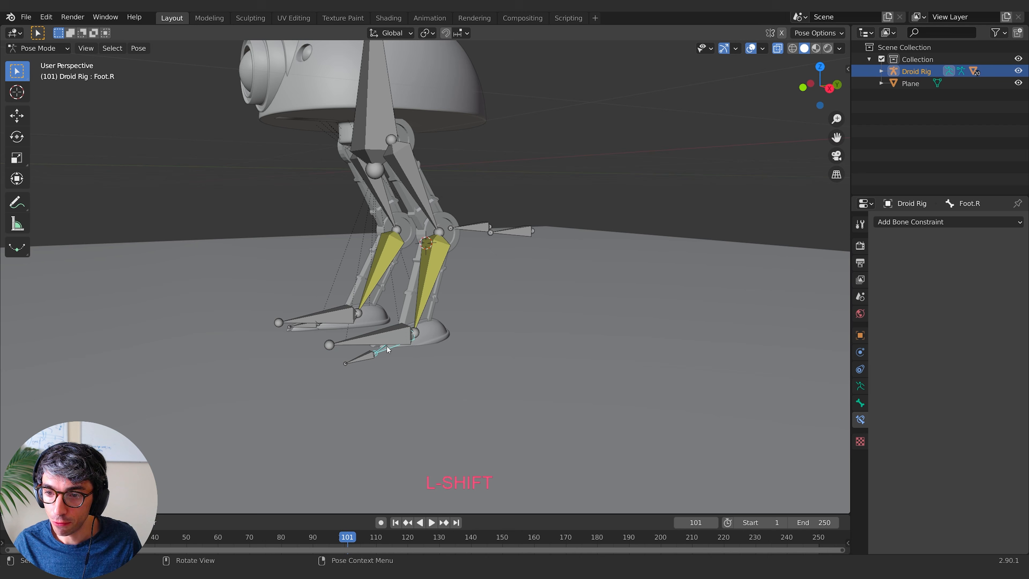
{"action": "left_click", "coordinate": [387, 341]}
{"action": "key", "text": "g"}
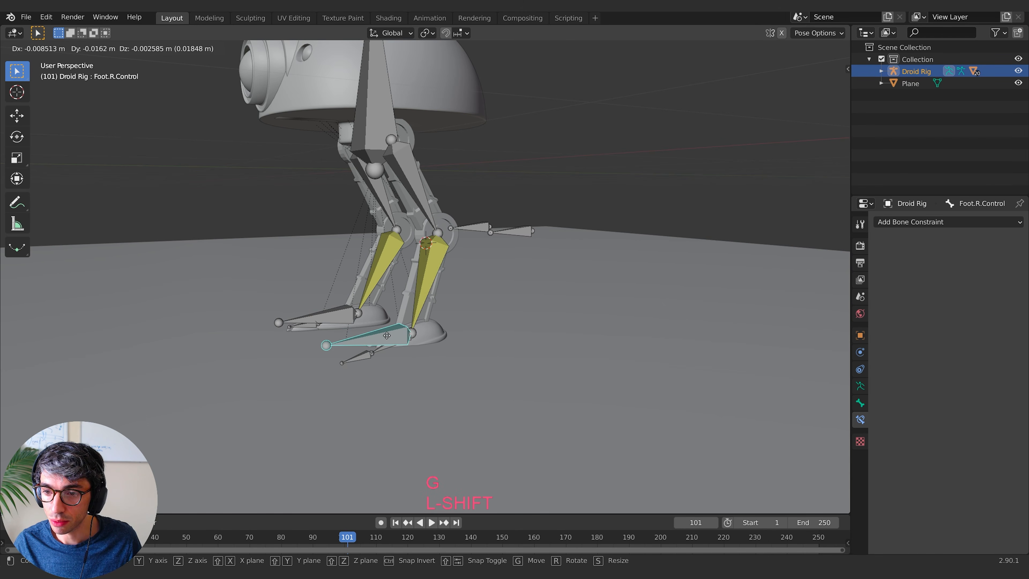
{"action": "left_click", "coordinate": [382, 351]}
Step: Turn off Inherit Rotation in the Foot.R bone's relations
{"action": "left_click", "coordinate": [381, 349]}
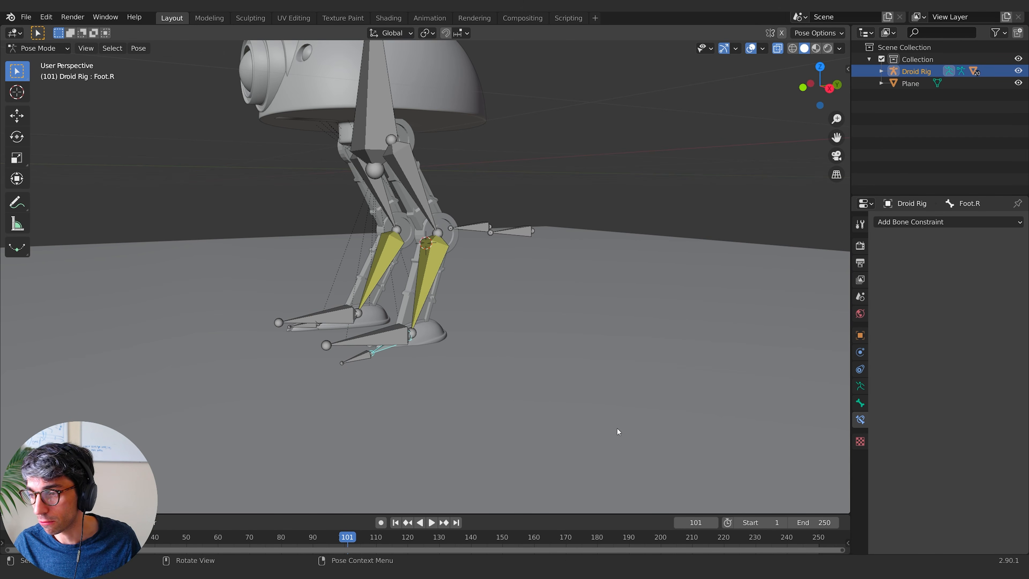
{"action": "left_click", "coordinate": [861, 404]}
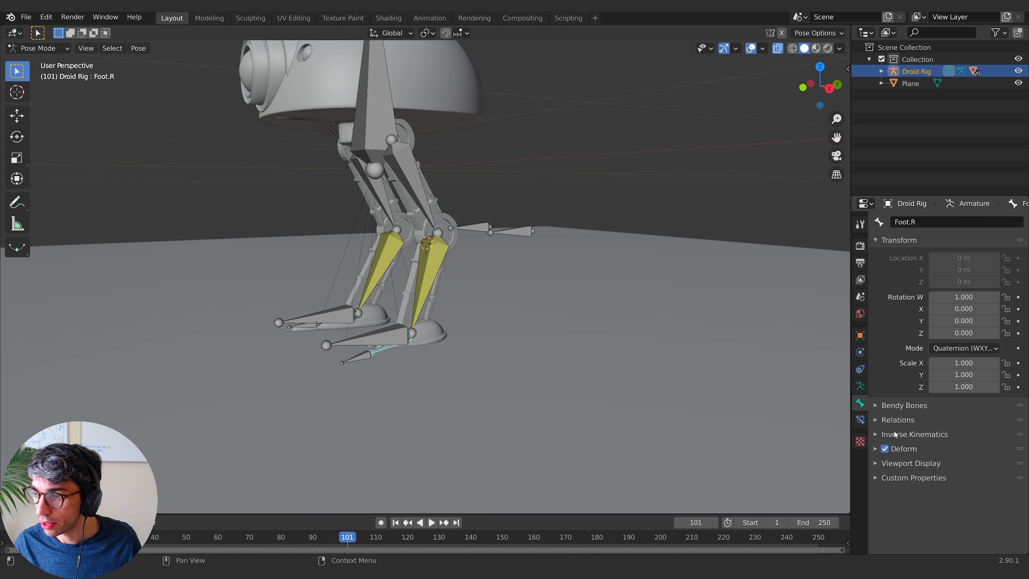
{"action": "left_click", "coordinate": [896, 420]}
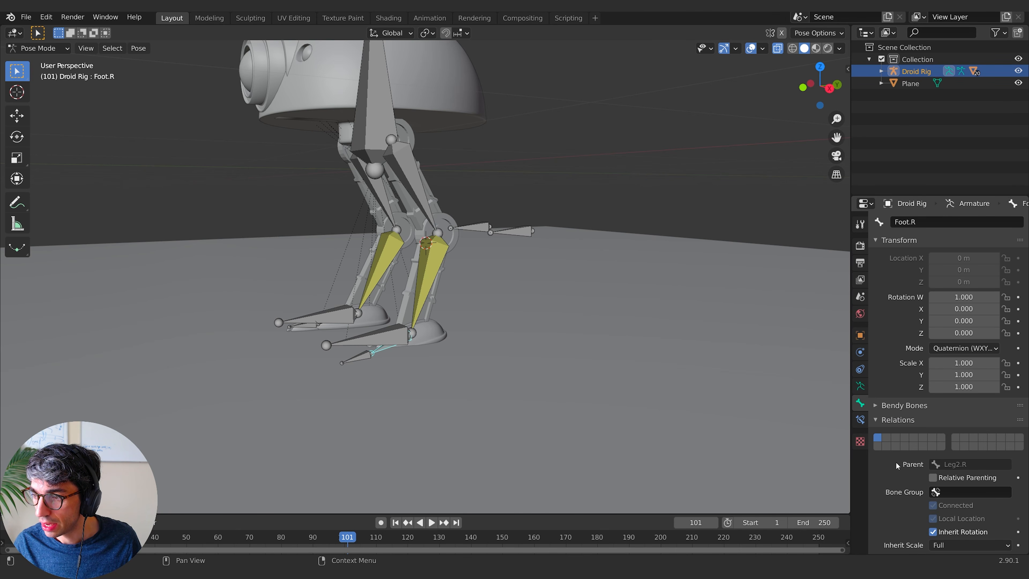
{"action": "scroll", "coordinate": [896, 461], "scroll_direction": "down", "scroll_amount": 3}
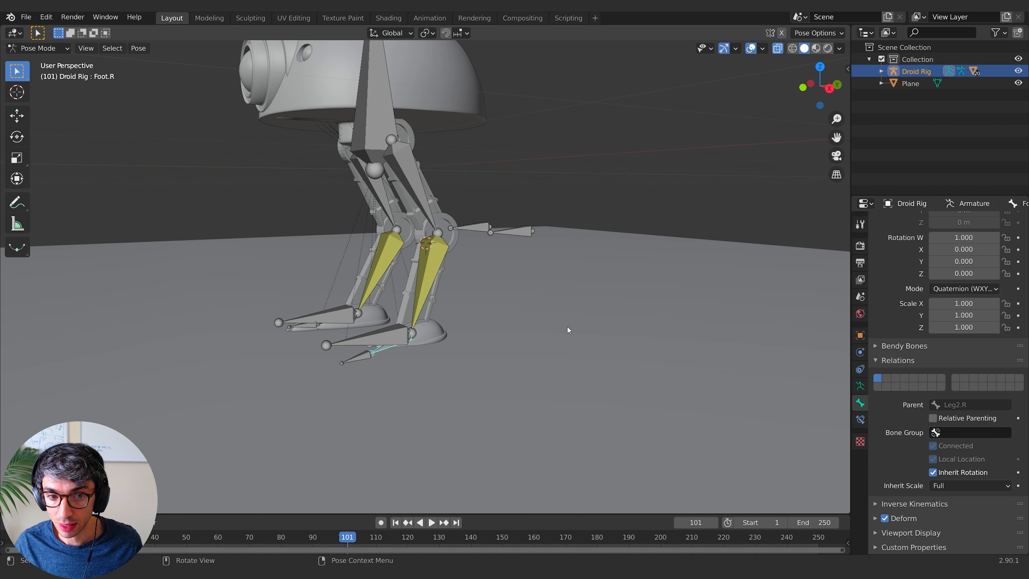
{"action": "left_click", "coordinate": [934, 472]}
Step: Turn off Inherit Rotation for the Foot.L bone as well
{"action": "middle_click_drag", "start_coordinate": [530, 373], "coordinate": [349, 311]}
{"action": "left_click", "coordinate": [345, 317]}
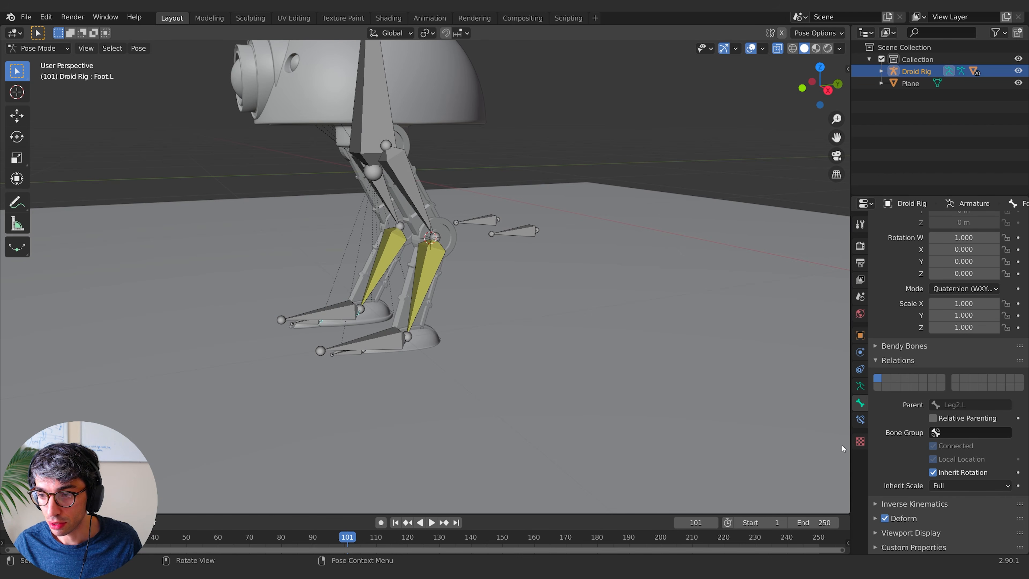
{"action": "left_click", "coordinate": [933, 472]}
Step: Move the Foot.R.Control bone well below the floor to test whether the right foot stays level
{"action": "middle_click_drag", "start_coordinate": [540, 377], "coordinate": [427, 352]}
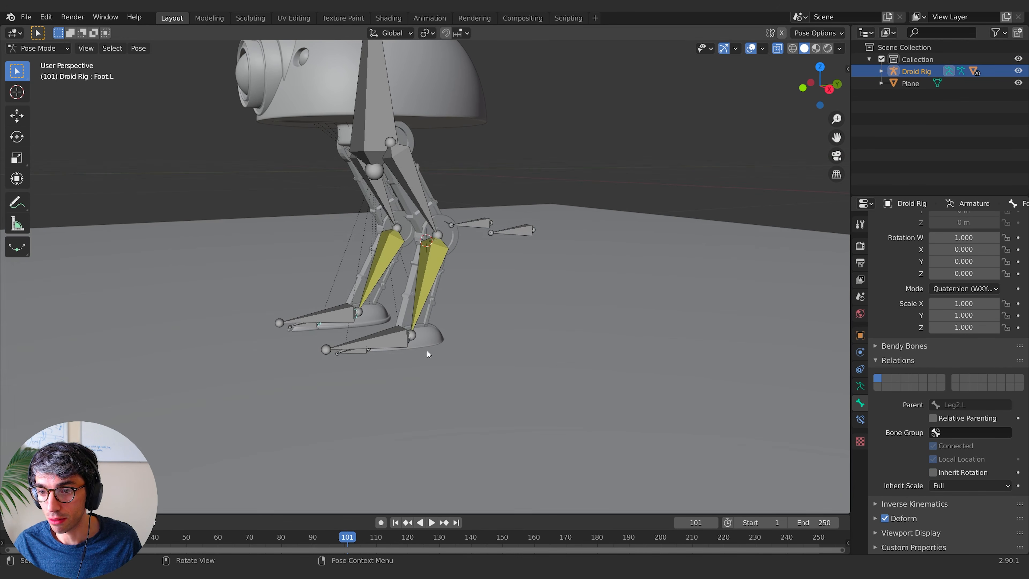
{"action": "left_click", "coordinate": [399, 339]}
{"action": "middle_click_drag", "start_coordinate": [493, 374], "coordinate": [472, 371]}
{"action": "key", "text": "g"}
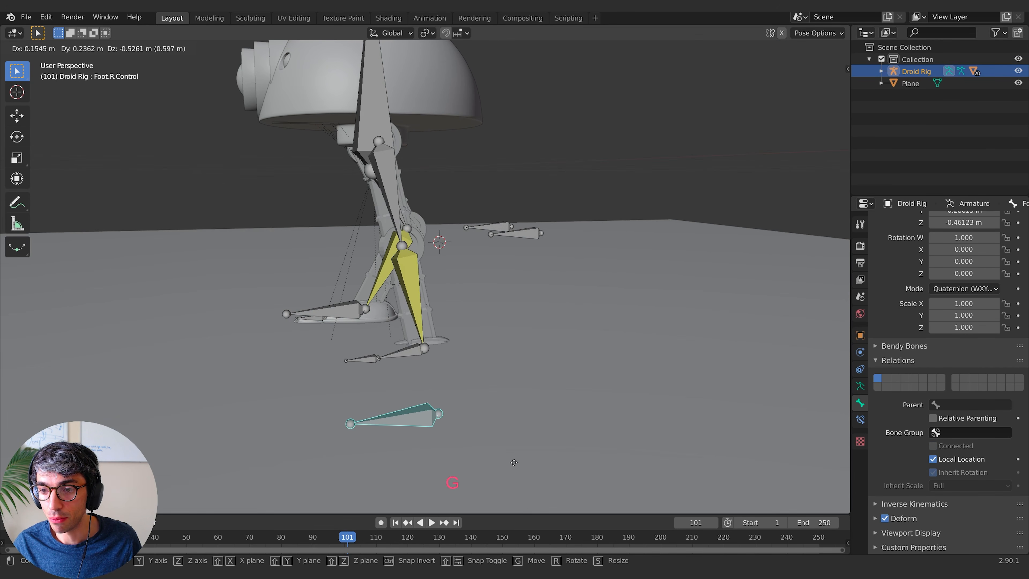
{"action": "left_click", "coordinate": [446, 446]}
{"action": "middle_click_drag", "start_coordinate": [446, 446], "coordinate": [430, 398]}
{"action": "left_click", "coordinate": [500, 396]}
{"action": "key", "text": "g"}
{"action": "key", "text": "Escape"}
Step: Bring the Foot.R.Control bone back up so the right foot stands on the floor beside the left one
{"action": "left_click", "coordinate": [349, 422]}
{"action": "middle_click_drag", "start_coordinate": [378, 425], "coordinate": [383, 418]}
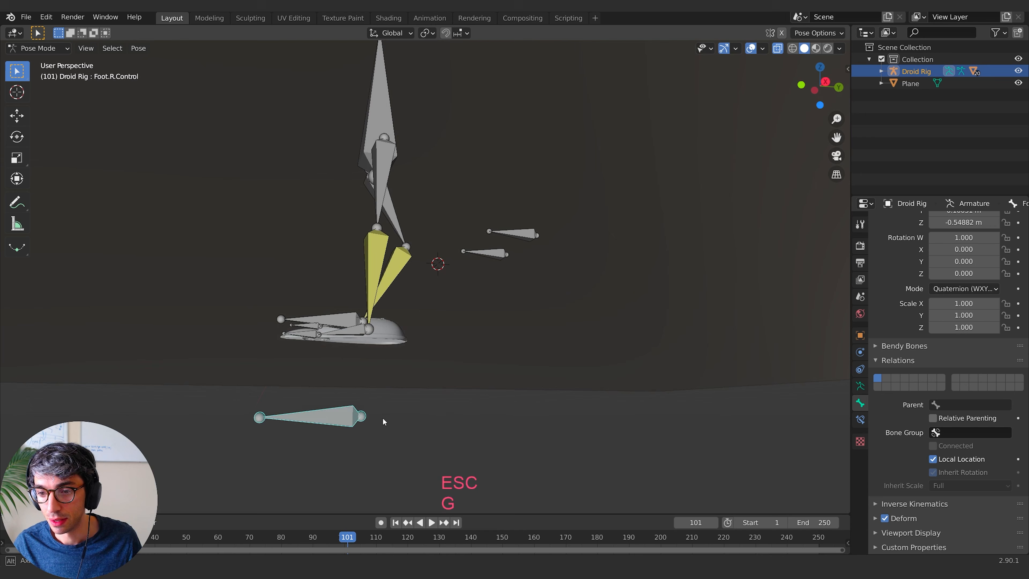
{"action": "key", "text": "g"}
{"action": "left_click", "coordinate": [403, 299]}
{"action": "middle_click_drag", "start_coordinate": [453, 321], "coordinate": [490, 357]}
{"action": "key", "text": "g"}
{"action": "left_click", "coordinate": [448, 354]}
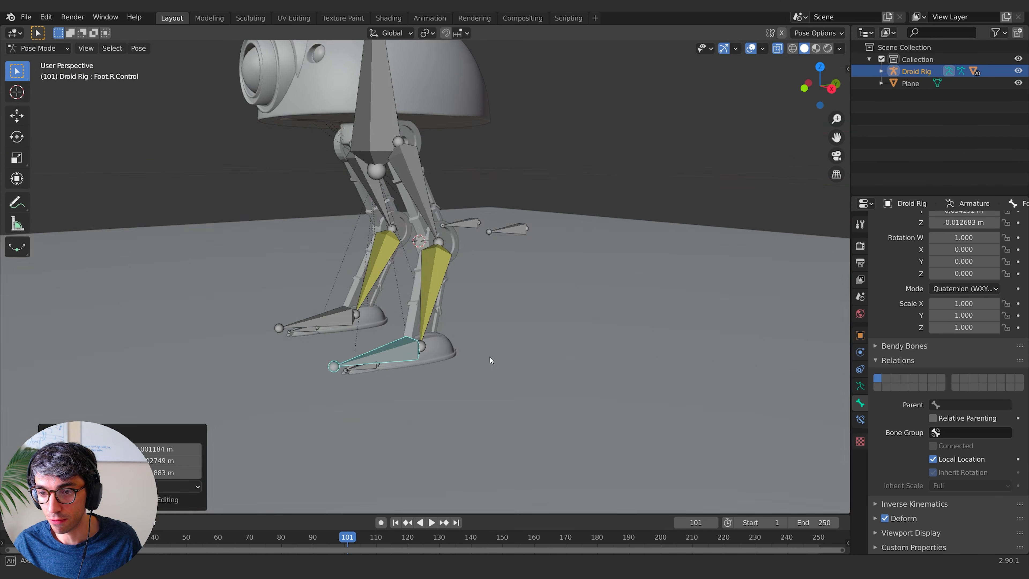
Step: Move the Body bone around in several directions to test that both feet stay planted
{"action": "left_click", "coordinate": [366, 89]}
{"action": "key", "text": "g"}
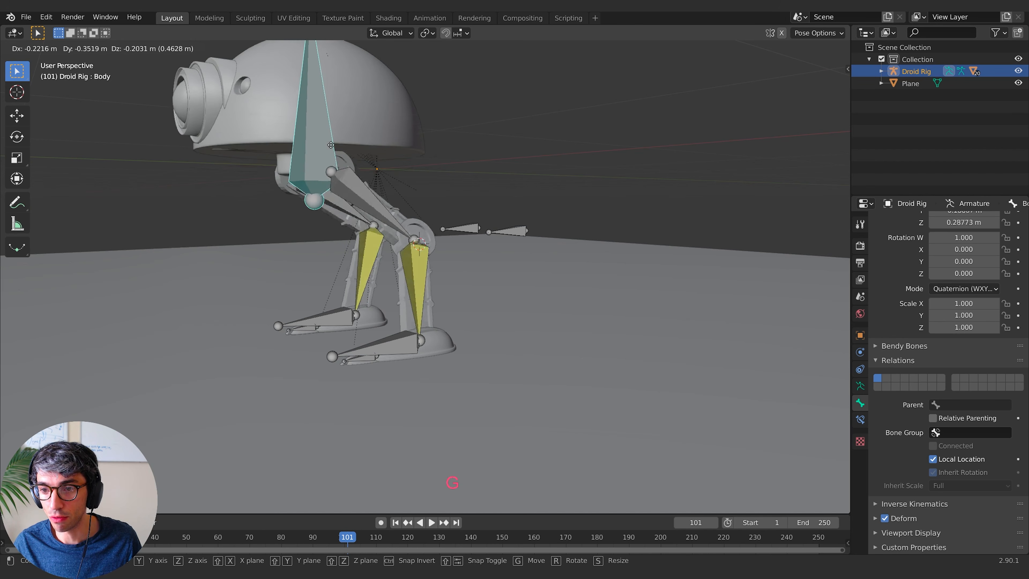
{"action": "left_click", "coordinate": [357, 140]}
{"action": "middle_click_drag", "start_coordinate": [357, 140], "coordinate": [494, 194]}
{"action": "key", "text": "g"}
{"action": "left_click", "coordinate": [550, 172]}
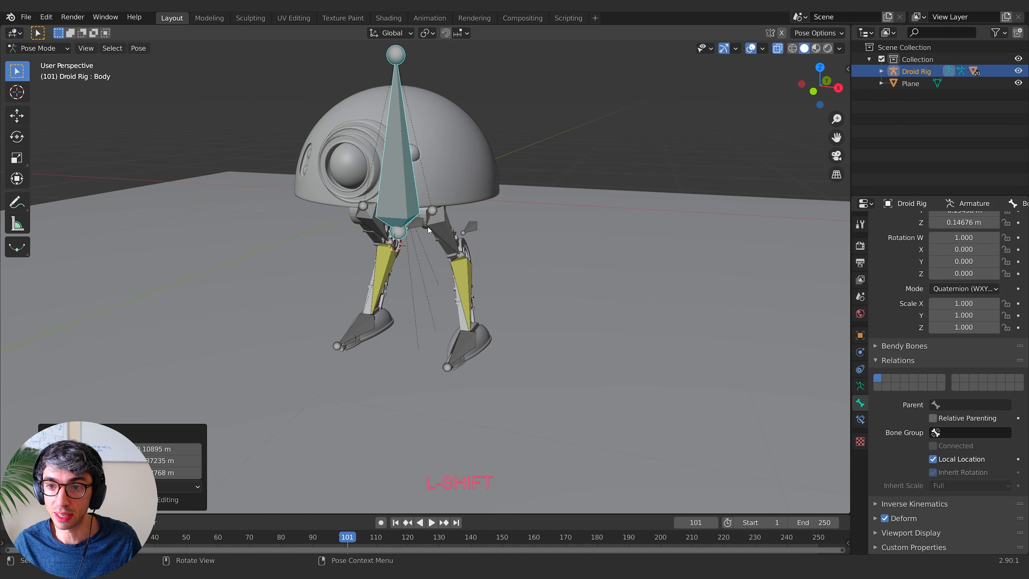
{"action": "key", "text": "g"}
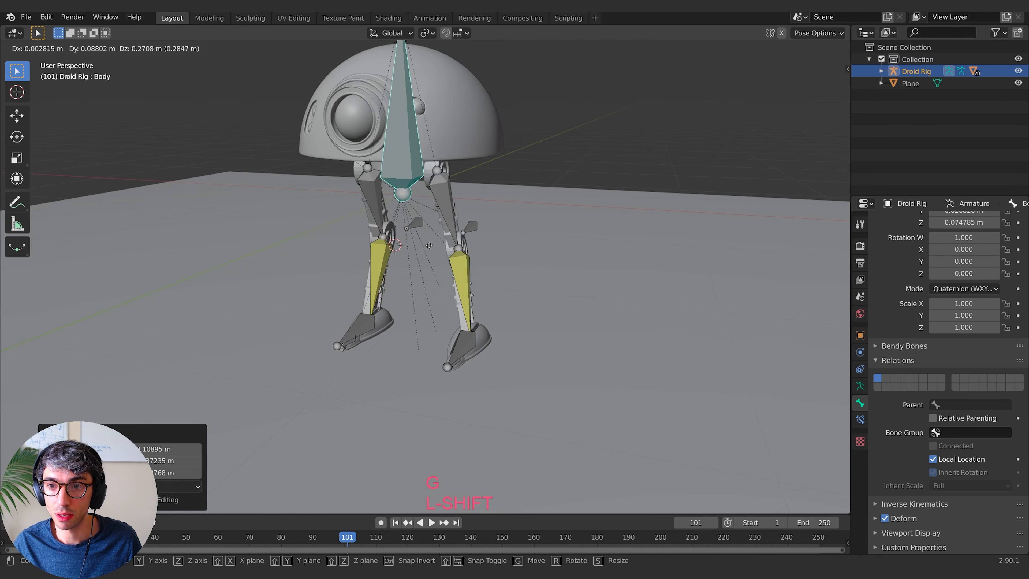
{"action": "left_click", "coordinate": [352, 165]}
{"action": "middle_click_drag", "start_coordinate": [472, 300], "coordinate": [449, 296]}
Step: Select all bones of the rig and clear their pose transforms with Reset Unkeyed
{"action": "key", "text": "a"}
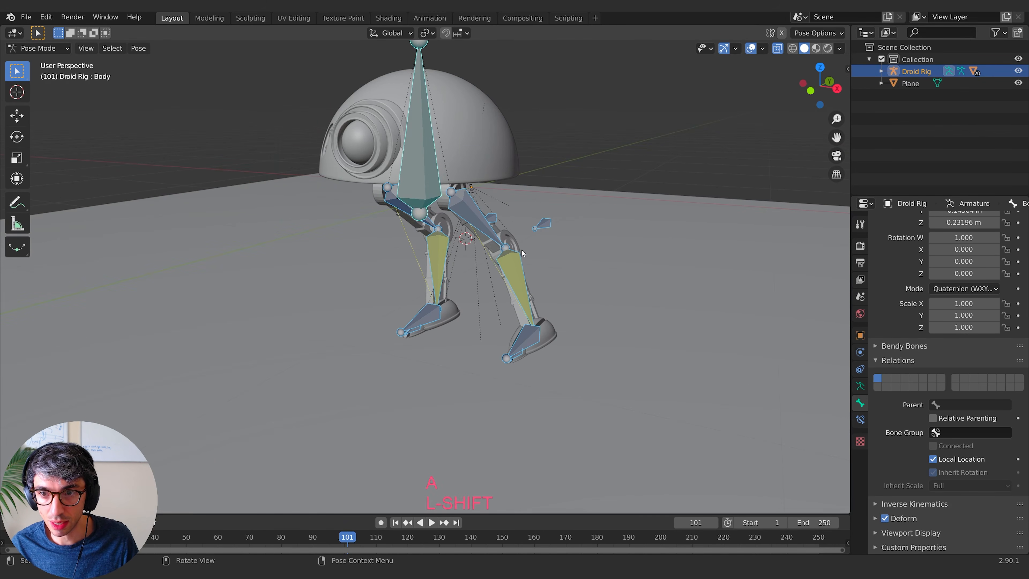
{"action": "key", "text": "F3"}
{"action": "type", "text": "rese"}
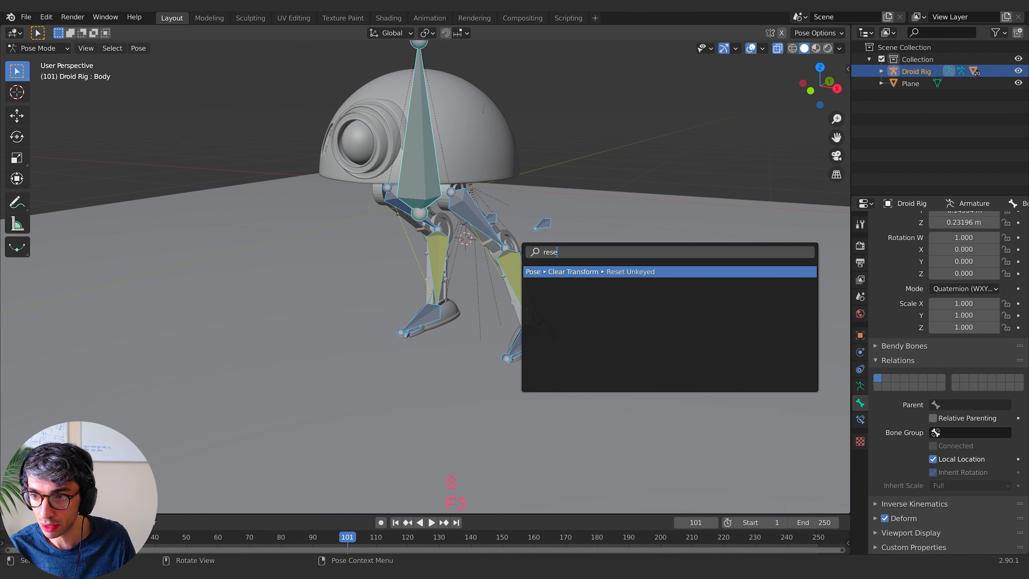
{"action": "key", "text": "Return"}
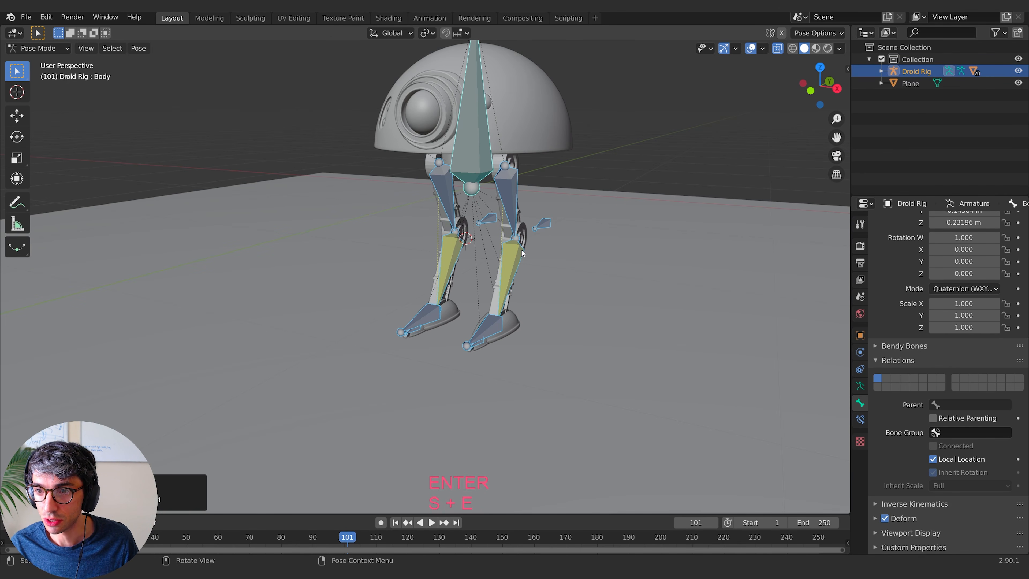
Step: Deselect all bones and switch the Droid Rig to Edit Mode
{"action": "middle_click_drag", "start_coordinate": [611, 260], "coordinate": [594, 332]}
{"action": "scroll", "coordinate": [400, 317], "scroll_direction": "down", "scroll_amount": 4}
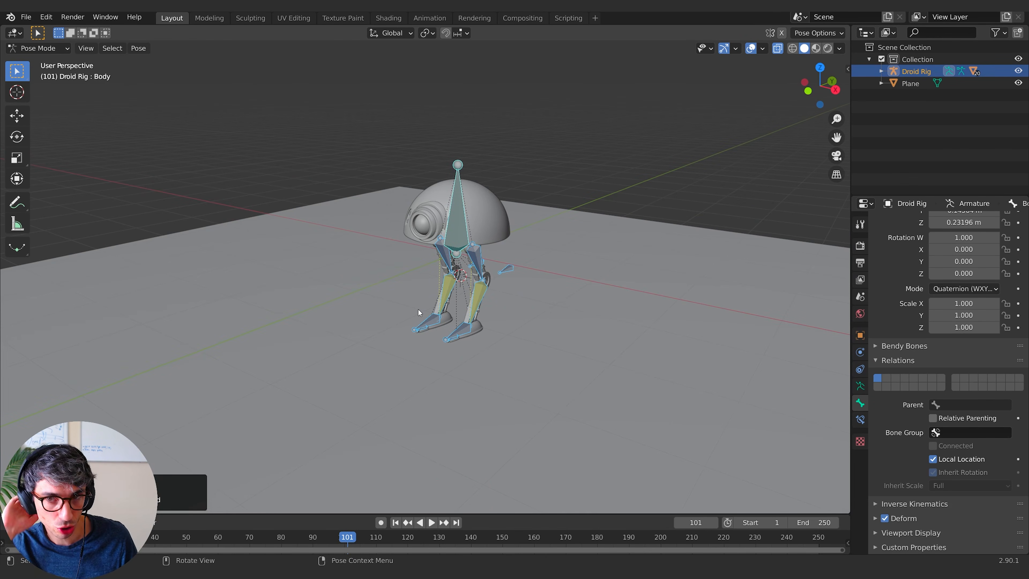
{"action": "left_click", "coordinate": [351, 279]}
{"action": "middle_click_drag", "start_coordinate": [483, 274], "coordinate": [458, 253]}
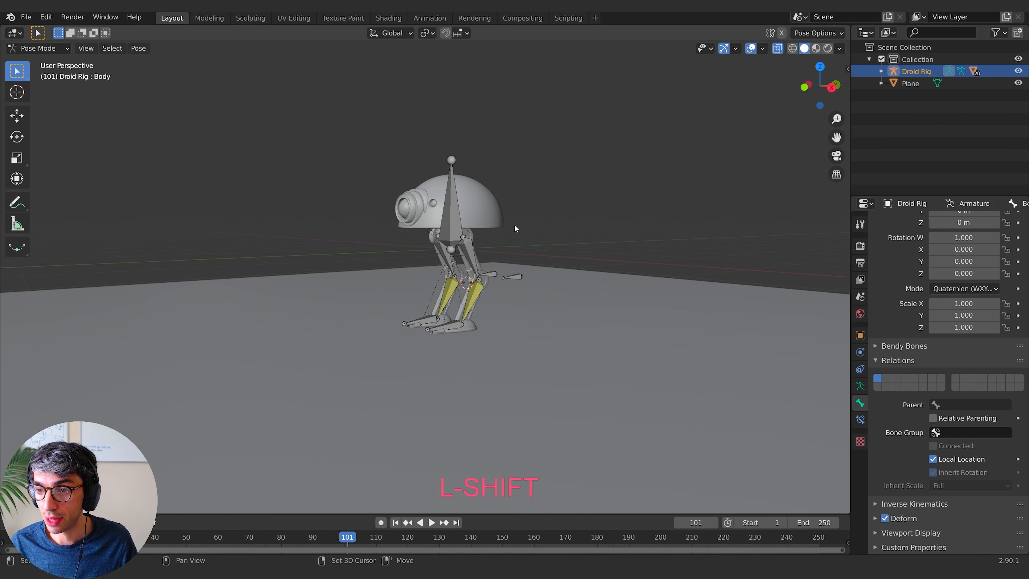
{"action": "middle_click_drag", "start_coordinate": [514, 228], "coordinate": [522, 243], "text": "shift"}
{"action": "left_click", "coordinate": [38, 48]}
{"action": "left_click", "coordinate": [35, 76]}
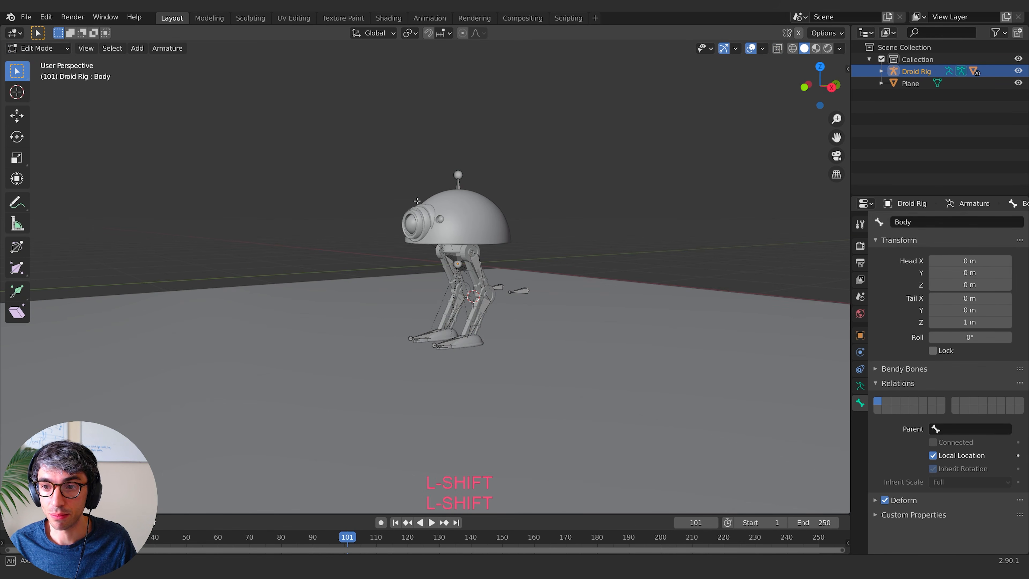
{"action": "left_click", "coordinate": [449, 184]}
{"action": "middle_click_drag", "start_coordinate": [449, 184], "coordinate": [442, 228]}
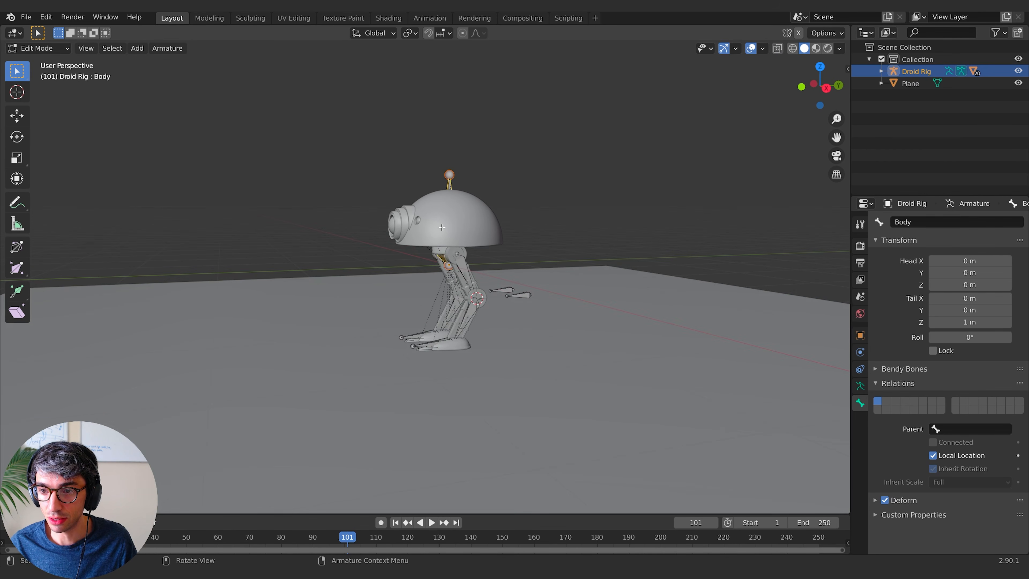
{"action": "middle_click_drag", "start_coordinate": [390, 258], "coordinate": [524, 230]}
{"action": "key", "text": "Escape"}
{"action": "key", "text": "shift+d"}
{"action": "right_click", "coordinate": [542, 234]}
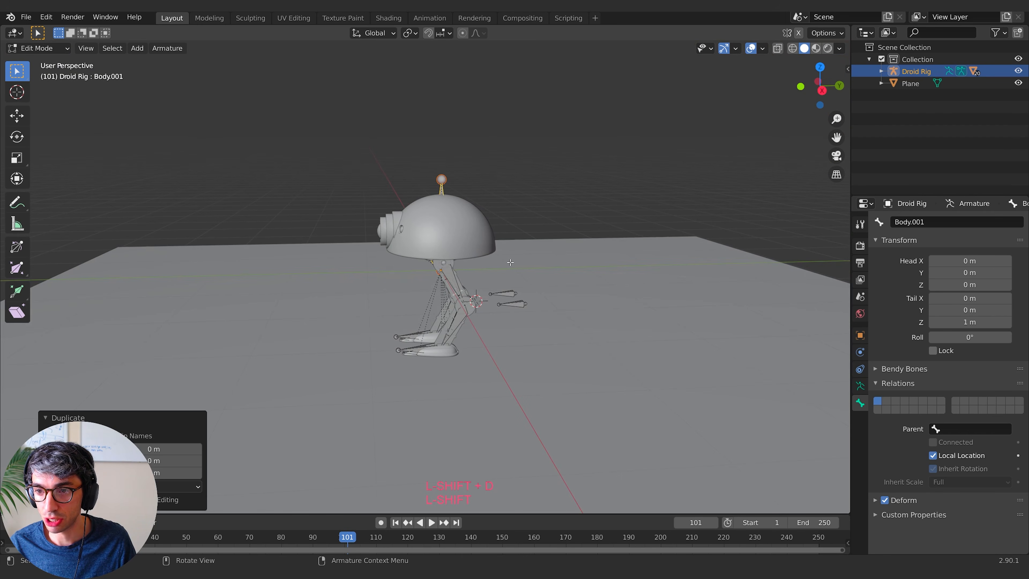
{"action": "key", "text": "g"}
{"action": "left_click", "coordinate": [336, 225]}
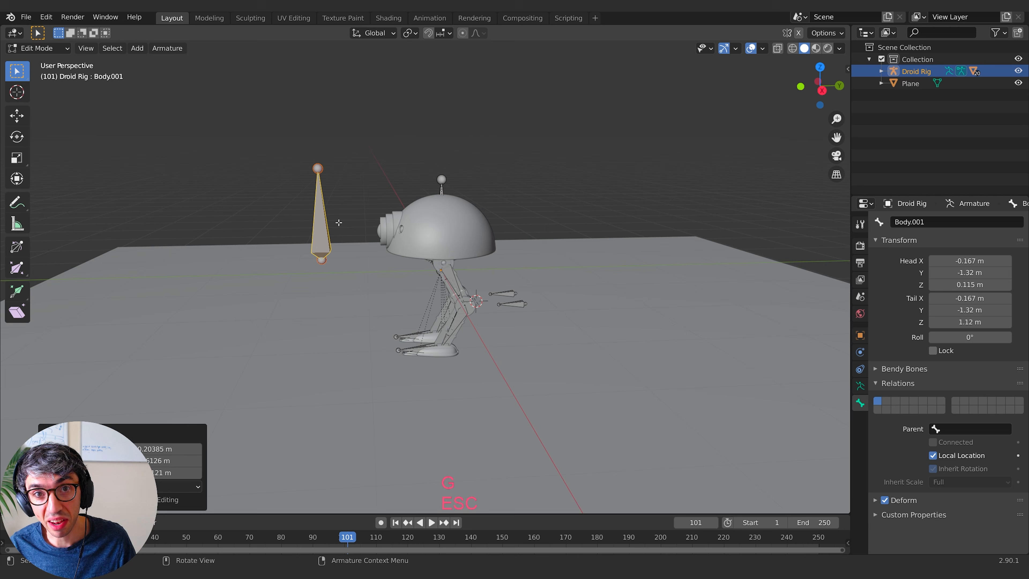
{"action": "key", "text": "x"}
{"action": "left_click", "coordinate": [340, 223]}
Step: Add a new bone to the armature and move it out in front of the droid's face
{"action": "key", "text": "shift+a"}
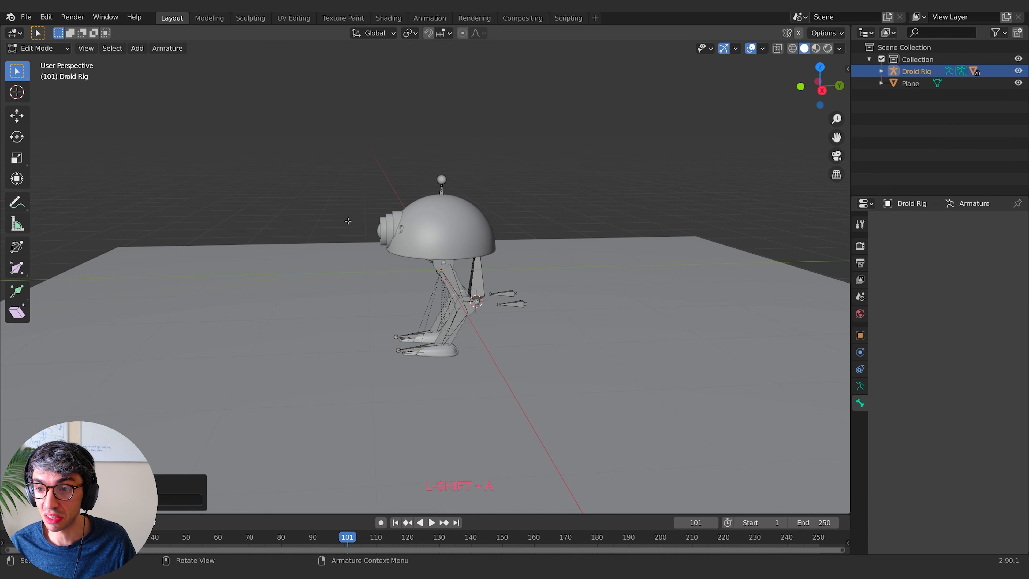
{"action": "middle_click_drag", "start_coordinate": [526, 277], "coordinate": [504, 297]}
{"action": "key", "text": "g"}
{"action": "left_click", "coordinate": [331, 217]}
{"action": "middle_click_drag", "start_coordinate": [330, 217], "coordinate": [489, 250]}
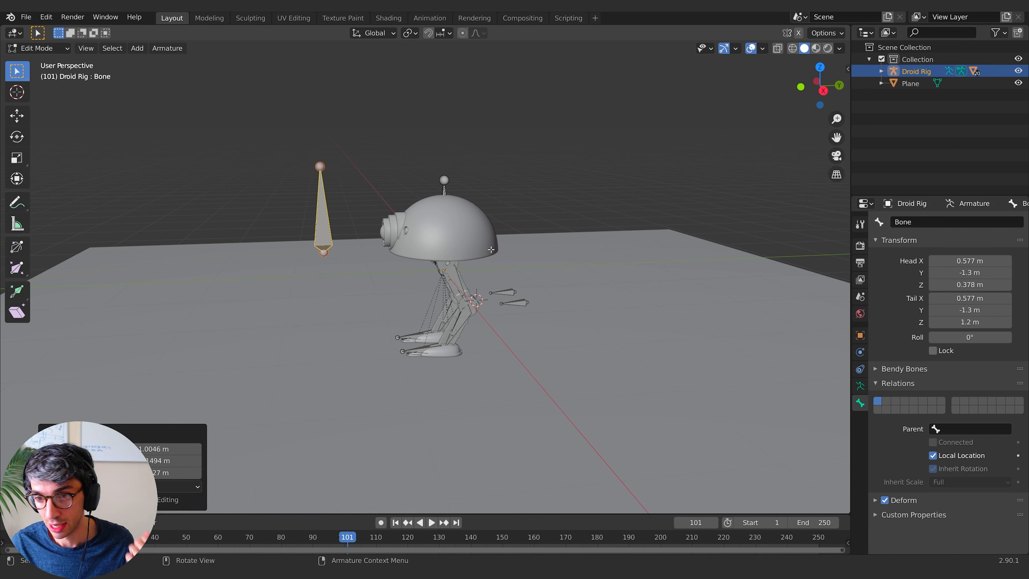
{"action": "middle_click_drag", "start_coordinate": [491, 250], "coordinate": [525, 271]}
{"action": "key", "text": "g"}
{"action": "left_click", "coordinate": [511, 269]}
{"action": "key", "text": "g"}
{"action": "left_click", "coordinate": [469, 268]}
Step: Scale the new bone to about 0.9 and lower it along Z until its head sits at about 0.42 m
{"action": "key", "text": "s"}
{"action": "left_click", "coordinate": [496, 269]}
{"action": "key", "text": "g"}
{"action": "key", "text": "y"}
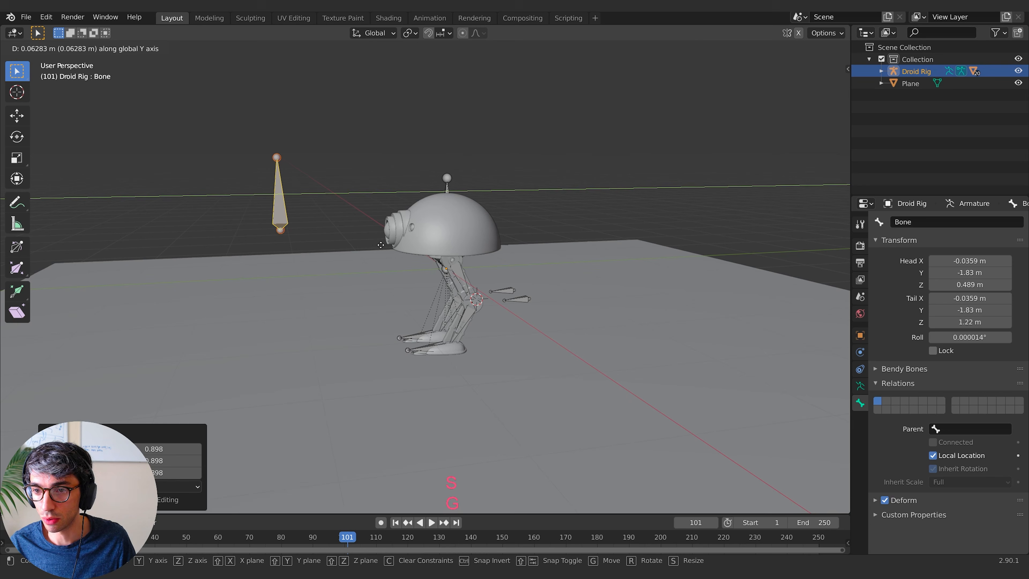
{"action": "key", "text": "z"}
{"action": "left_click", "coordinate": [361, 248]}
{"action": "middle_click_drag", "start_coordinate": [361, 248], "coordinate": [498, 261]}
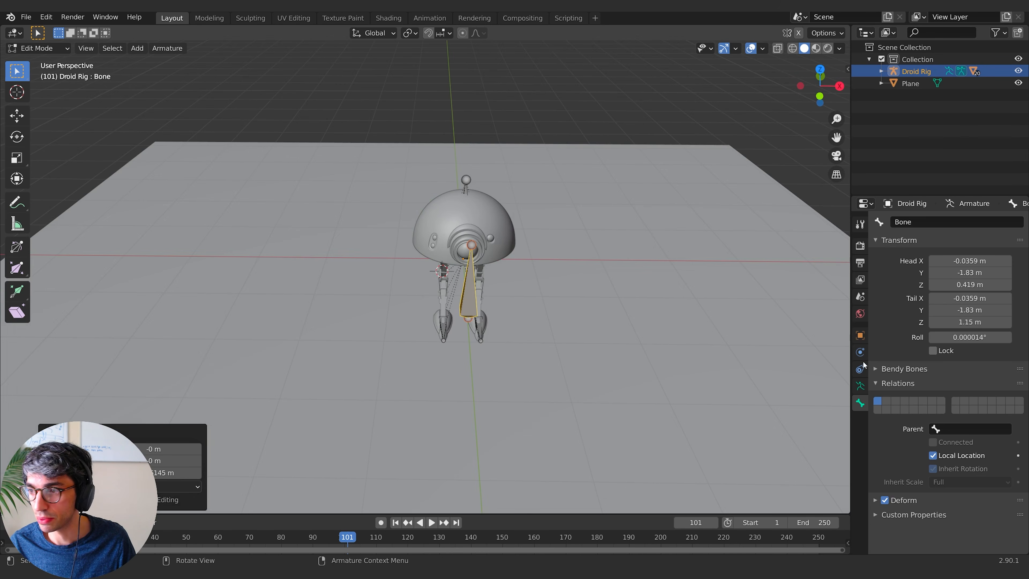
Step: Set the Y position of the new bone's head and tail to 0 m
{"action": "left_click", "coordinate": [970, 273]}
{"action": "type", "text": "0"}
{"action": "key", "text": "Return"}
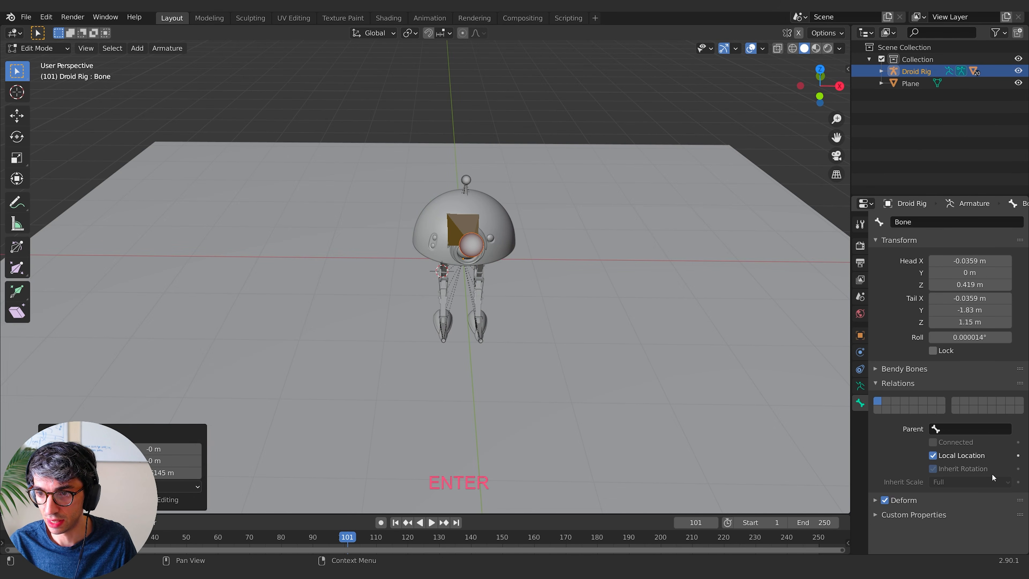
{"action": "left_click", "coordinate": [1001, 312]}
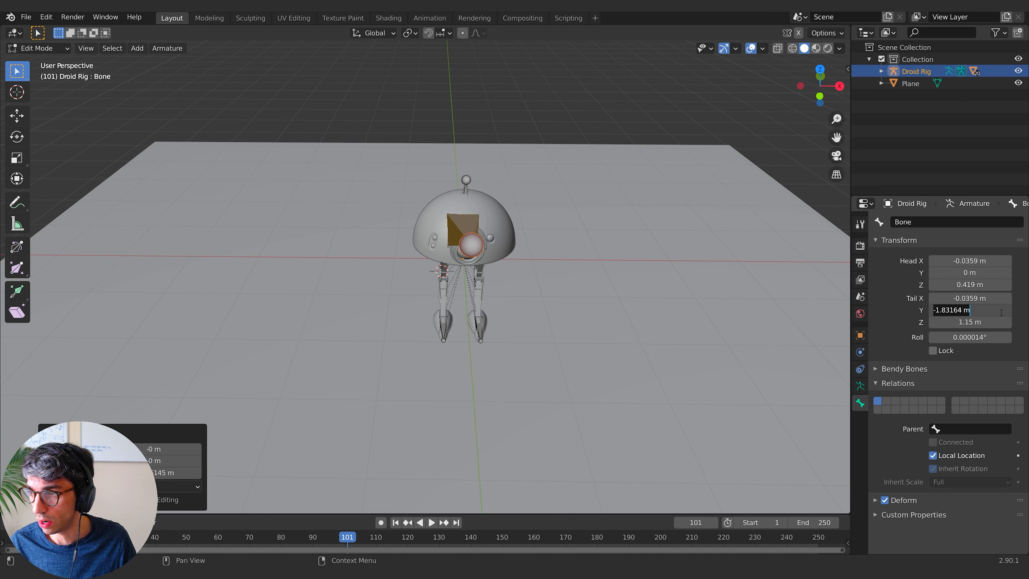
{"action": "type", "text": "0"}
{"action": "key", "text": "Return"}
{"action": "middle_click_drag", "start_coordinate": [539, 247], "coordinate": [626, 241]}
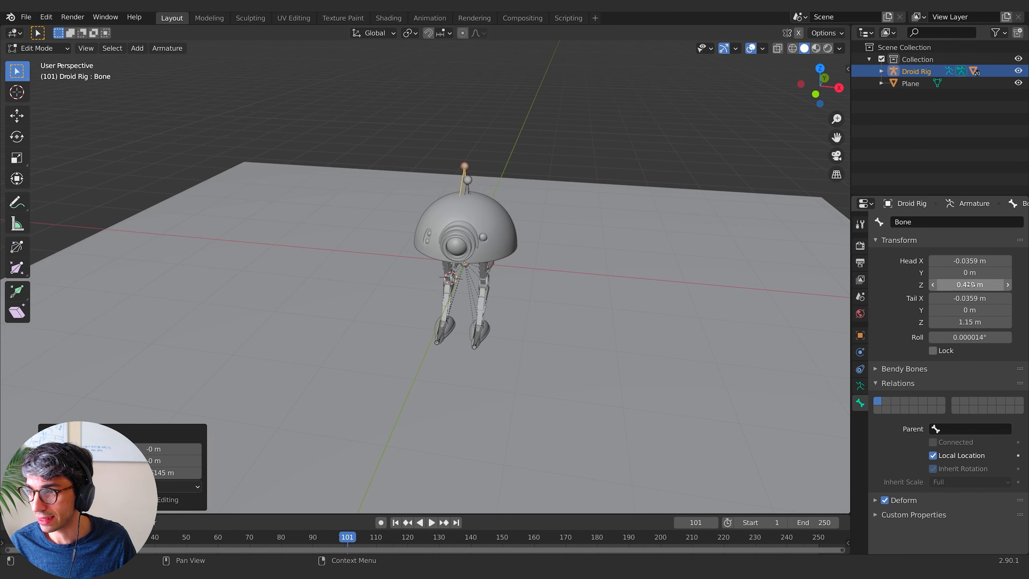
Step: Set the X position of the new bone's tail and head to 0 m to centre it on the droid
{"action": "left_click", "coordinate": [974, 297]}
{"action": "type", "text": "0"}
{"action": "key", "text": "Return"}
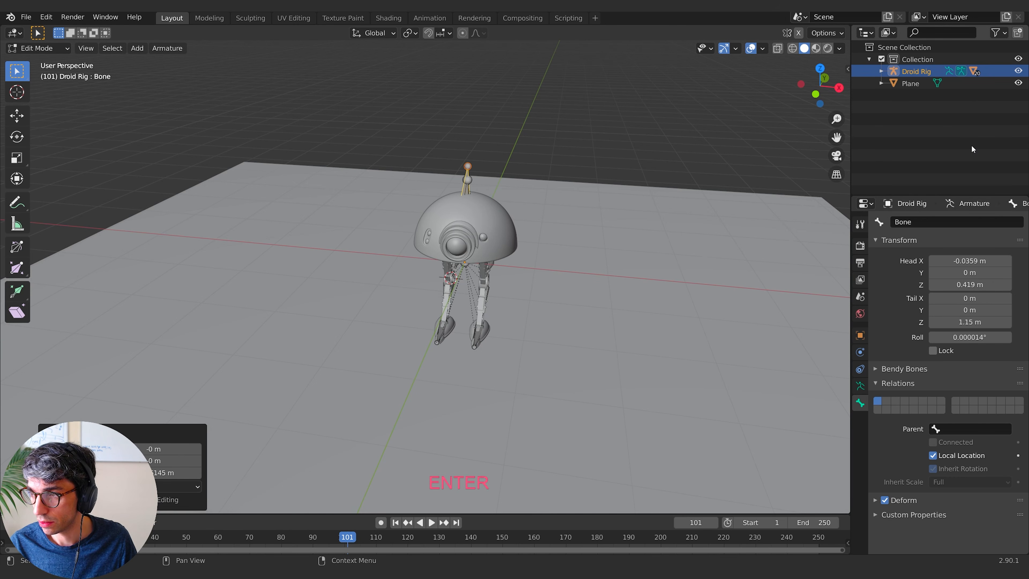
{"action": "left_click", "coordinate": [970, 261]}
{"action": "type", "text": "0"}
{"action": "key", "text": "Return"}
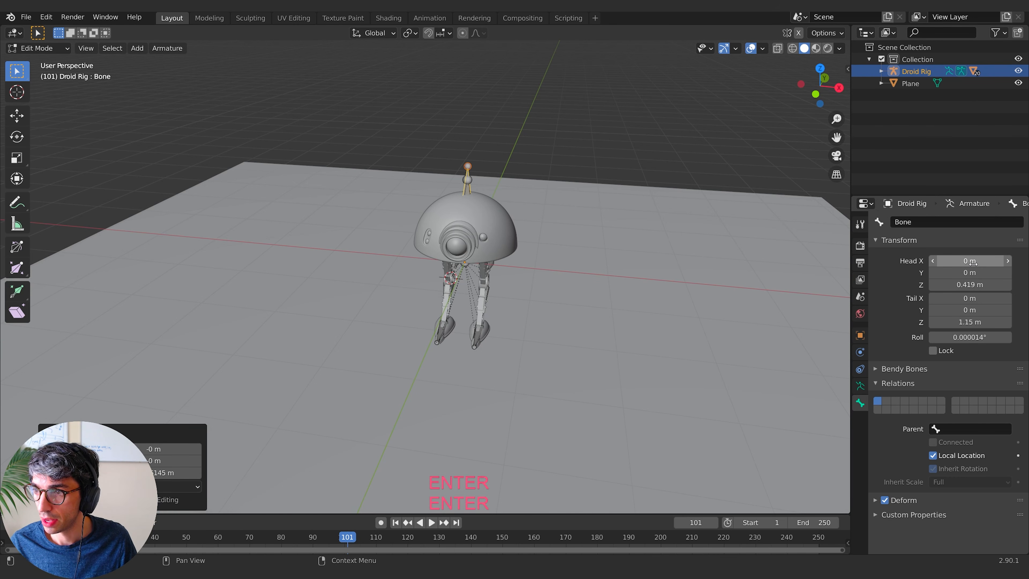
Step: Move the new bone along the Y axis to about -2.56 m, well in front of the droid
{"action": "middle_click_drag", "start_coordinate": [539, 184], "coordinate": [498, 191]}
{"action": "key", "text": "g"}
{"action": "key", "text": "y"}
{"action": "left_click", "coordinate": [248, 224]}
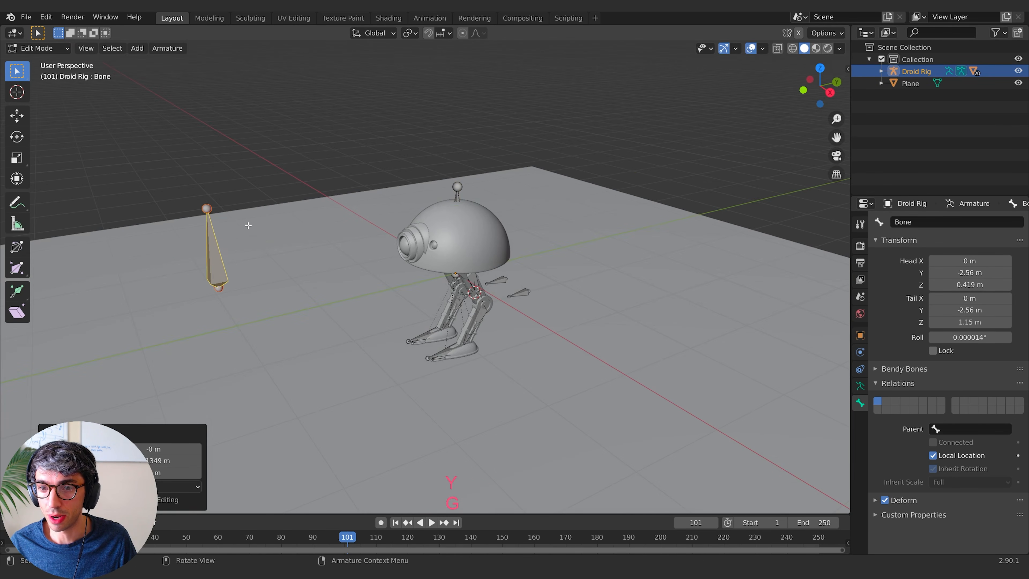
{"action": "middle_click_drag", "start_coordinate": [425, 225], "coordinate": [163, 102]}
Step: Leave Edit Mode, switch the Droid Rig to Pose Mode and select the Body bone
{"action": "key", "text": "Tab"}
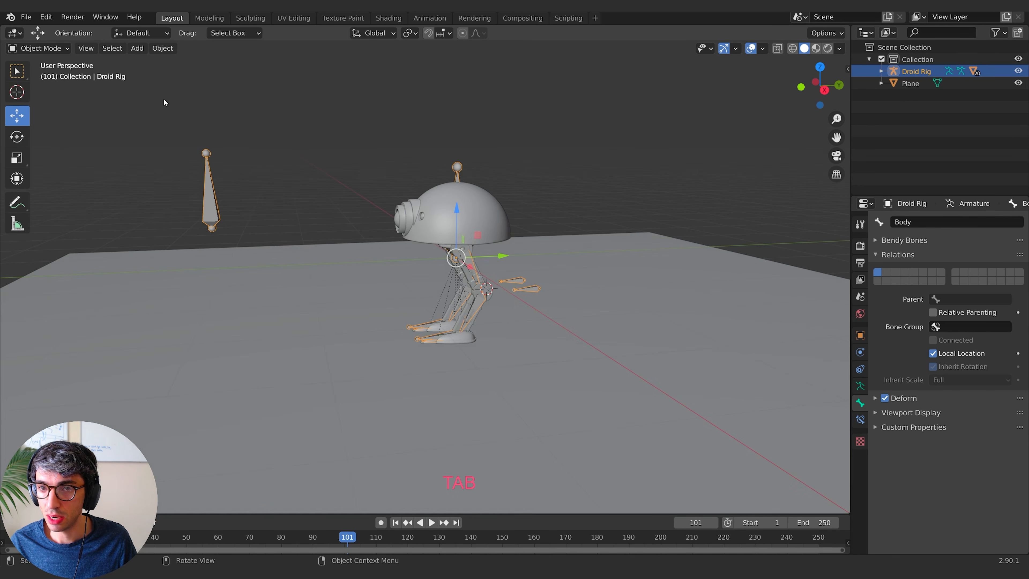
{"action": "left_click", "coordinate": [39, 48]}
{"action": "left_click", "coordinate": [38, 78]}
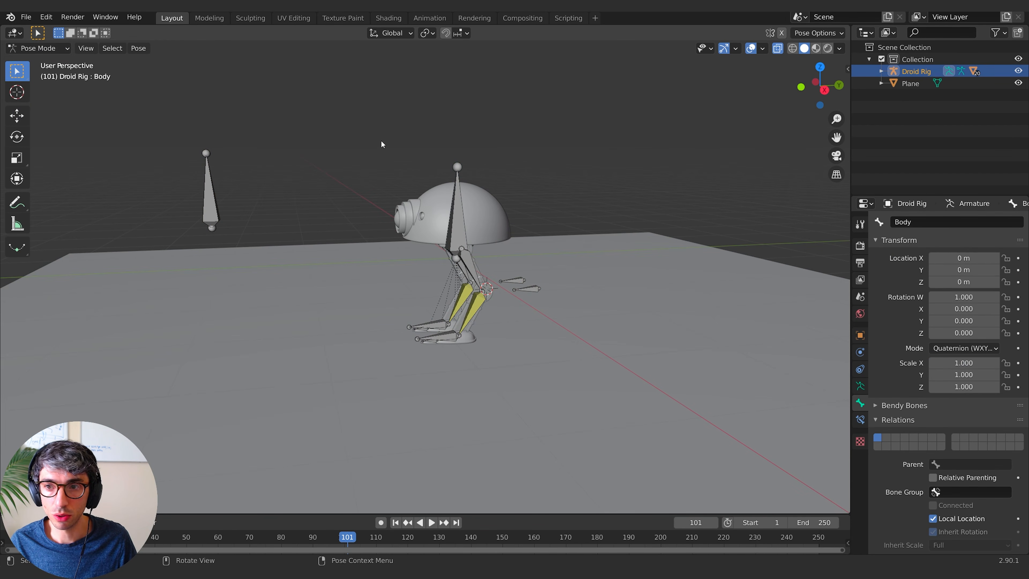
{"action": "left_click", "coordinate": [453, 196]}
{"action": "mouse_move", "coordinate": [485, 232]}
{"action": "middle_mouse_down"}
{"action": "mouse_move", "coordinate": [503, 230]}
{"action": "mouse_move", "coordinate": [490, 232]}
{"action": "middle_mouse_up"}
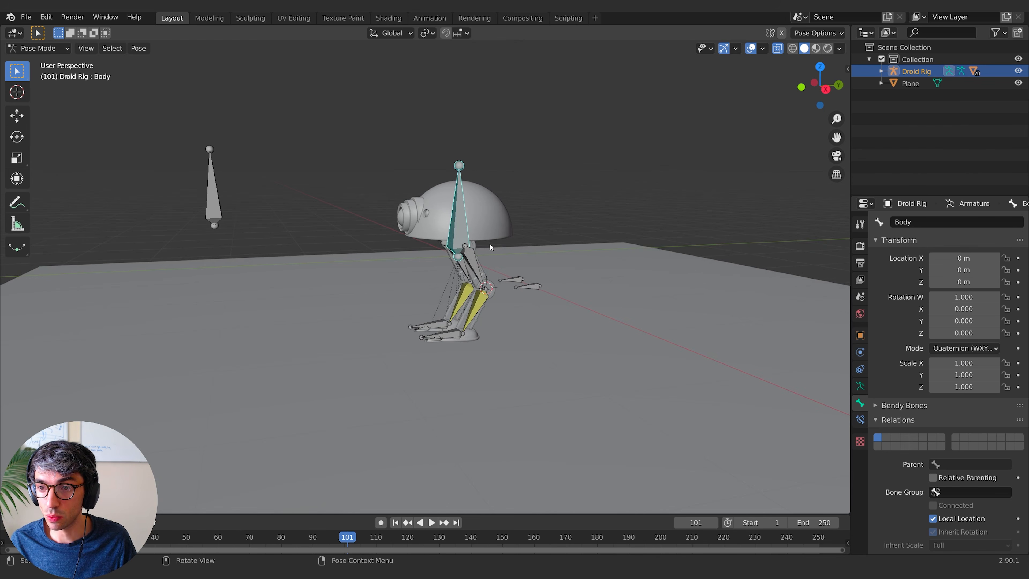
Step: Test rotating the Body bone around the global Z axis
{"action": "key", "text": "r"}
{"action": "key", "text": "z"}
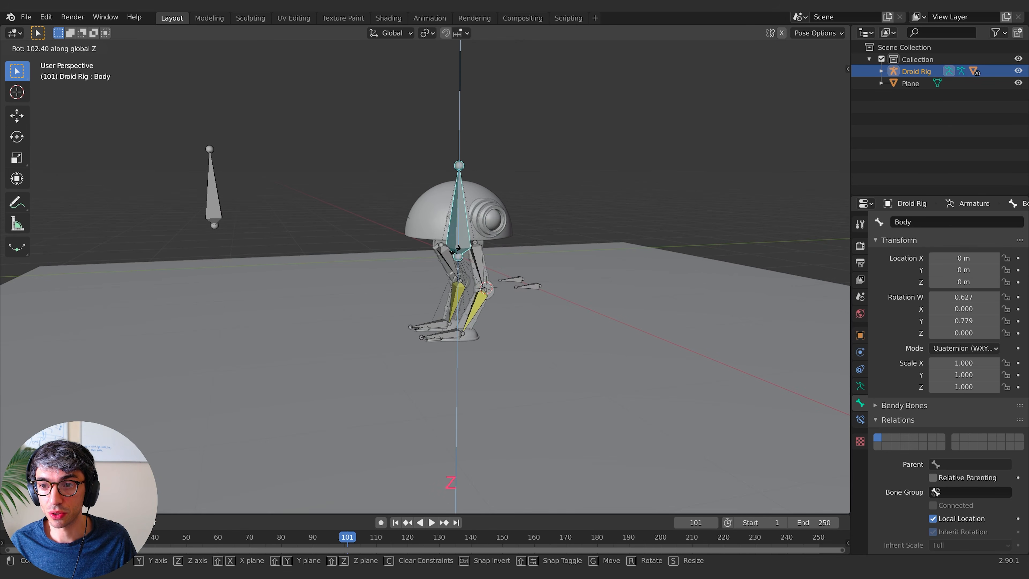
{"action": "key", "text": "Escape"}
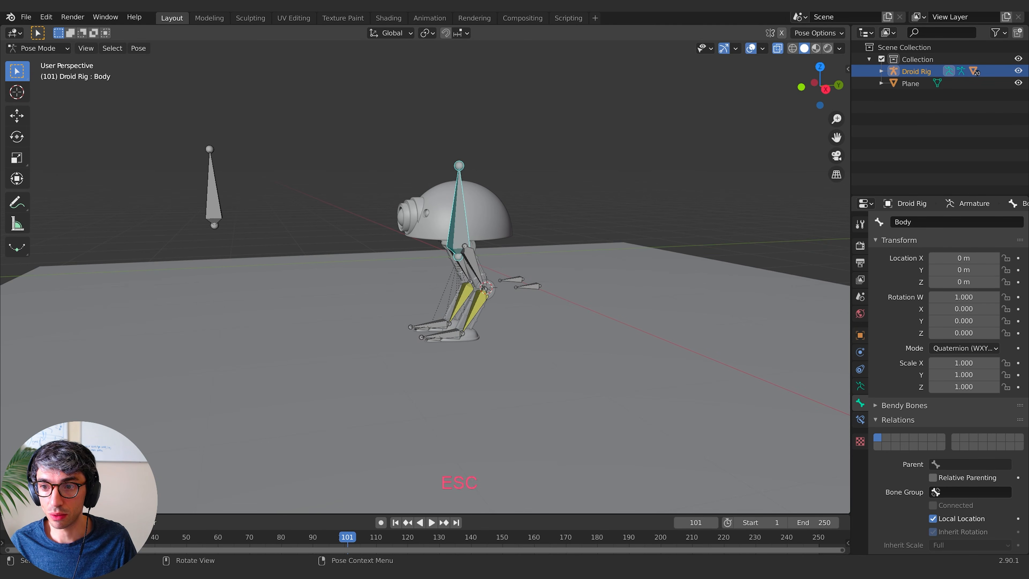
{"action": "key", "text": "r"}
{"action": "right_click", "coordinate": [855, 416]}
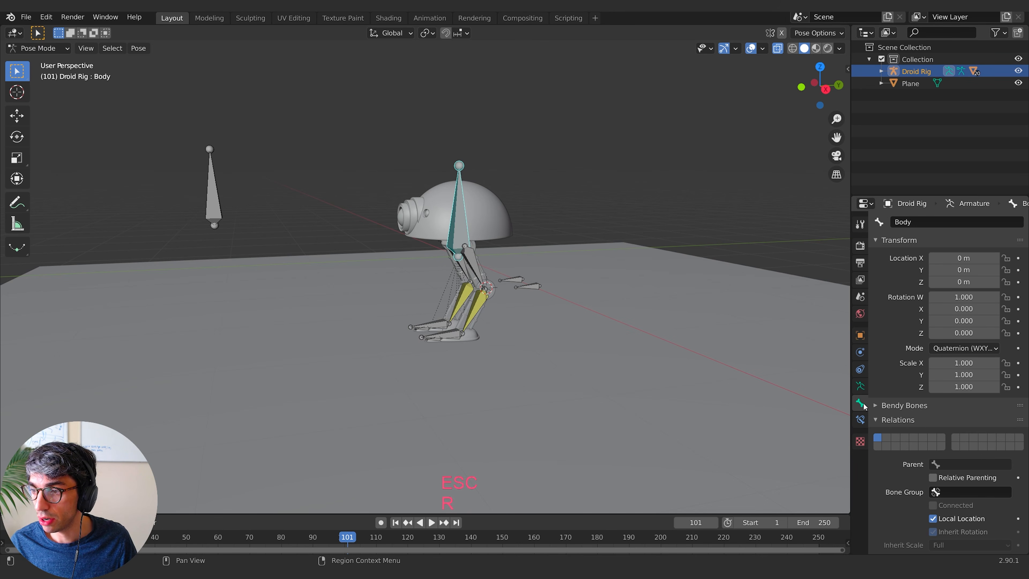
Step: Add a Damped Track constraint to the Body bone with the Droid Rig as its target
{"action": "left_click", "coordinate": [860, 421]}
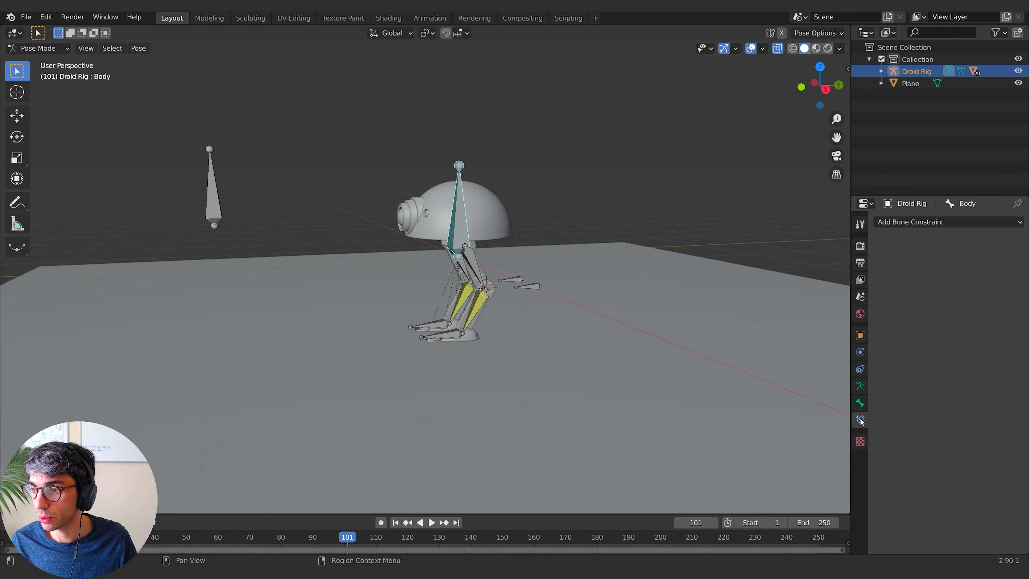
{"action": "left_click", "coordinate": [979, 223]}
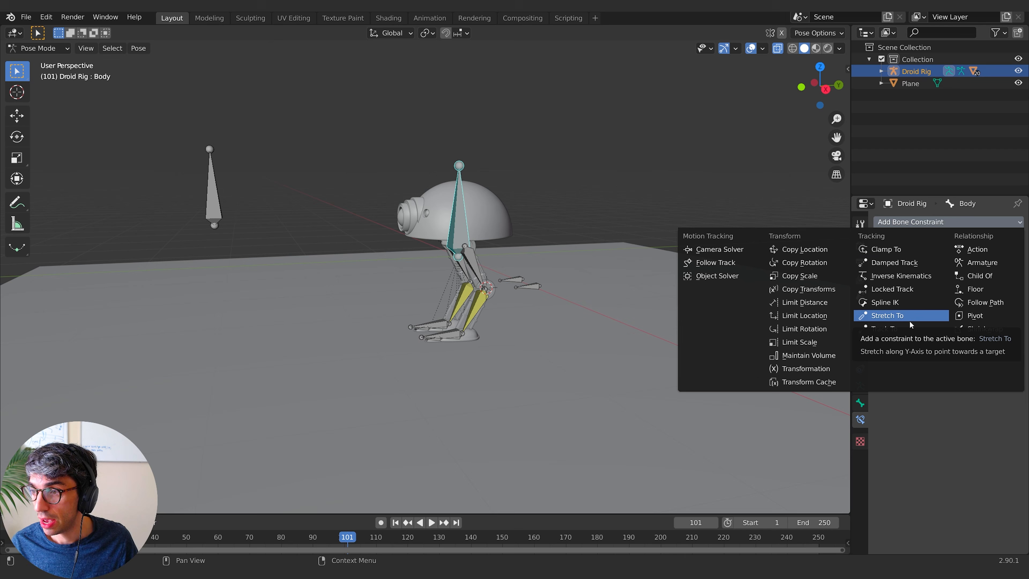
{"action": "left_click", "coordinate": [900, 261]}
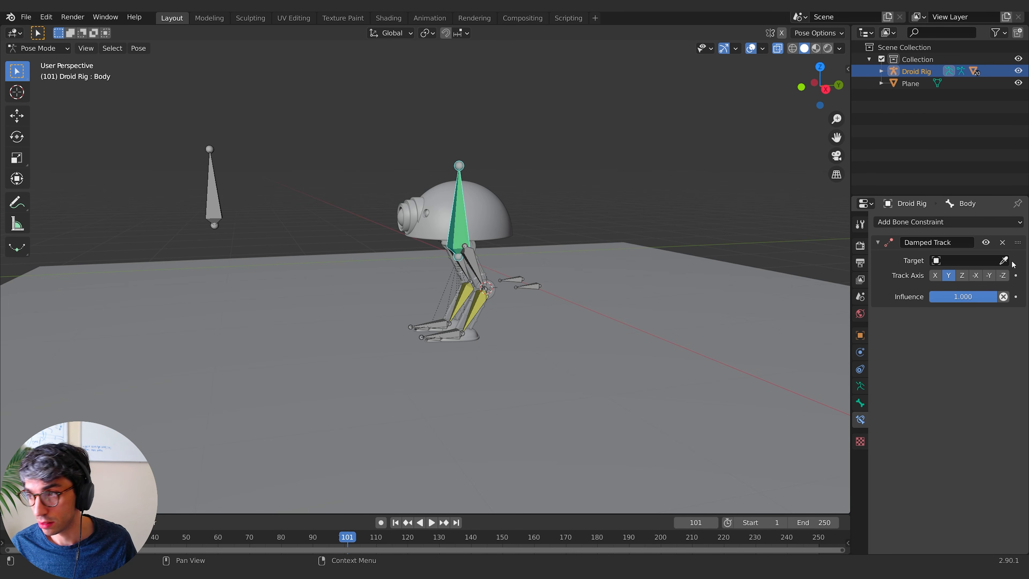
{"action": "left_click", "coordinate": [1004, 261]}
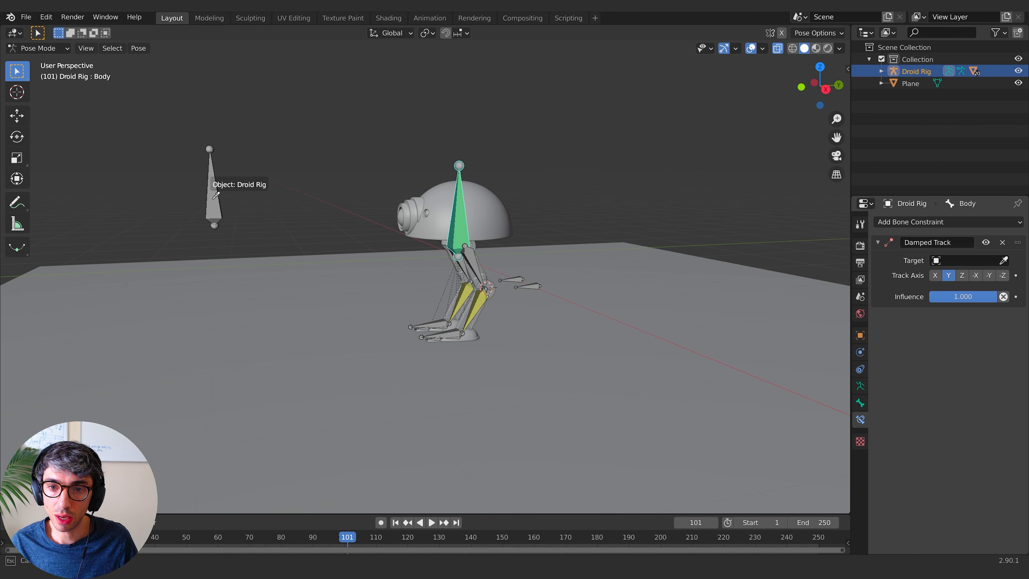
{"action": "left_click", "coordinate": [212, 199]}
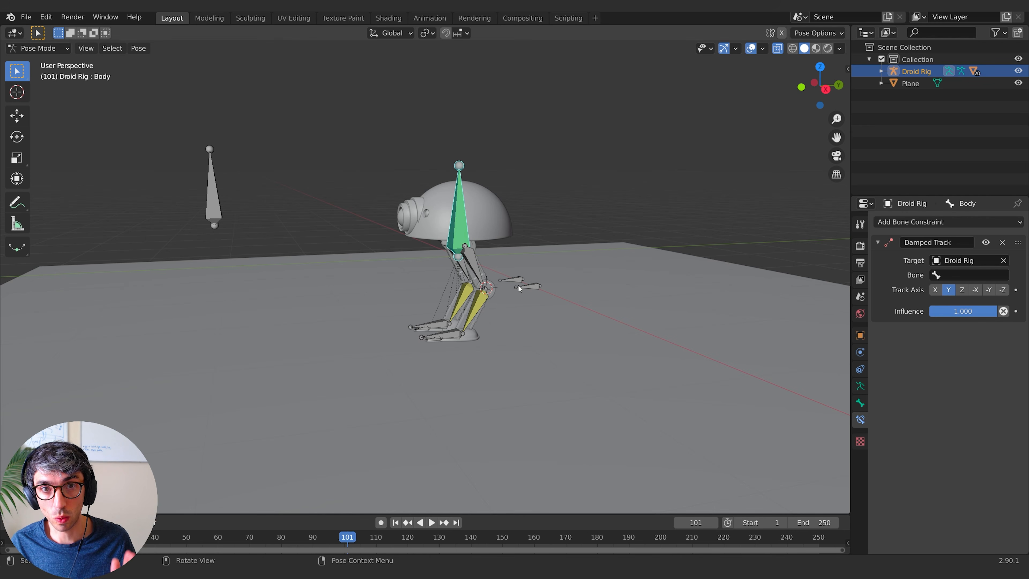
Step: Test moving the new bone in front of the droid, and reselect the Body bone
{"action": "middle_click_drag", "start_coordinate": [689, 308], "coordinate": [374, 373]}
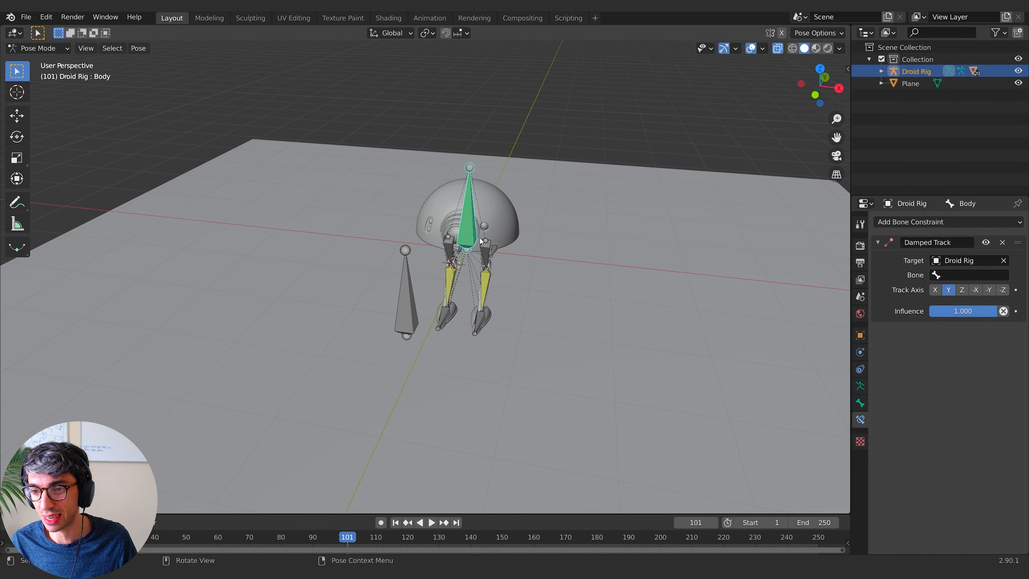
{"action": "middle_click_drag", "start_coordinate": [578, 245], "coordinate": [497, 174]}
{"action": "middle_click_drag", "start_coordinate": [590, 220], "coordinate": [287, 214]}
{"action": "left_click", "coordinate": [222, 223]}
{"action": "middle_click_drag", "start_coordinate": [222, 222], "coordinate": [429, 243]}
{"action": "key", "text": "g"}
{"action": "right_click", "coordinate": [365, 258]}
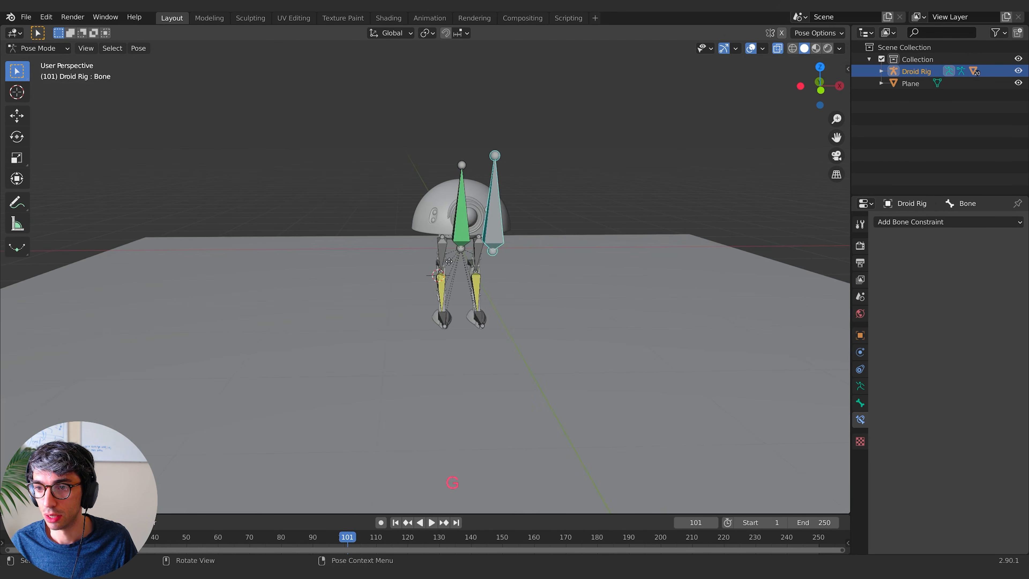
{"action": "key", "text": "g"}
{"action": "key", "text": "Escape"}
{"action": "middle_click_drag", "start_coordinate": [584, 220], "coordinate": [504, 229]}
{"action": "left_click", "coordinate": [460, 236]}
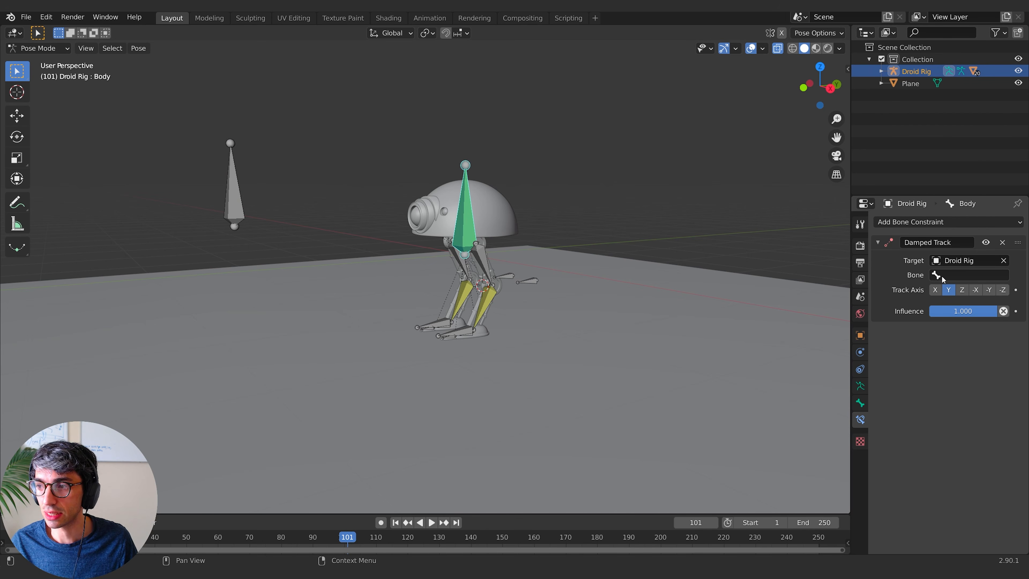
{"action": "middle_click_drag", "start_coordinate": [685, 274], "coordinate": [665, 279]}
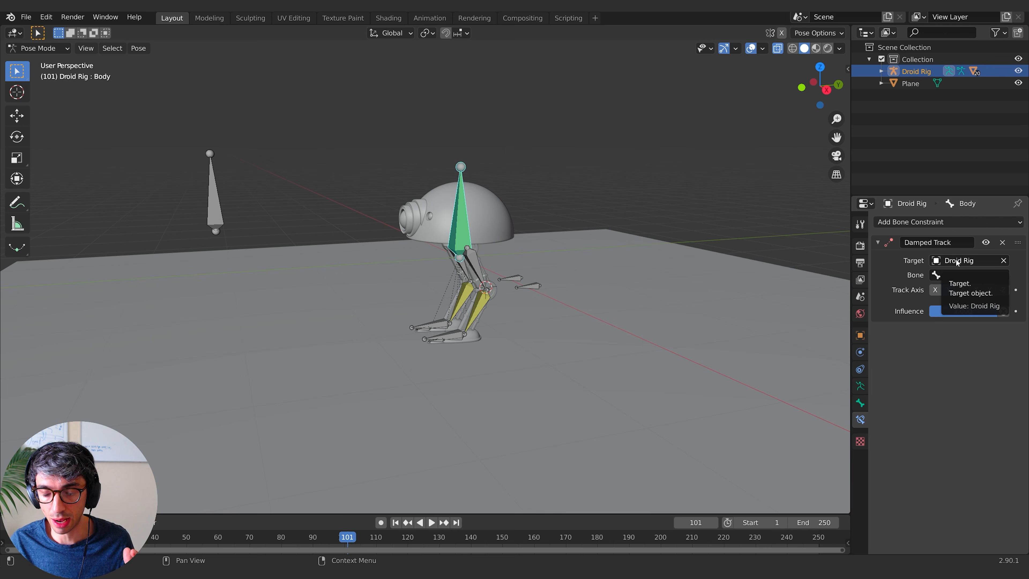
Step: Clear the Damped Track constraint's target and pick the Droid Rig as the target again
{"action": "left_click", "coordinate": [1004, 260]}
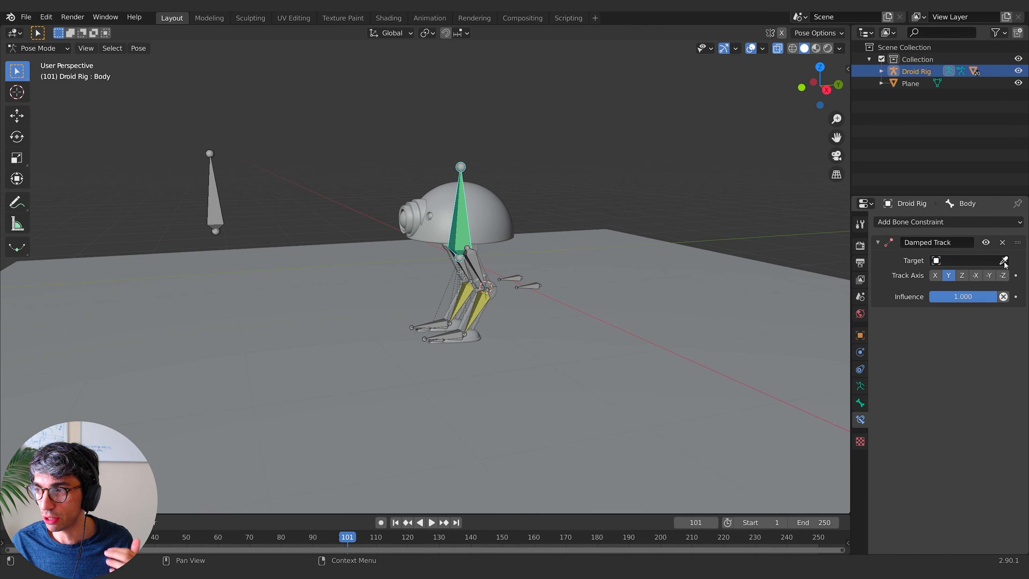
{"action": "left_click", "coordinate": [1004, 260]}
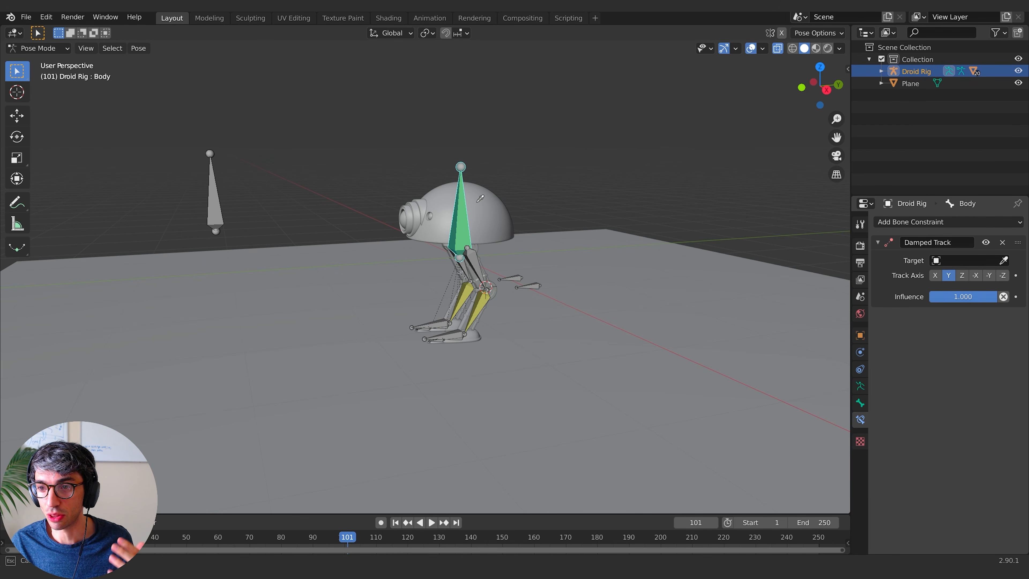
{"action": "left_click", "coordinate": [465, 205]}
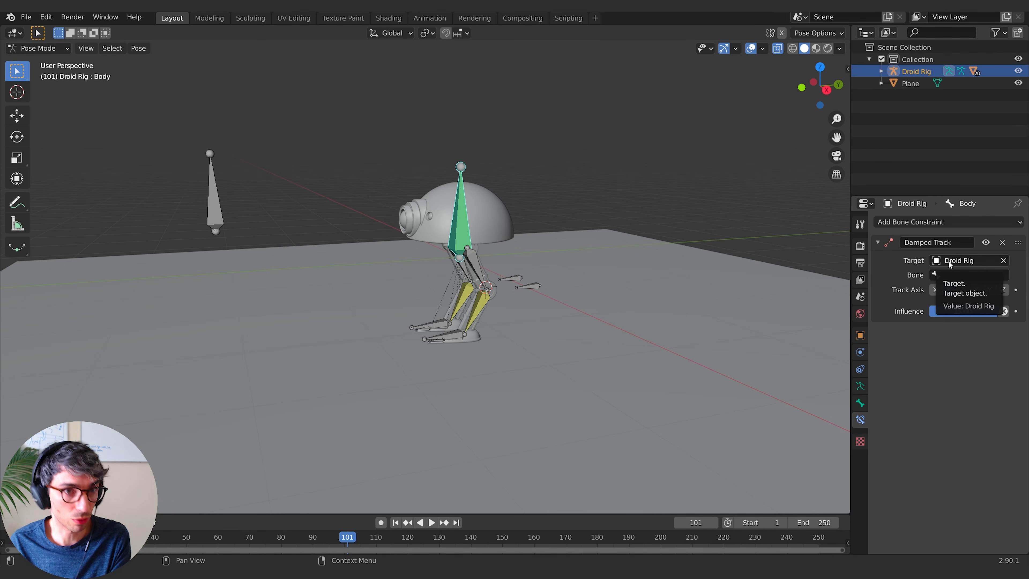
{"action": "left_click", "coordinate": [970, 274]}
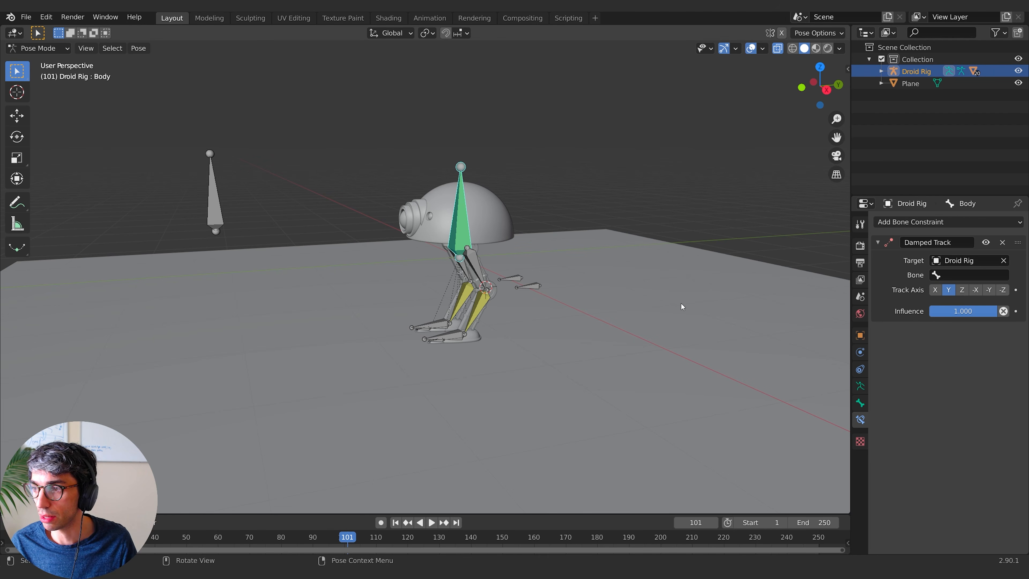
Step: Rename the new bone in front of the droid as Look Control
{"action": "left_click", "coordinate": [207, 215]}
{"action": "left_click", "coordinate": [860, 403]}
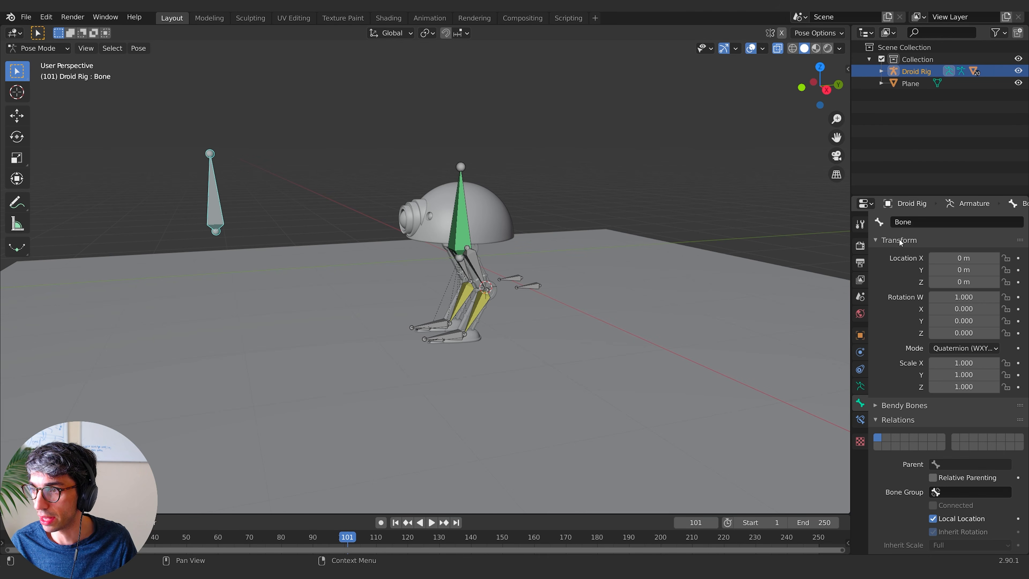
{"action": "left_click", "coordinate": [924, 221]}
{"action": "key", "text": "shift"}
{"action": "type", "text": "Look Control"}
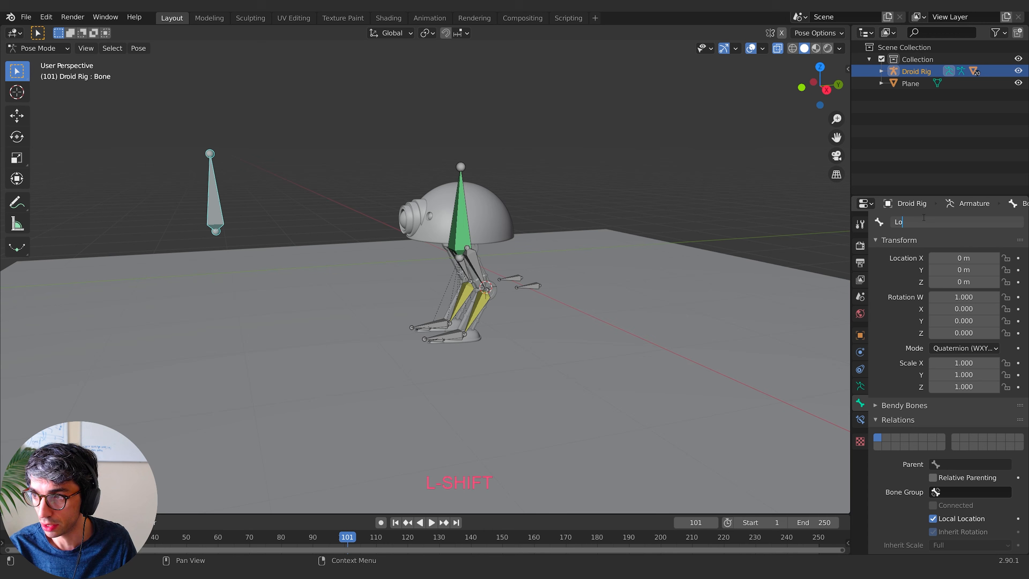
{"action": "key", "text": "Return"}
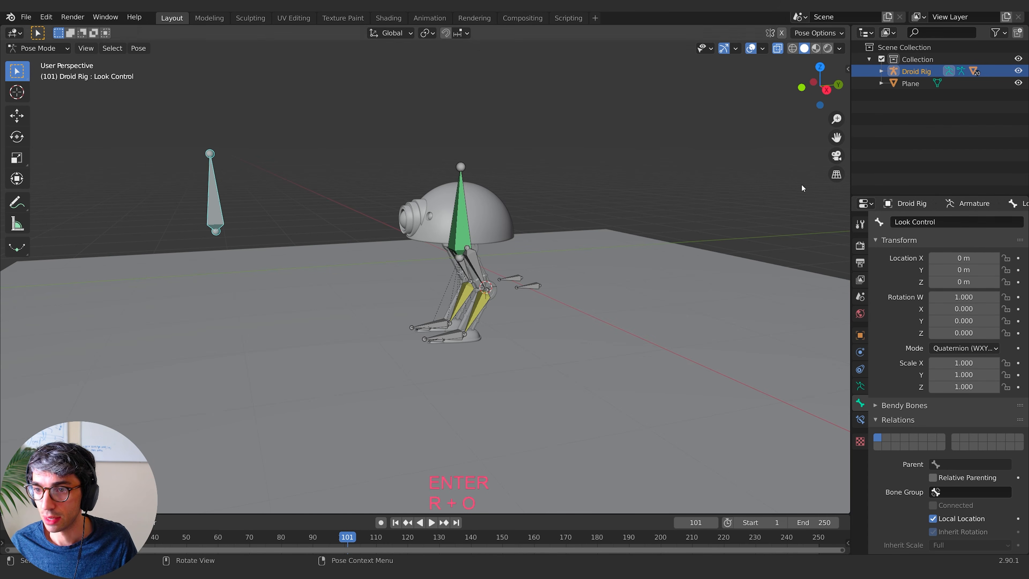
Step: Set the Body bone's Damped Track constraint to follow the Look Control bone with Z as the track axis
{"action": "left_click", "coordinate": [467, 232]}
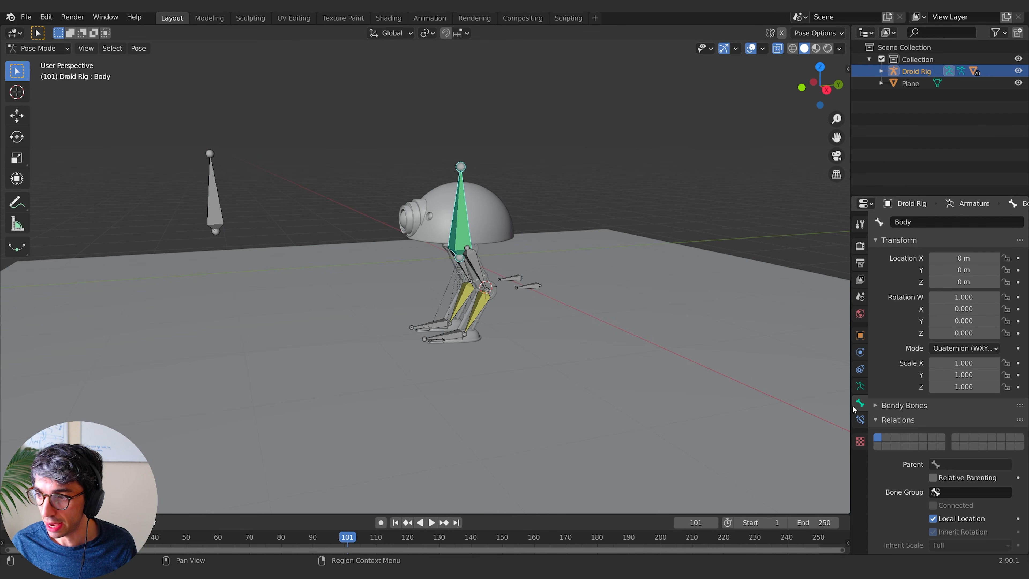
{"action": "left_click", "coordinate": [860, 419]}
{"action": "left_click", "coordinate": [951, 276]}
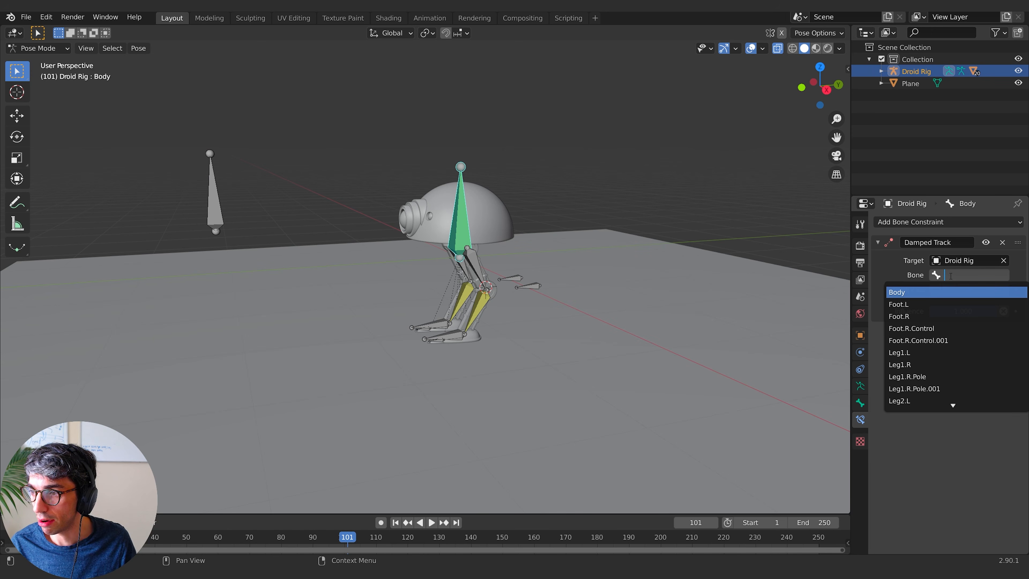
{"action": "type", "text": "loo"}
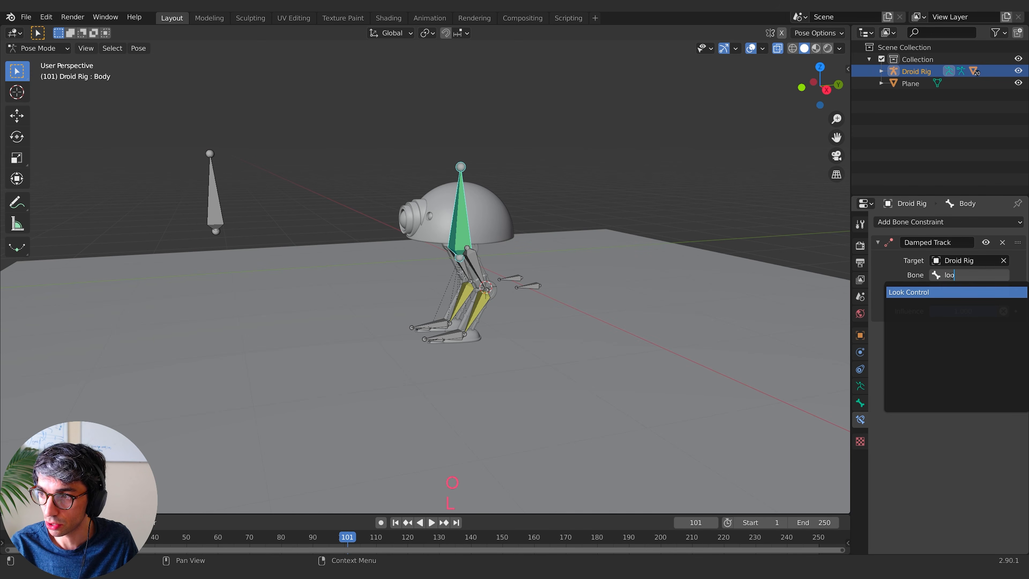
{"action": "key", "text": "Return"}
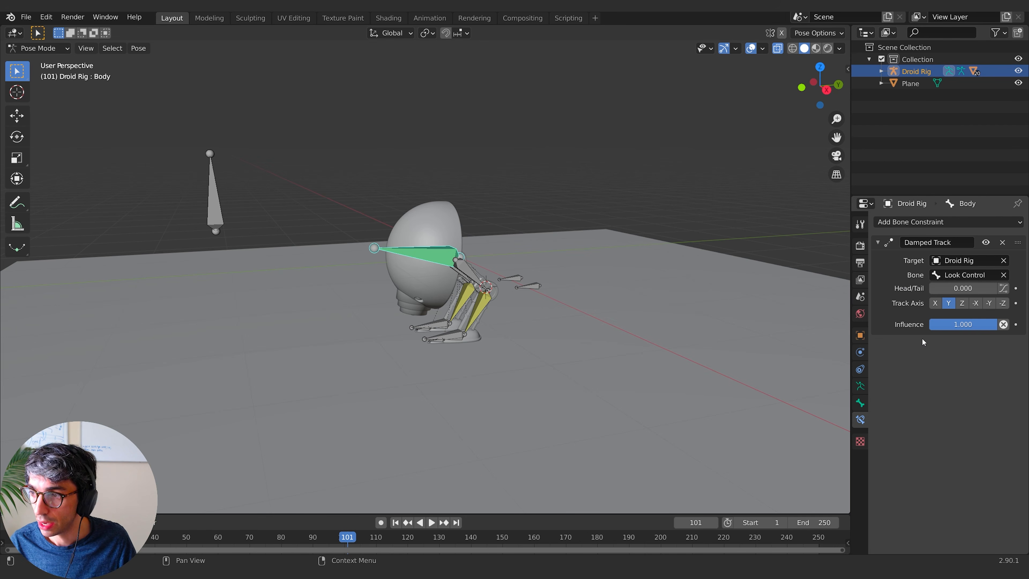
{"action": "left_click", "coordinate": [935, 304]}
{"action": "left_click", "coordinate": [962, 304]}
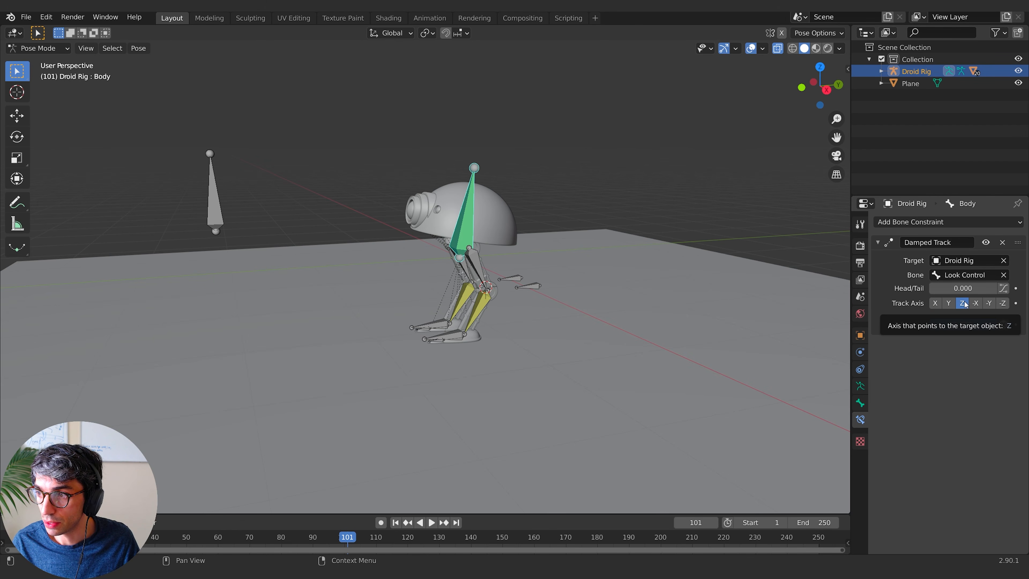
Step: Test the tracking by lowering the Look Control bone along the global Z axis
{"action": "middle_click_drag", "start_coordinate": [534, 300], "coordinate": [667, 276]}
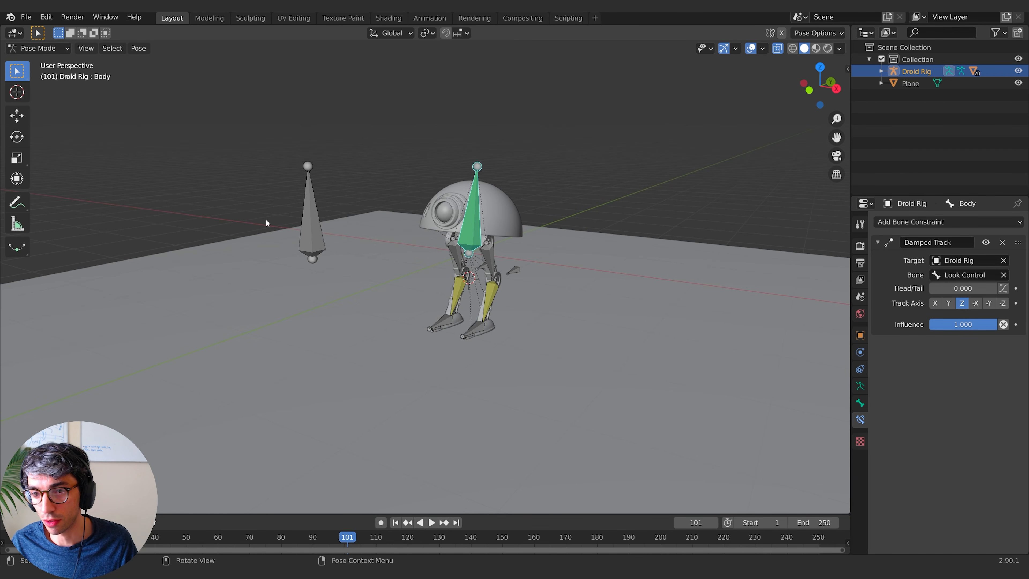
{"action": "left_click", "coordinate": [305, 248]}
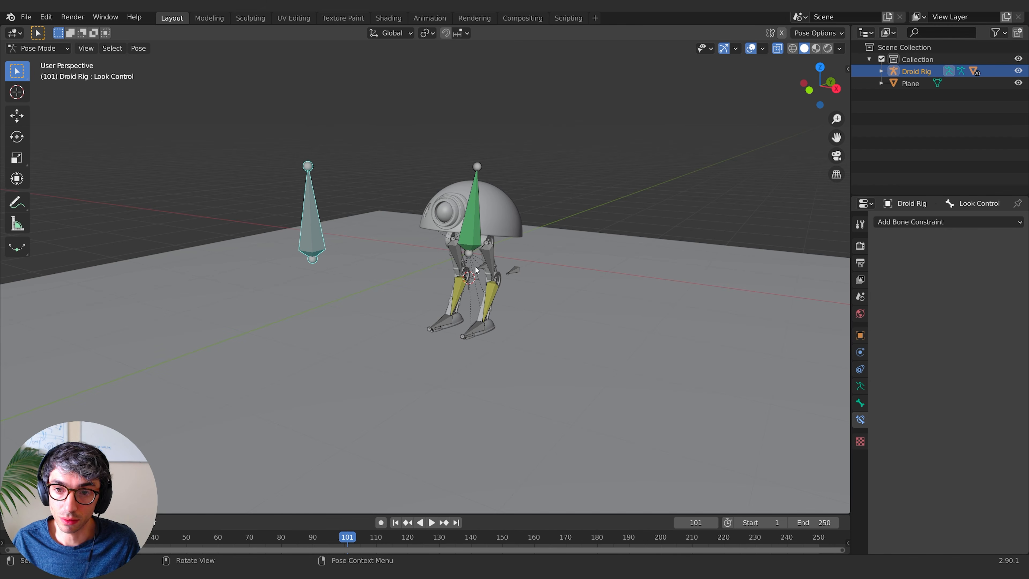
{"action": "middle_click_drag", "start_coordinate": [305, 249], "coordinate": [414, 257]}
{"action": "key", "text": "g"}
{"action": "key", "text": "z"}
{"action": "left_click", "coordinate": [318, 270]}
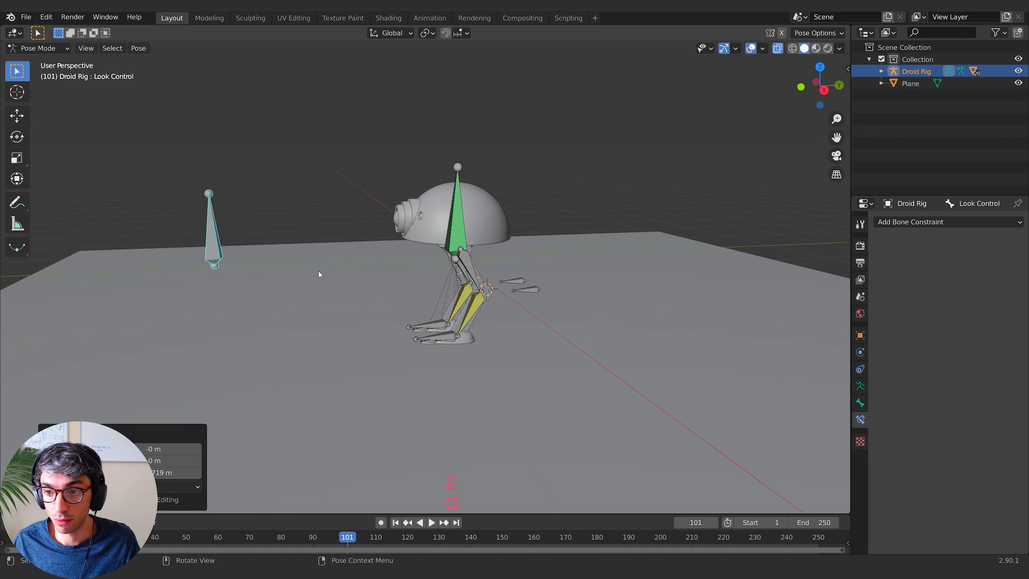
Step: Test moving the Look Control bone freely in several directions to check how the droid's body follows it
{"action": "middle_click_drag", "start_coordinate": [319, 270], "coordinate": [613, 301]}
{"action": "key", "text": "g"}
{"action": "left_click", "coordinate": [475, 296]}
{"action": "key", "text": "g"}
{"action": "left_click", "coordinate": [565, 313]}
{"action": "key", "text": "g"}
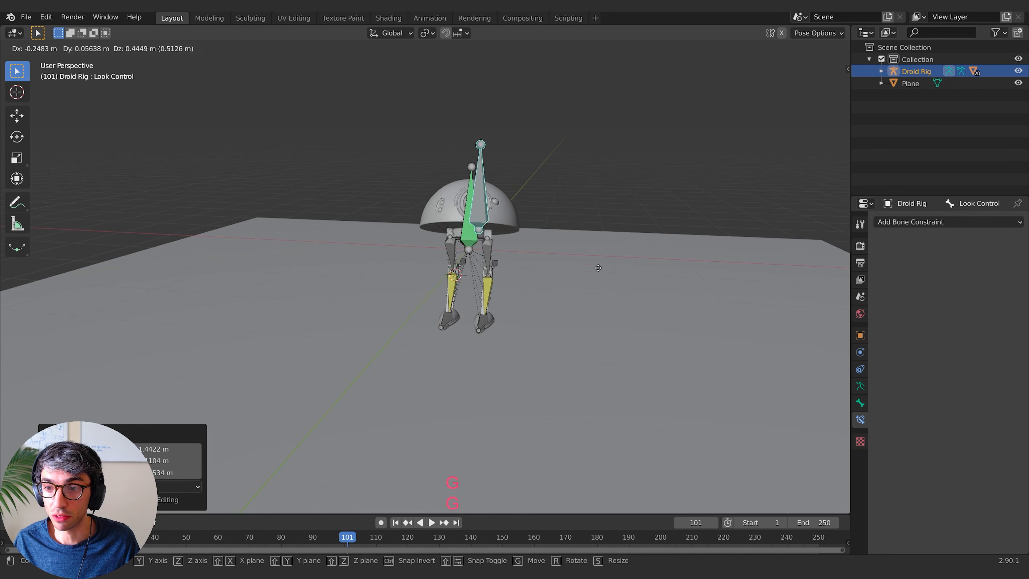
{"action": "left_click", "coordinate": [495, 280]}
{"action": "middle_click_drag", "start_coordinate": [495, 279], "coordinate": [529, 293]}
{"action": "key", "text": "g"}
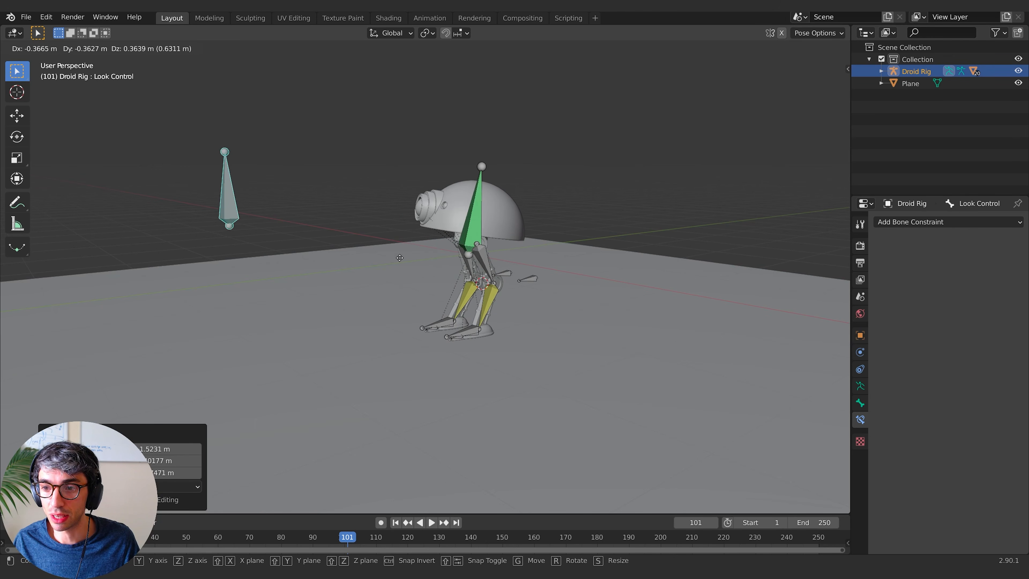
{"action": "key", "text": "Escape"}
{"action": "middle_click_drag", "start_coordinate": [615, 271], "coordinate": [589, 277]}
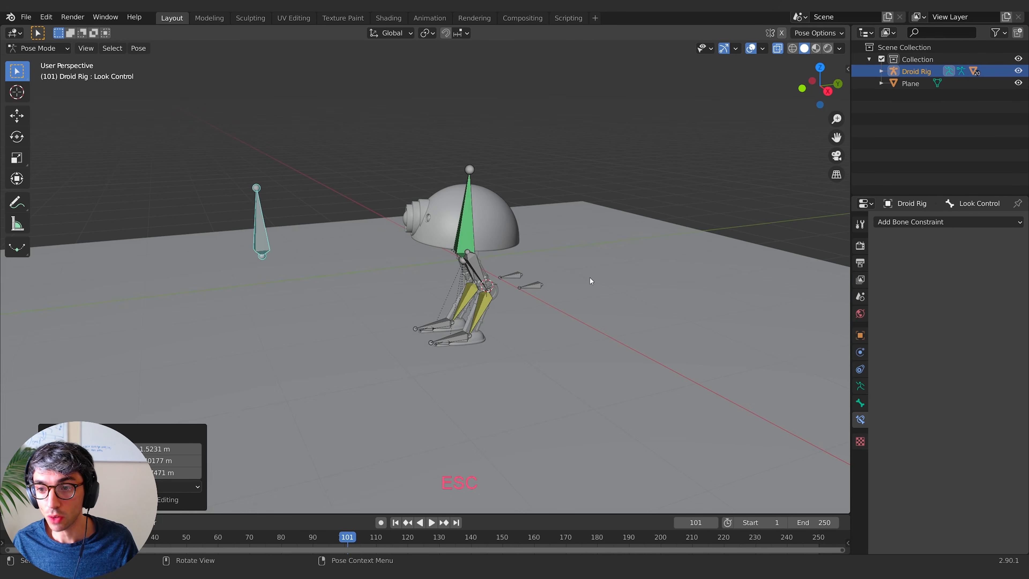
{"action": "middle_click_drag", "start_coordinate": [492, 353], "coordinate": [434, 284]}
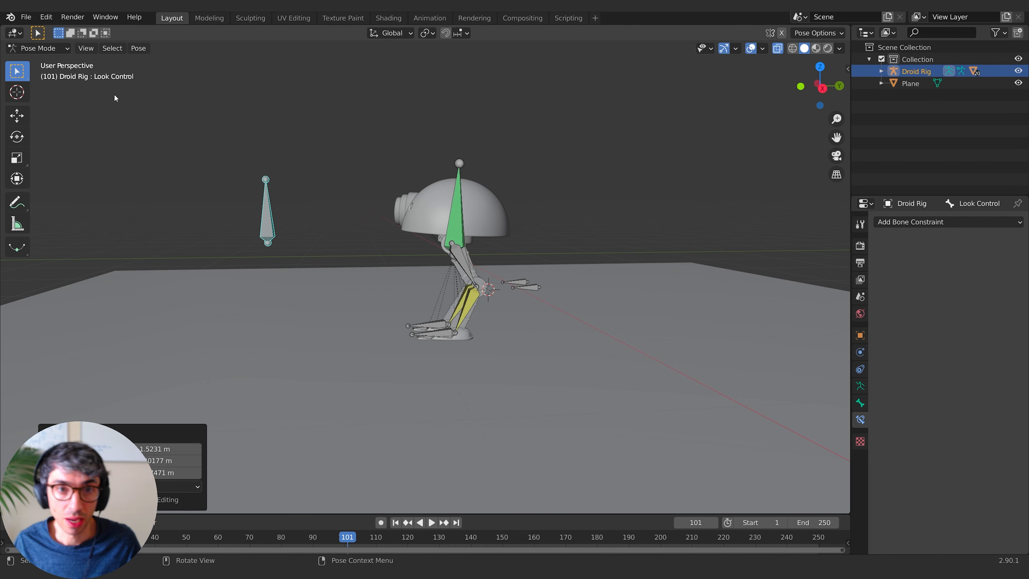
Step: Select all bones and clear their pose transforms
{"action": "key", "text": "a"}
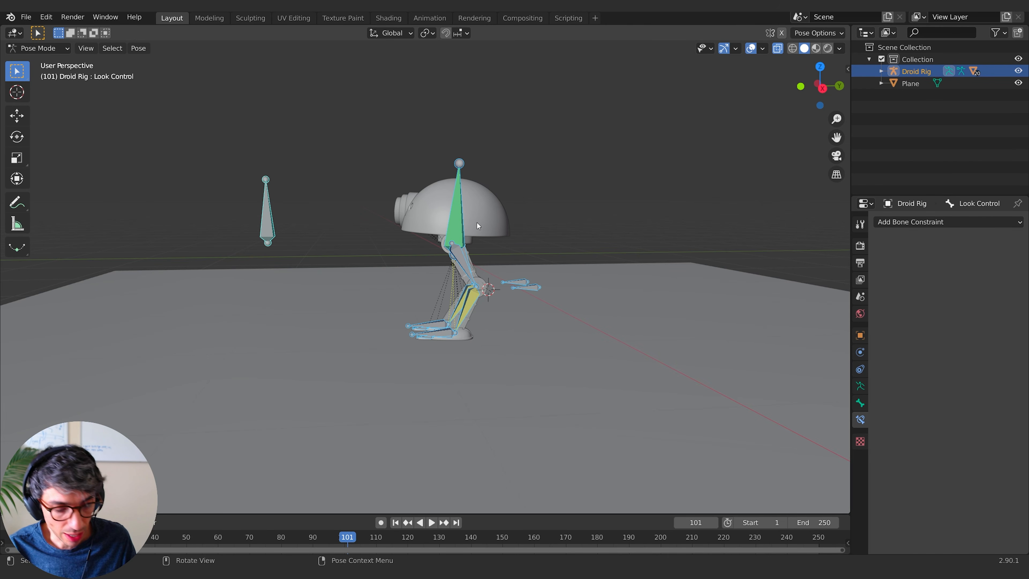
{"action": "key", "text": "F3"}
{"action": "key", "text": "Return"}
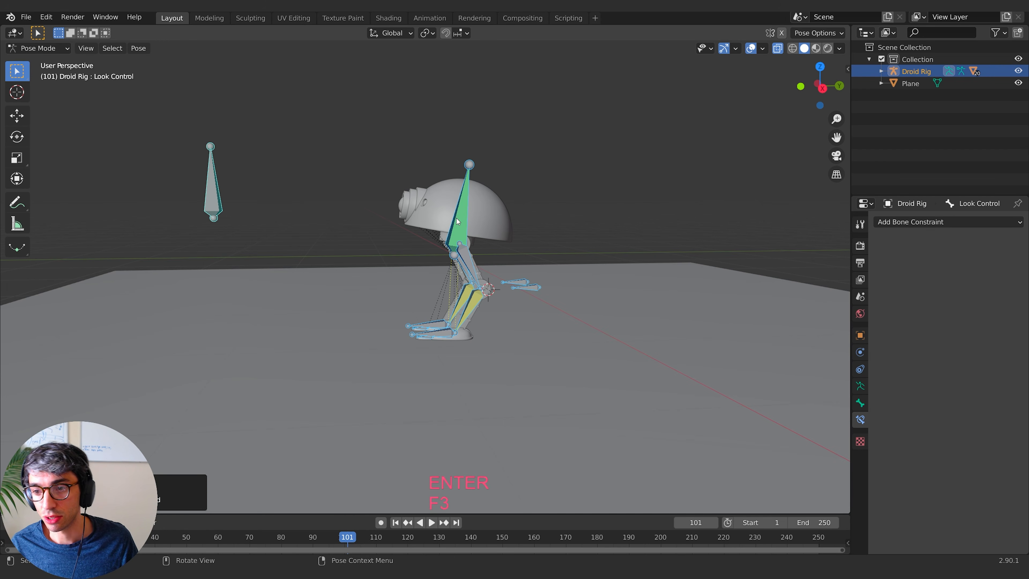
Step: In Edit Mode, lower the Look Control bone along the global Z axis until its base is below the droid's head, and return to Pose Mode
{"action": "middle_click_drag", "start_coordinate": [397, 212], "coordinate": [352, 221]}
{"action": "left_click", "coordinate": [39, 47]}
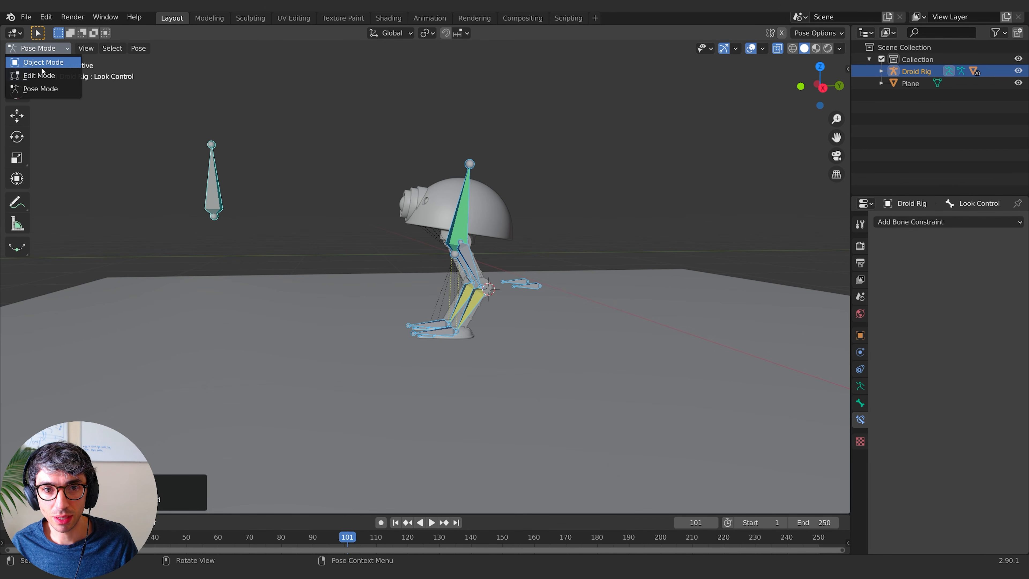
{"action": "left_click", "coordinate": [32, 73]}
{"action": "left_click", "coordinate": [210, 163]}
{"action": "key", "text": "g"}
{"action": "key", "text": "z"}
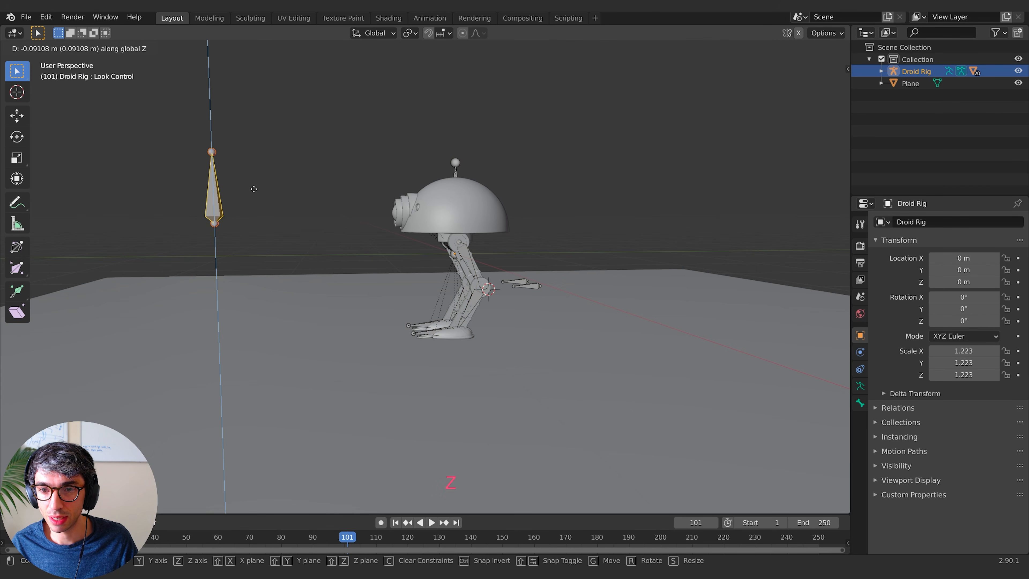
{"action": "left_click", "coordinate": [253, 202]}
{"action": "key", "text": "Tab"}
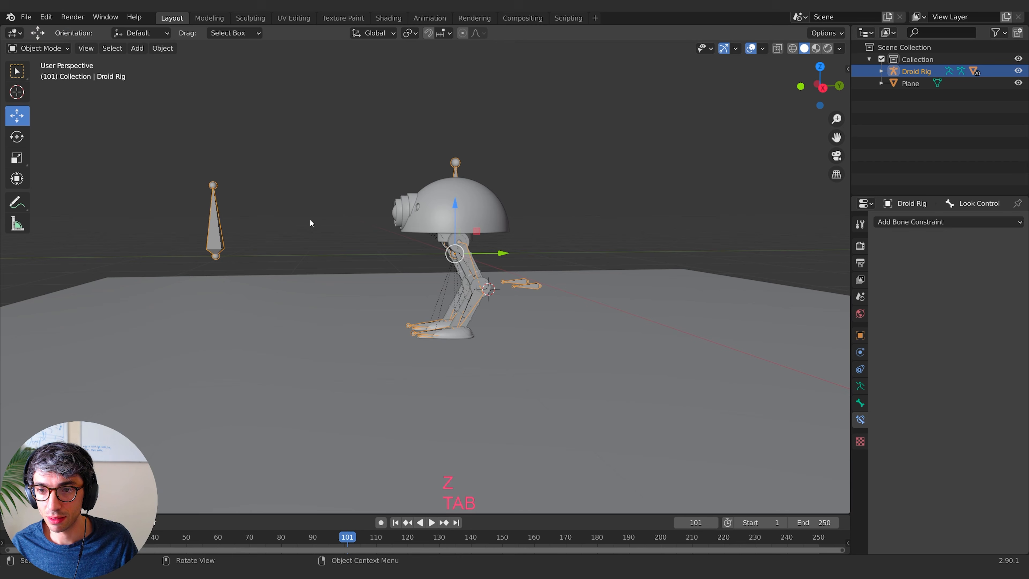
{"action": "middle_click_drag", "start_coordinate": [310, 219], "coordinate": [227, 150]}
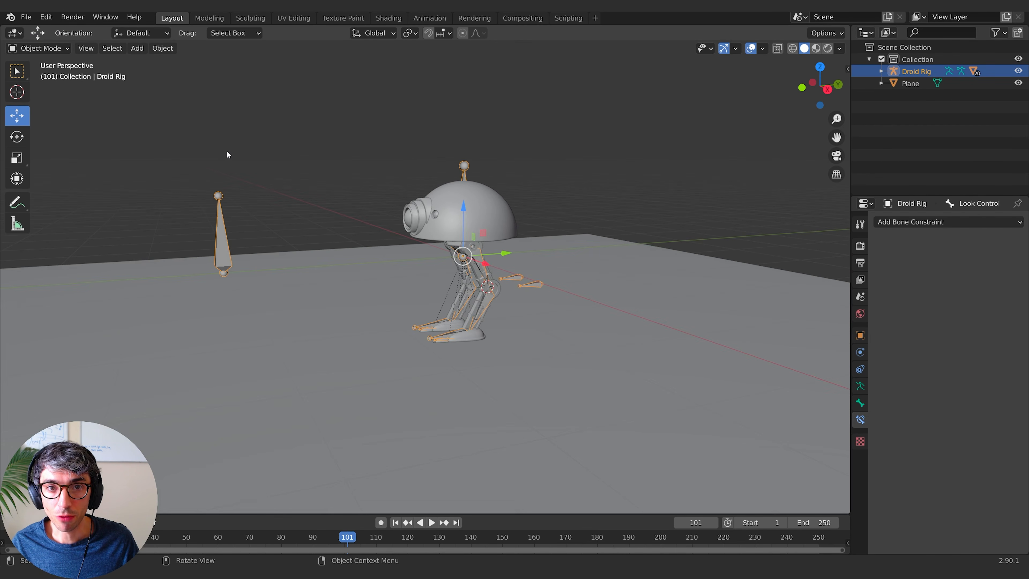
{"action": "left_click", "coordinate": [43, 49]}
{"action": "left_click", "coordinate": [41, 89]}
Step: Enlarge the timeline area below the viewport, change it to a Dope Sheet, and widen its channel list
{"action": "middle_click_drag", "start_coordinate": [492, 164], "coordinate": [377, 251]}
{"action": "left_click_drag", "start_coordinate": [238, 514], "coordinate": [238, 412]}
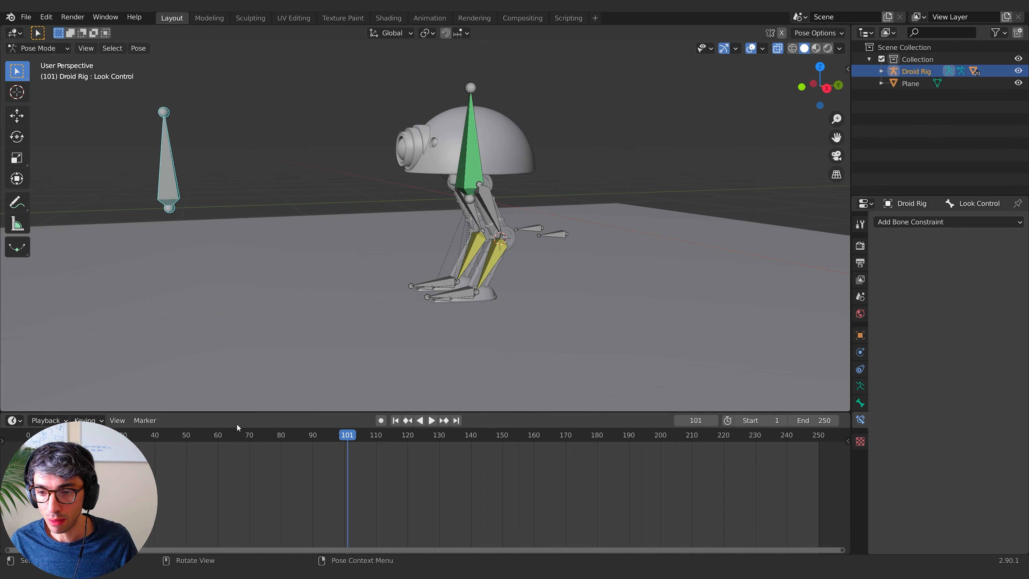
{"action": "left_click", "coordinate": [14, 422]}
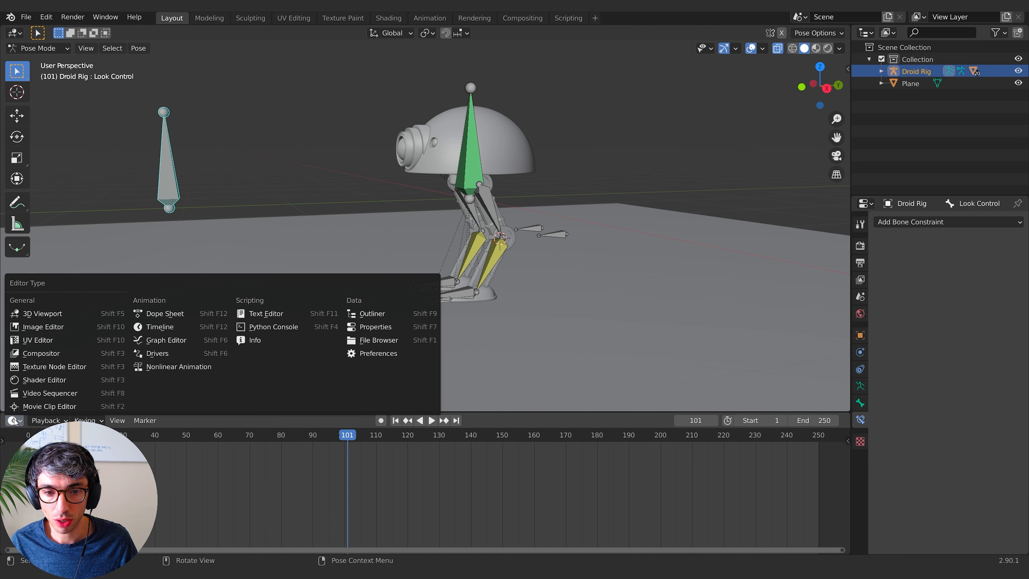
{"action": "left_click", "coordinate": [191, 314]}
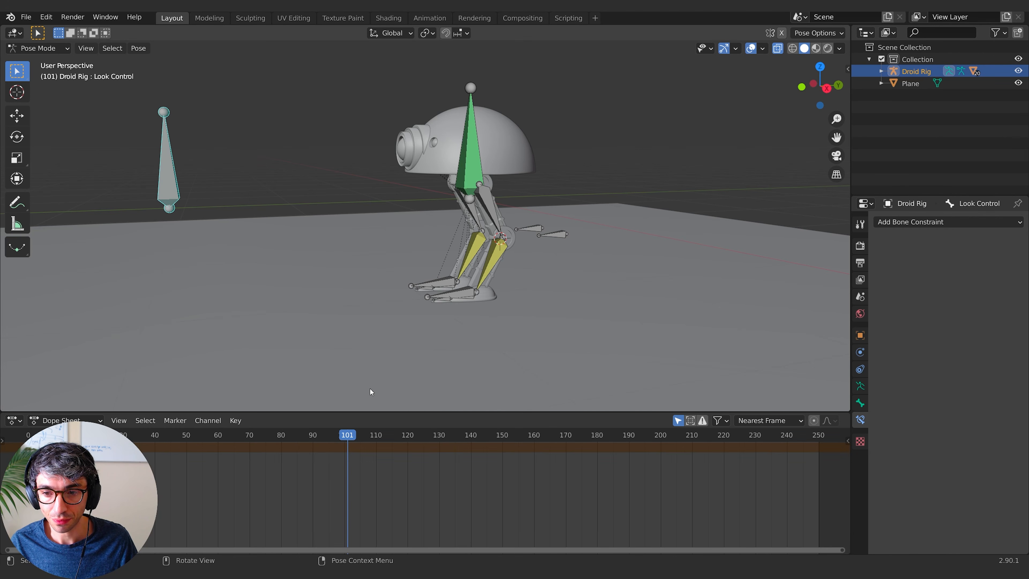
{"action": "left_click_drag", "start_coordinate": [380, 413], "coordinate": [379, 368]}
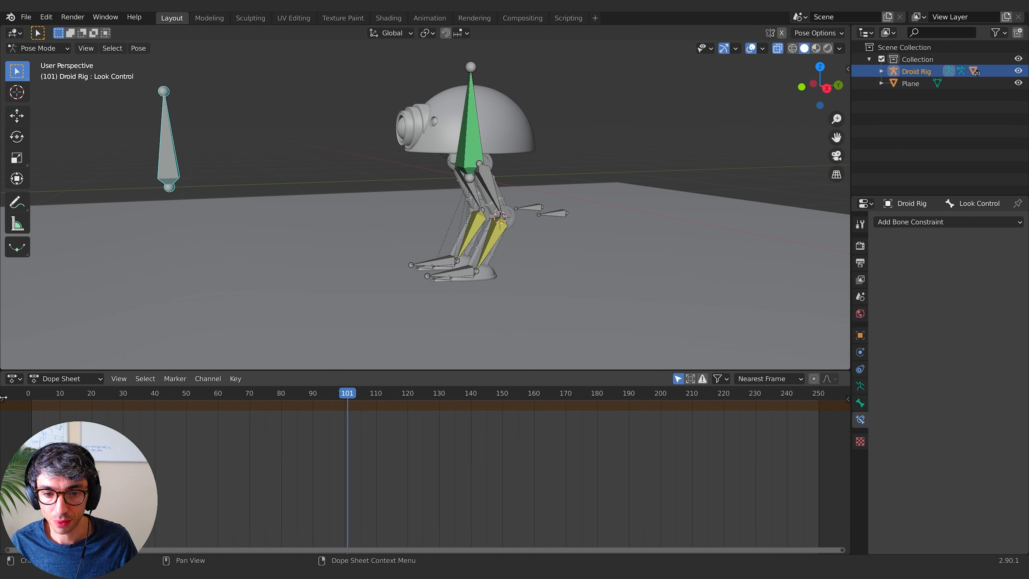
{"action": "left_click_drag", "start_coordinate": [3, 397], "coordinate": [120, 418]}
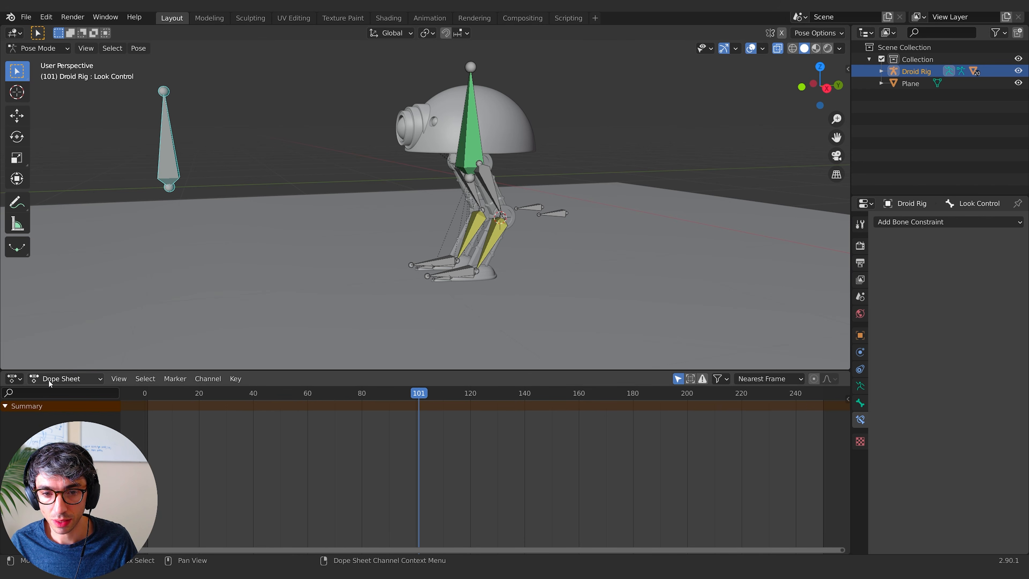
Step: Split a narrow area off the lower part of the 3D viewport and make it a Timeline above the Dope Sheet
{"action": "middle_click_drag", "start_coordinate": [370, 244], "coordinate": [365, 251]}
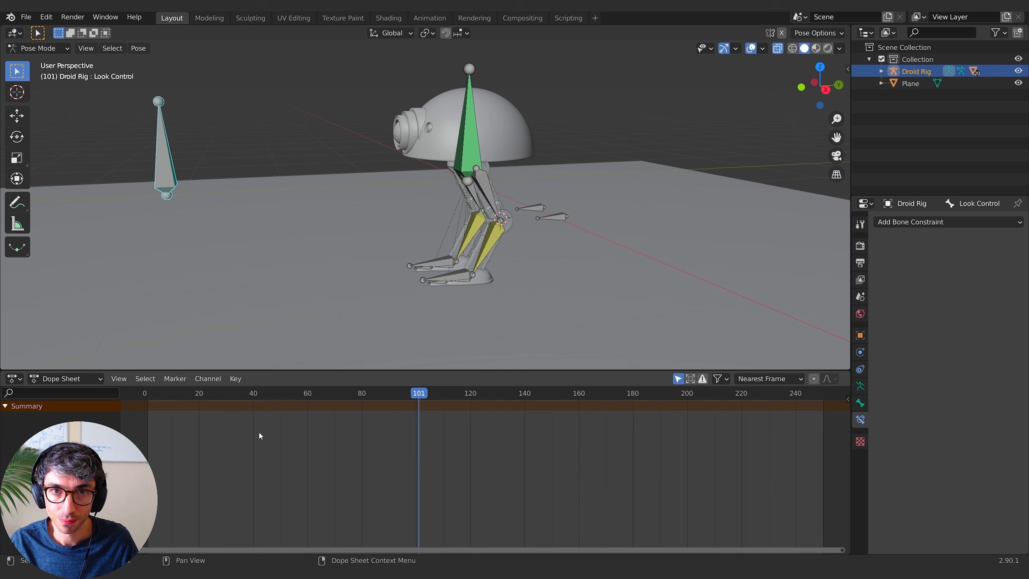
{"action": "middle_click_drag", "start_coordinate": [492, 320], "coordinate": [504, 289]}
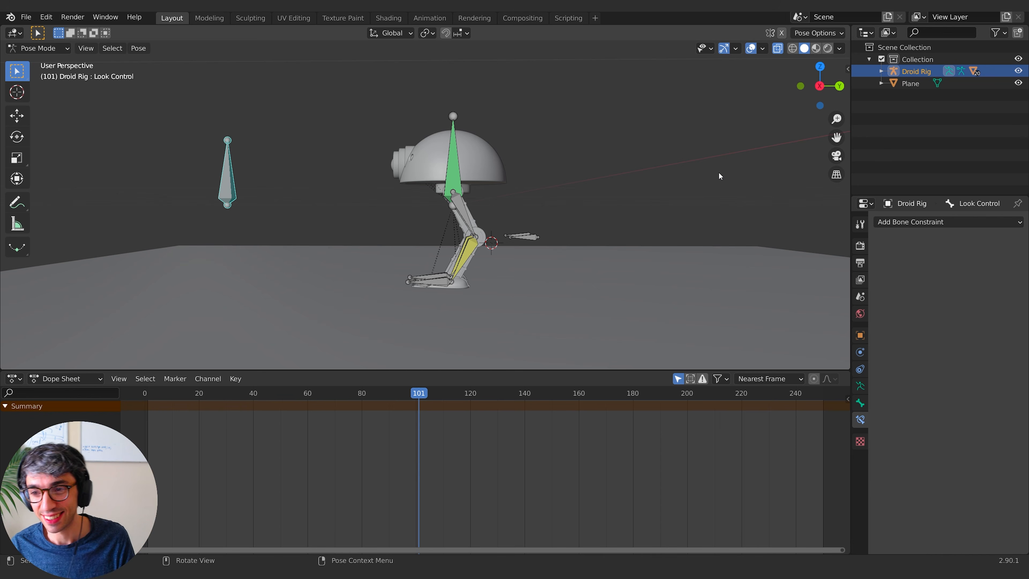
{"action": "middle_click_drag", "start_coordinate": [641, 115], "coordinate": [644, 231]}
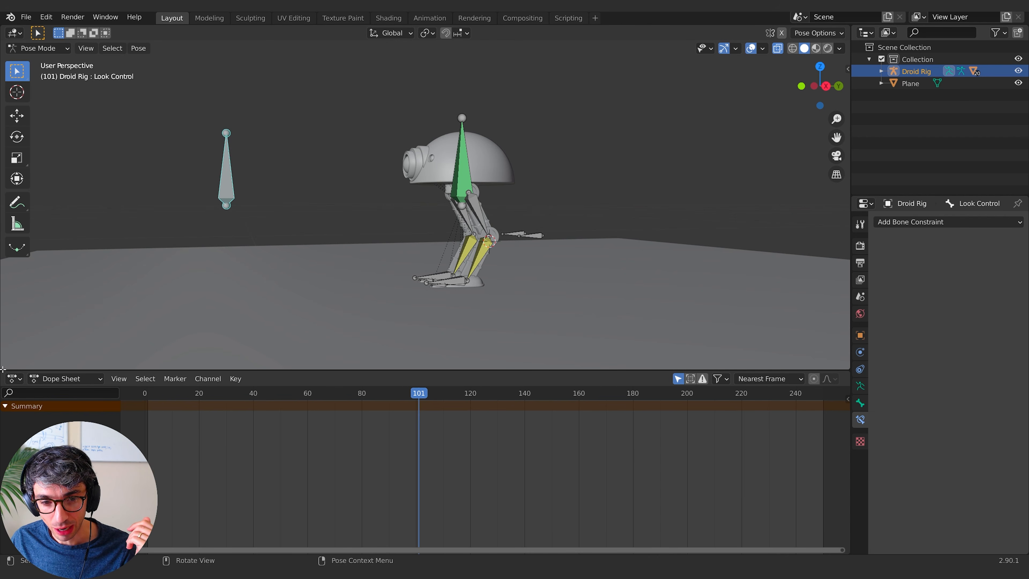
{"action": "left_click_drag", "start_coordinate": [5, 364], "coordinate": [9, 308]}
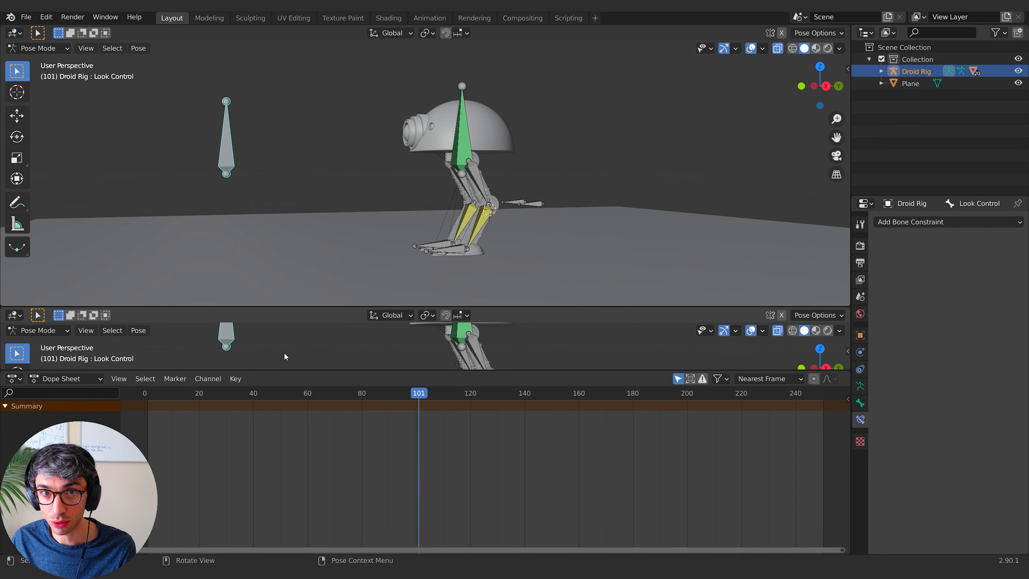
{"action": "left_click", "coordinate": [20, 317]}
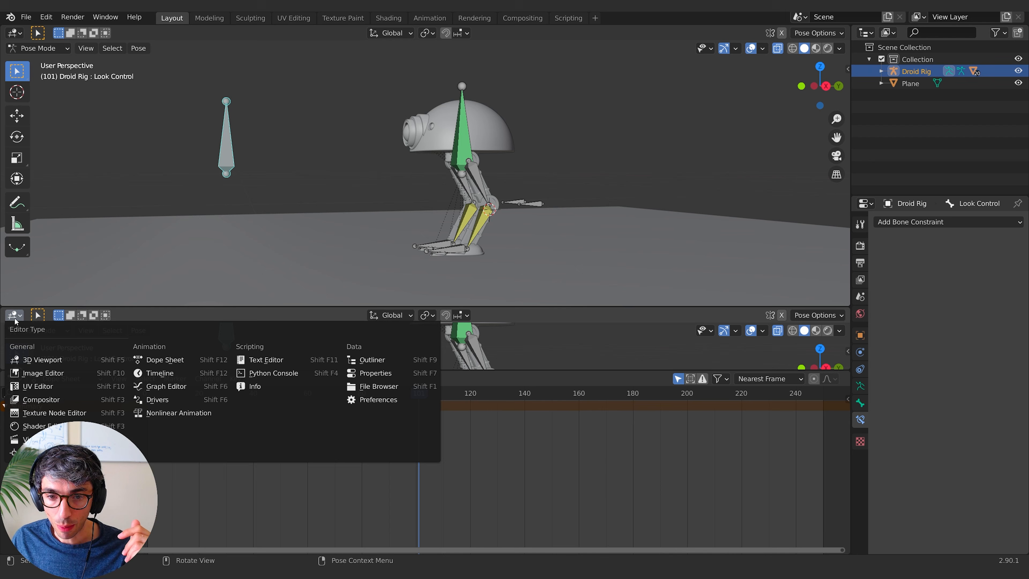
{"action": "left_click", "coordinate": [162, 373]}
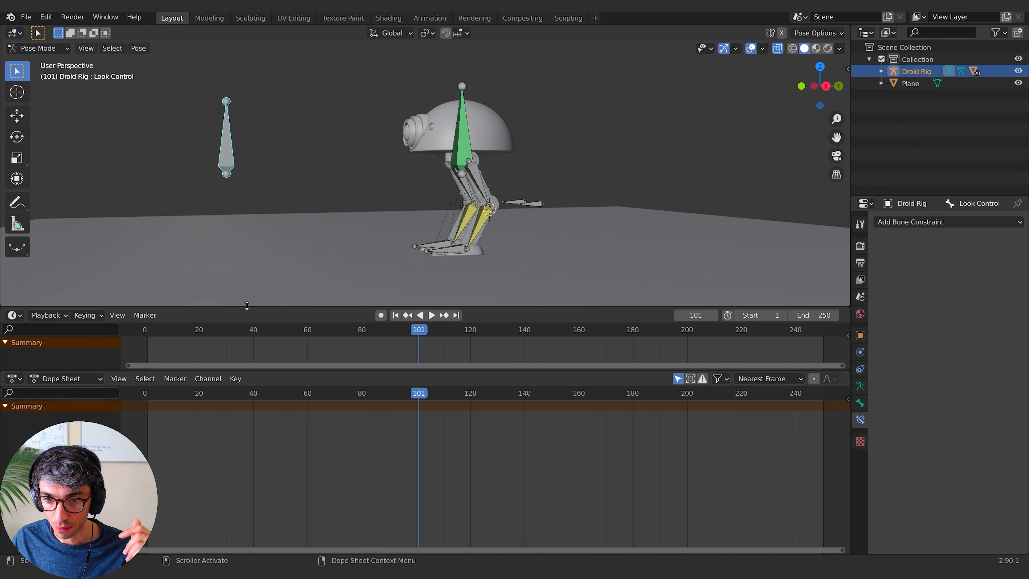
{"action": "mouse_move", "coordinate": [247, 306]}
{"action": "left_mouse_down"}
{"action": "mouse_move", "coordinate": [253, 328]}
{"action": "mouse_move", "coordinate": [254, 304]}
{"action": "left_mouse_up"}
Step: Try out the Timeline by scrubbing to frame 153, then jumping to the first and last frames
{"action": "left_click_drag", "start_coordinate": [356, 329], "coordinate": [560, 329]}
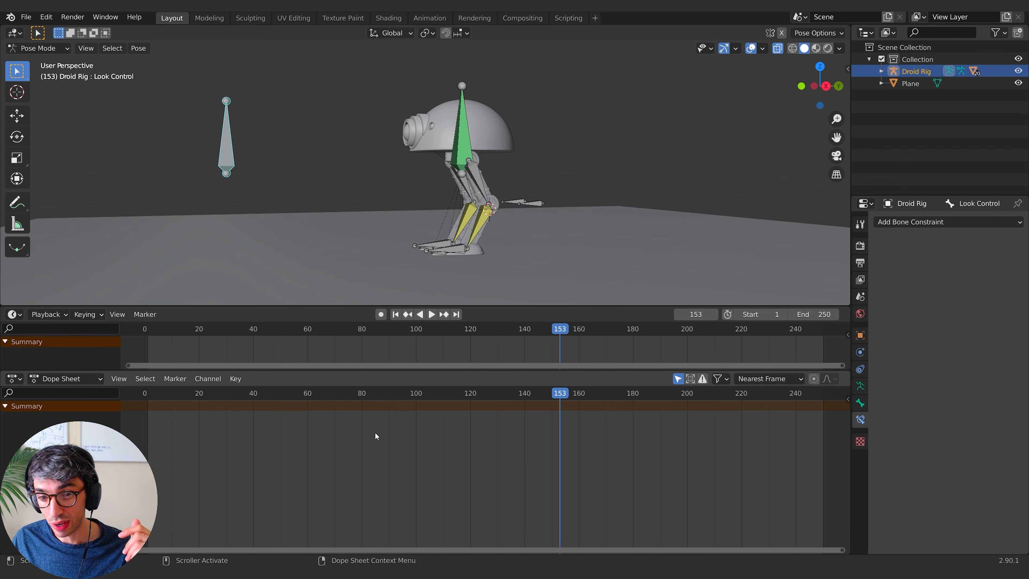
{"action": "left_click", "coordinate": [395, 314]}
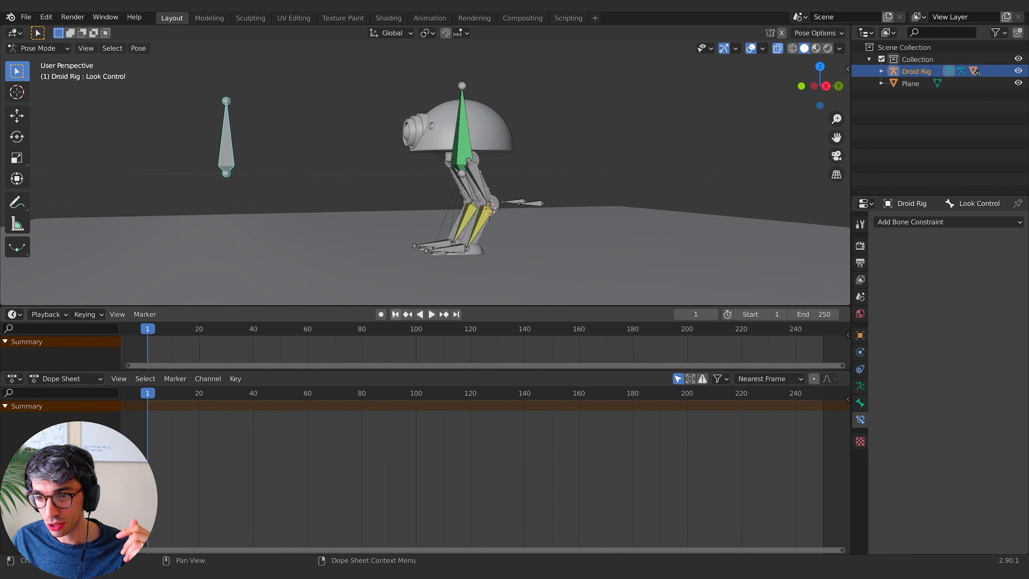
{"action": "left_click", "coordinate": [456, 314]}
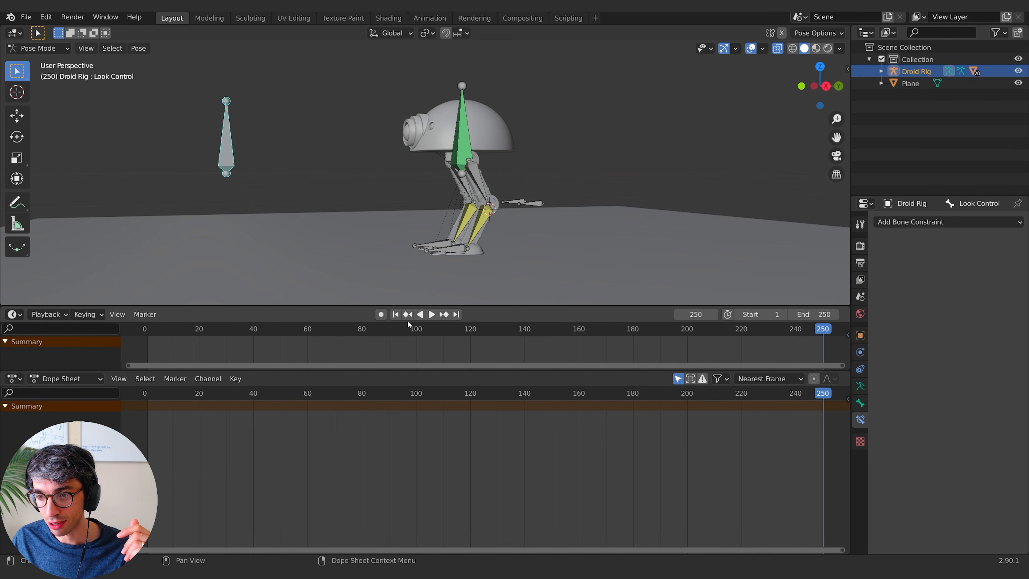
Step: Return to frame 1 and shrink the Timeline area almost to its header, giving the space to the 3D viewport
{"action": "left_click", "coordinate": [395, 315]}
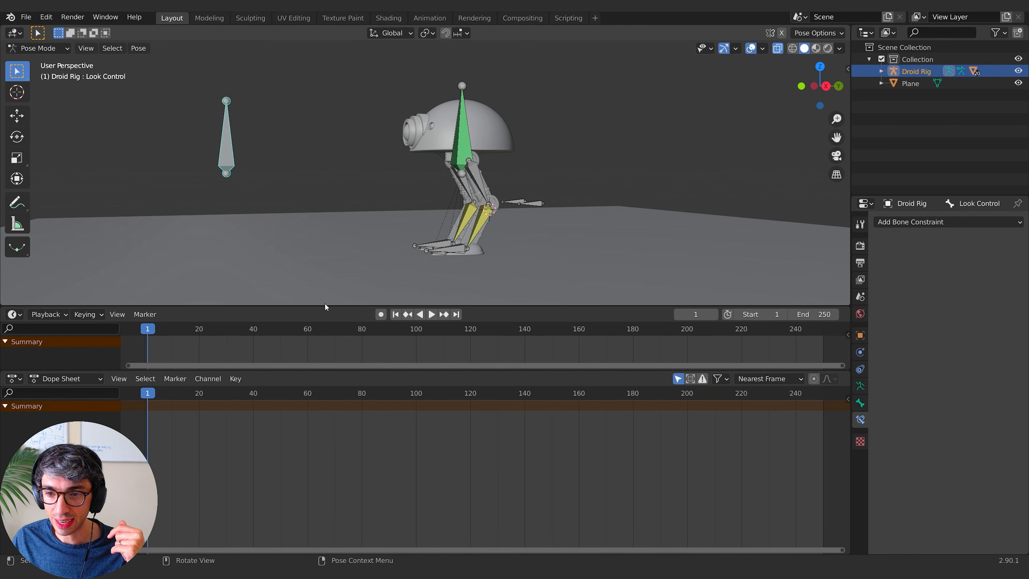
{"action": "left_click_drag", "start_coordinate": [325, 305], "coordinate": [328, 344]}
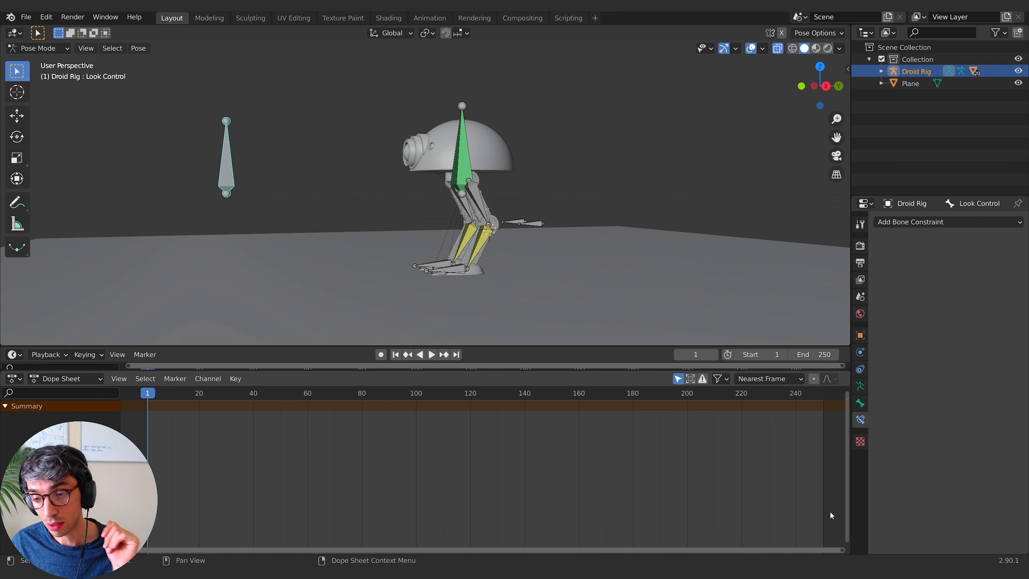
{"action": "middle_click_drag", "start_coordinate": [582, 260], "coordinate": [567, 262]}
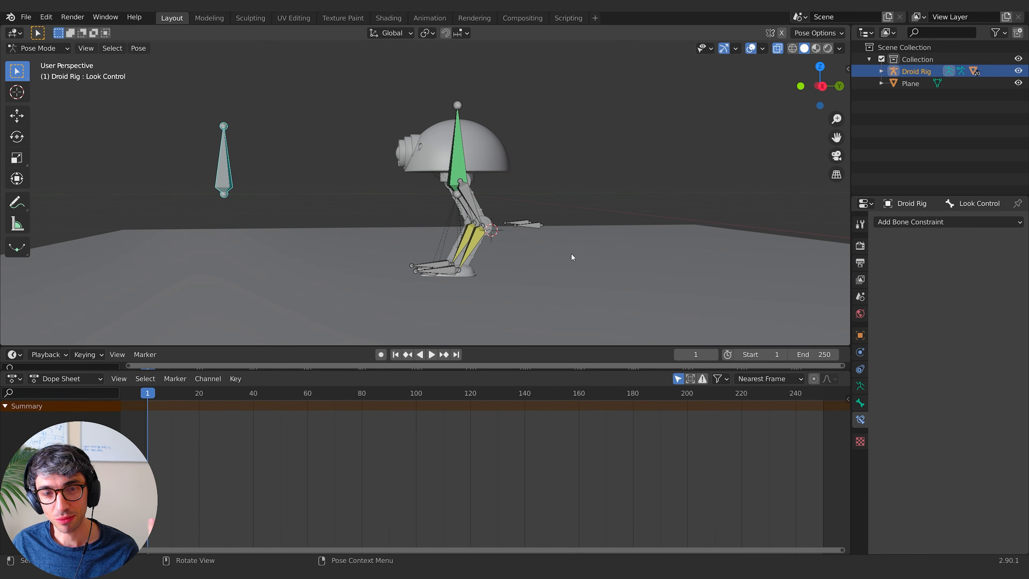
Step: Insert a Location keyframe for the Look Control bone at frame 1
{"action": "left_click", "coordinate": [443, 271]}
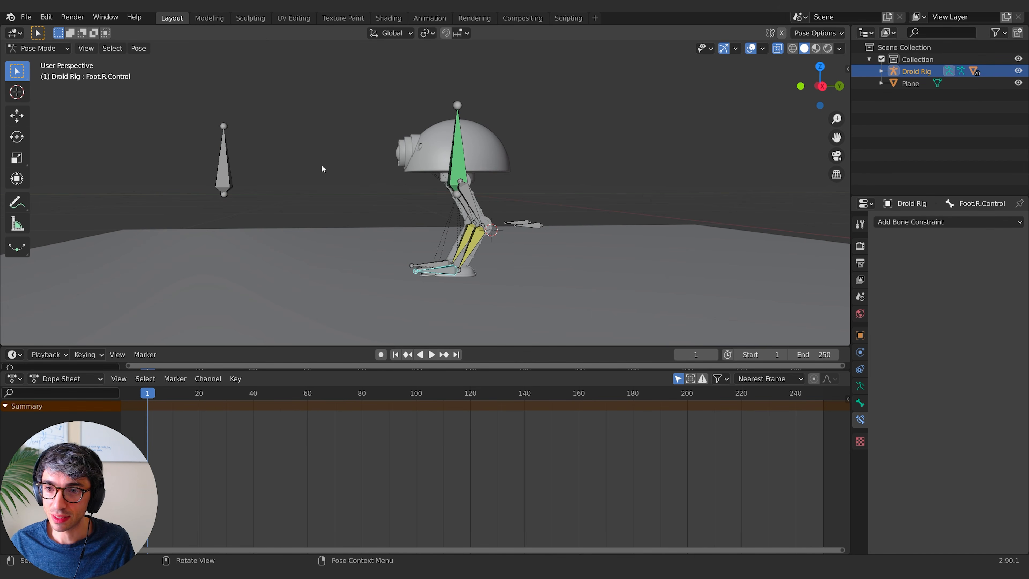
{"action": "left_click", "coordinate": [224, 166]}
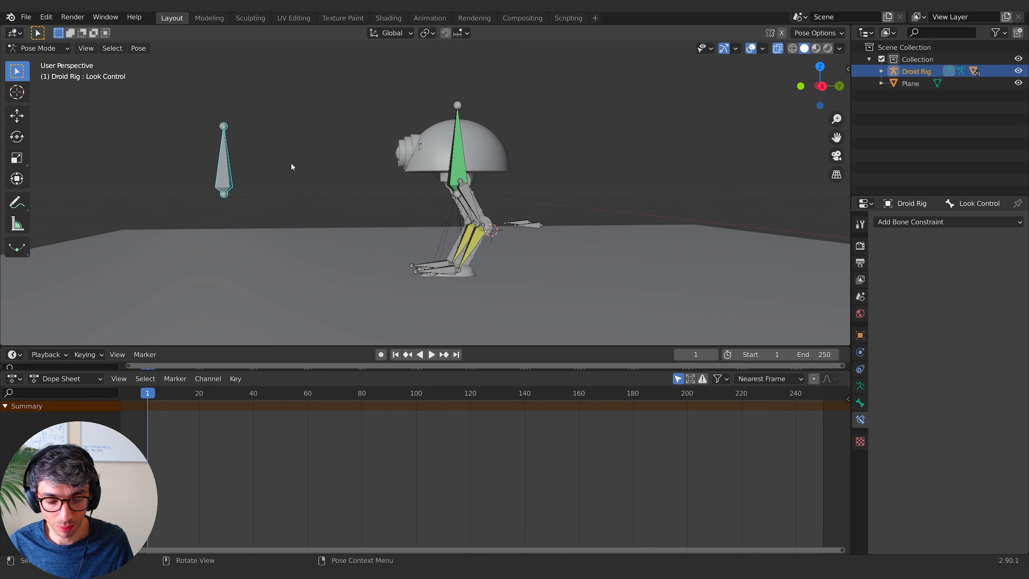
{"action": "key", "text": "i"}
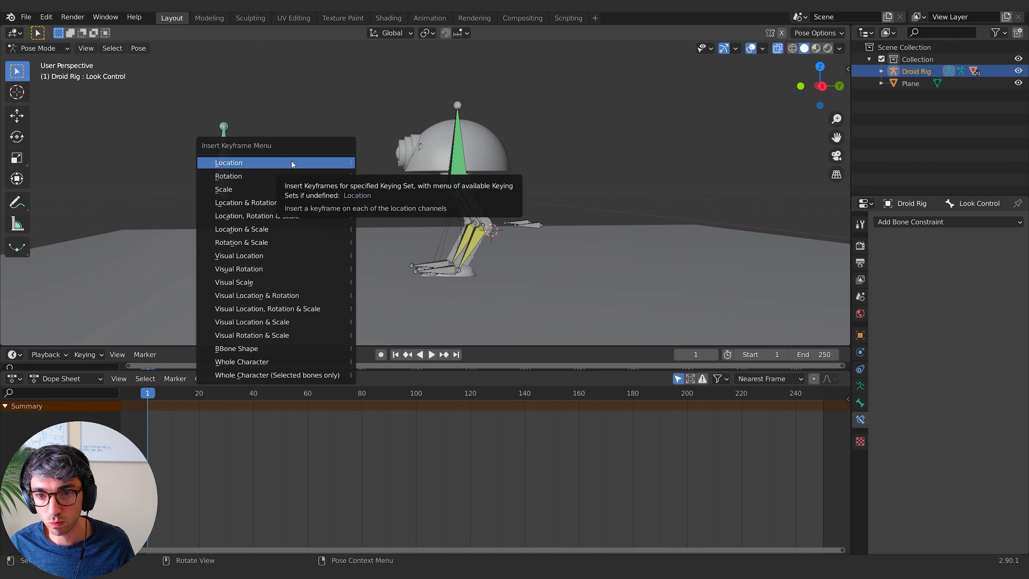
{"action": "left_click", "coordinate": [291, 161]}
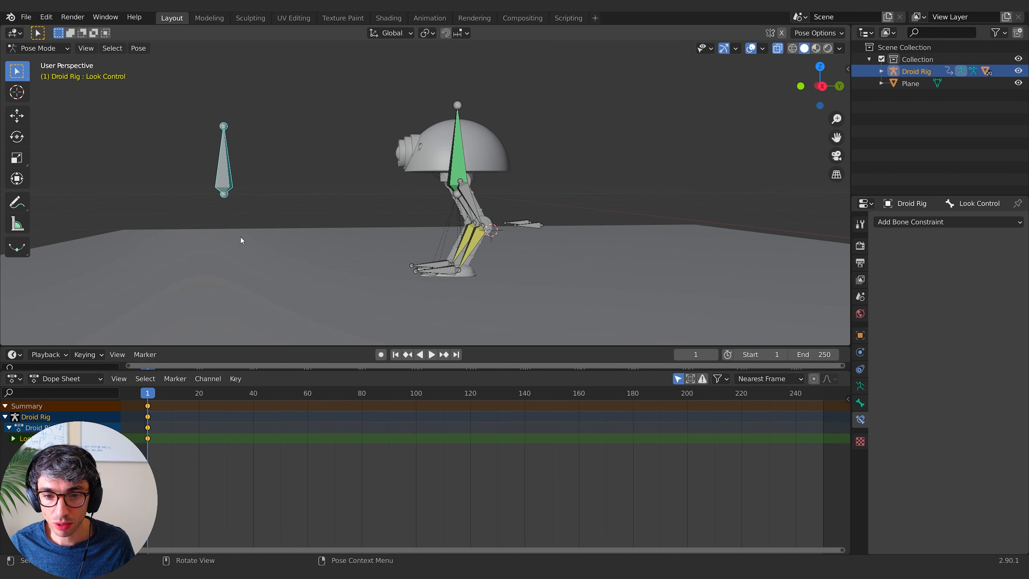
Step: At frame 25, move the Look Control bone about 3 m along Y and 0.36 m along X, and keyframe it
{"action": "left_click_drag", "start_coordinate": [182, 393], "coordinate": [212, 393]}
{"action": "key", "text": "space"}
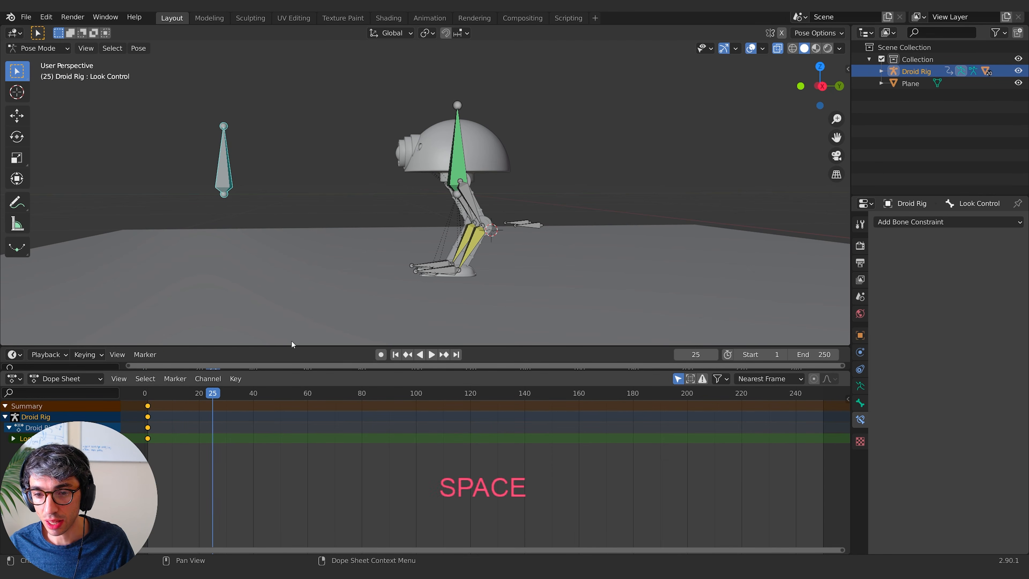
{"action": "key", "text": "g"}
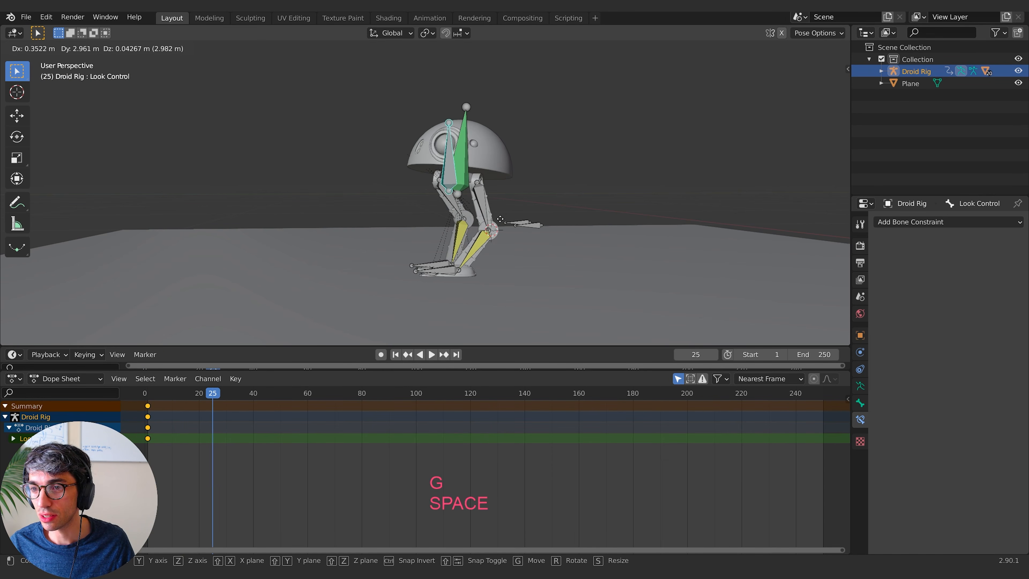
{"action": "left_click", "coordinate": [503, 224]}
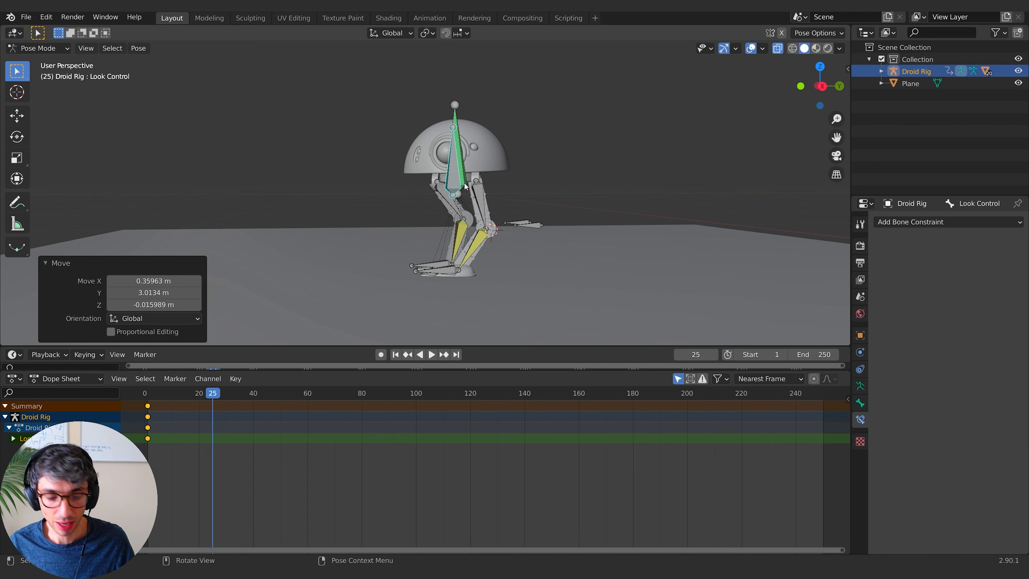
{"action": "key", "text": "i"}
{"action": "left_click", "coordinate": [464, 182]}
Step: Play the animation from frame 1, stop at frame 39, and insert a keyframe for the Body bone there
{"action": "left_click_drag", "start_coordinate": [212, 393], "coordinate": [149, 401]}
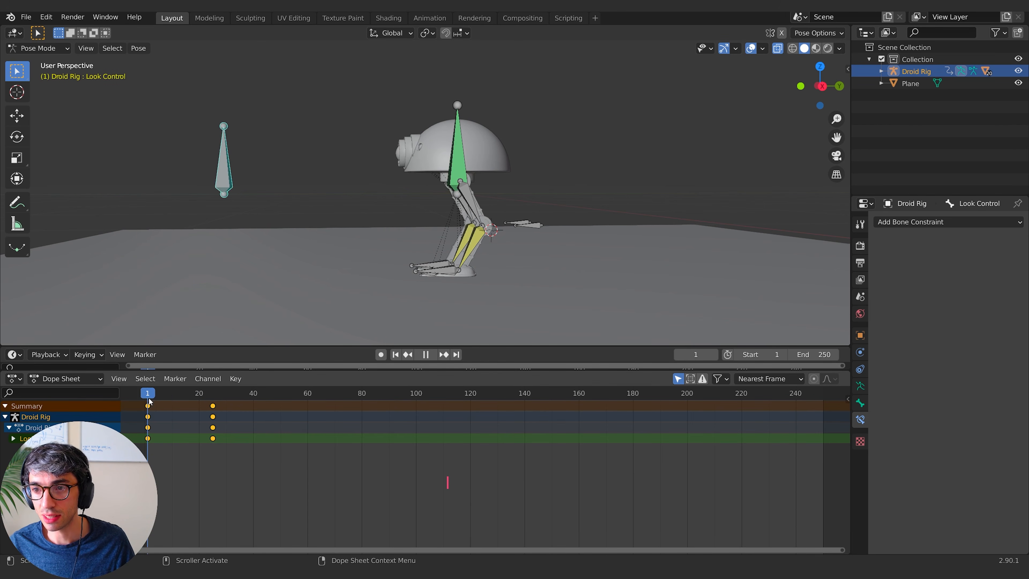
{"action": "key", "text": "space"}
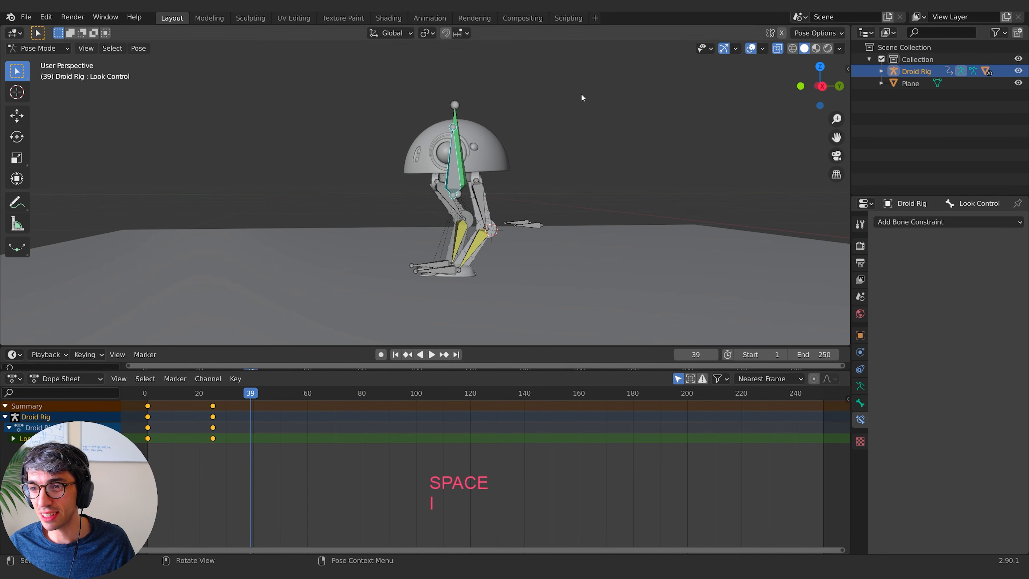
{"action": "left_click", "coordinate": [457, 117]}
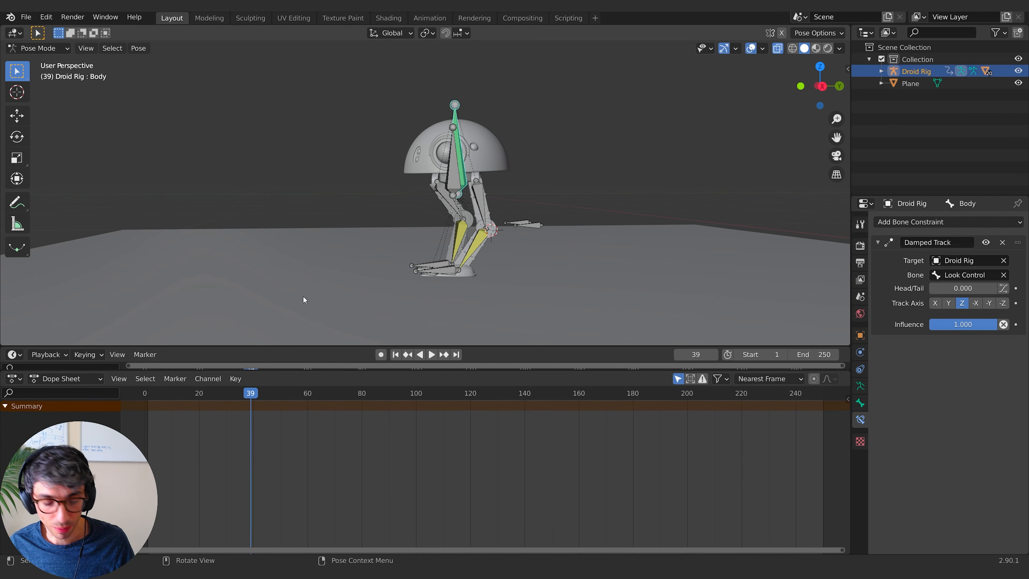
{"action": "key", "text": "i"}
{"action": "left_click", "coordinate": [395, 113]}
Step: At frame 60, move the Body bone down about 0.2 m and lower the Look Control bone about 0.19 m along global Z
{"action": "key", "text": "space"}
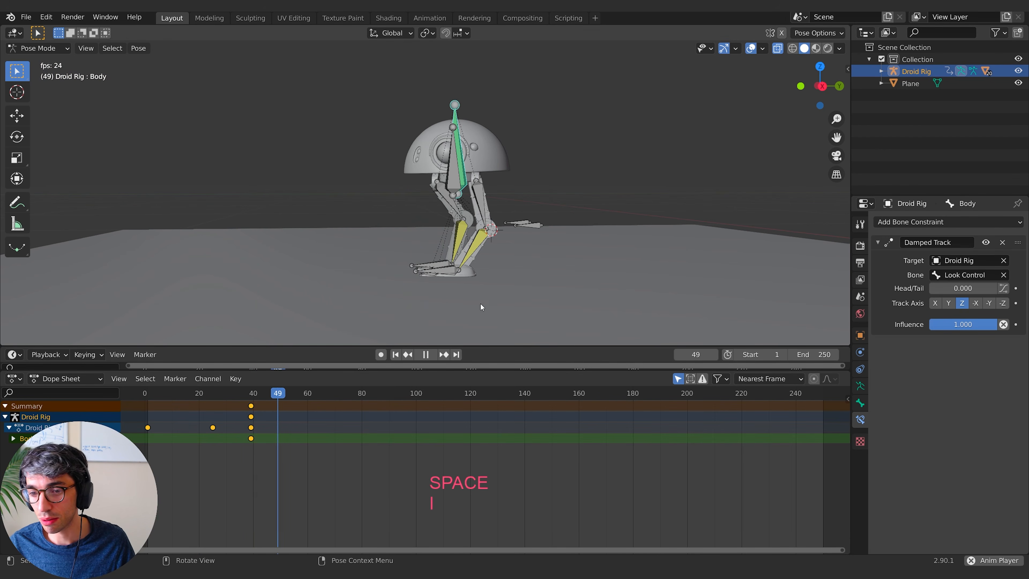
{"action": "key", "text": "g"}
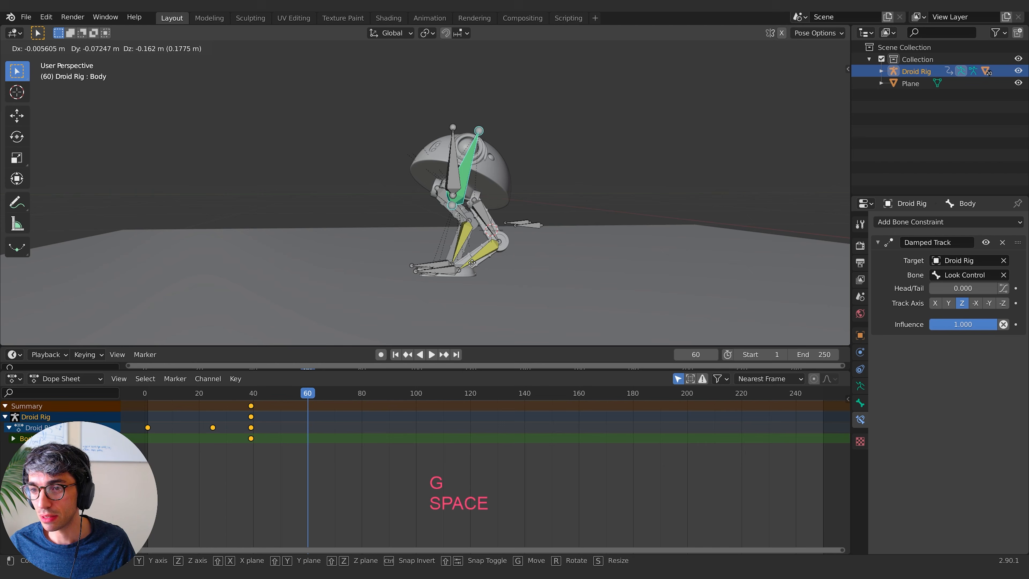
{"action": "left_click", "coordinate": [449, 196]}
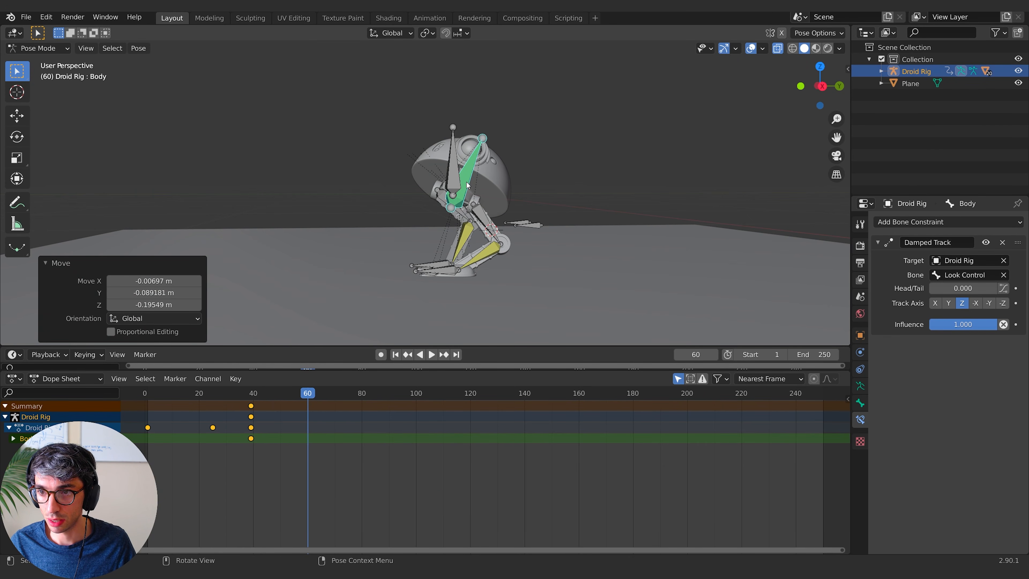
{"action": "left_click", "coordinate": [451, 187]}
{"action": "key", "text": "g"}
{"action": "key", "text": "z"}
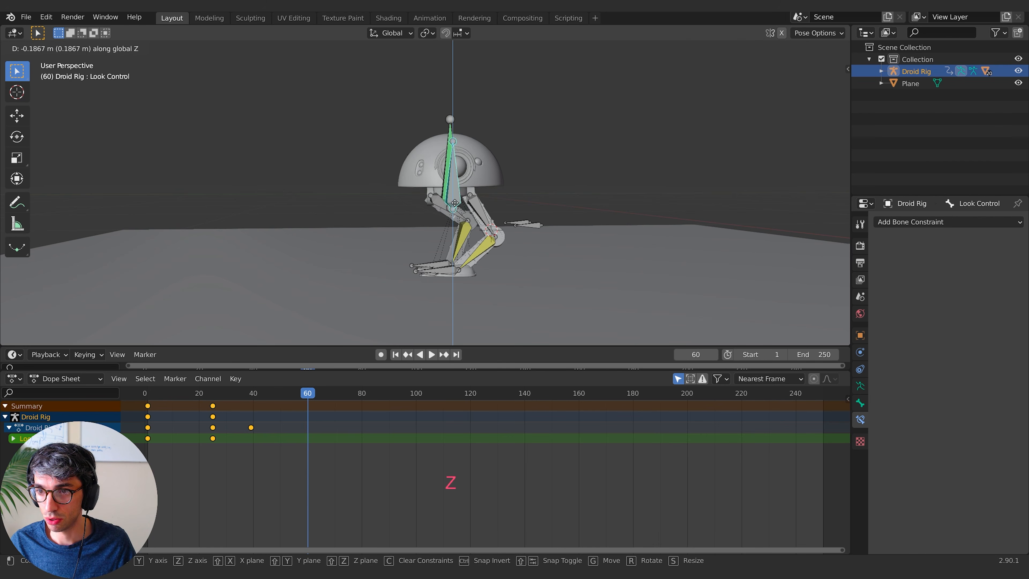
{"action": "left_click", "coordinate": [453, 203]}
Step: Insert a keyframe at frame 60 for both the Look Control and Body bones, and play the animation back
{"action": "left_click", "coordinate": [456, 198], "text": "shift"}
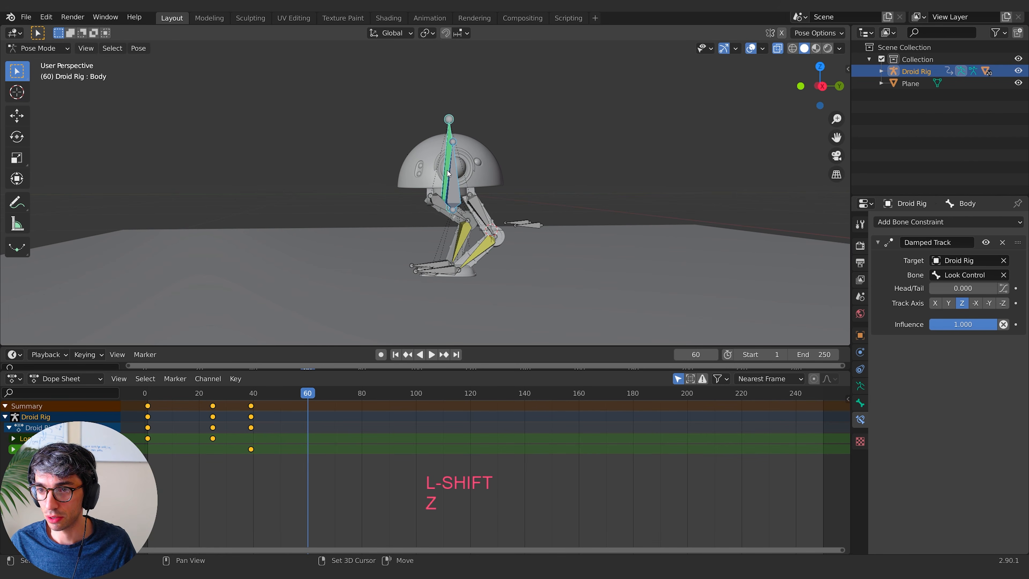
{"action": "key", "text": "i"}
{"action": "left_click", "coordinate": [461, 197]}
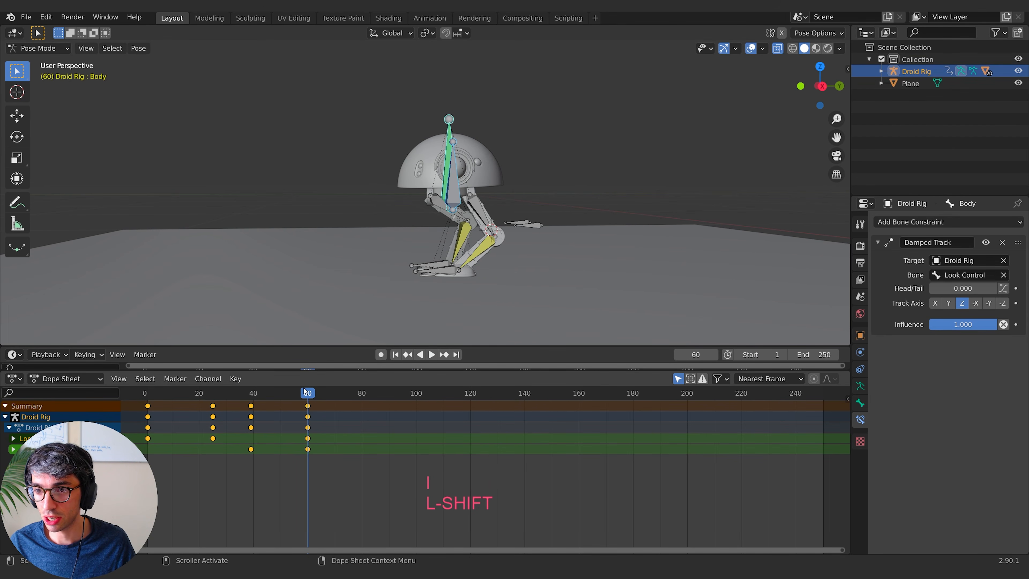
{"action": "left_click_drag", "start_coordinate": [308, 393], "coordinate": [209, 396]}
{"action": "key", "text": "space"}
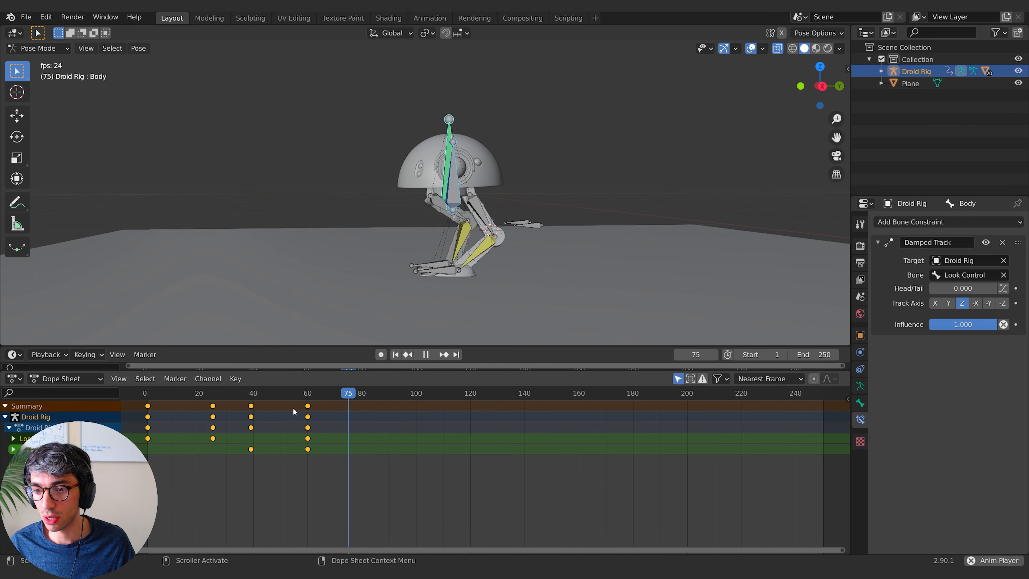
Step: Shift the three later sets of keyframes earlier, to frames 6, 20 and 30, and replay the faster animation
{"action": "key", "text": "space"}
{"action": "left_click_drag", "start_coordinate": [308, 405], "coordinate": [206, 410]}
{"action": "key", "text": "g"}
{"action": "left_click", "coordinate": [198, 414]}
{"action": "left_click", "coordinate": [145, 380]}
{"action": "left_click", "coordinate": [144, 395]}
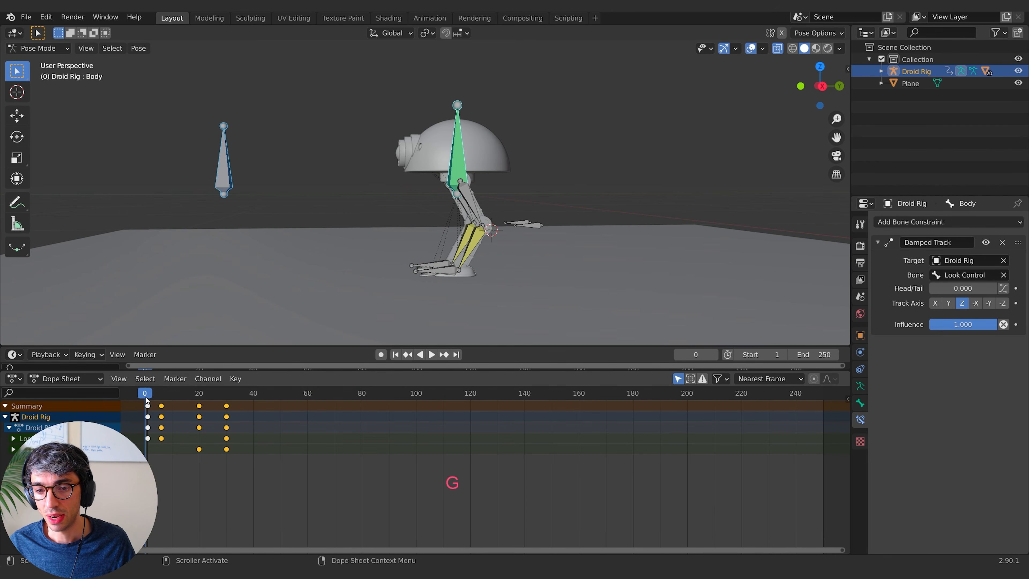
{"action": "key", "text": "space"}
{"action": "key", "text": "space"}
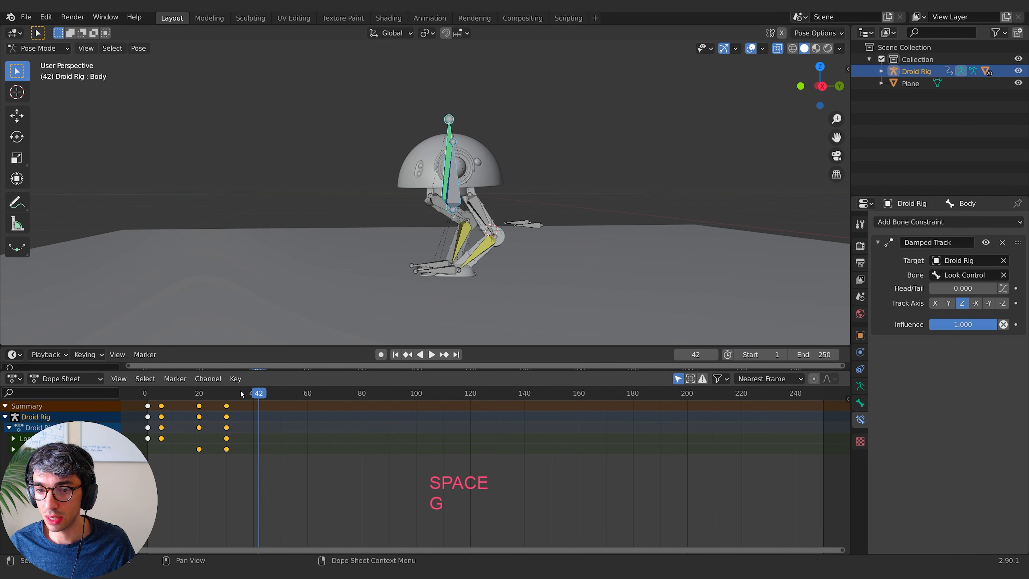
Step: Move the last three sets of keyframes to frames 15, 29 and 39, and replay the animation from the start
{"action": "left_click_drag", "start_coordinate": [162, 416], "coordinate": [186, 416]}
{"action": "left_click", "coordinate": [147, 394]}
{"action": "key", "text": "space"}
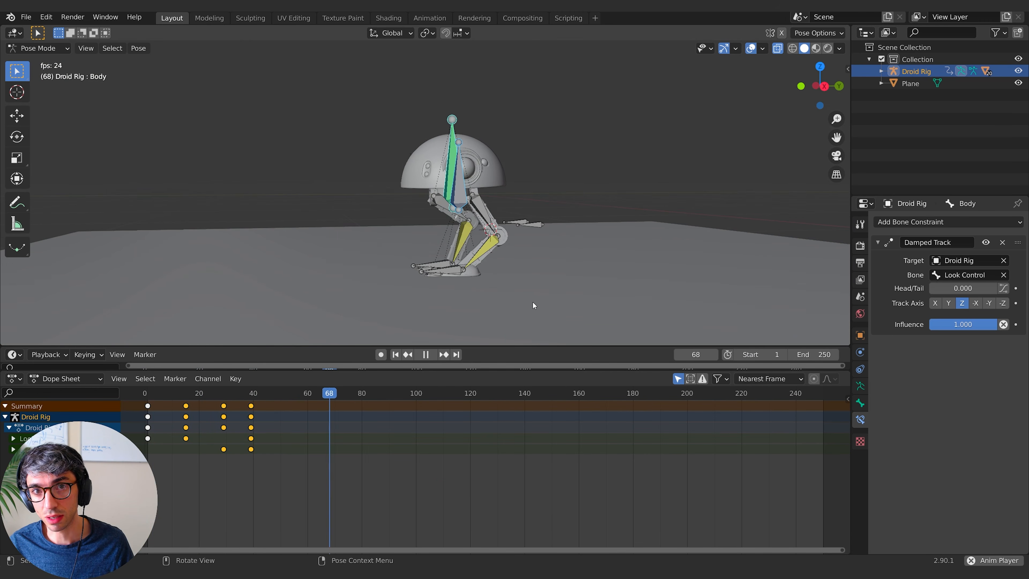
{"action": "left_click", "coordinate": [162, 394]}
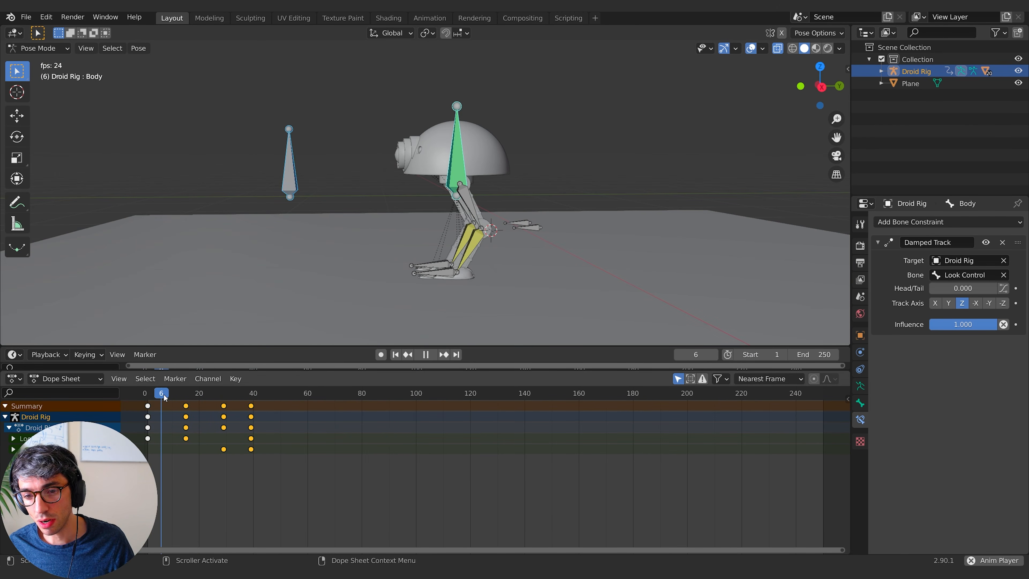
{"action": "key", "text": "space"}
{"action": "key", "text": "space"}
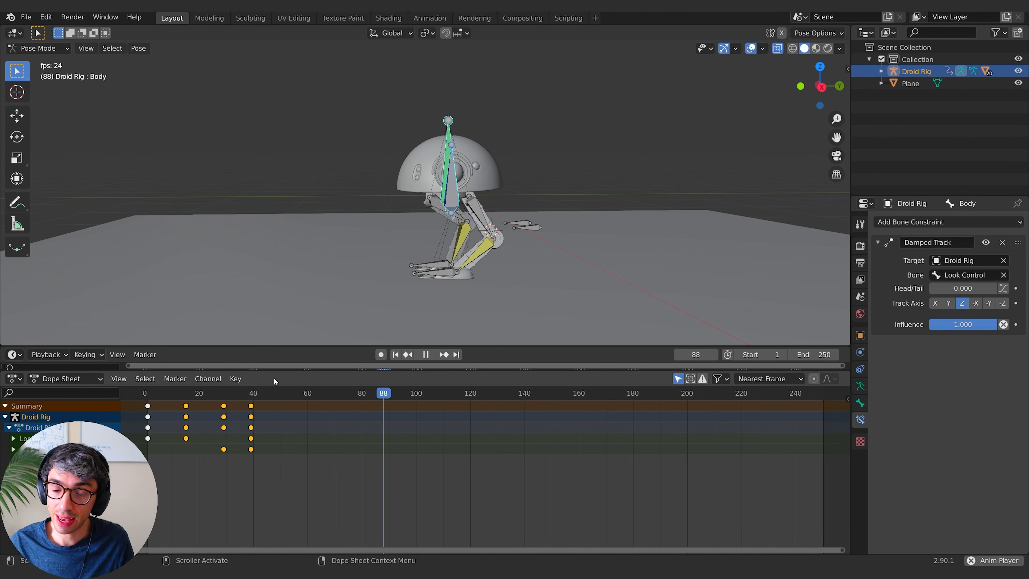
{"action": "key", "text": "space"}
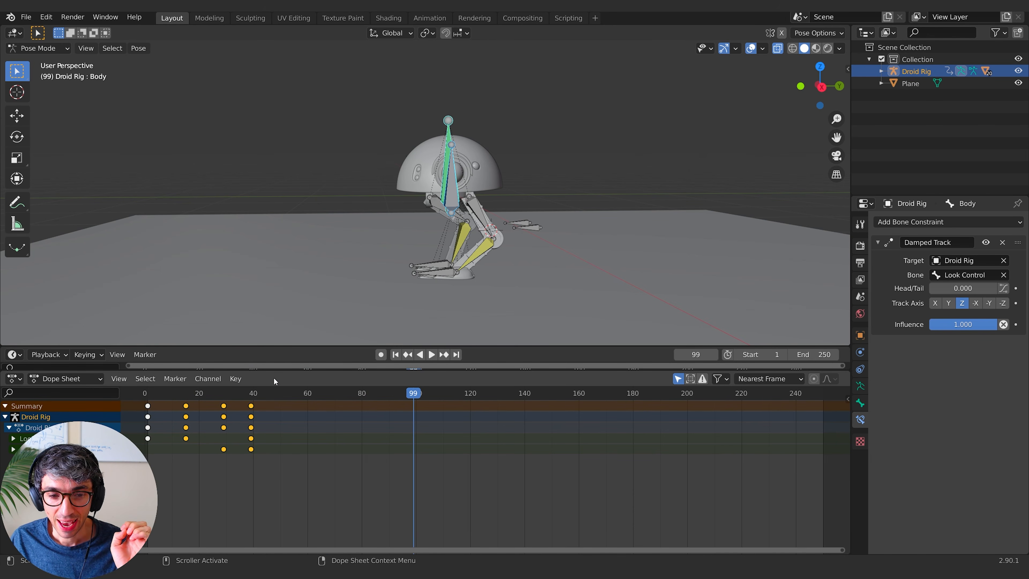
Step: Return to frame 1 and delete all the test keyframes in the Dope Sheet
{"action": "left_click", "coordinate": [394, 357]}
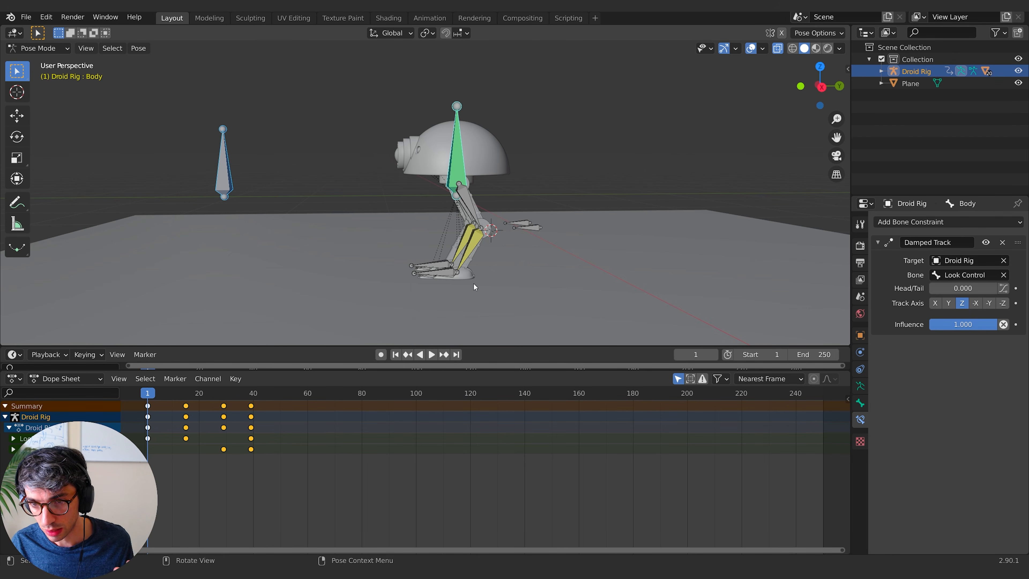
{"action": "middle_click_drag", "start_coordinate": [266, 437], "coordinate": [322, 495]}
{"action": "key", "text": "a"}
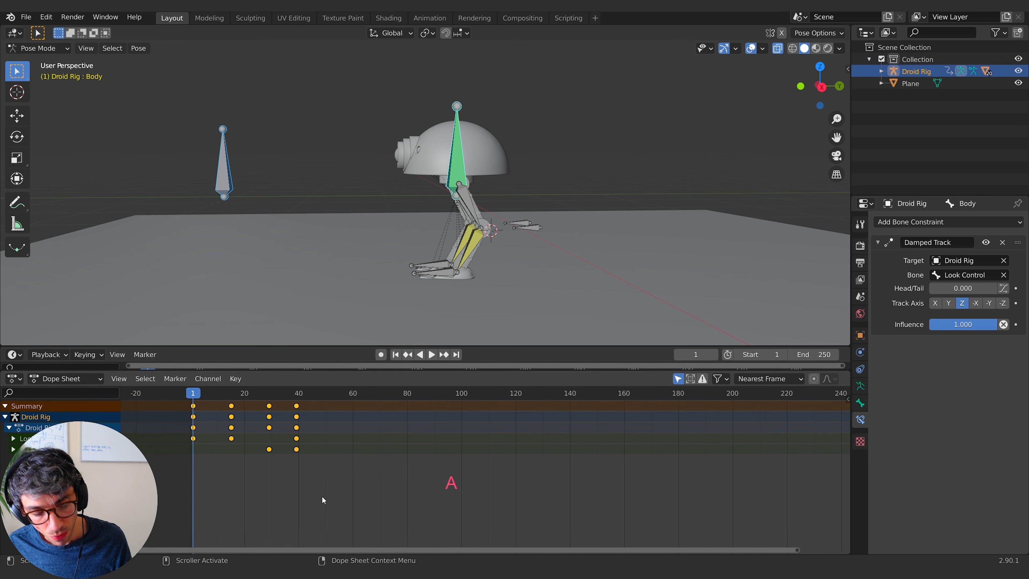
{"action": "key", "text": "x"}
{"action": "left_click", "coordinate": [322, 495]}
Step: Select all of the rig's bones, apply Reset Unkeyed to clear their transforms, and deselect them
{"action": "key", "text": "a"}
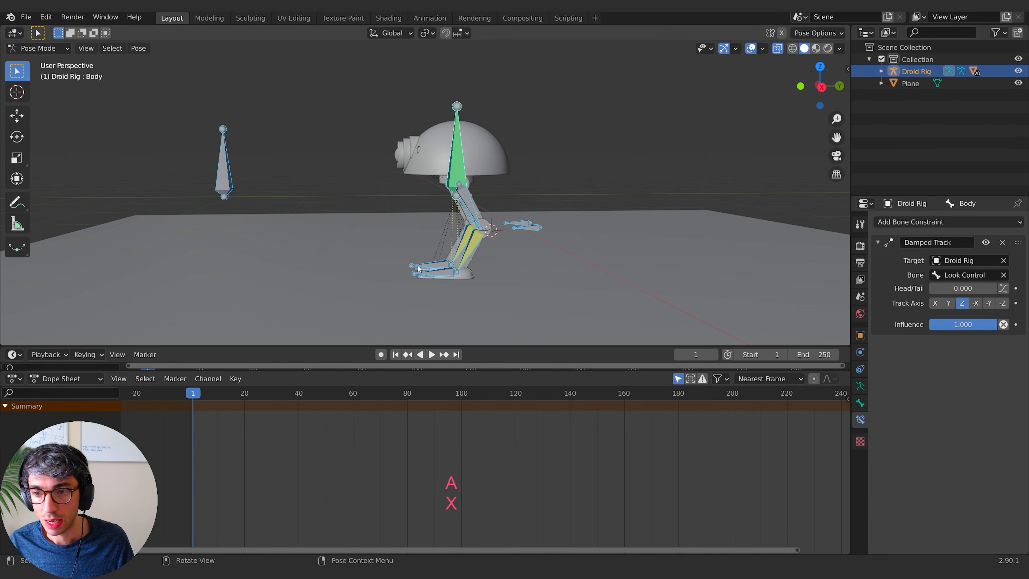
{"action": "key", "text": "F3"}
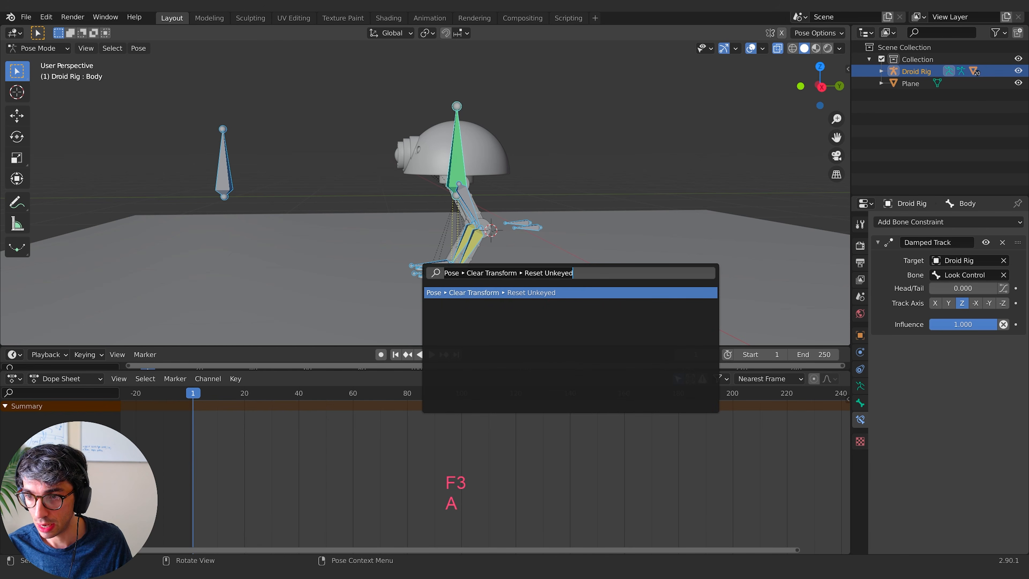
{"action": "key", "text": "Return"}
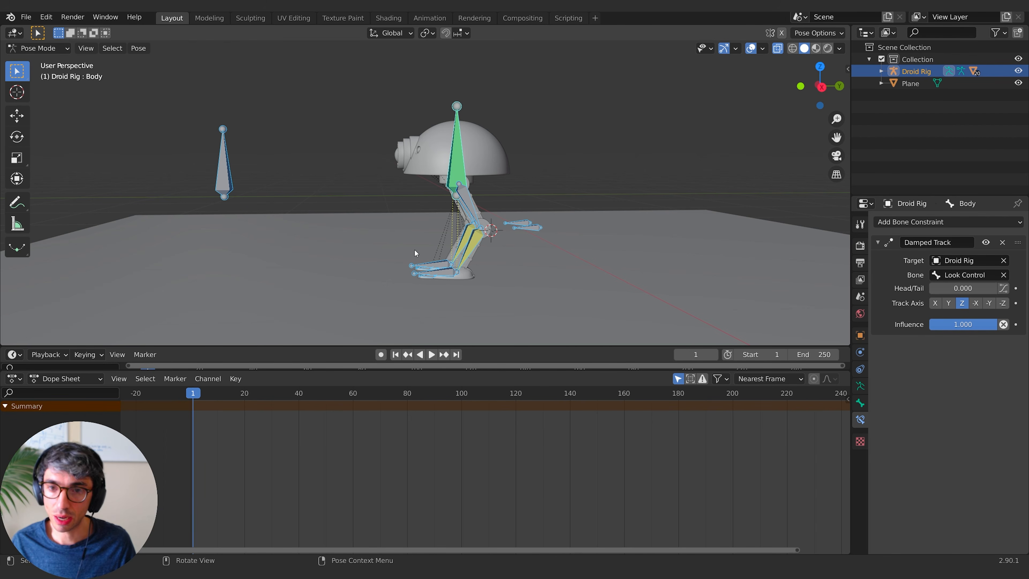
{"action": "left_click", "coordinate": [407, 250]}
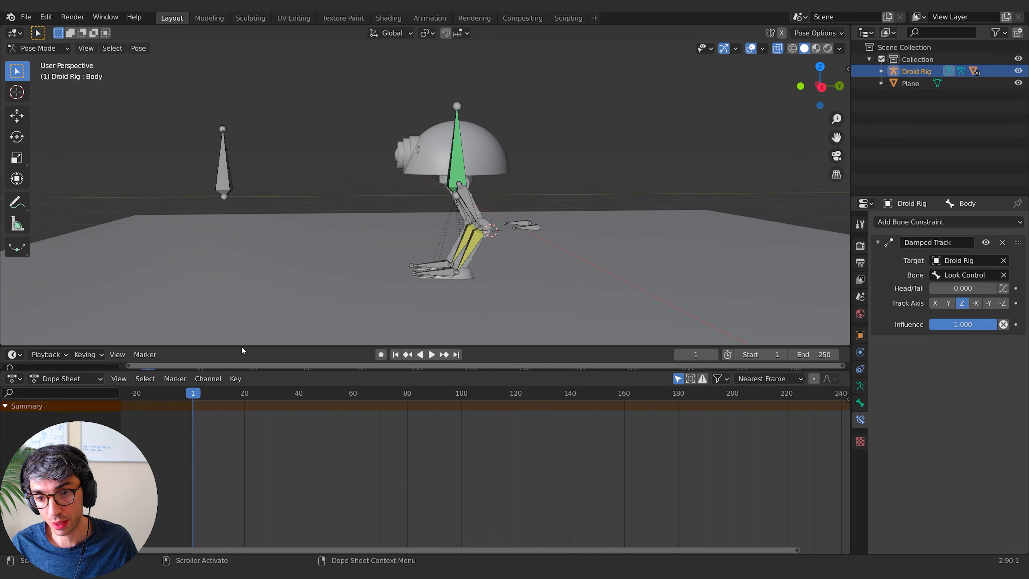
Step: Collapse the Timeline area to its header strip and insert a keyframe for the Body bone at frame 1
{"action": "left_click_drag", "start_coordinate": [242, 345], "coordinate": [245, 346]}
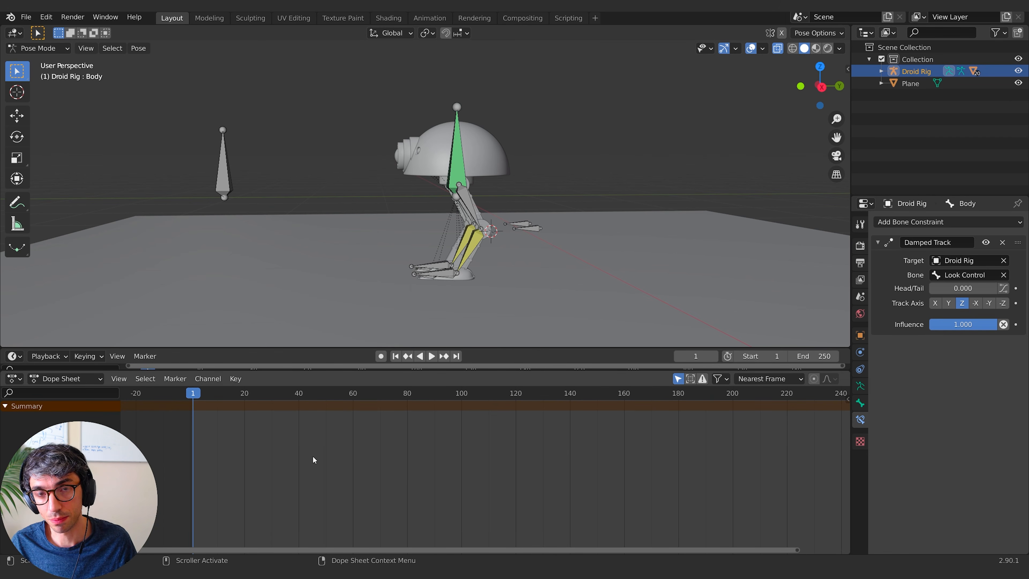
{"action": "left_click_drag", "start_coordinate": [182, 367], "coordinate": [180, 362]}
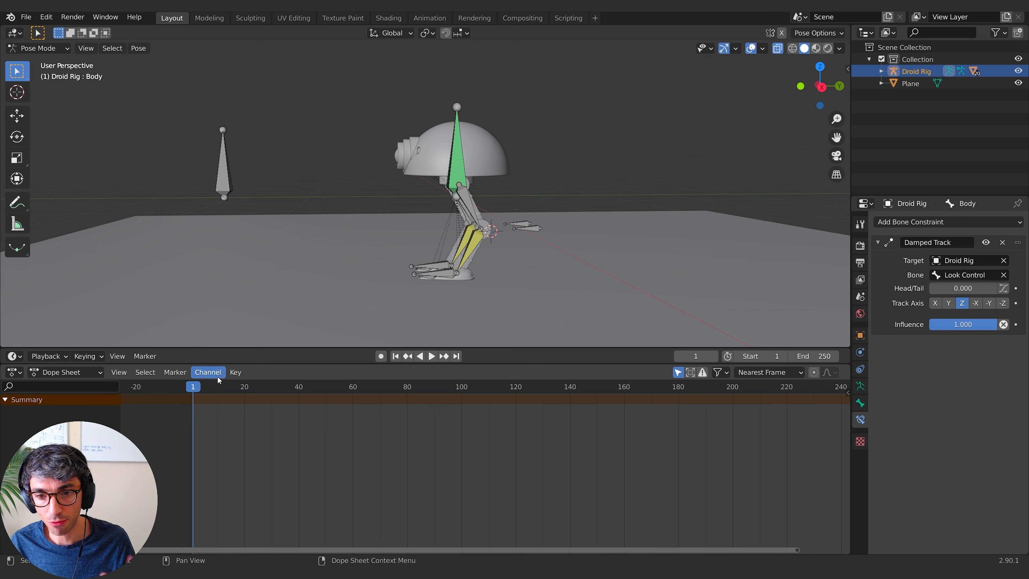
{"action": "left_click", "coordinate": [455, 164]}
{"action": "key", "text": "i"}
{"action": "left_click", "coordinate": [459, 172]}
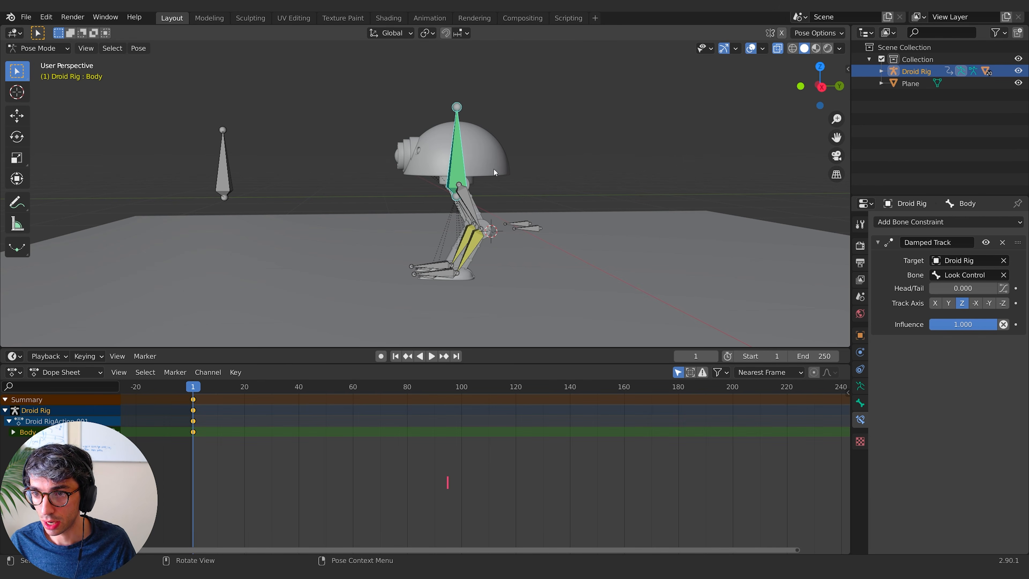
Step: At frame 52, lower the Body bone about 0.66 m along the global Z axis and insert a keyframe for it
{"action": "left_click", "coordinate": [332, 388]}
{"action": "key", "text": "g"}
{"action": "key", "text": "z"}
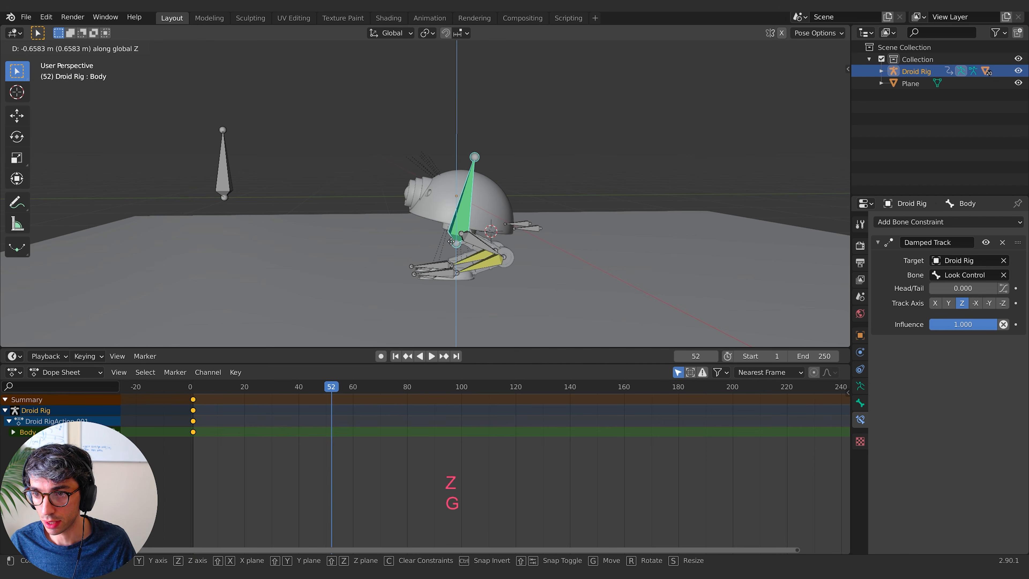
{"action": "left_click", "coordinate": [451, 242]}
{"action": "key", "text": "i"}
{"action": "left_click", "coordinate": [455, 240]}
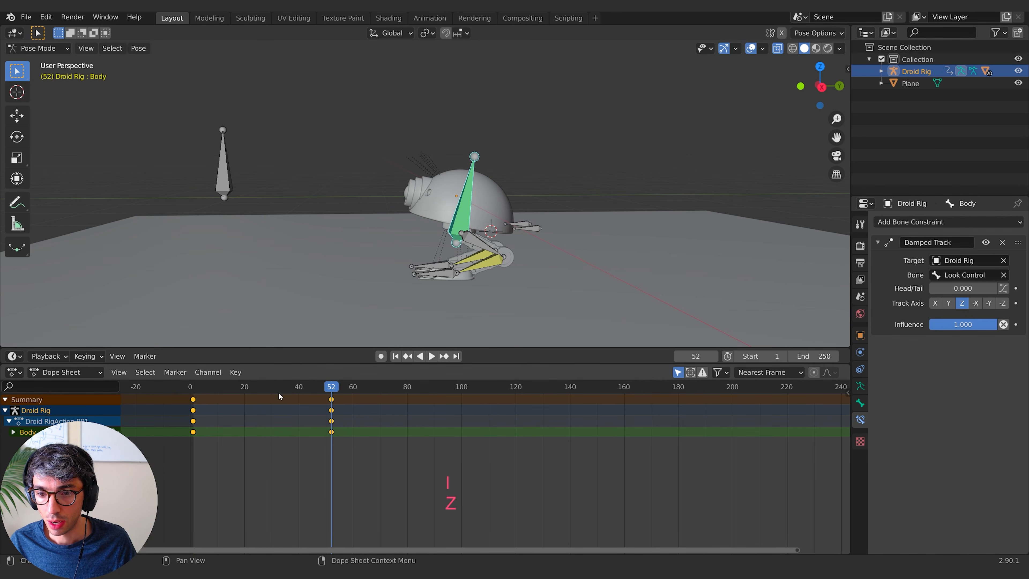
Step: Play back the animation to check how the body lowers between the two keyframes
{"action": "key", "text": "space"}
{"action": "key", "text": "space"}
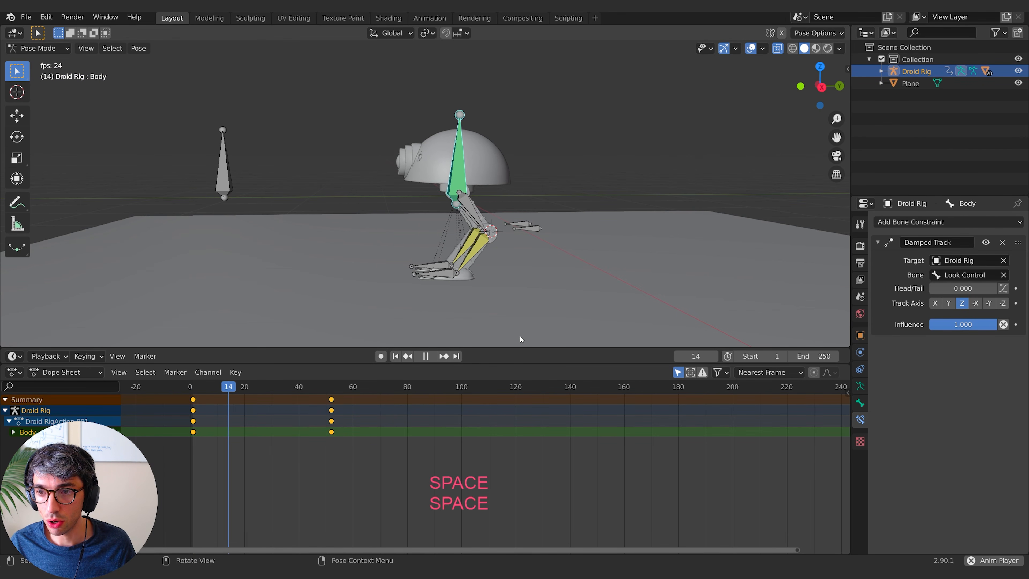
{"action": "key", "text": "space"}
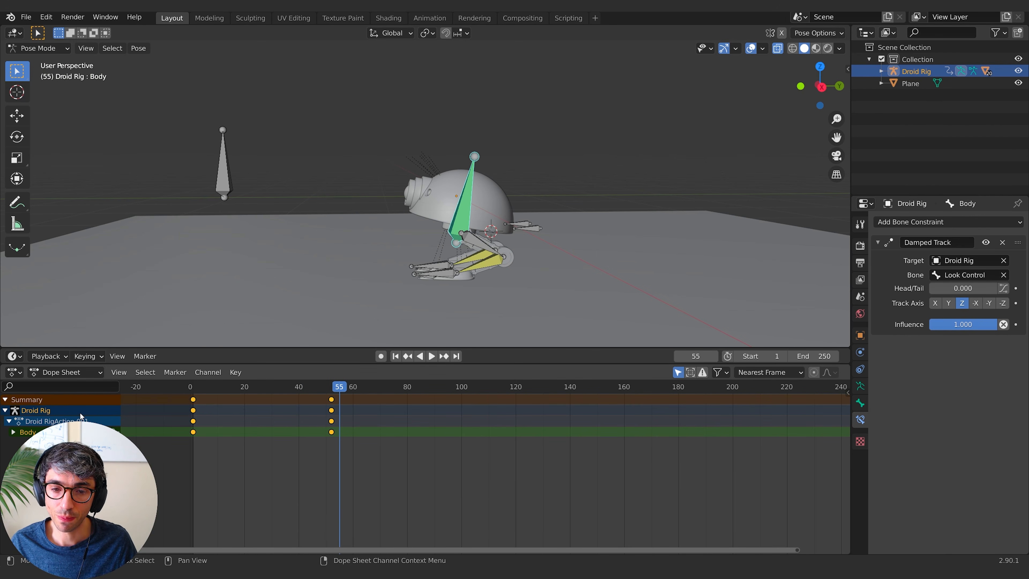
Step: Switch the Dope Sheet area to the Graph Editor and frame the Body bone's animation curves
{"action": "left_click", "coordinate": [14, 373]}
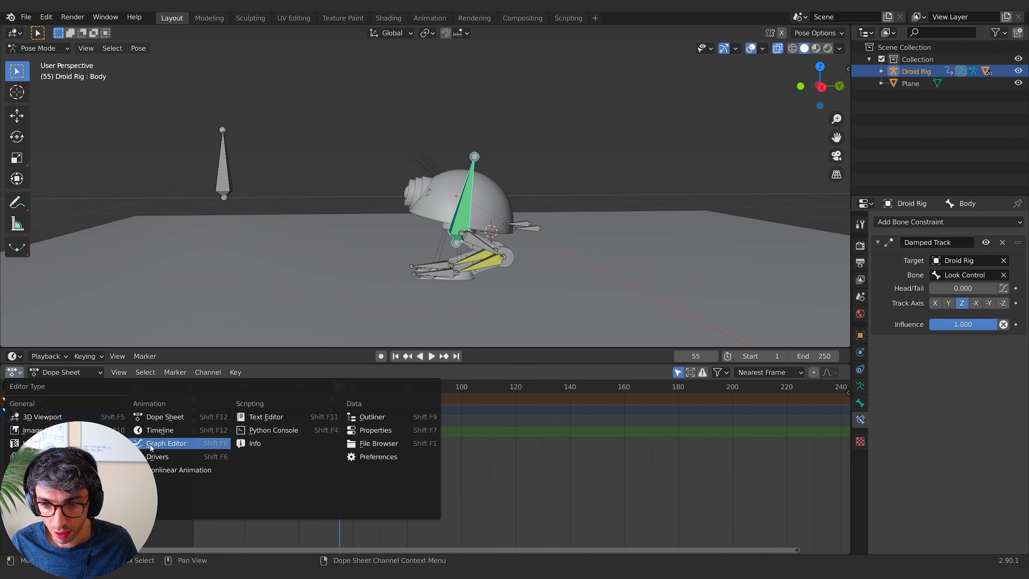
{"action": "left_click", "coordinate": [164, 443]}
{"action": "key", "text": "Home"}
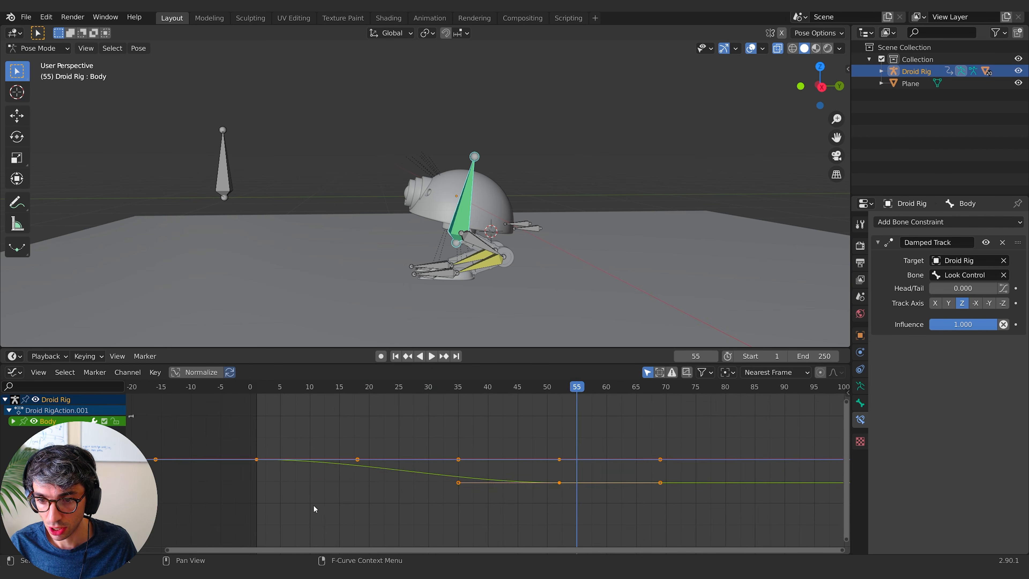
{"action": "middle_click_drag", "start_coordinate": [357, 460], "coordinate": [221, 451]}
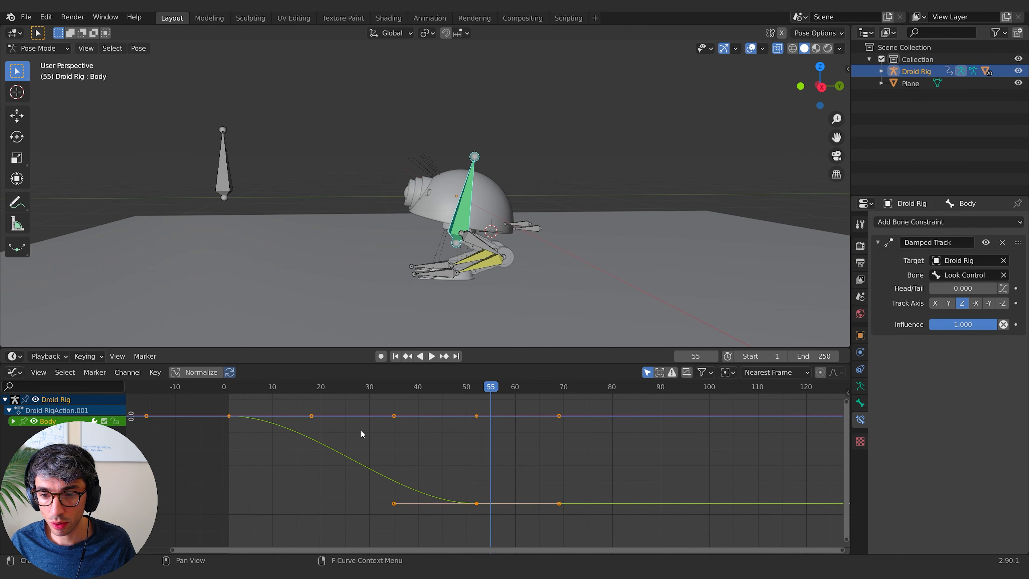
Step: Set the Body keyframes' interpolation mode to Constant and scrub across the keyframe at frame 52 to check the jump
{"action": "left_click", "coordinate": [156, 373]}
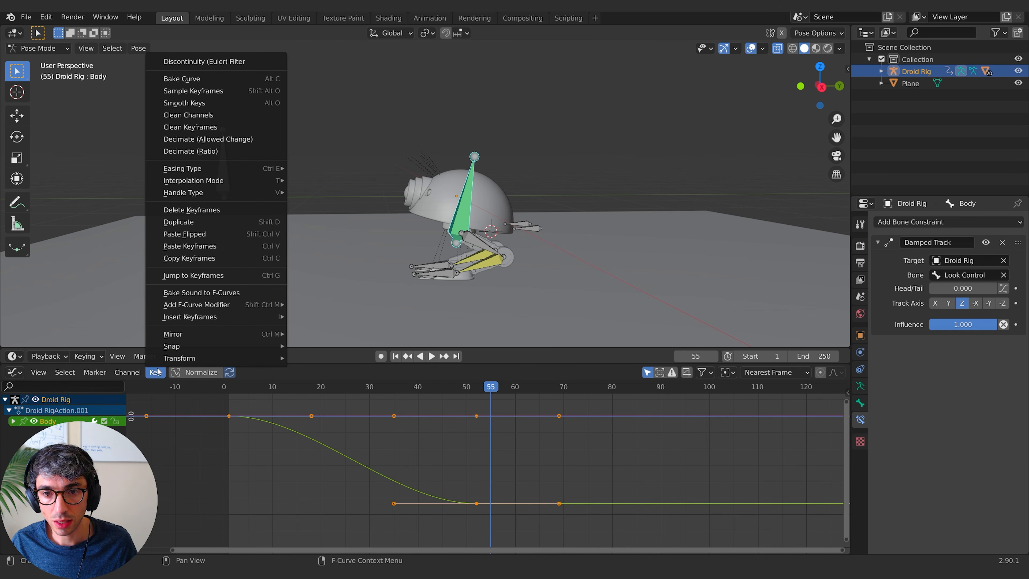
{"action": "mouse_move", "coordinate": [217, 185]}
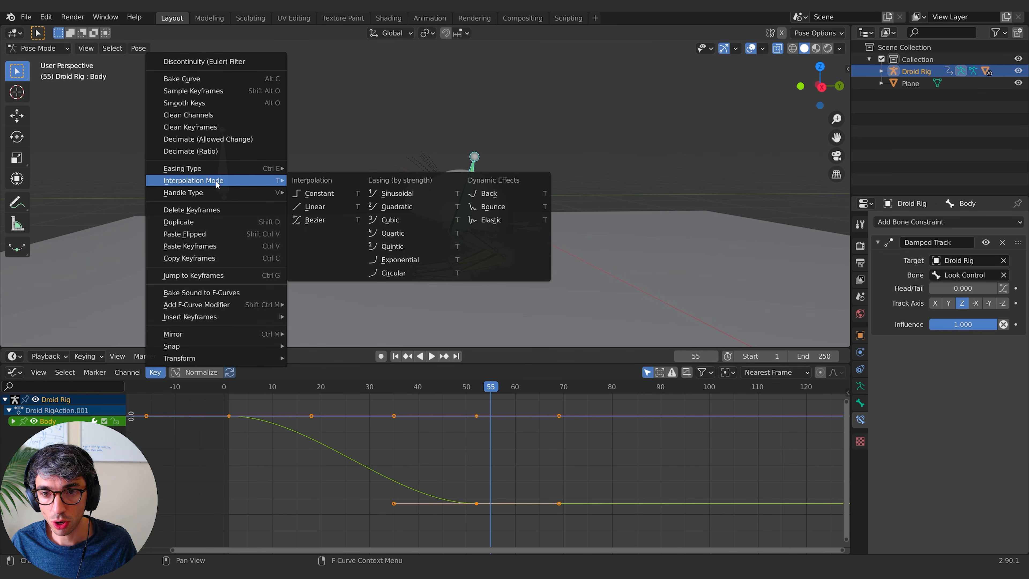
{"action": "left_click", "coordinate": [331, 192]}
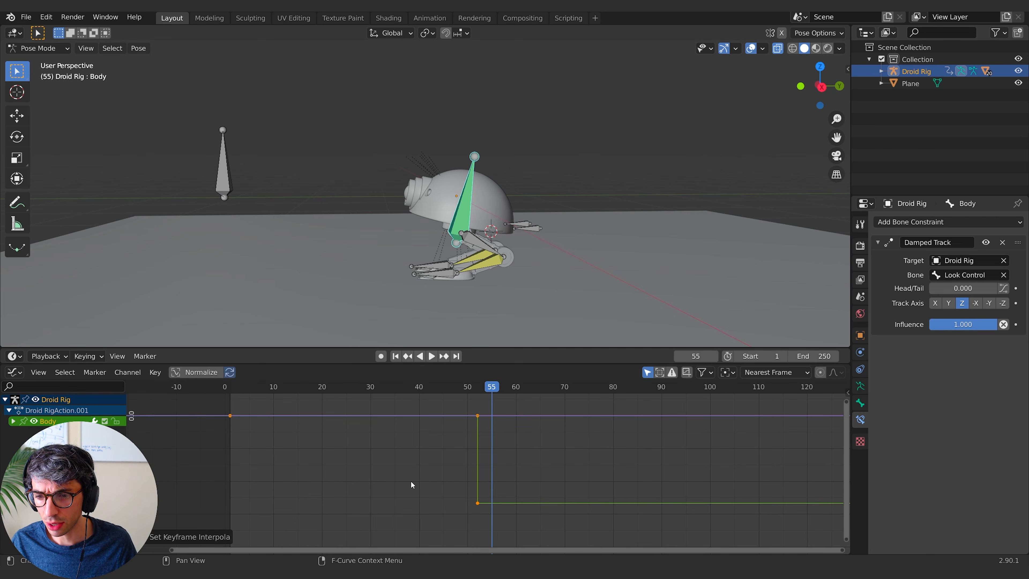
{"action": "middle_click_drag", "start_coordinate": [411, 481], "coordinate": [289, 464]}
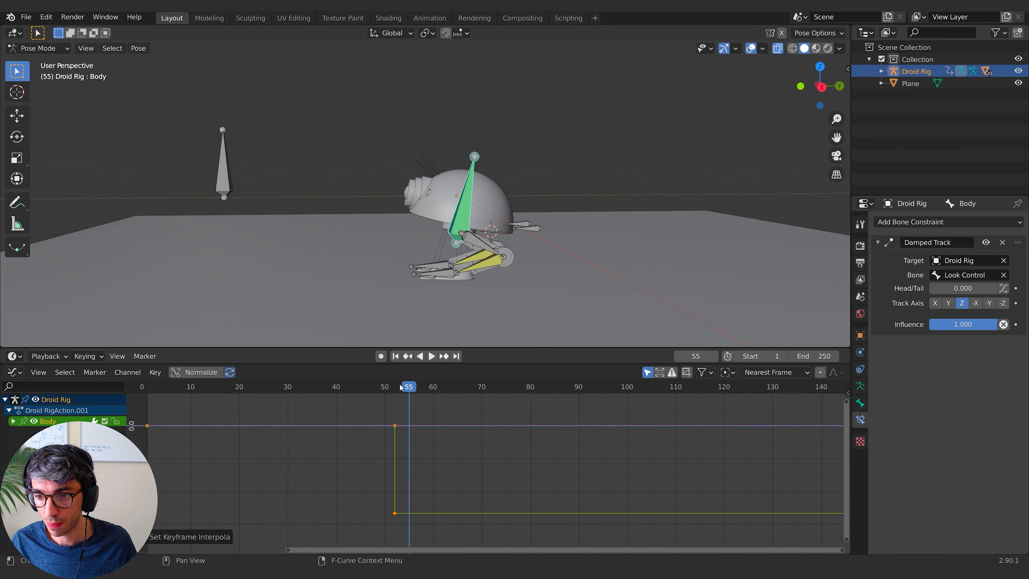
{"action": "mouse_move", "coordinate": [400, 385]}
{"action": "left_mouse_down"}
{"action": "mouse_move", "coordinate": [153, 407]}
{"action": "mouse_move", "coordinate": [408, 401]}
{"action": "left_mouse_up"}
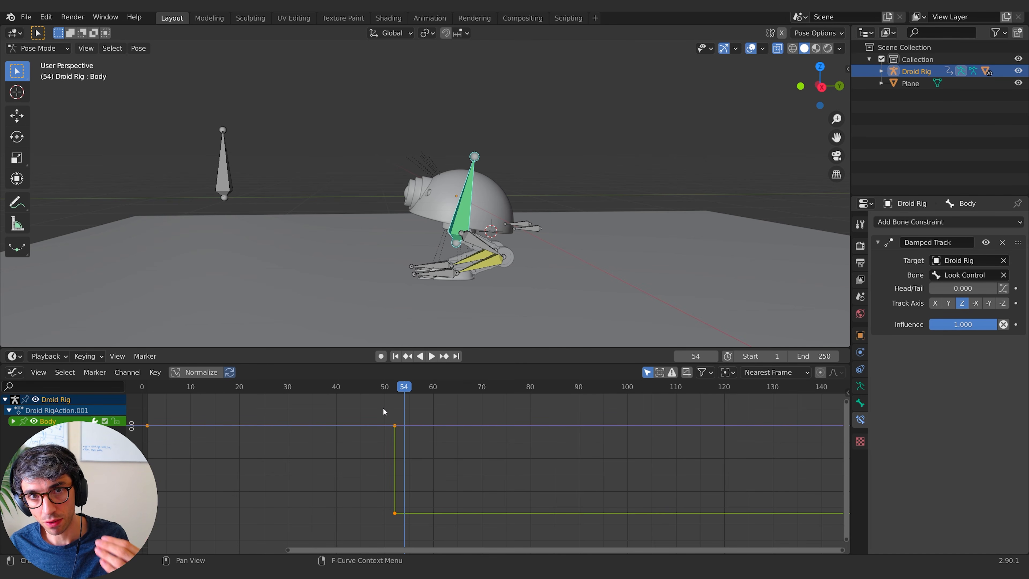
Step: Set the default F-curve interpolation to Constant in the Animation preferences and close the preferences window
{"action": "left_click", "coordinate": [26, 17]}
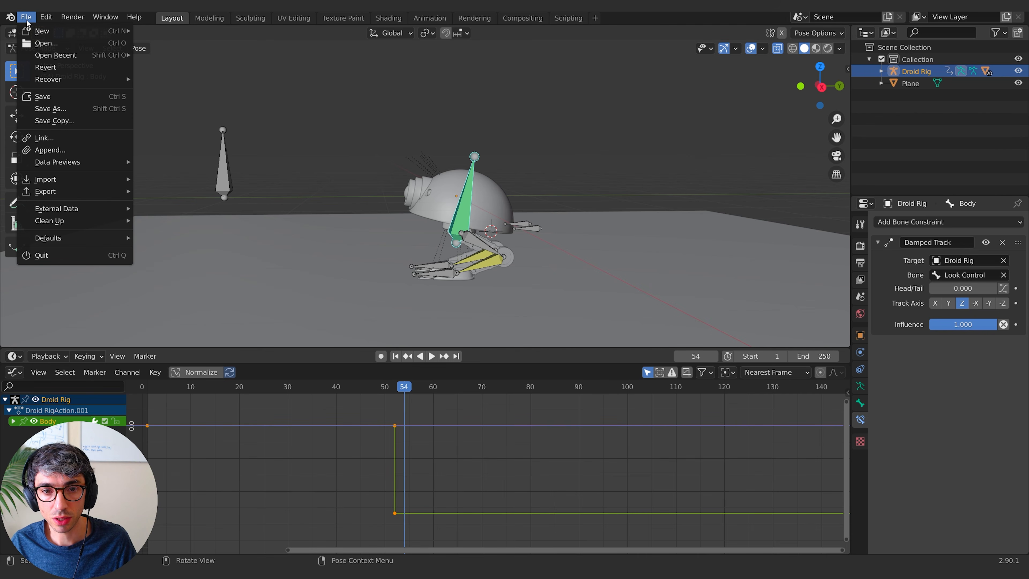
{"action": "mouse_move", "coordinate": [46, 16]}
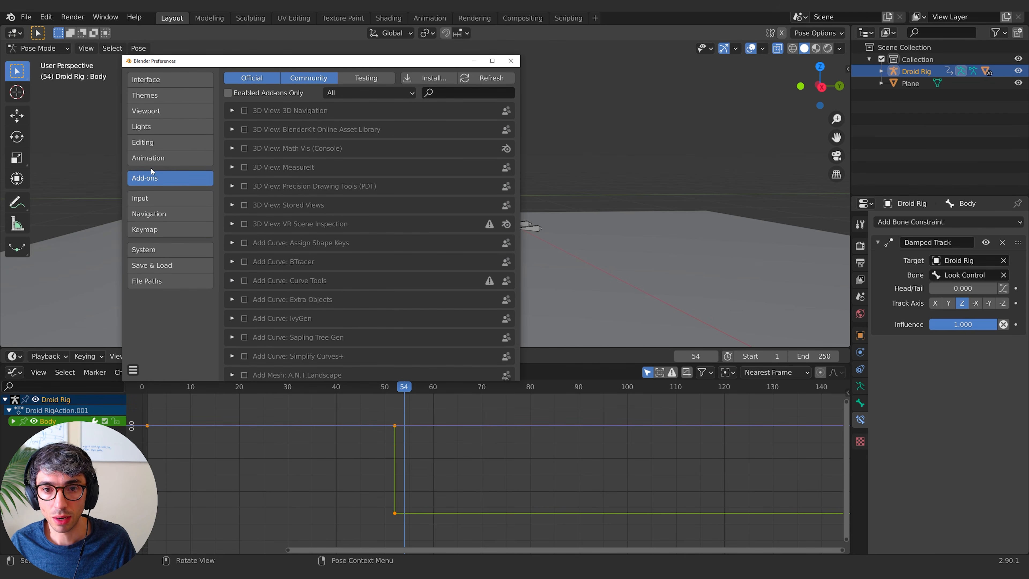
{"action": "left_click", "coordinate": [170, 158]}
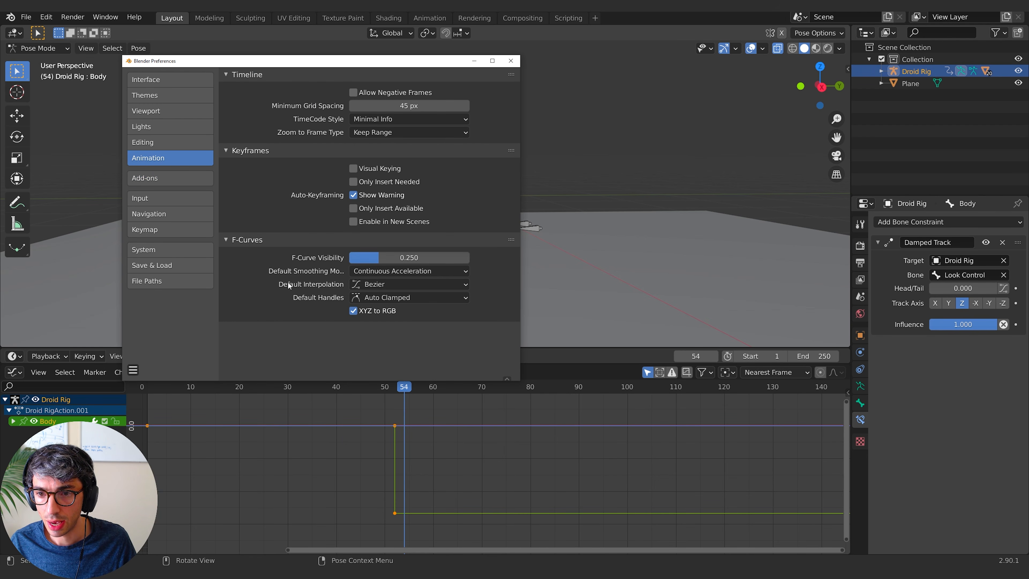
{"action": "left_click", "coordinate": [373, 284]}
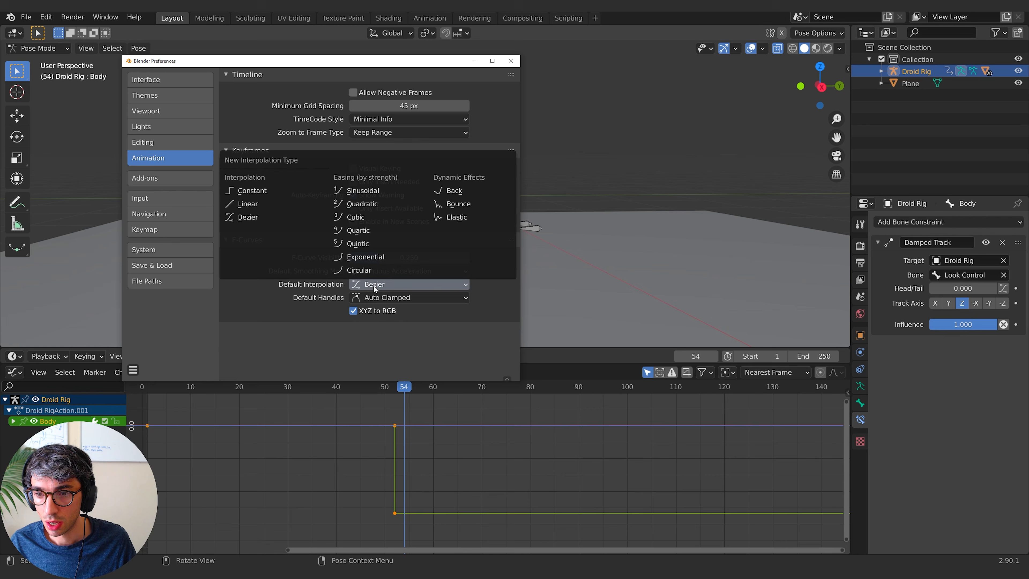
{"action": "left_click", "coordinate": [250, 190]}
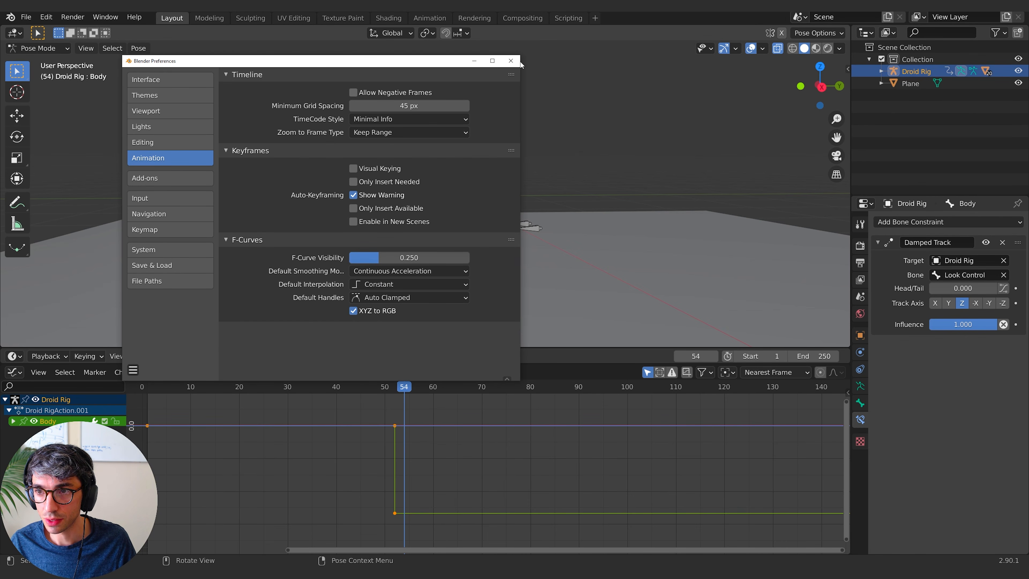
{"action": "left_click", "coordinate": [511, 61]}
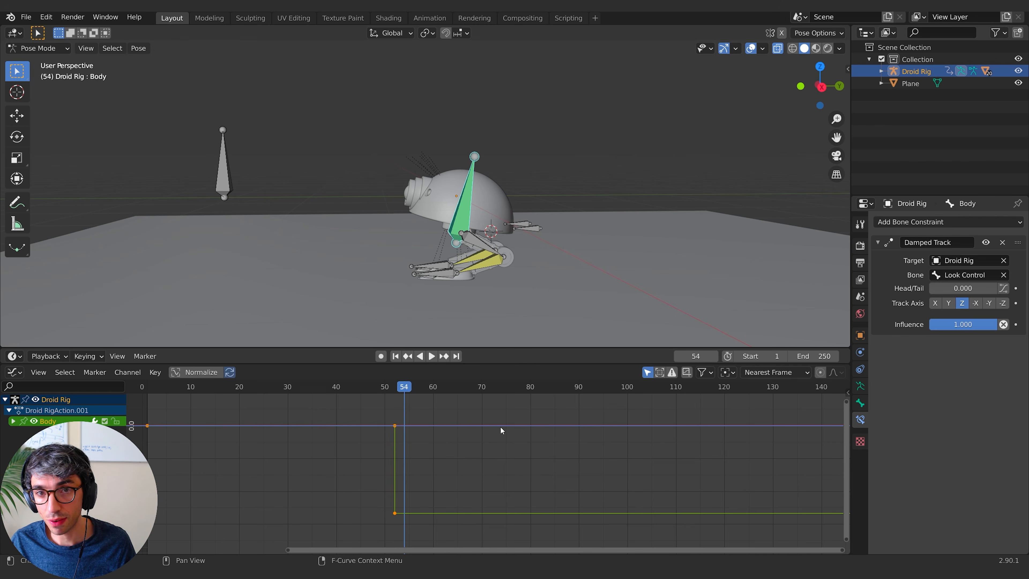
Step: At frame 66, raise the Body bone about 1.05 m along Z, insert a Location keyframe and play the animation in reverse
{"action": "left_click", "coordinate": [463, 386]}
{"action": "key", "text": "g"}
{"action": "key", "text": "z"}
{"action": "left_click", "coordinate": [485, 225]}
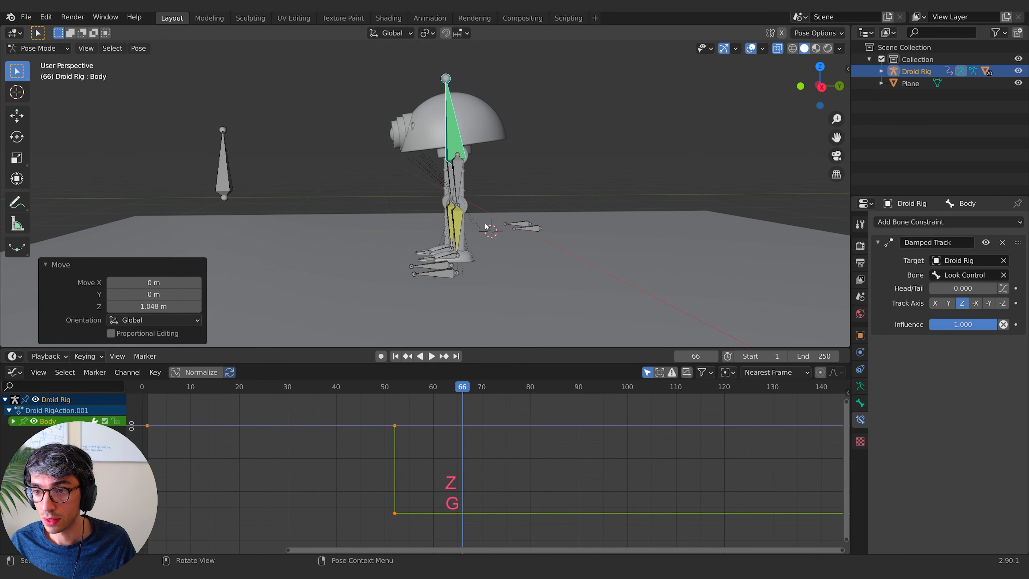
{"action": "key", "text": "i"}
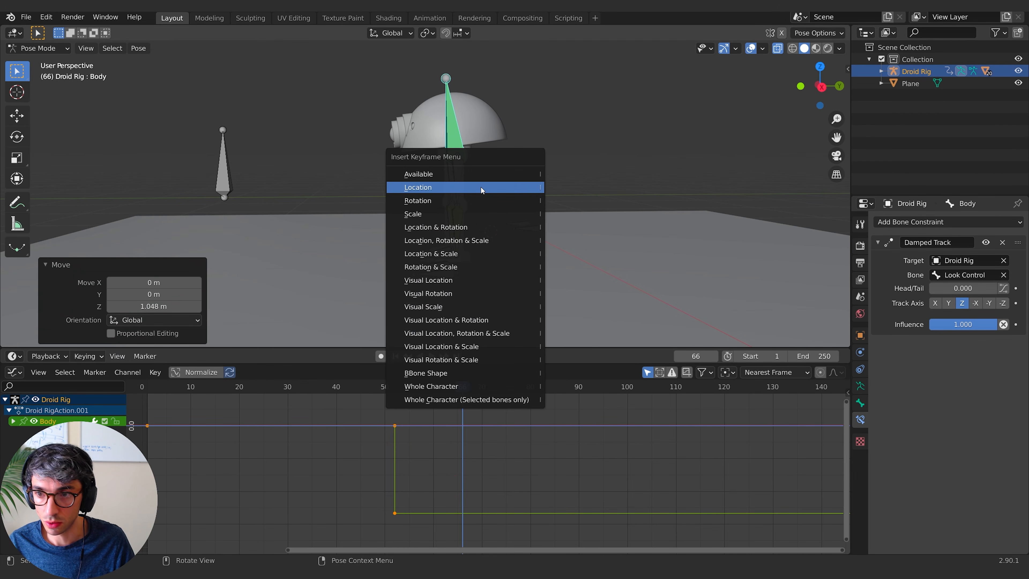
{"action": "left_click", "coordinate": [481, 186]}
{"action": "key", "text": "shift+ctrl+space"}
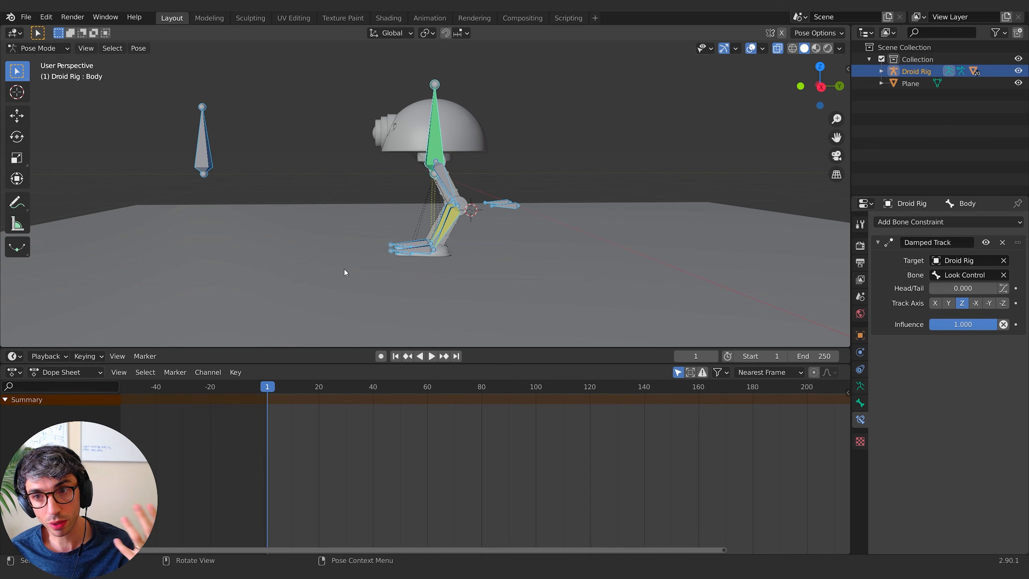
Step: Deselect all bones, select a foot control bone and move it along the X axis
{"action": "left_click", "coordinate": [329, 213]}
{"action": "middle_click_drag", "start_coordinate": [381, 164], "coordinate": [446, 232]}
{"action": "left_click", "coordinate": [460, 254]}
{"action": "left_click", "coordinate": [472, 247]}
{"action": "key", "text": "g"}
{"action": "key", "text": "x"}
{"action": "left_click", "coordinate": [492, 243]}
Step: Reposition the Body bone over the legs, adjusting its height along the Z axis
{"action": "left_click", "coordinate": [449, 140]}
{"action": "key", "text": "g"}
{"action": "key", "text": "x"}
{"action": "key", "text": "z"}
{"action": "left_click", "coordinate": [450, 147]}
{"action": "key", "text": "g"}
{"action": "middle_click_drag", "start_coordinate": [451, 147], "coordinate": [485, 164]}
{"action": "key", "text": "z"}
{"action": "left_click", "coordinate": [417, 163]}
Step: Shift the leg control bone along the X axis and try rotating it about the Z axis
{"action": "left_click", "coordinate": [435, 242]}
{"action": "mouse_move", "coordinate": [466, 244]}
{"action": "middle_mouse_down"}
{"action": "mouse_move", "coordinate": [476, 244]}
{"action": "mouse_move", "coordinate": [462, 239]}
{"action": "mouse_move", "coordinate": [468, 256]}
{"action": "middle_mouse_up"}
{"action": "key", "text": "g"}
{"action": "key", "text": "x"}
{"action": "left_click", "coordinate": [460, 245]}
{"action": "key", "text": "g"}
{"action": "key", "text": "x"}
{"action": "left_click", "coordinate": [467, 238]}
{"action": "key", "text": "r"}
{"action": "key", "text": "z"}
{"action": "left_click", "coordinate": [457, 256]}
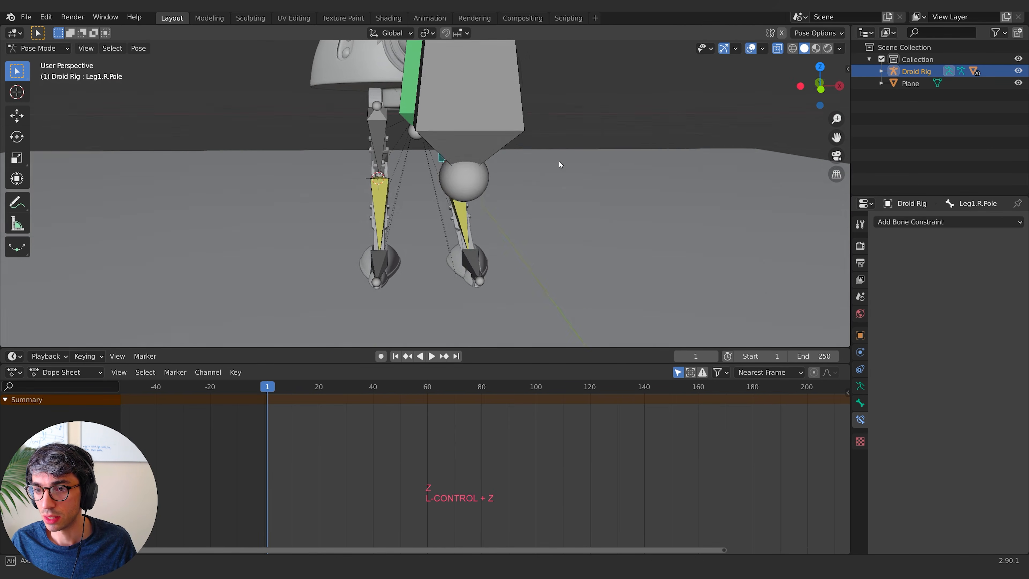
Step: Move the Leg1.R.Pole.001 bone about 0.23 m along the X axis to turn its knee inward
{"action": "middle_click_drag", "start_coordinate": [559, 161], "coordinate": [421, 169]}
{"action": "left_click", "coordinate": [436, 164]}
{"action": "mouse_move", "coordinate": [396, 170]}
{"action": "middle_mouse_down"}
{"action": "mouse_move", "coordinate": [439, 172]}
{"action": "mouse_move", "coordinate": [398, 173]}
{"action": "middle_mouse_up"}
{"action": "key", "text": "g"}
{"action": "key", "text": "x"}
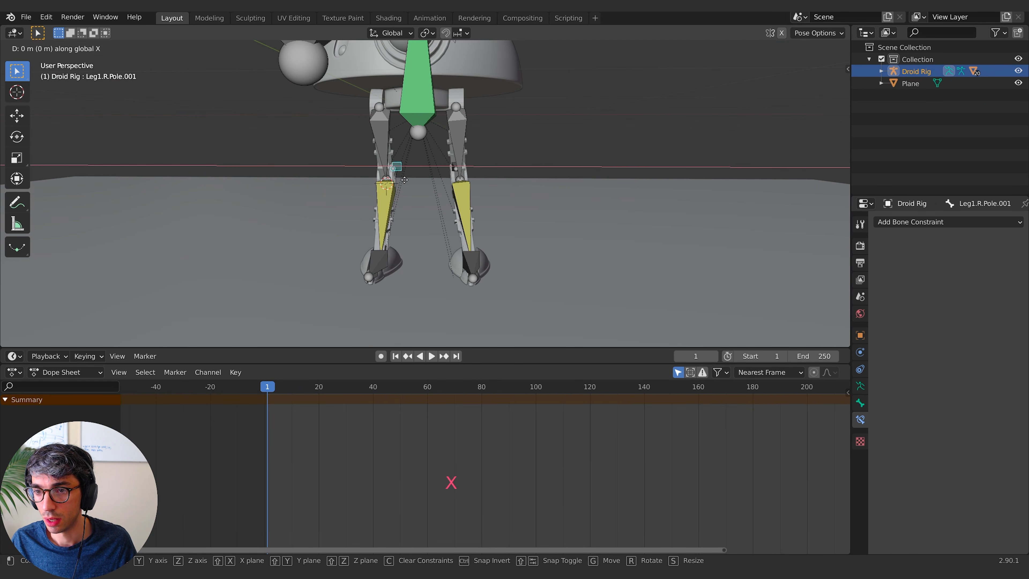
{"action": "left_click", "coordinate": [432, 187]}
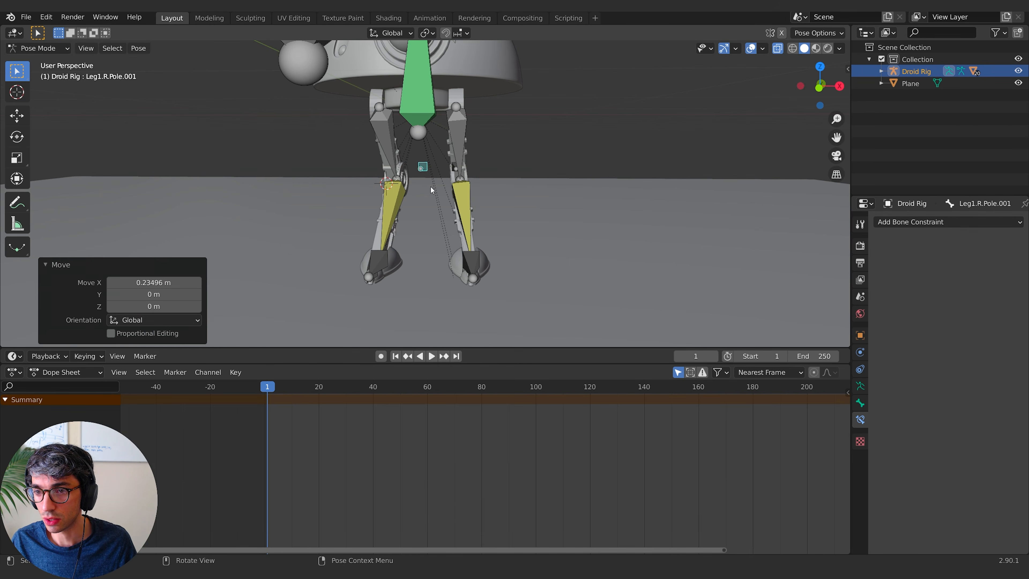
Step: Move the Leg1.R.Pole bone about 0.15 m along the X axis to adjust the other knee
{"action": "mouse_move", "coordinate": [390, 273]}
{"action": "middle_mouse_down"}
{"action": "mouse_move", "coordinate": [384, 280]}
{"action": "mouse_move", "coordinate": [384, 265]}
{"action": "middle_mouse_up"}
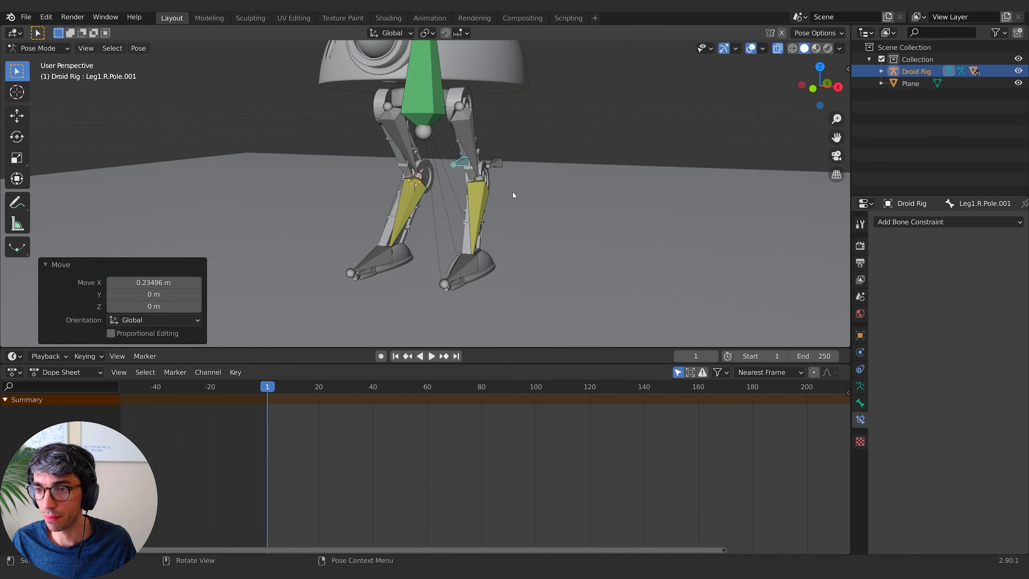
{"action": "left_click", "coordinate": [500, 163]}
{"action": "middle_click_drag", "start_coordinate": [500, 163], "coordinate": [283, 181]}
{"action": "key", "text": "g"}
{"action": "key", "text": "x"}
{"action": "left_click", "coordinate": [526, 190]}
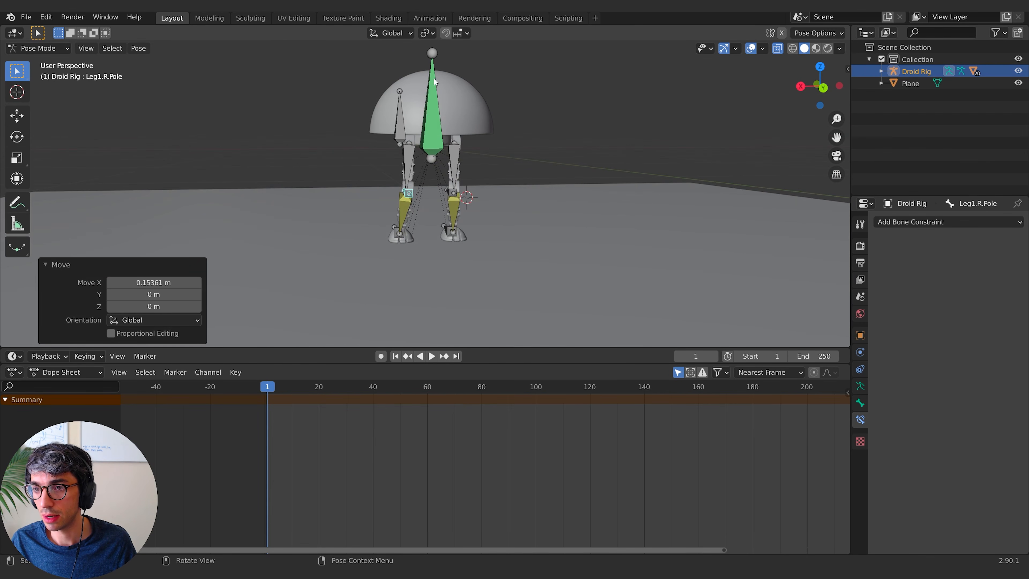
Step: Shift the Body bone sideways about 0.085 m in X and -0.014 m in Y
{"action": "left_click", "coordinate": [435, 124]}
{"action": "key", "text": "g"}
{"action": "left_click", "coordinate": [436, 124]}
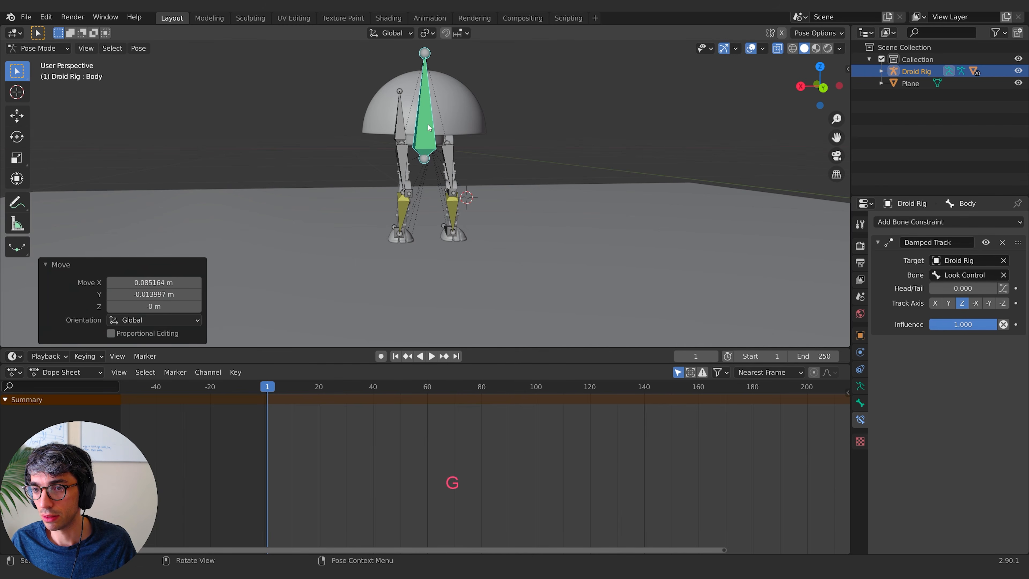
Step: Move the Look Control bone sideways in front of the droid to redirect its gaze
{"action": "middle_click_drag", "start_coordinate": [435, 123], "coordinate": [315, 184]}
{"action": "left_click", "coordinate": [347, 186]}
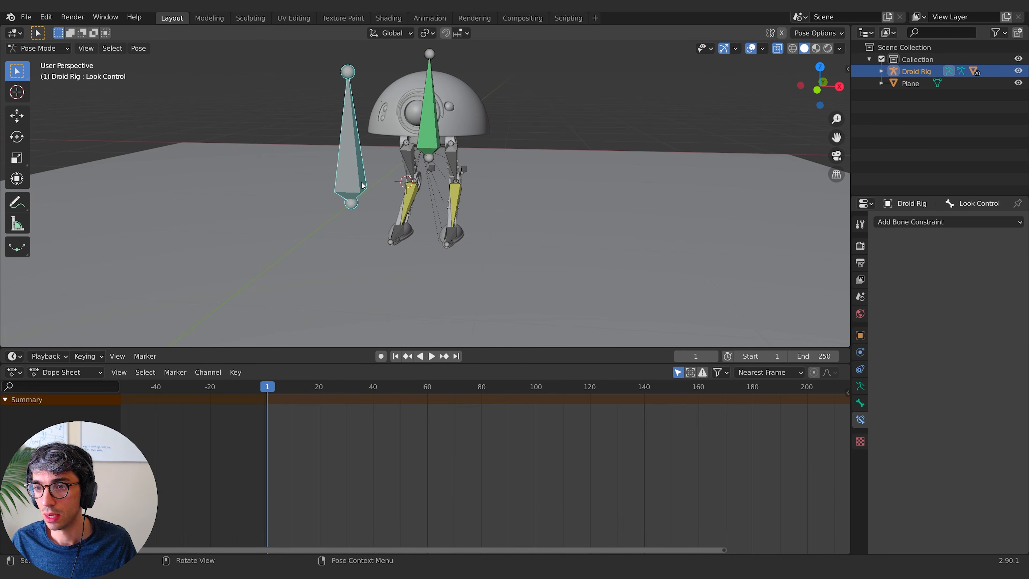
{"action": "key", "text": "g"}
{"action": "left_click", "coordinate": [421, 181]}
Step: Rotate the Body bone about 3.72° around the global Y axis to tilt the droid's body
{"action": "middle_click_drag", "start_coordinate": [421, 181], "coordinate": [360, 145]}
{"action": "left_click", "coordinate": [424, 136]}
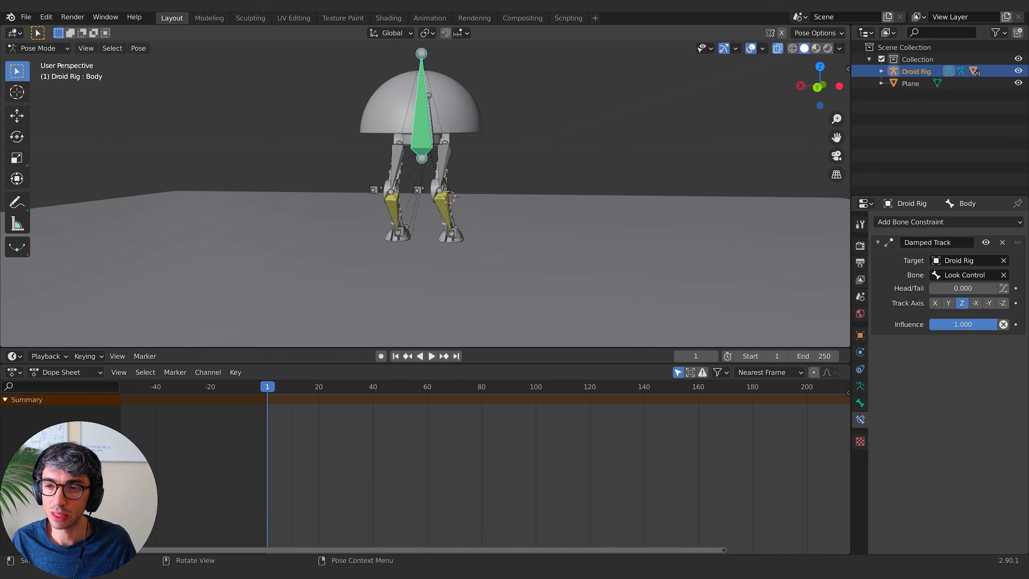
{"action": "key", "text": "r"}
{"action": "key", "text": "y"}
{"action": "left_click", "coordinate": [478, 129]}
Step: Hide the viewport overlays to inspect the droid's pose from several sides, and show them again
{"action": "middle_click_drag", "start_coordinate": [374, 138], "coordinate": [316, 180]}
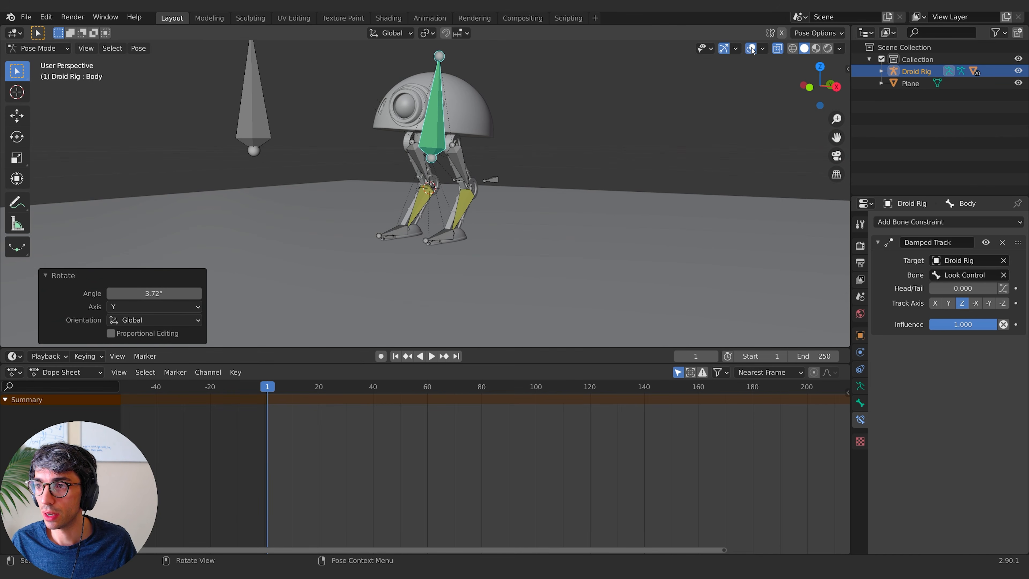
{"action": "left_click", "coordinate": [751, 50]}
{"action": "middle_click_drag", "start_coordinate": [639, 110], "coordinate": [662, 125]}
{"action": "left_click", "coordinate": [751, 49]}
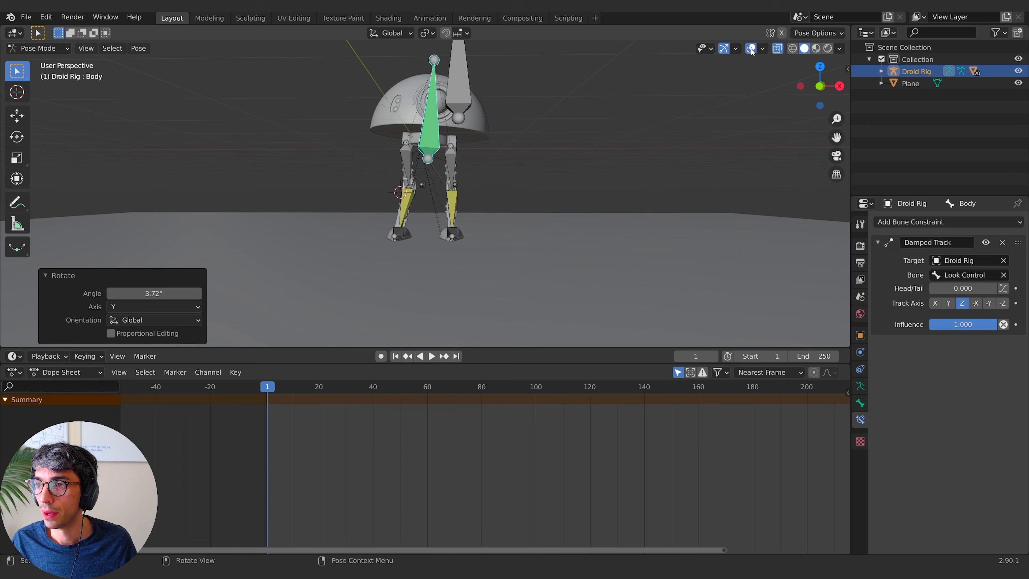
Step: Switch the rig to Object Mode, add a camera to the scene and look through it
{"action": "middle_click_drag", "start_coordinate": [422, 130], "coordinate": [470, 156]}
{"action": "key", "text": "shift+a"}
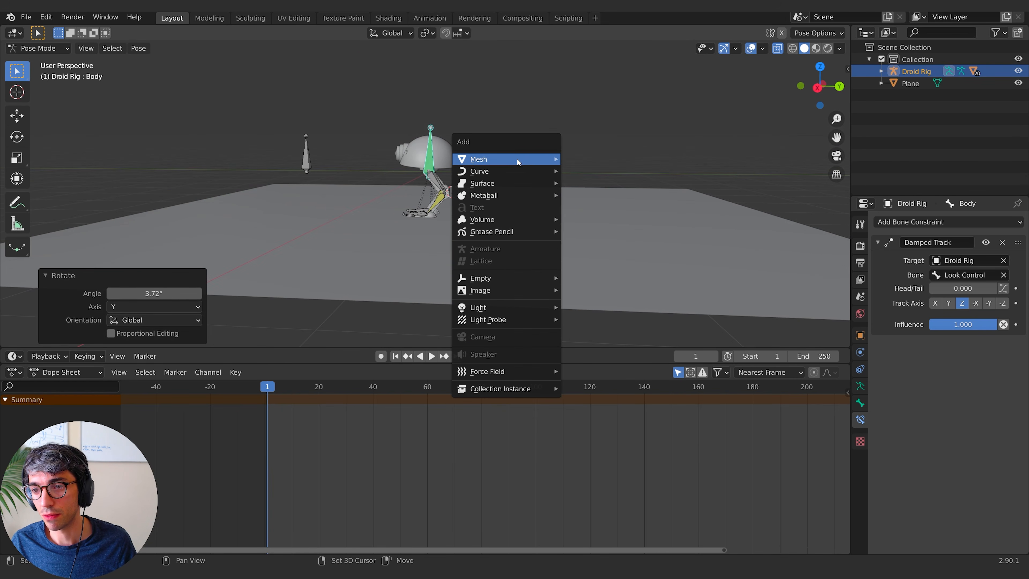
{"action": "left_click", "coordinate": [40, 48]}
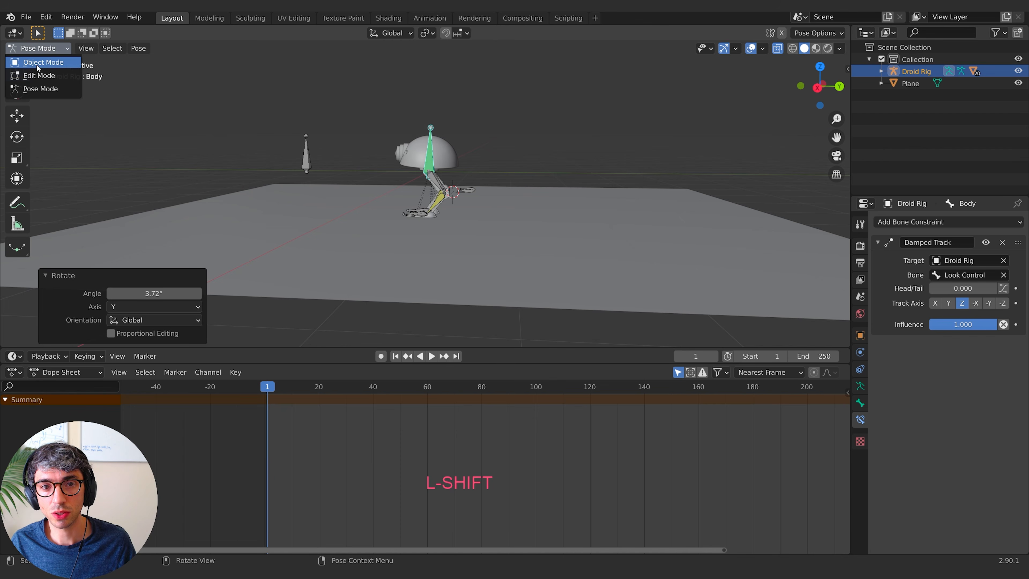
{"action": "left_click", "coordinate": [44, 61]}
{"action": "key", "text": "shift+a"}
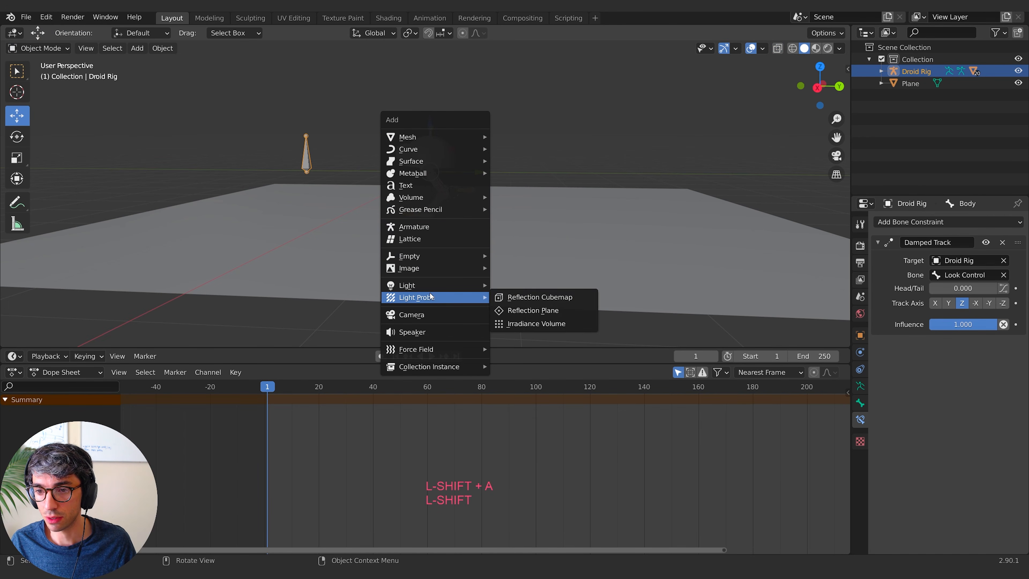
{"action": "left_click", "coordinate": [466, 315]}
{"action": "key", "text": "KP_0"}
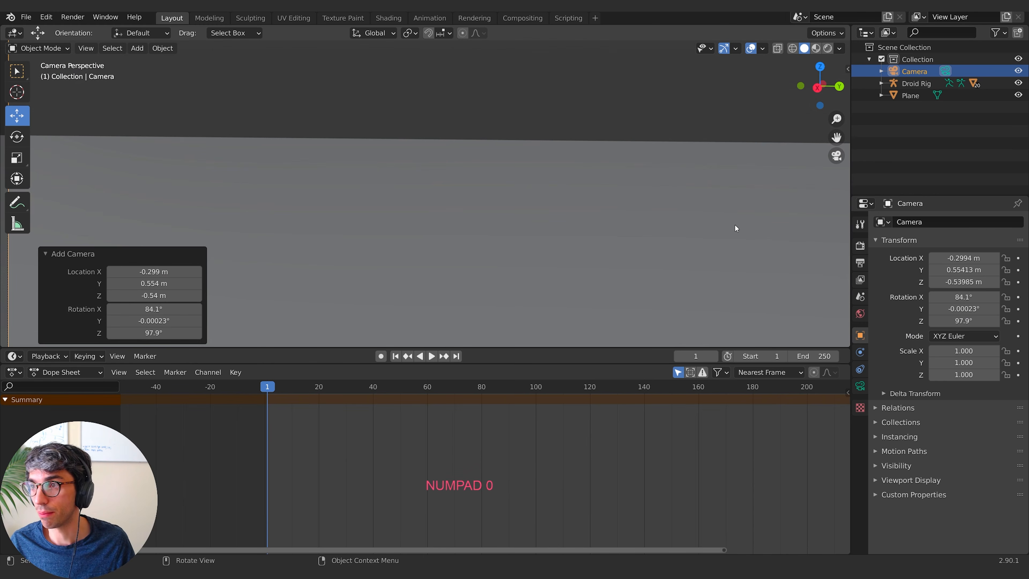
Step: Lock the camera to the view, frame the whole droid and its Look Control bone from the front side, and unlock the camera
{"action": "left_click", "coordinate": [848, 70]}
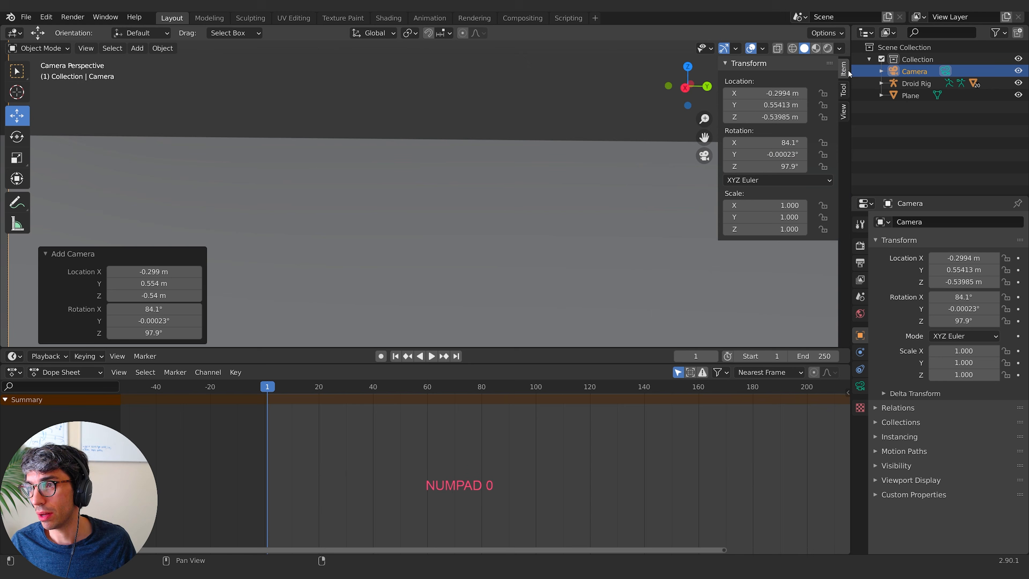
{"action": "left_click", "coordinate": [844, 112]}
{"action": "left_click", "coordinate": [770, 211]}
{"action": "scroll", "coordinate": [495, 147], "scroll_direction": "down", "scroll_amount": 18}
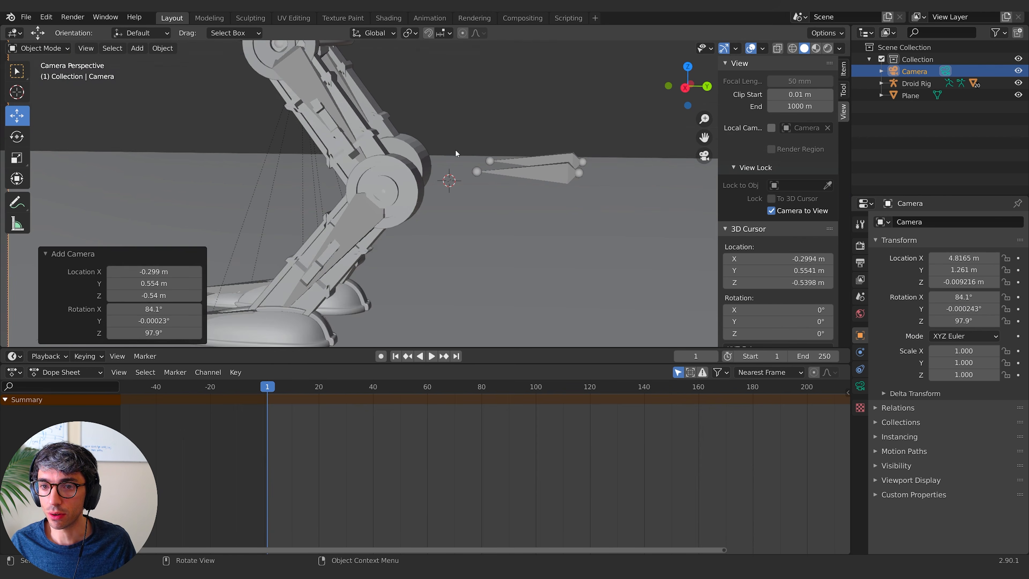
{"action": "middle_click_drag", "start_coordinate": [447, 144], "coordinate": [527, 202]}
{"action": "scroll", "coordinate": [478, 159], "scroll_direction": "up", "scroll_amount": 3}
{"action": "scroll", "coordinate": [493, 222], "scroll_direction": "up", "scroll_amount": 1}
{"action": "left_click", "coordinate": [770, 210]}
{"action": "scroll", "coordinate": [577, 230], "scroll_direction": "down", "scroll_amount": 2}
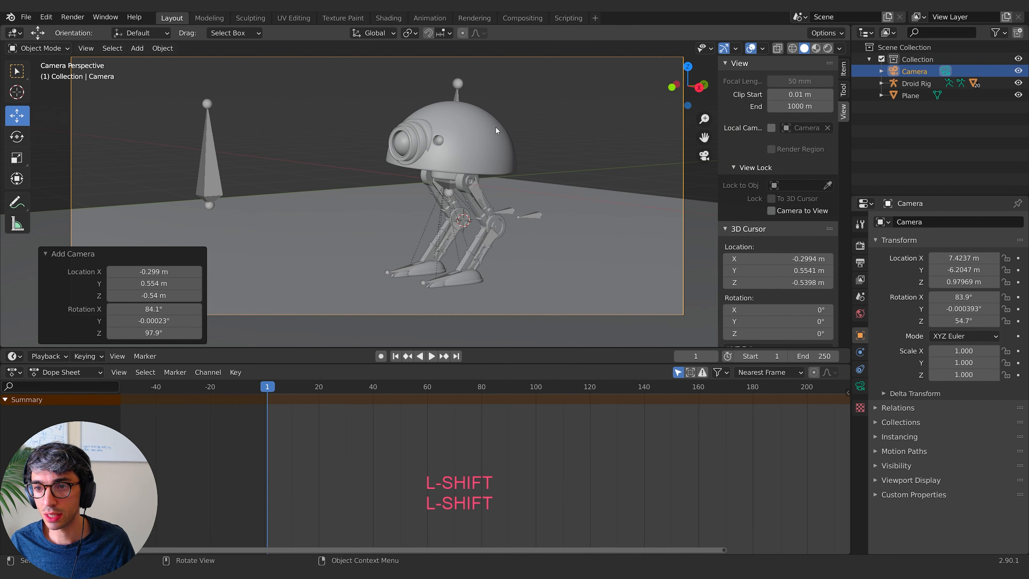
Step: Make the droid rig the active object, cycle it through Pose, Edit and Object Mode, and deselect everything
{"action": "left_click", "coordinate": [455, 87]}
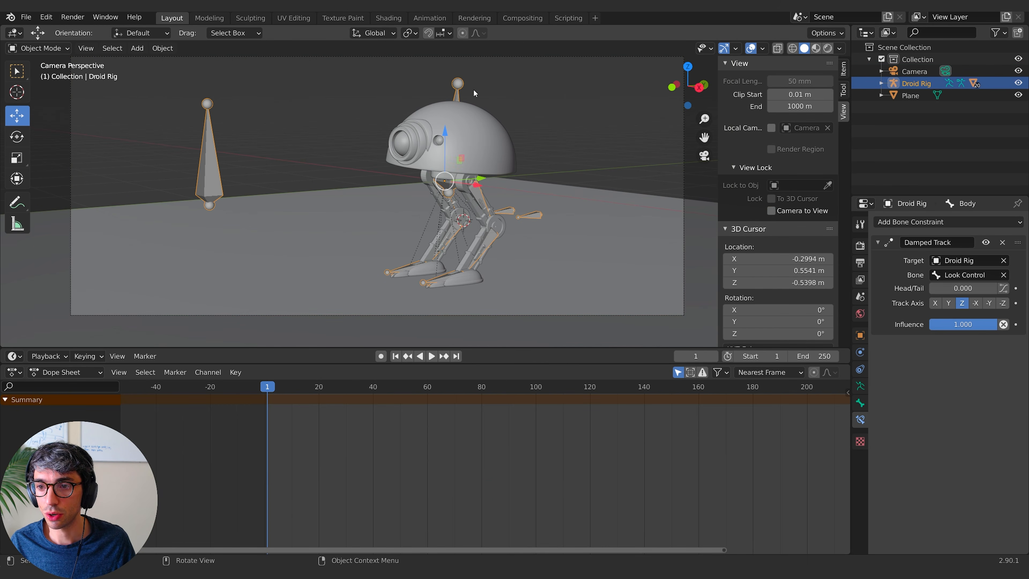
{"action": "key", "text": "a"}
{"action": "left_click", "coordinate": [44, 48]}
{"action": "left_click", "coordinate": [40, 89]}
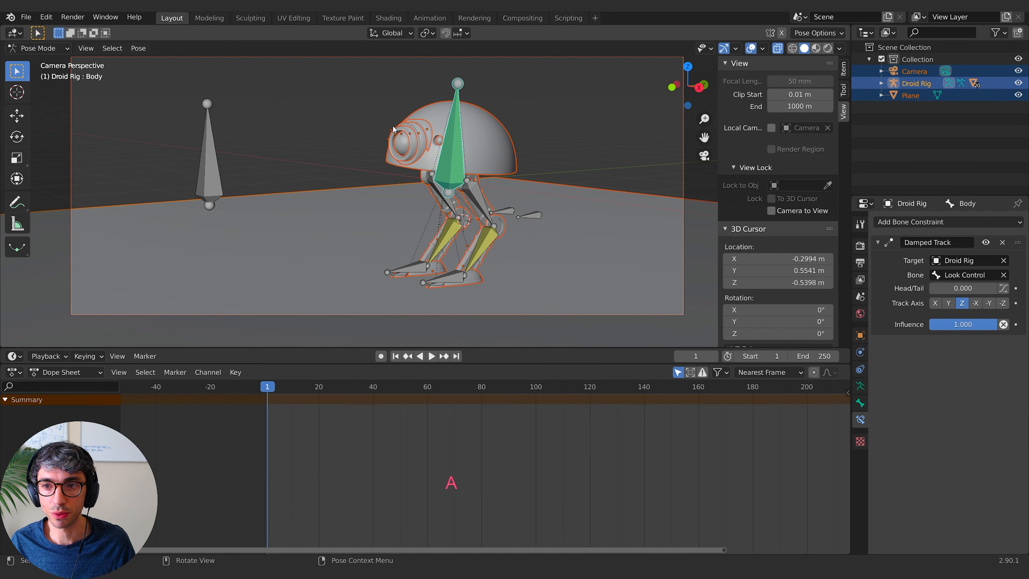
{"action": "left_click", "coordinate": [44, 48]}
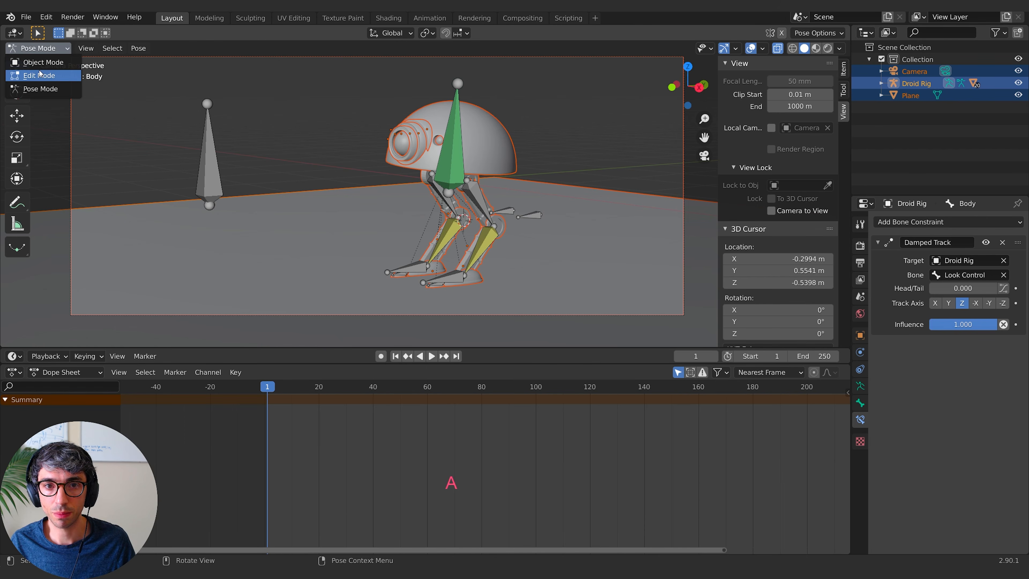
{"action": "left_click", "coordinate": [40, 75]}
{"action": "left_click", "coordinate": [45, 49]}
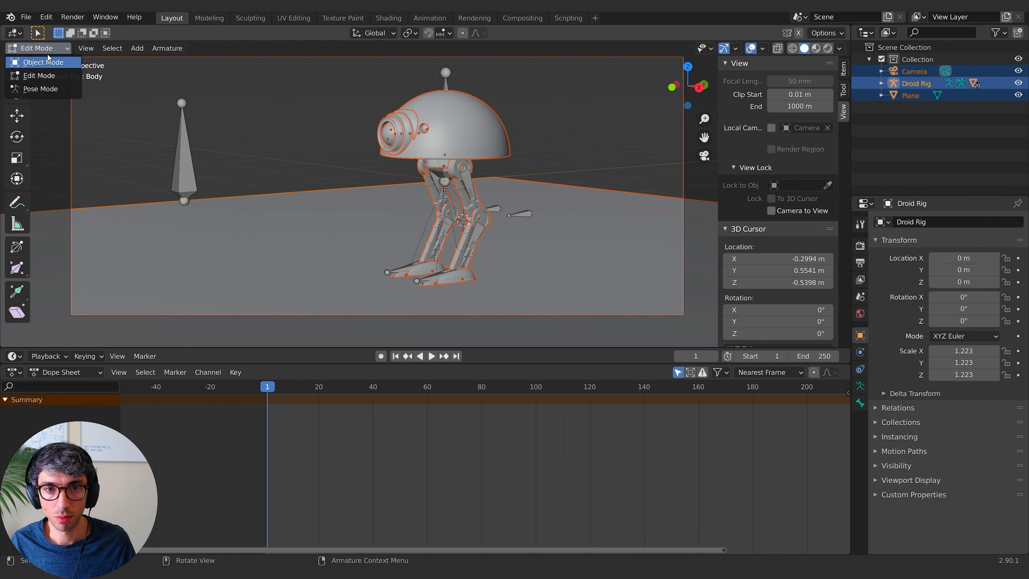
{"action": "left_click", "coordinate": [41, 62]}
{"action": "key", "text": "a"}
{"action": "key", "text": "a"}
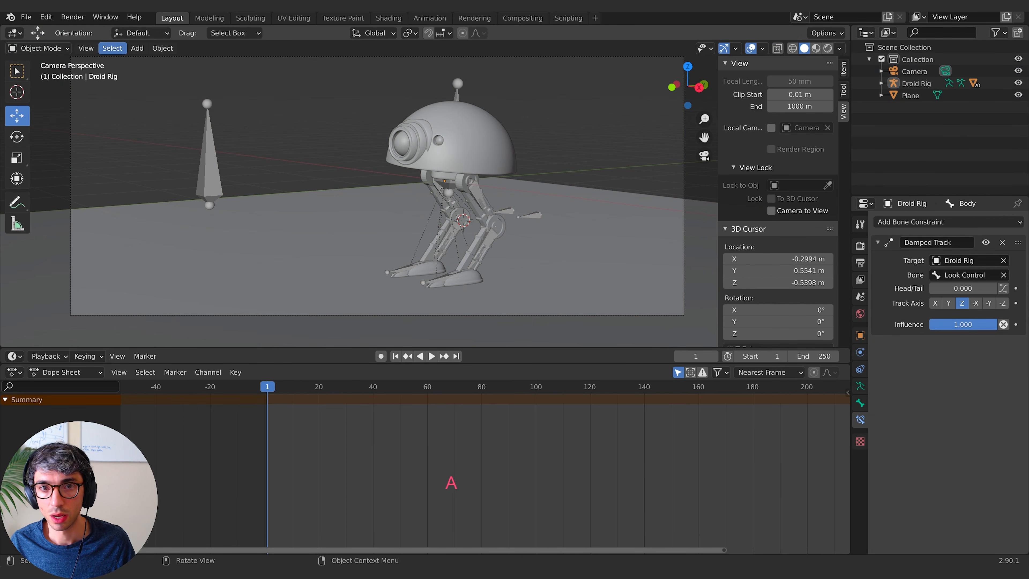
Step: Enter Pose Mode, select all the droid's bones and insert a Whole Character keyframe at frame 1
{"action": "left_click", "coordinate": [44, 48]}
{"action": "left_click", "coordinate": [40, 89]}
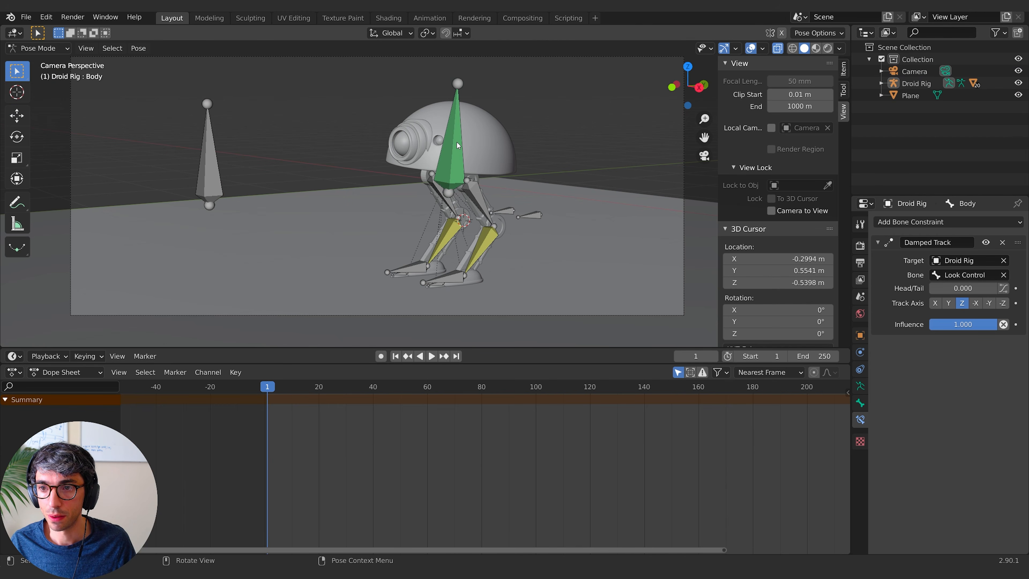
{"action": "key", "text": "a"}
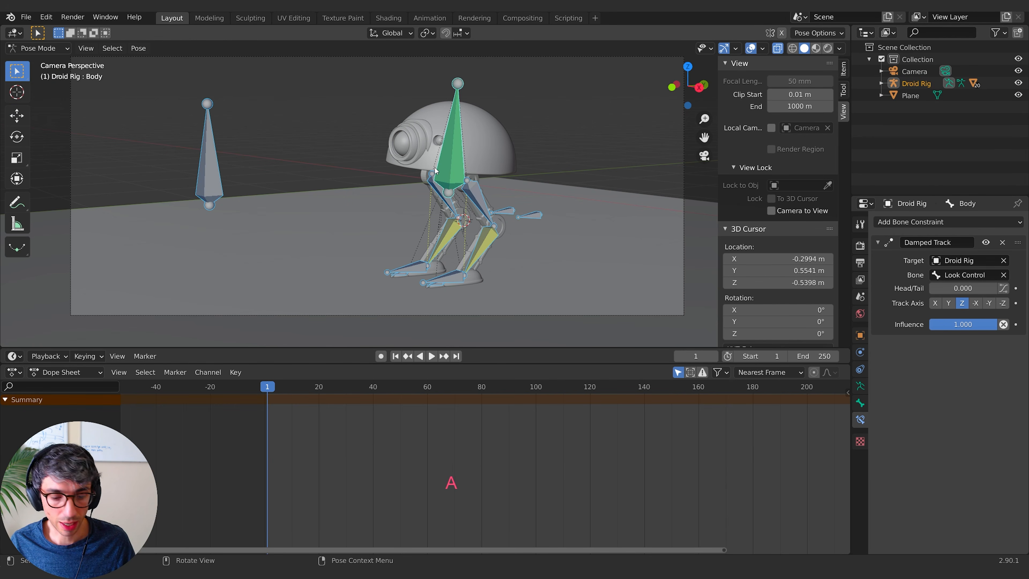
{"action": "key", "text": "i"}
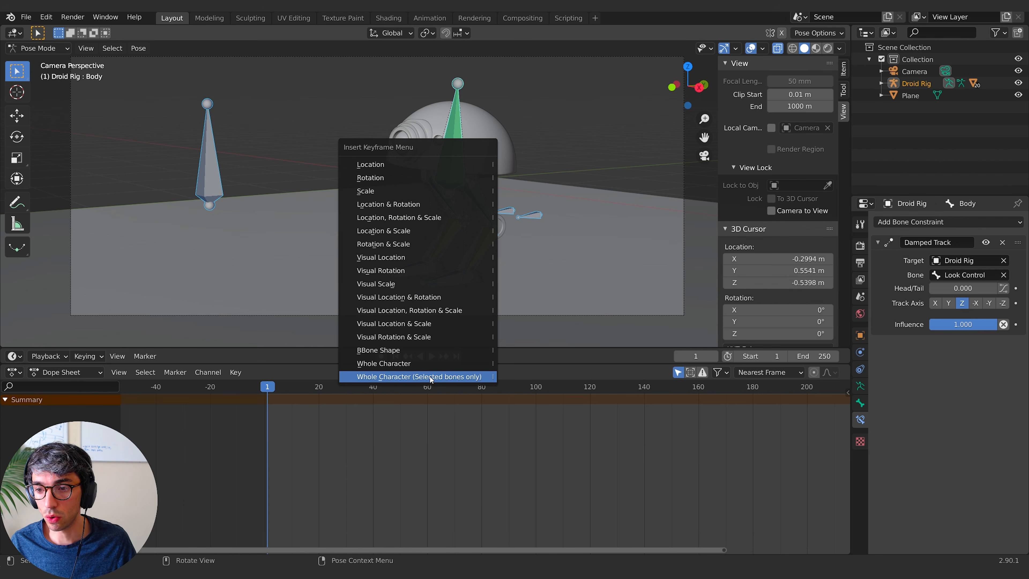
{"action": "left_click", "coordinate": [430, 364]}
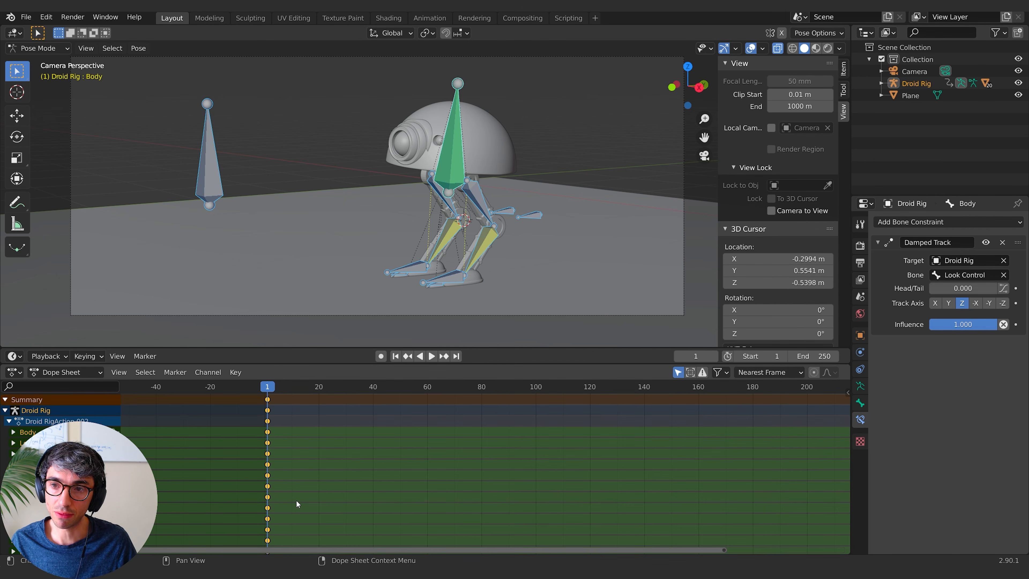
Step: Enlarge the Dope Sheet by shrinking the 3D view and timeline, and bring the list of bone channels into view
{"action": "middle_click_drag", "start_coordinate": [336, 501], "coordinate": [398, 439]}
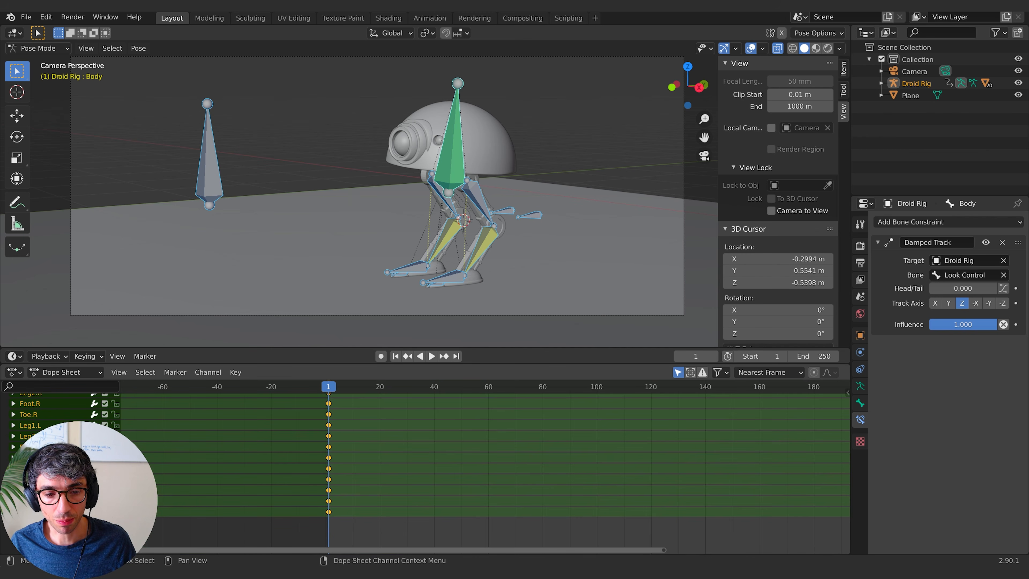
{"action": "scroll", "coordinate": [61, 466], "scroll_direction": "up", "scroll_amount": 4}
{"action": "middle_click_drag", "start_coordinate": [255, 531], "coordinate": [290, 491]}
{"action": "mouse_move", "coordinate": [360, 467]}
{"action": "middle_mouse_down"}
{"action": "mouse_move", "coordinate": [359, 487]}
{"action": "mouse_move", "coordinate": [345, 460]}
{"action": "middle_mouse_up"}
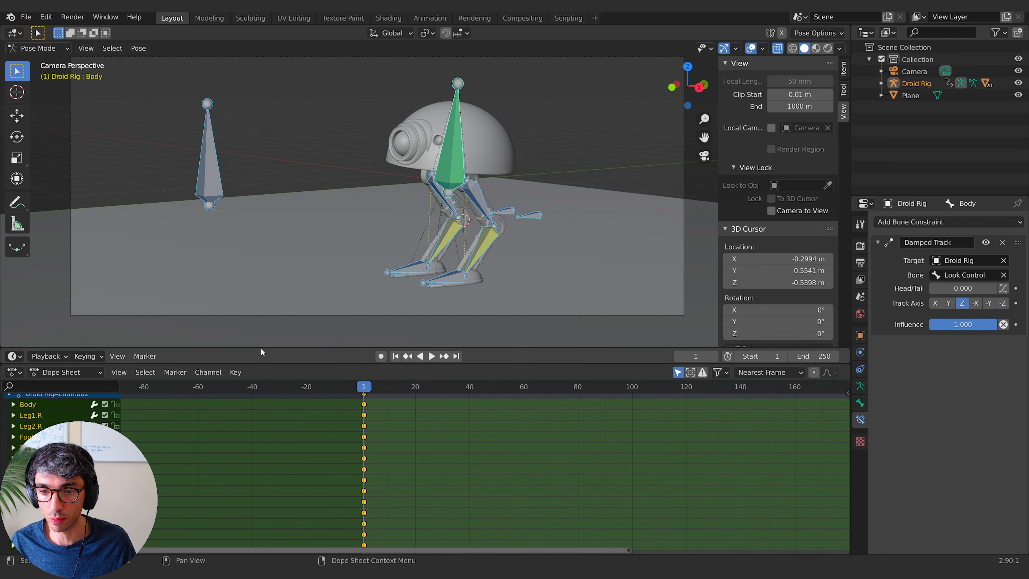
{"action": "left_click_drag", "start_coordinate": [261, 348], "coordinate": [263, 293]}
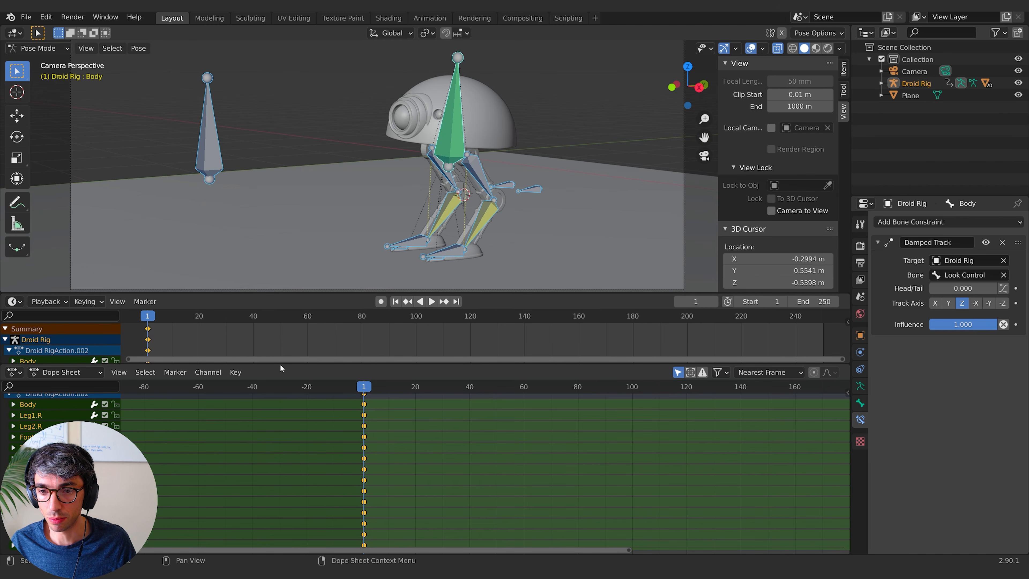
{"action": "left_click_drag", "start_coordinate": [283, 365], "coordinate": [283, 311]}
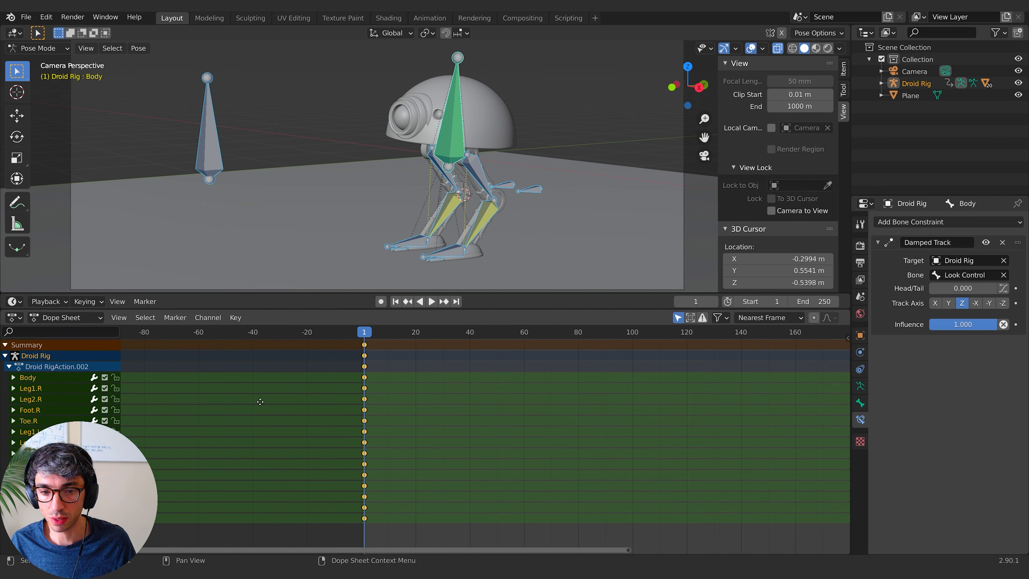
{"action": "middle_click_drag", "start_coordinate": [261, 401], "coordinate": [261, 409]}
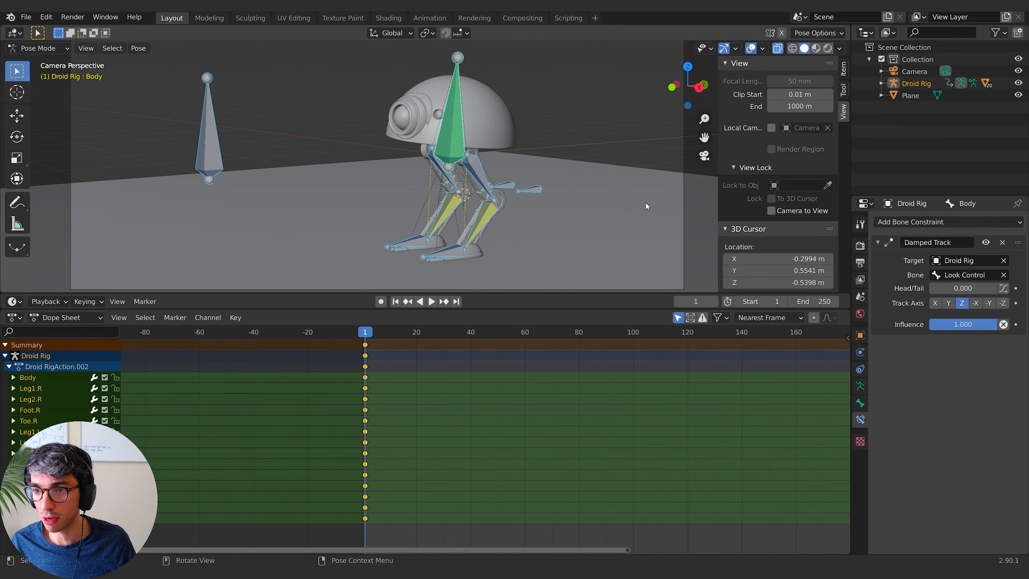
Step: Examine the Body bone's individual location and rotation channels in the Dope Sheet, collapse them and deselect all keyframes
{"action": "left_click", "coordinate": [860, 336]}
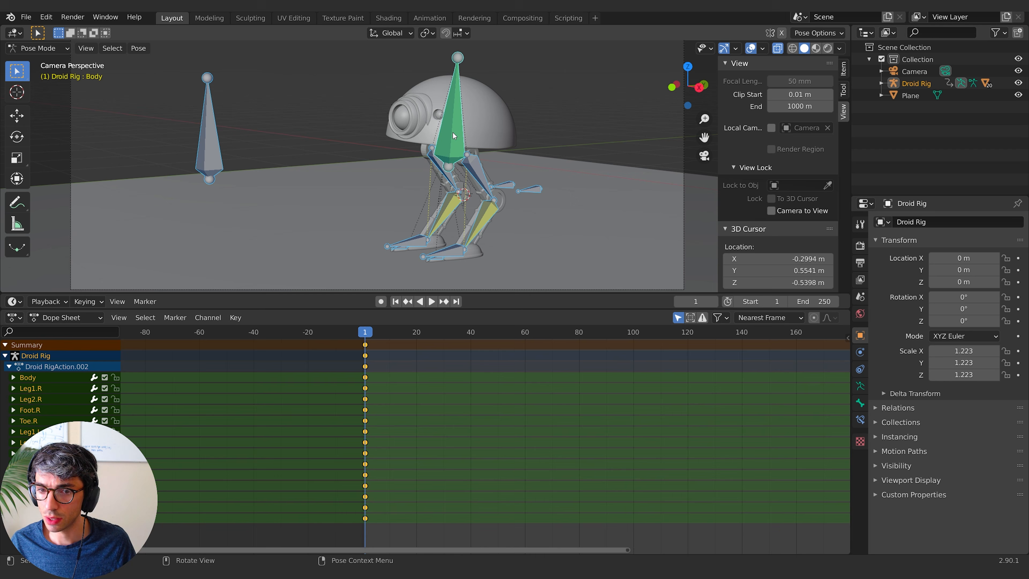
{"action": "left_click", "coordinate": [13, 378]}
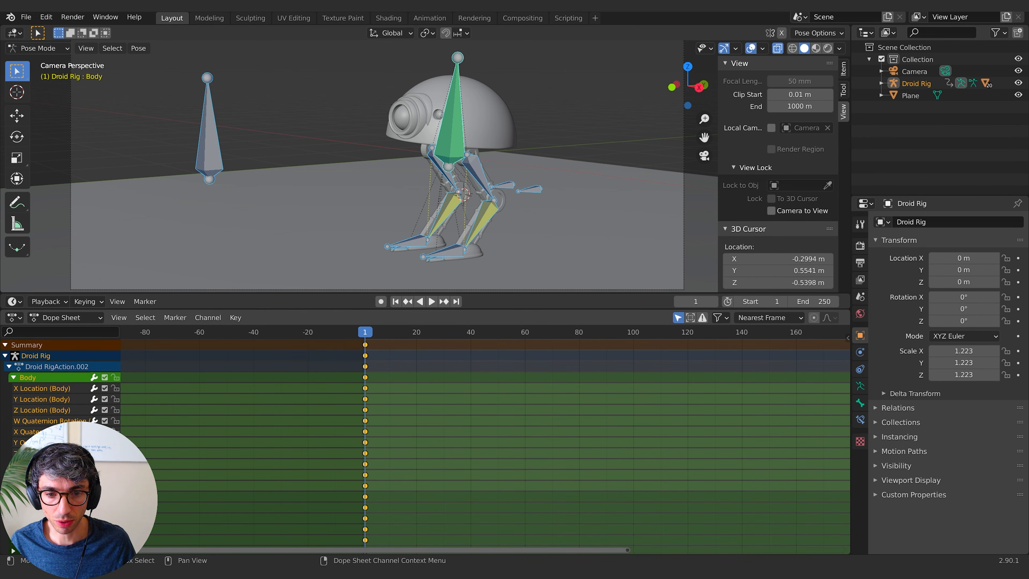
{"action": "left_click", "coordinate": [12, 377]}
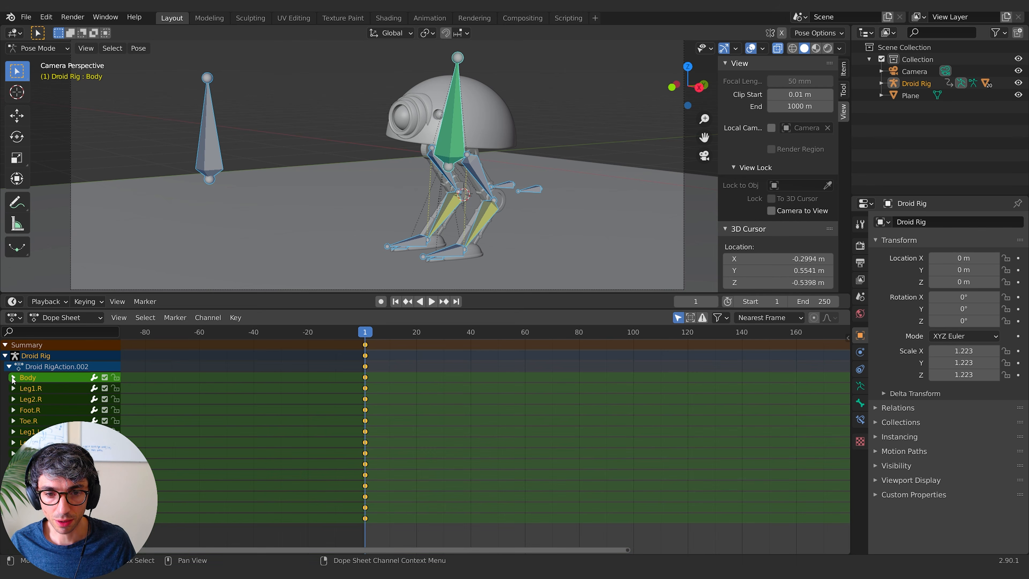
{"action": "left_click", "coordinate": [481, 500]}
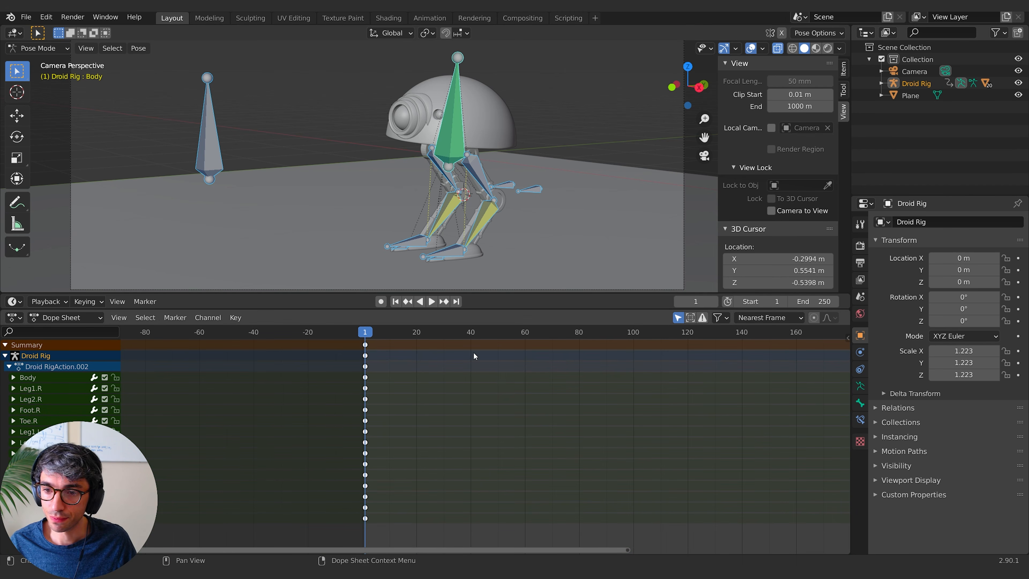
Step: Play the animation briefly, go to frame 35 and move the Look Control bone about 1.24 m in X and 1.73 m in Y
{"action": "key", "text": "space"}
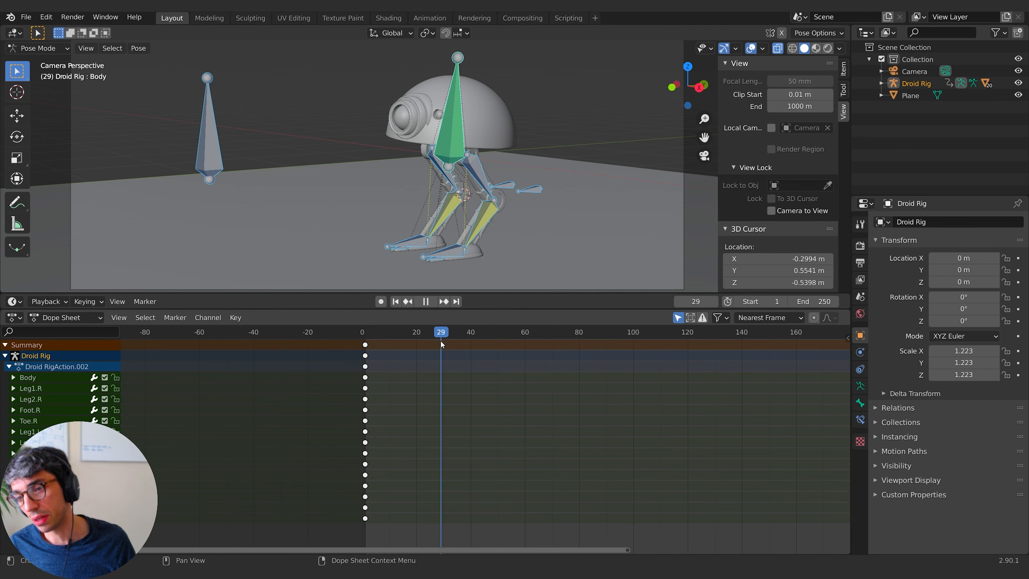
{"action": "key", "text": "space"}
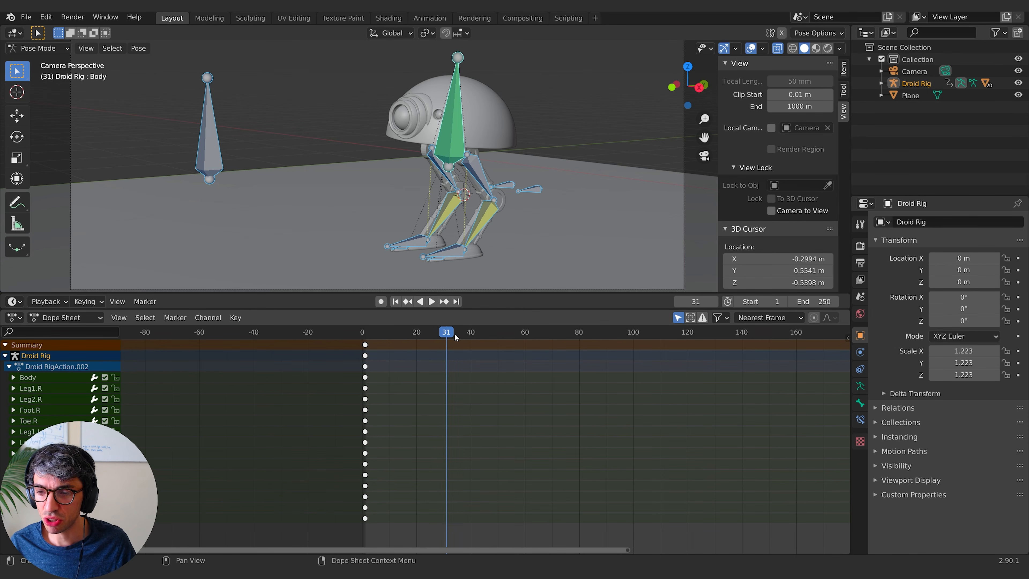
{"action": "mouse_move", "coordinate": [454, 333]}
{"action": "left_mouse_down"}
{"action": "mouse_move", "coordinate": [444, 326]}
{"action": "mouse_move", "coordinate": [457, 320]}
{"action": "left_mouse_up"}
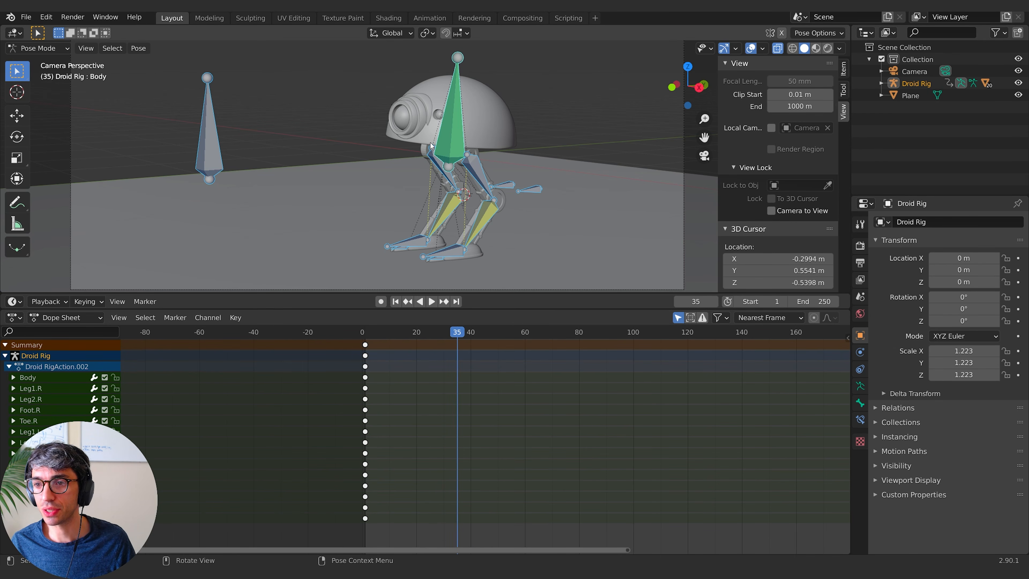
{"action": "left_click", "coordinate": [215, 164]}
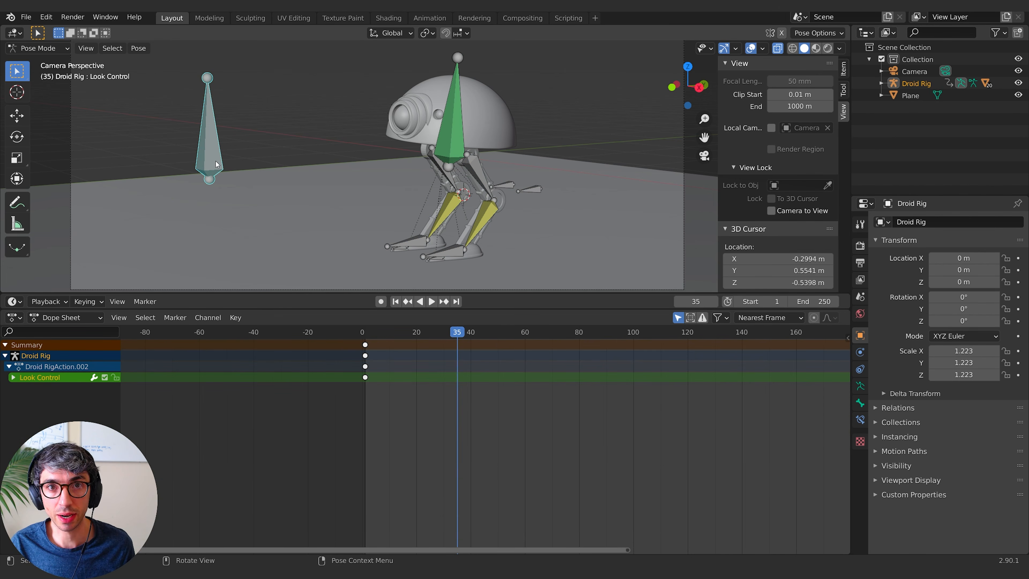
{"action": "key", "text": "g"}
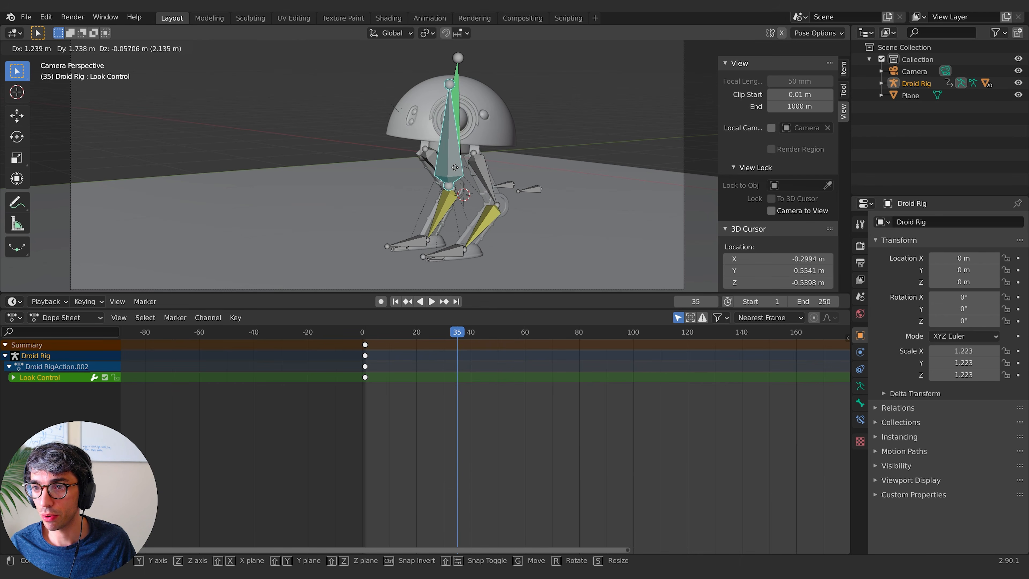
{"action": "left_click", "coordinate": [456, 168]}
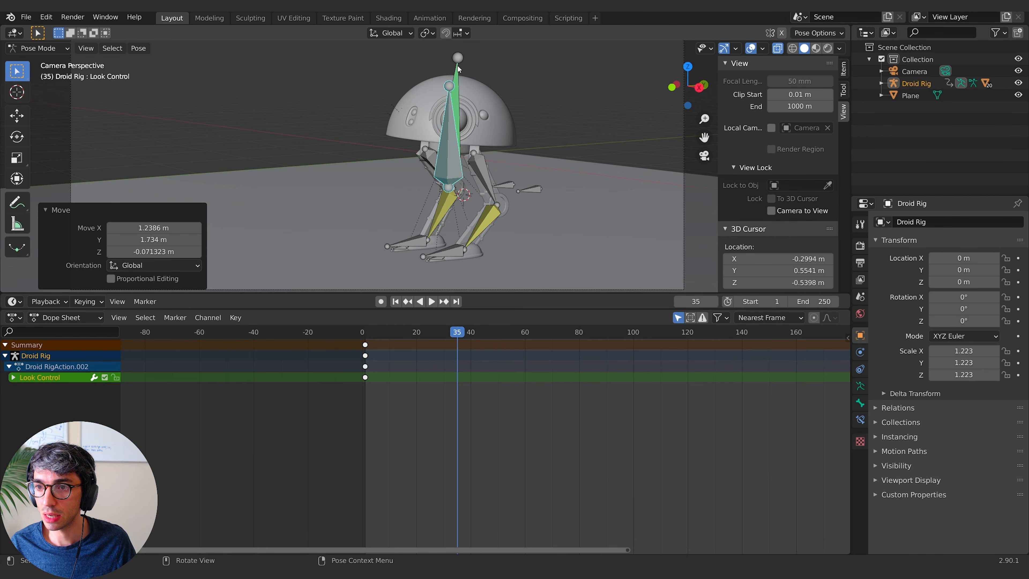
Step: Rotate the Body bone about -7.21° in the view plane and about -5.6° around the global Z axis
{"action": "left_click", "coordinate": [457, 66]}
{"action": "key", "text": "r"}
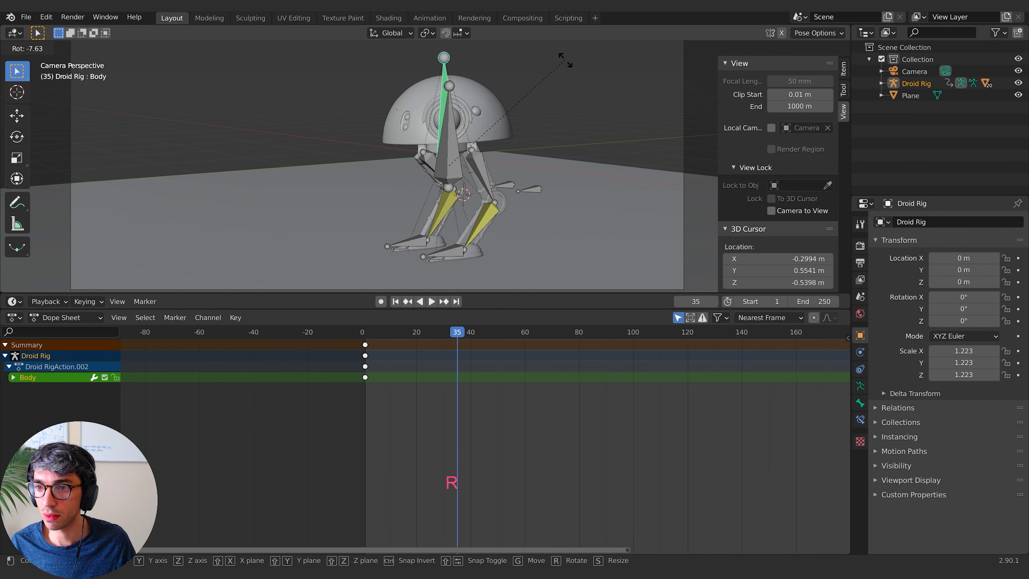
{"action": "left_click", "coordinate": [569, 77]}
{"action": "key", "text": "r"}
{"action": "key", "text": "z"}
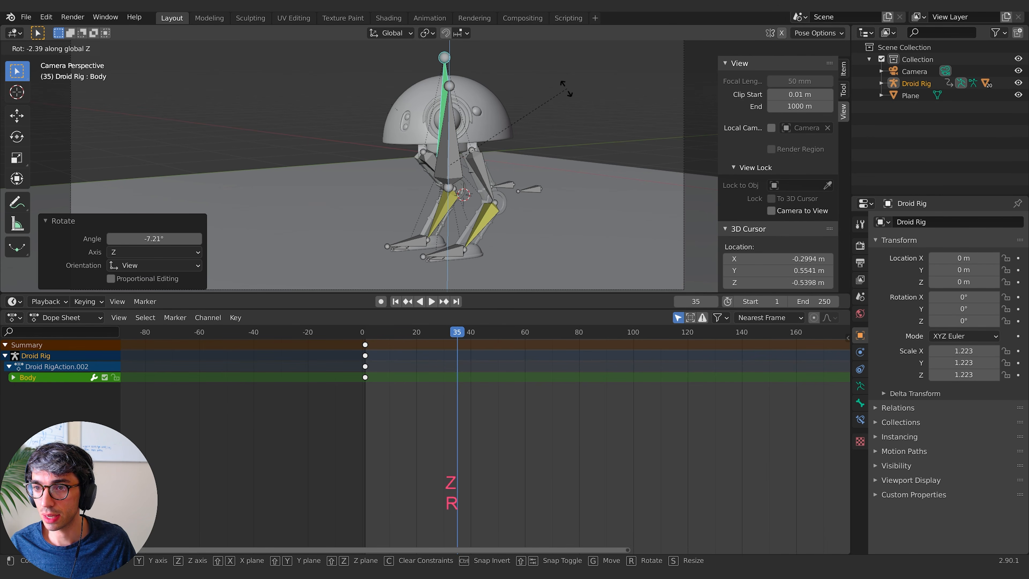
{"action": "left_click", "coordinate": [568, 90]}
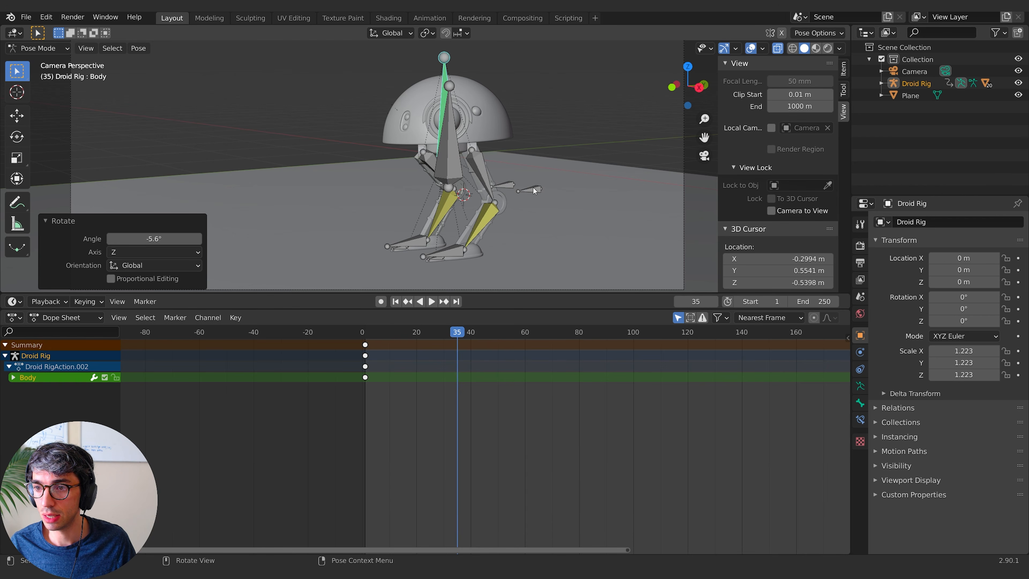
Step: Move the Leg1.R.Pole.001 bone forward to the droid's far knee to turn that leg
{"action": "left_click", "coordinate": [504, 185]}
{"action": "key", "text": "g"}
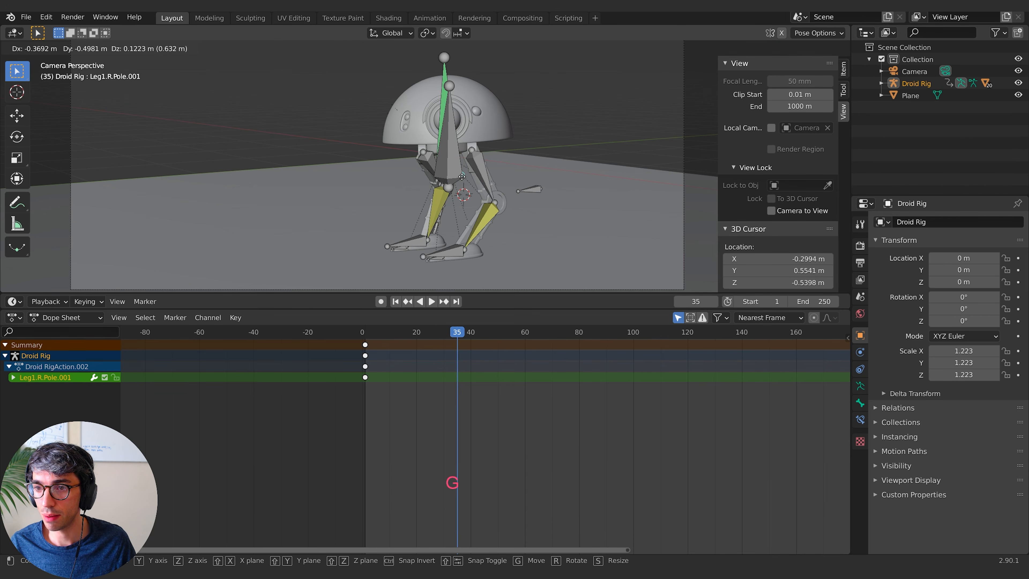
{"action": "left_click", "coordinate": [444, 231]}
Step: Rotate the Foot.L bone around the global Z axis to turn the foot toward the camera
{"action": "left_click", "coordinate": [422, 248]}
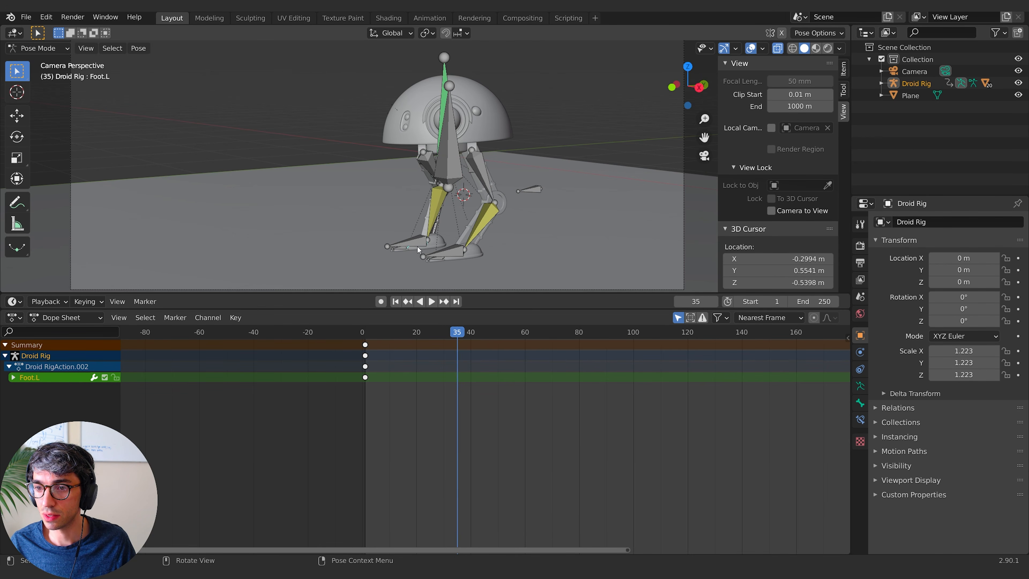
{"action": "key", "text": "r"}
{"action": "key", "text": "z"}
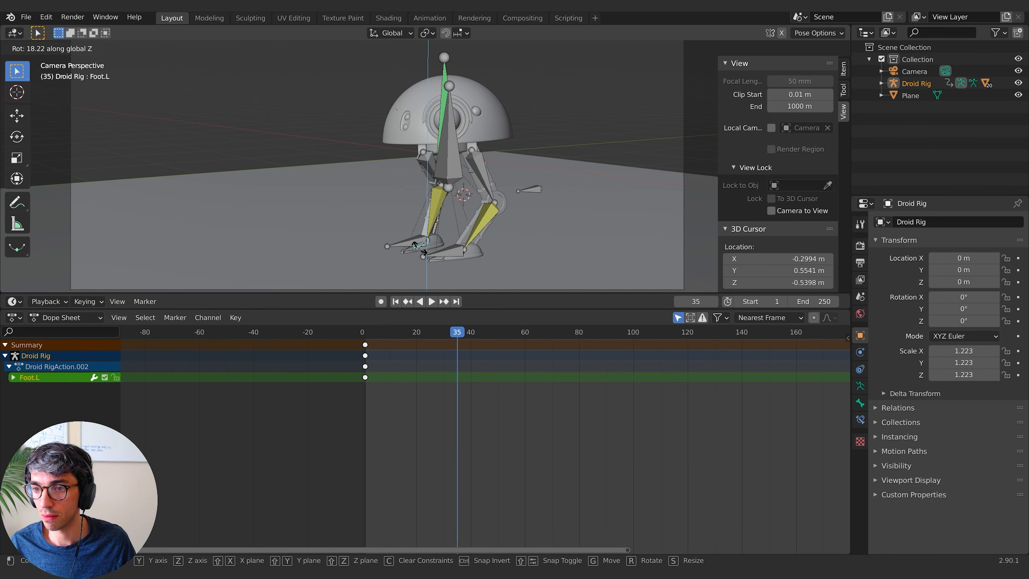
{"action": "left_click", "coordinate": [421, 244]}
Step: Move the Foot.R.Control.001 bone about -0.25 m along the global X axis
{"action": "left_click", "coordinate": [420, 244]}
{"action": "key", "text": "g"}
{"action": "key", "text": "x"}
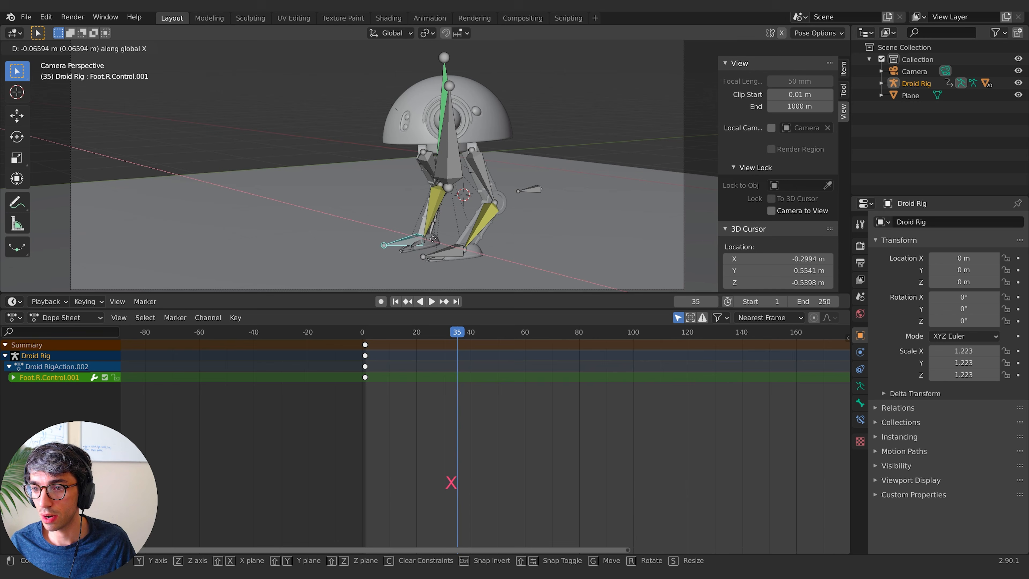
{"action": "left_click", "coordinate": [424, 236]}
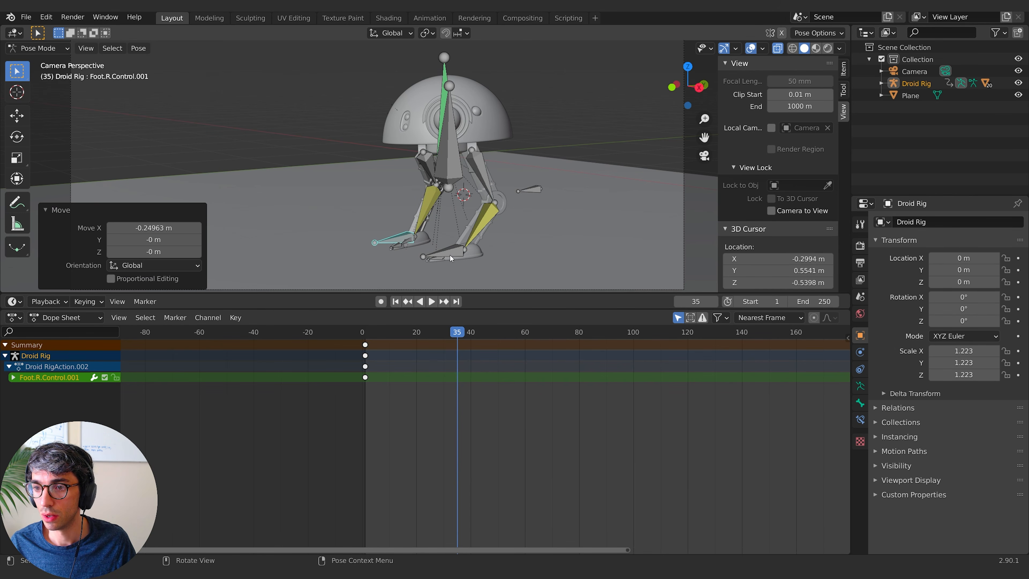
Step: Lower the Body bone about 0.078 m along the global Z axis
{"action": "left_click", "coordinate": [443, 69]}
{"action": "key", "text": "g"}
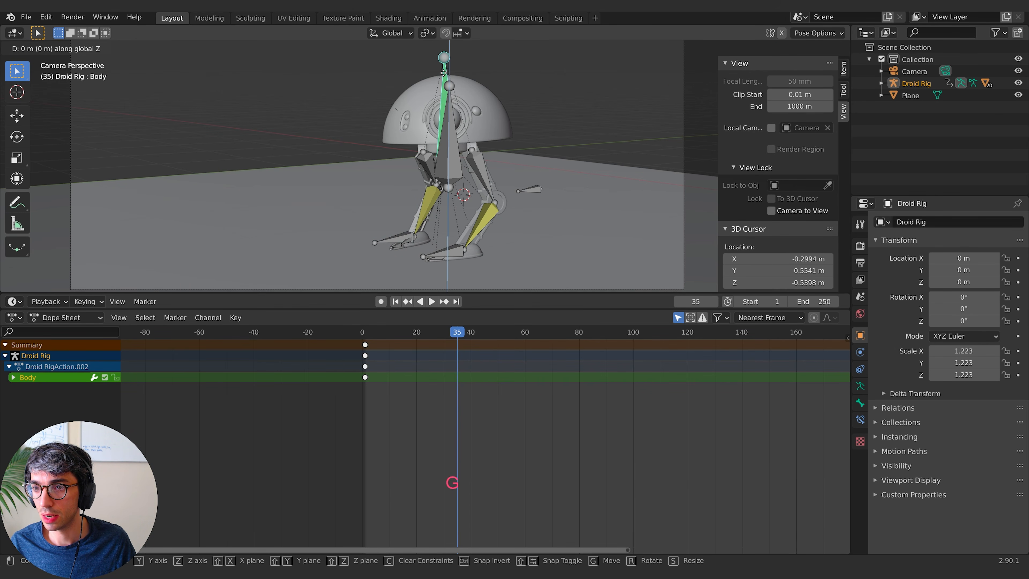
{"action": "key", "text": "z"}
{"action": "left_click", "coordinate": [445, 76]}
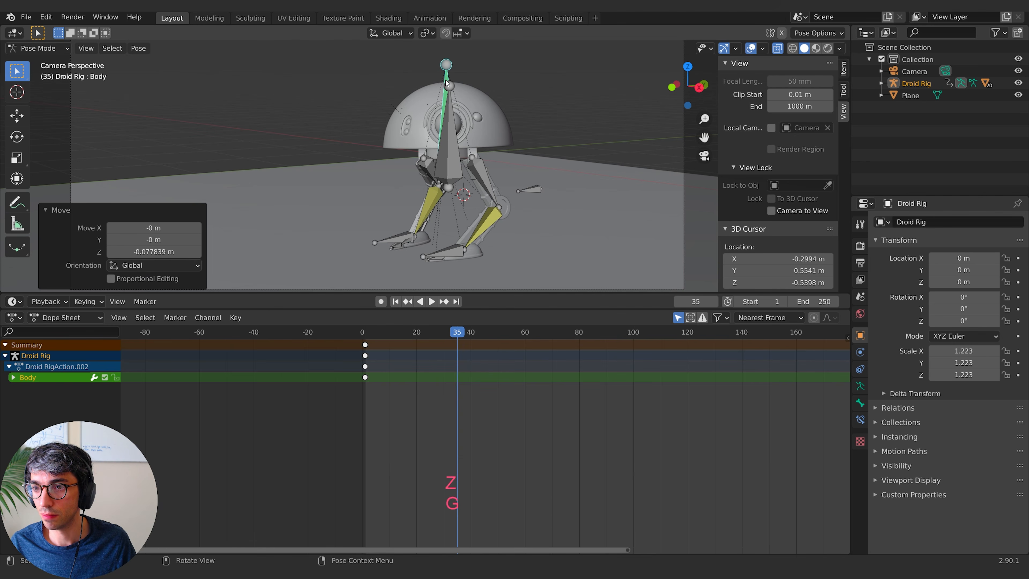
Step: Insert a Whole Character (Selected bones only) keyframe for all bones at frame 35
{"action": "key", "text": "a"}
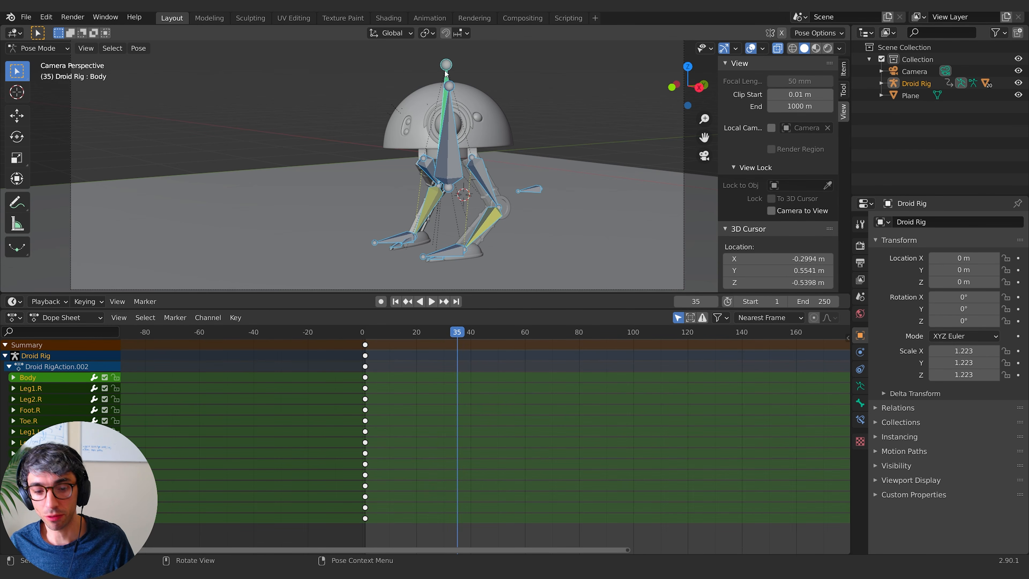
{"action": "key", "text": "i"}
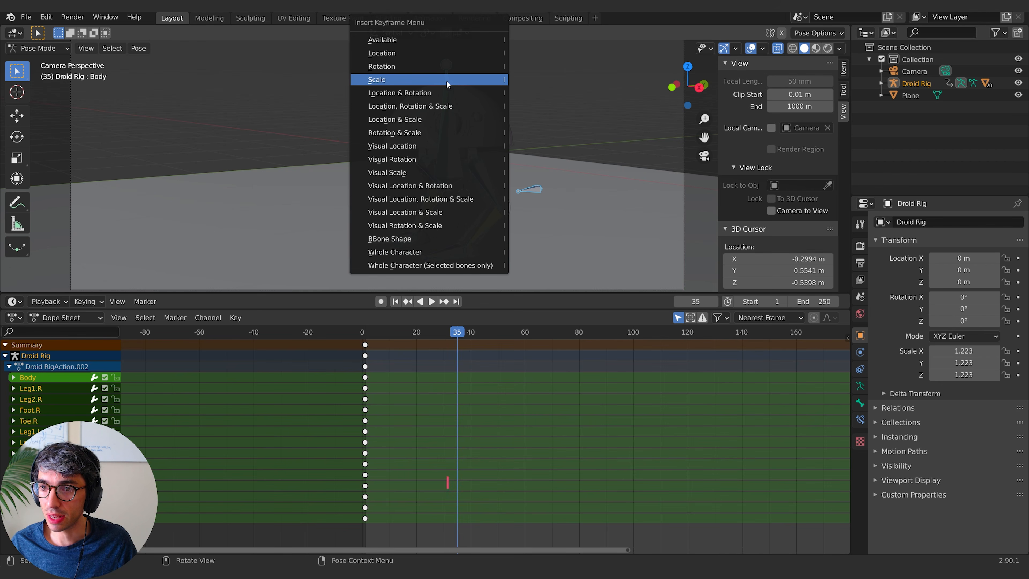
{"action": "left_click", "coordinate": [410, 265]}
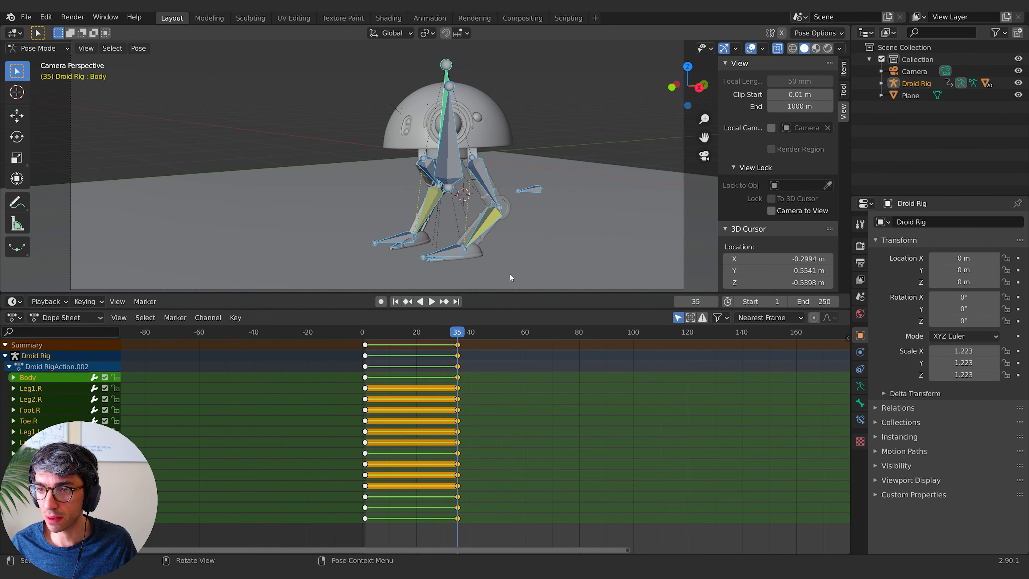
Step: At frame 63, move the Body bone backward, away from the Look Control bone
{"action": "left_click_drag", "start_coordinate": [458, 332], "coordinate": [534, 331]}
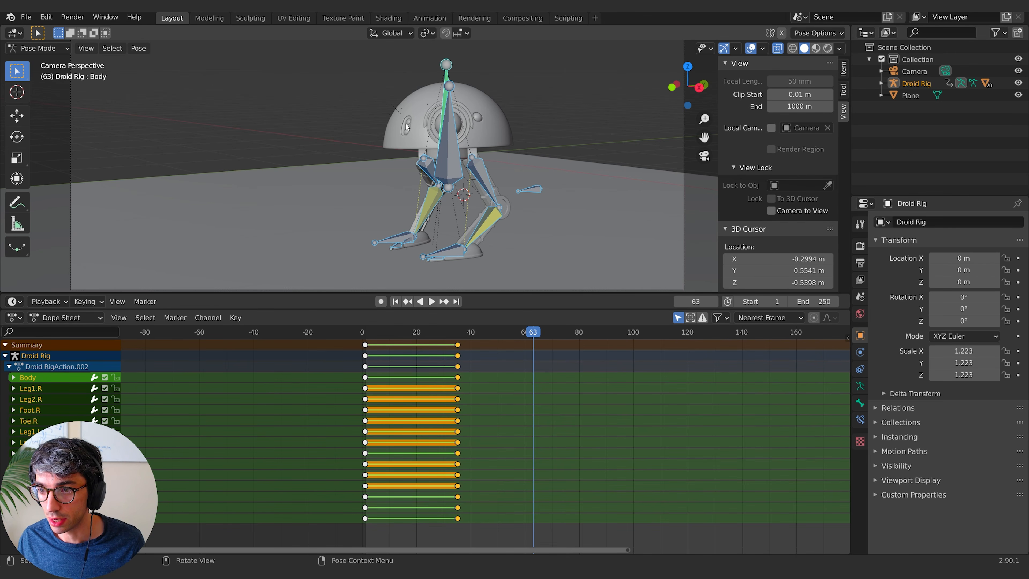
{"action": "middle_click_drag", "start_coordinate": [447, 49], "coordinate": [553, 139]}
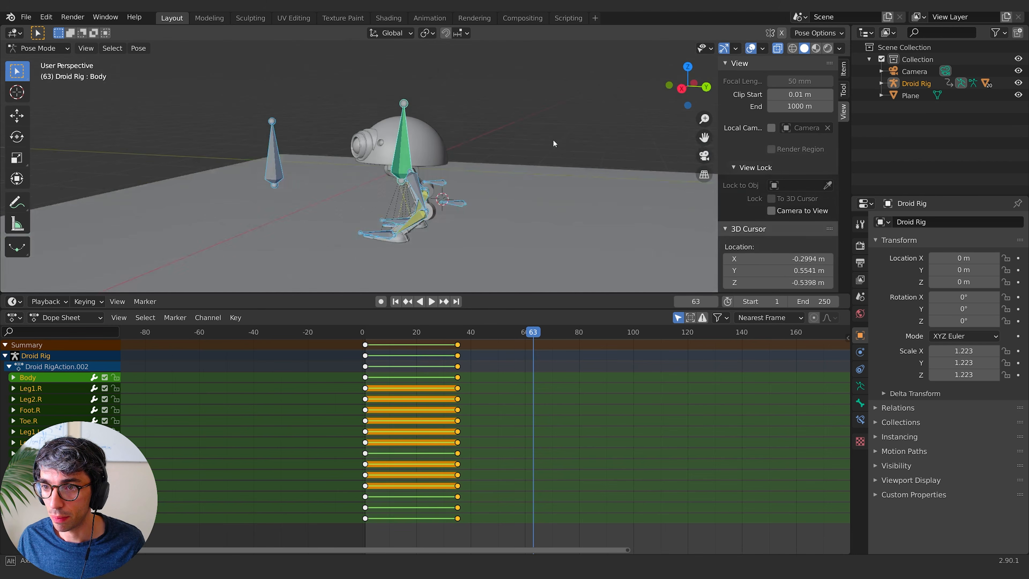
{"action": "left_click", "coordinate": [425, 168]}
{"action": "key", "text": "g"}
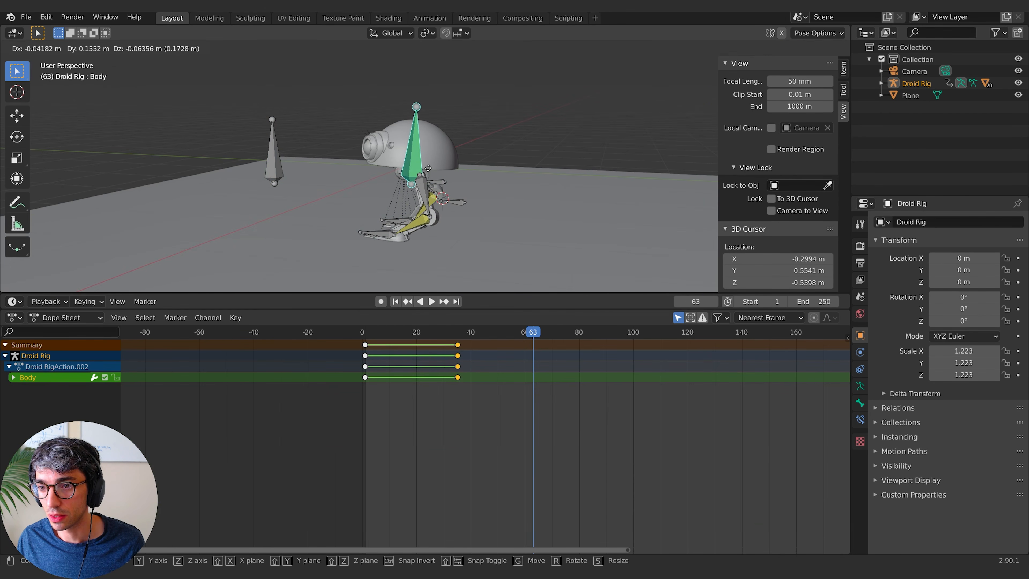
{"action": "left_click", "coordinate": [403, 228]}
Step: Move the Foot.R.Control.001 bone backward under the body with the global Z axis locked
{"action": "left_click", "coordinate": [428, 228]}
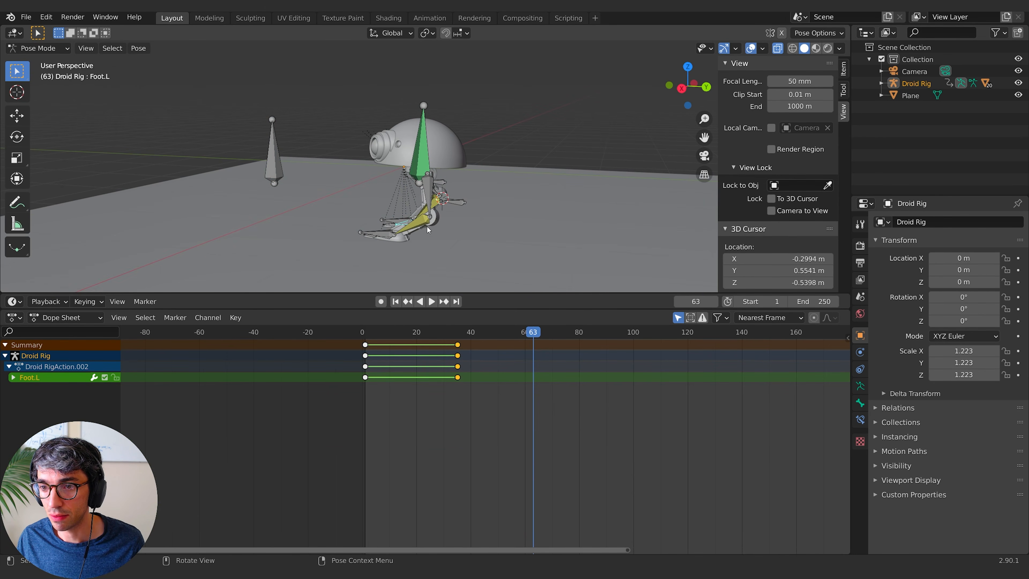
{"action": "left_click", "coordinate": [400, 222]}
{"action": "middle_click_drag", "start_coordinate": [411, 223], "coordinate": [428, 252]}
{"action": "key", "text": "g"}
{"action": "key", "text": "shift+z"}
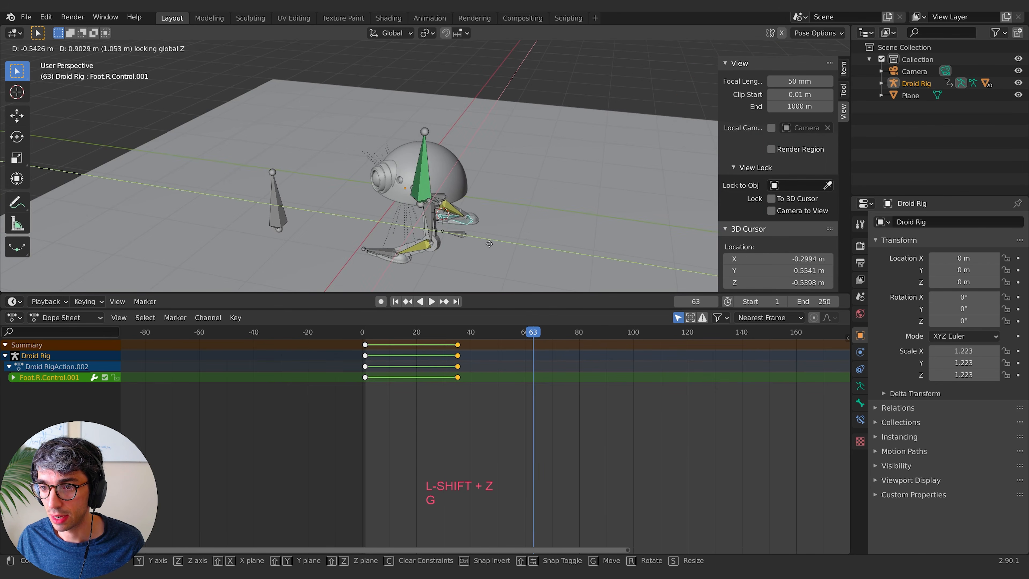
{"action": "left_click", "coordinate": [459, 257]}
Step: Rotate the Foot.R bone around the global Z axis to turn the foot
{"action": "middle_click_drag", "start_coordinate": [542, 198], "coordinate": [465, 236]}
{"action": "left_click", "coordinate": [470, 238]}
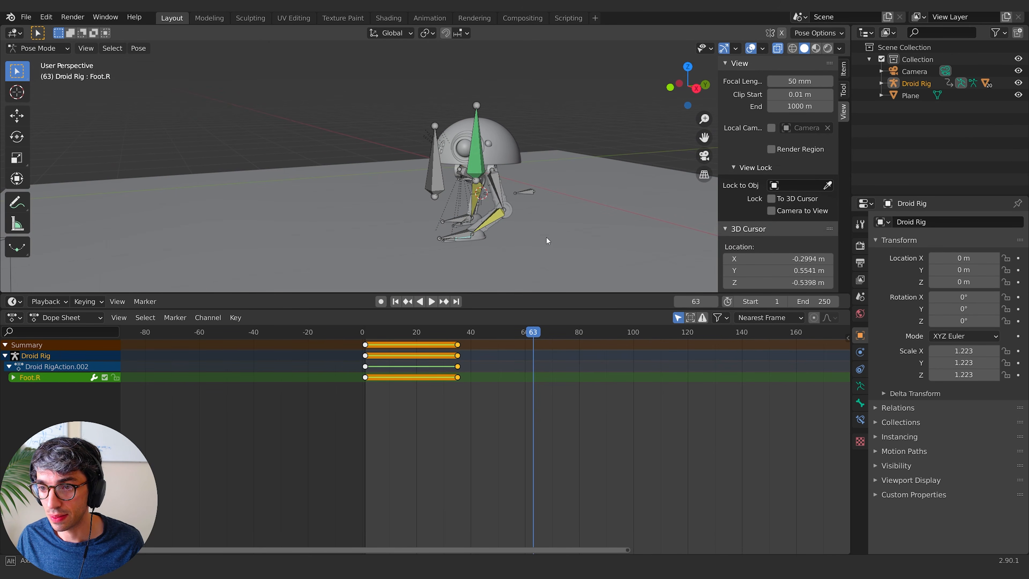
{"action": "middle_click_drag", "start_coordinate": [546, 236], "coordinate": [472, 249]}
{"action": "key", "text": "r"}
{"action": "key", "text": "z"}
{"action": "left_click", "coordinate": [488, 255]}
Step: Move the Foot.R.Control bone about -0.108 m along X and 0.714 m along Y with the global Z axis locked
{"action": "left_click", "coordinate": [451, 235]}
{"action": "key", "text": "g"}
{"action": "key", "text": "shift+z"}
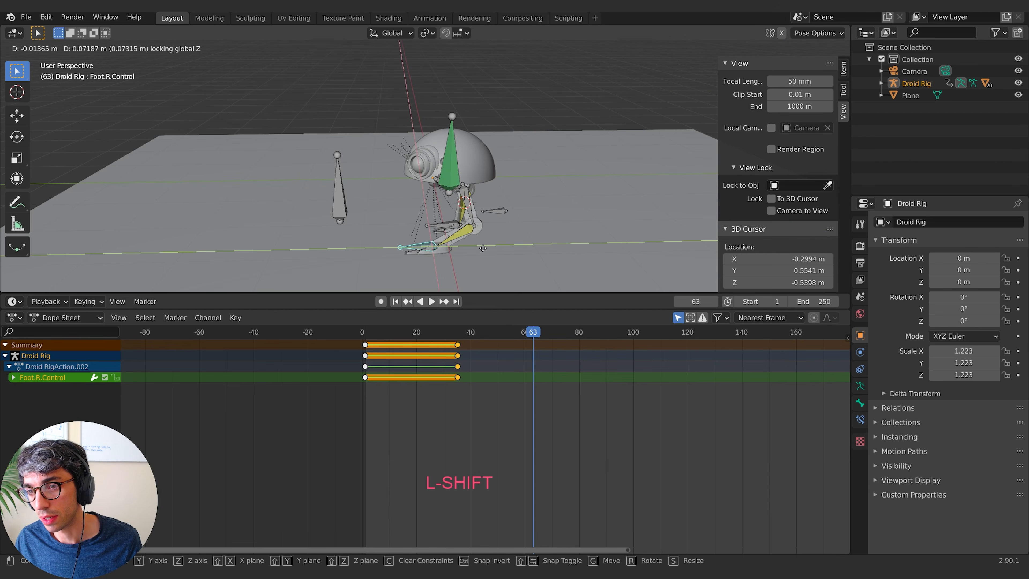
{"action": "left_click", "coordinate": [515, 249]}
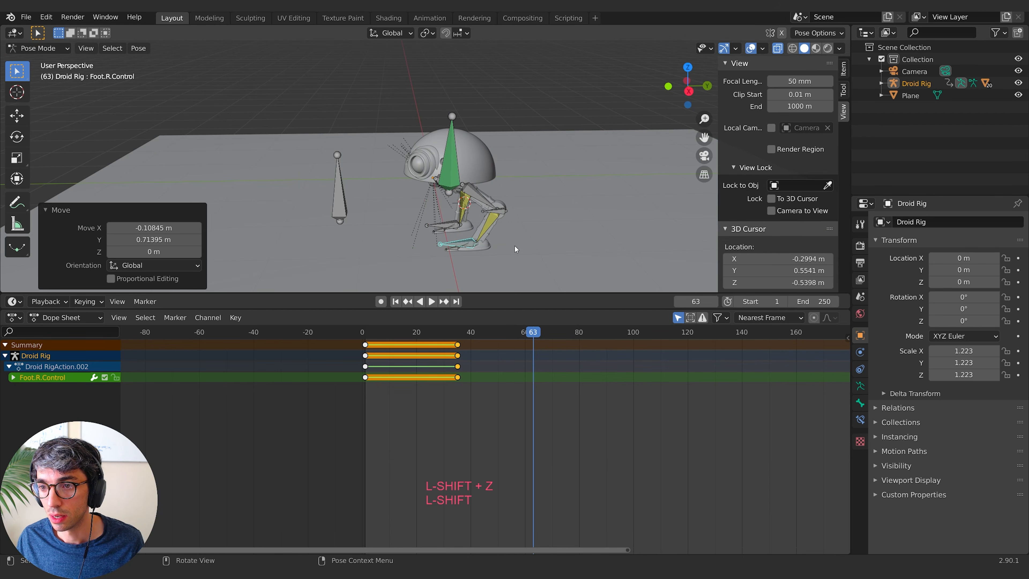
Step: Move the Look Control bone farther out in front of the droid's eye and slightly upward
{"action": "key", "text": "KP_0"}
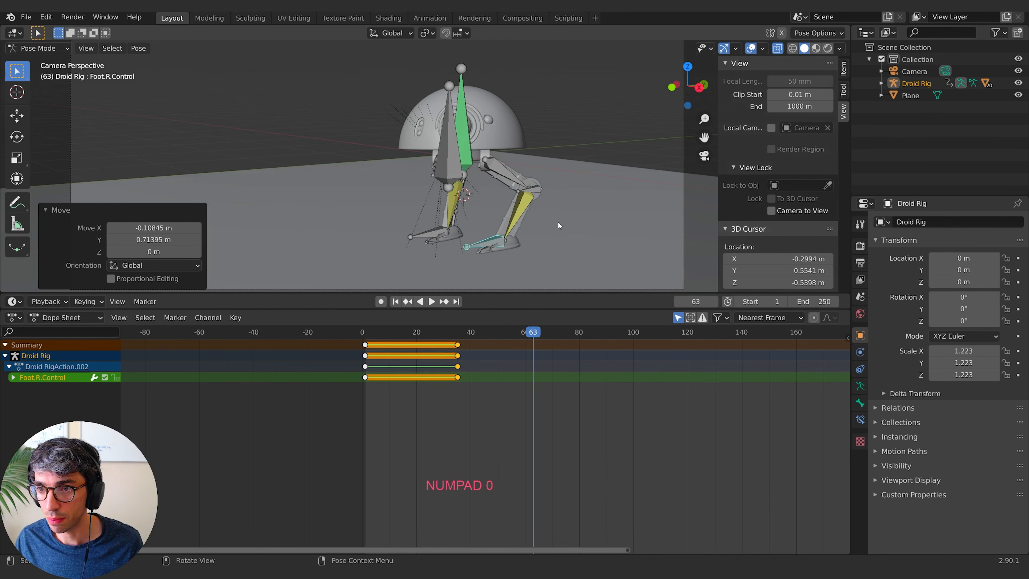
{"action": "left_click", "coordinate": [470, 102]}
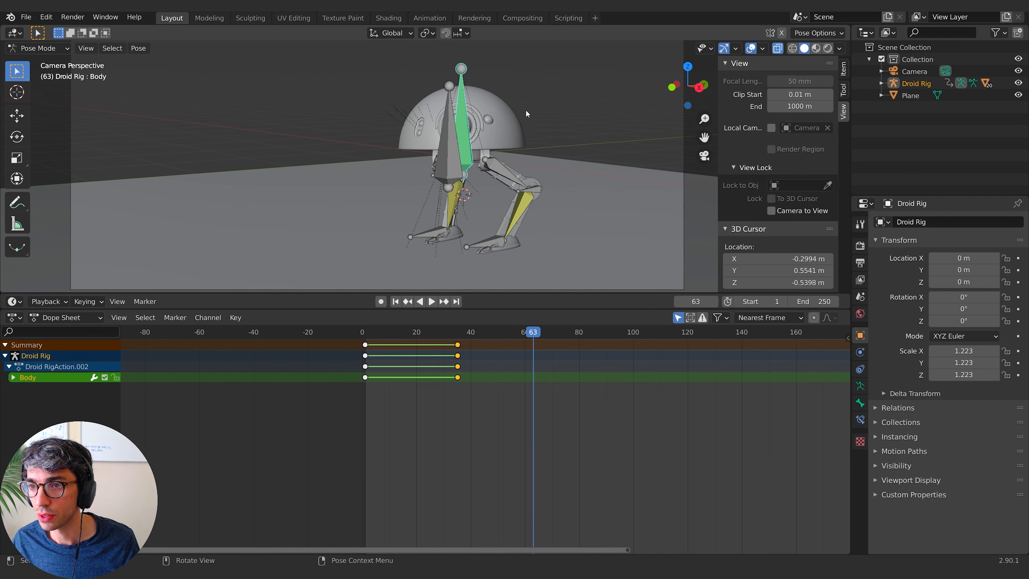
{"action": "middle_click_drag", "start_coordinate": [523, 114], "coordinate": [436, 104]}
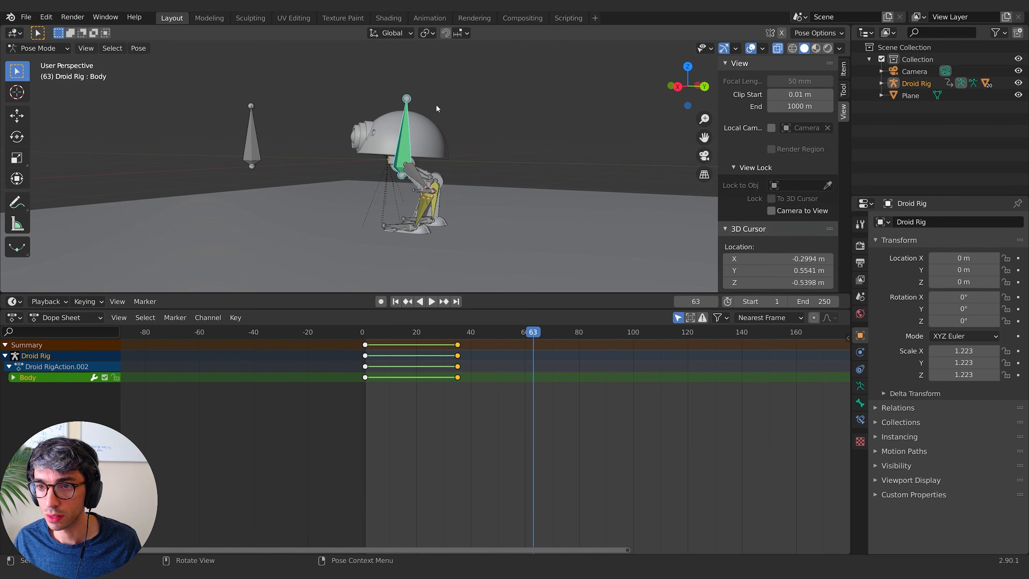
{"action": "left_click", "coordinate": [249, 149]}
{"action": "key", "text": "g"}
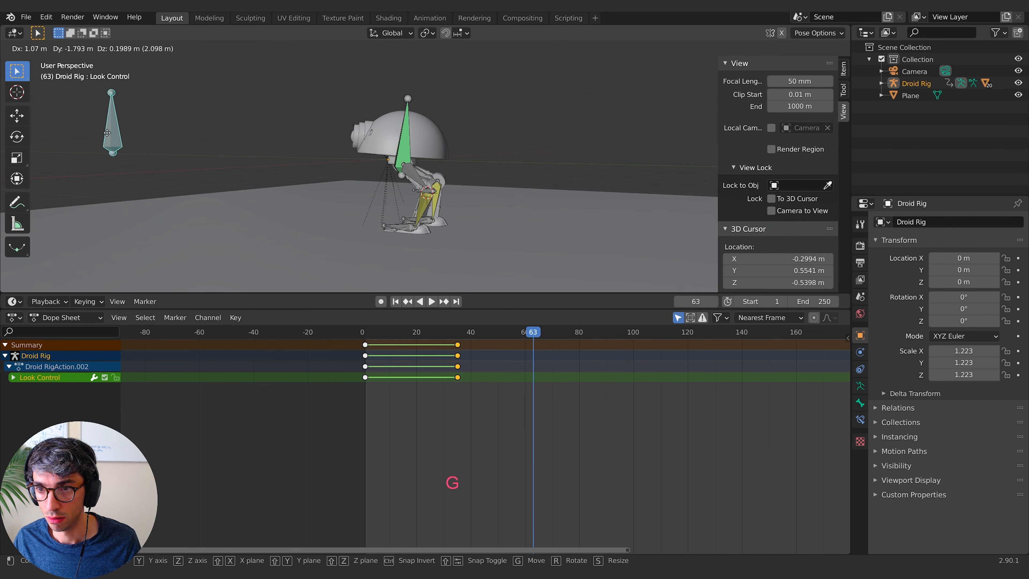
{"action": "left_click", "coordinate": [100, 136]}
Step: Rotate the Body bone about -20.7° in the side view and about -13.3° in the camera view
{"action": "left_click", "coordinate": [403, 133]}
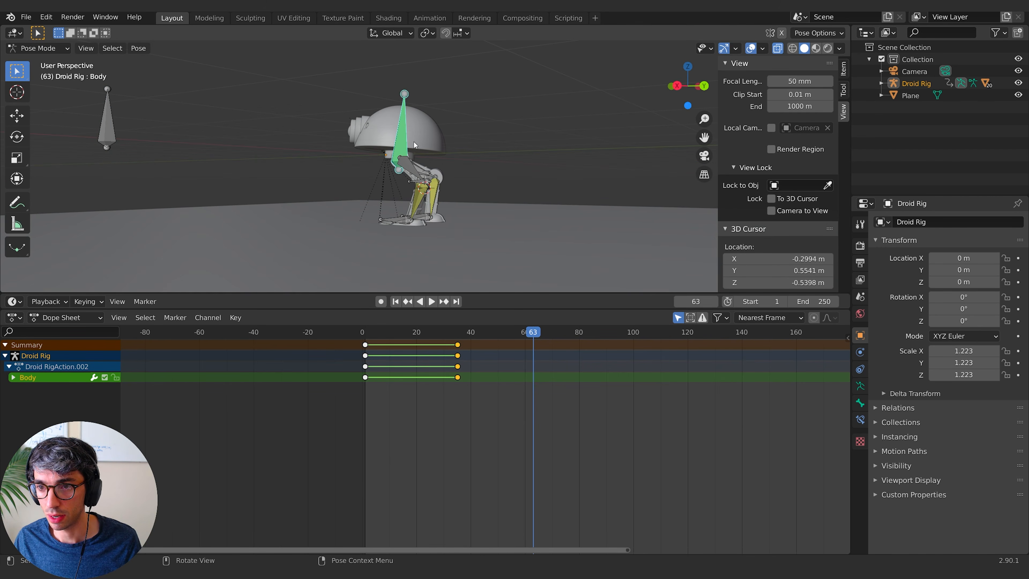
{"action": "key", "text": "r"}
{"action": "left_click", "coordinate": [413, 147]}
{"action": "key", "text": "KP_0"}
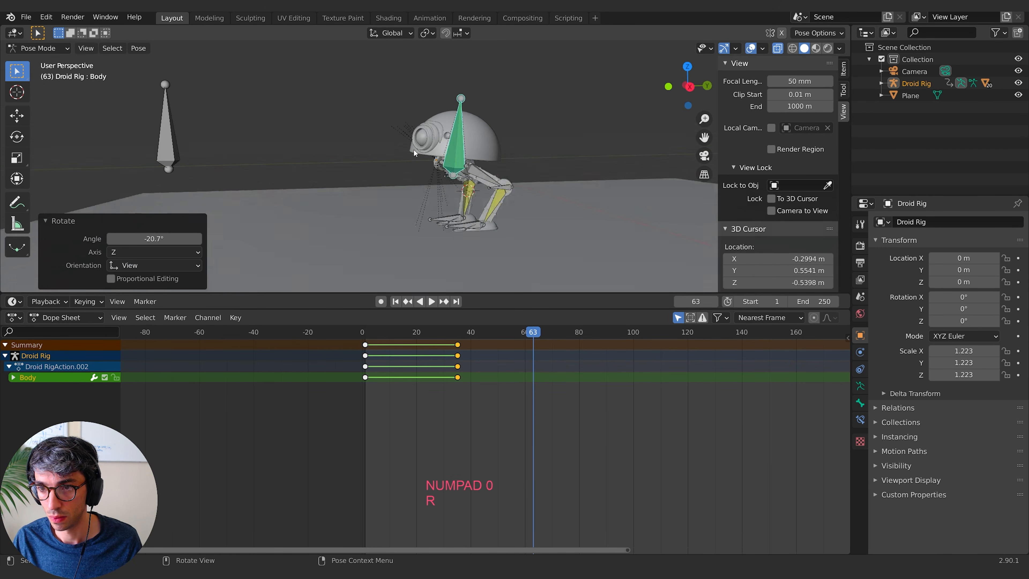
{"action": "key", "text": "r"}
{"action": "left_click", "coordinate": [524, 107]}
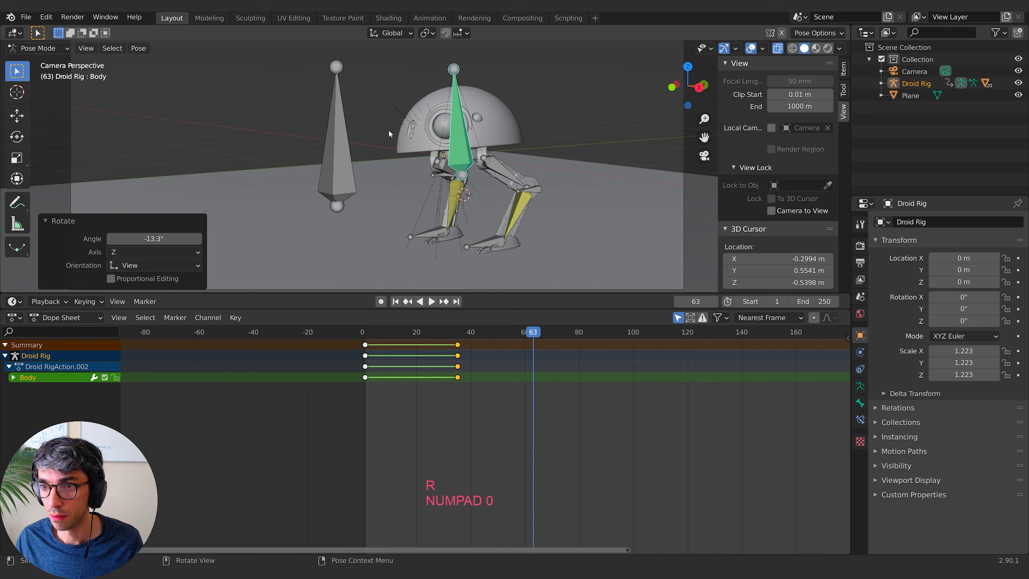
Step: Move the Look Control bone about 0.41 m along X and 0.59 m along Y, in front of the droid in the camera view
{"action": "left_click", "coordinate": [351, 164]}
{"action": "key", "text": "g"}
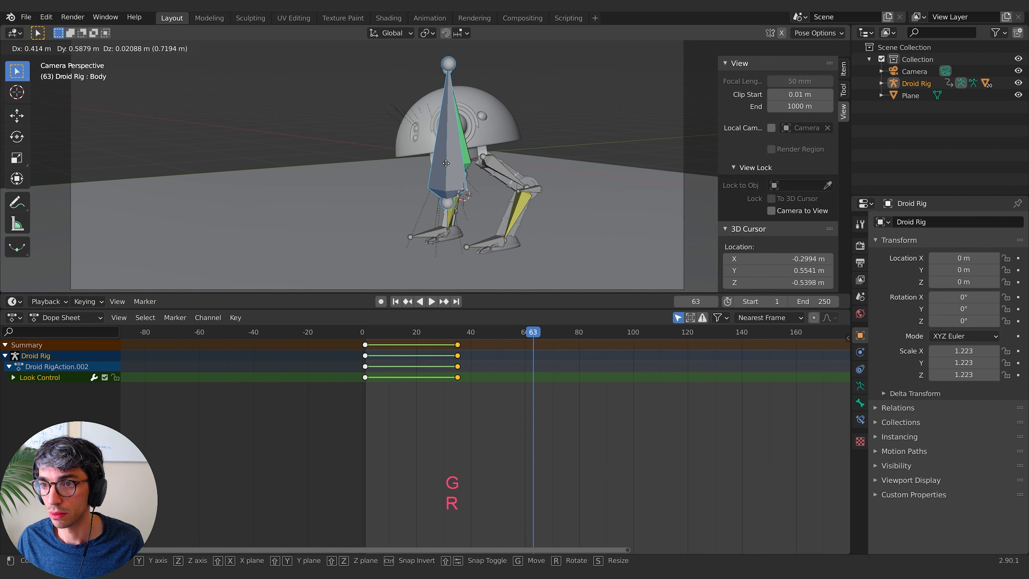
{"action": "left_click", "coordinate": [445, 164]}
Step: Lower the Body bone along the global Z axis so the droid crouches
{"action": "left_click", "coordinate": [466, 139]}
{"action": "key", "text": "g"}
{"action": "key", "text": "z"}
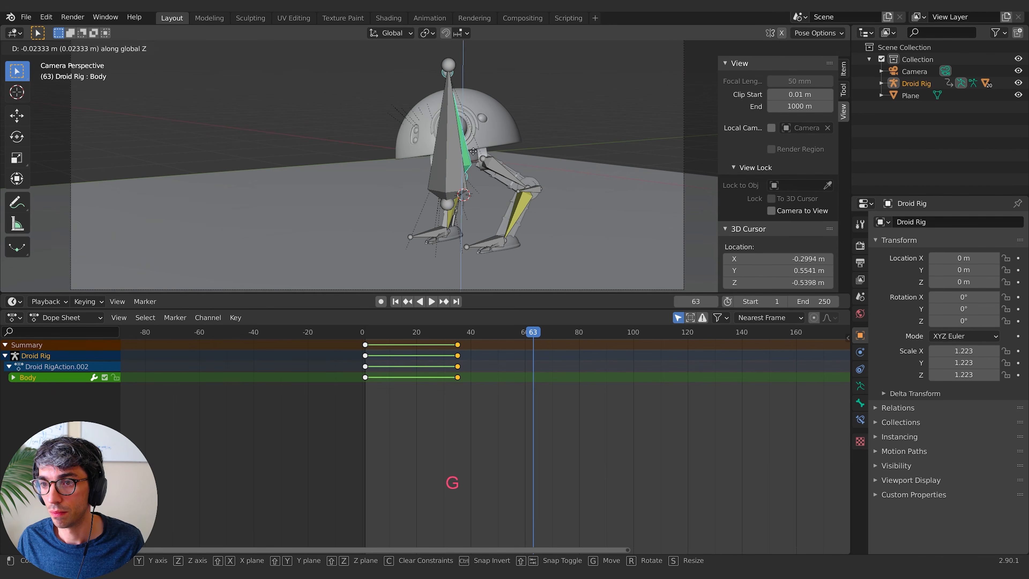
{"action": "left_click", "coordinate": [478, 168]}
Step: Lower the Look Control bone about 0.23 m along global Z and shift it about 0.035 m in X and 0.049 m in Y
{"action": "left_click", "coordinate": [449, 182]}
{"action": "key", "text": "g"}
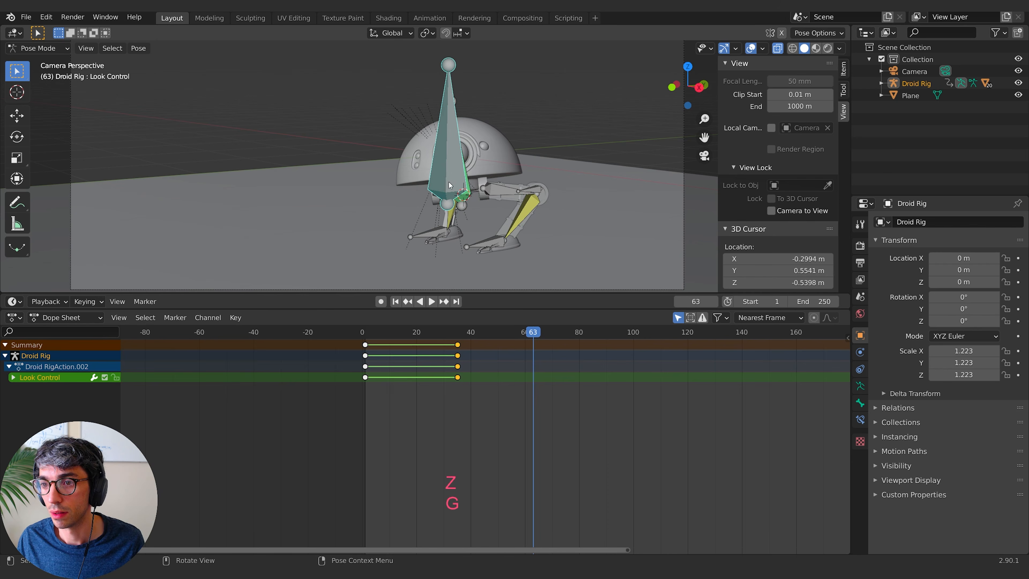
{"action": "key", "text": "z"}
{"action": "left_click", "coordinate": [455, 220]}
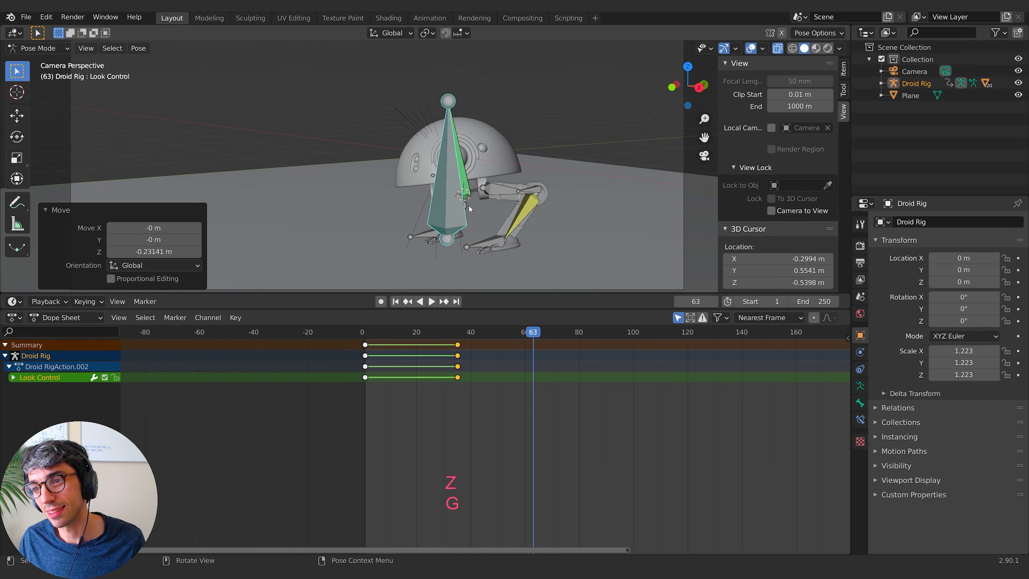
{"action": "key", "text": "g"}
{"action": "left_click", "coordinate": [468, 217]}
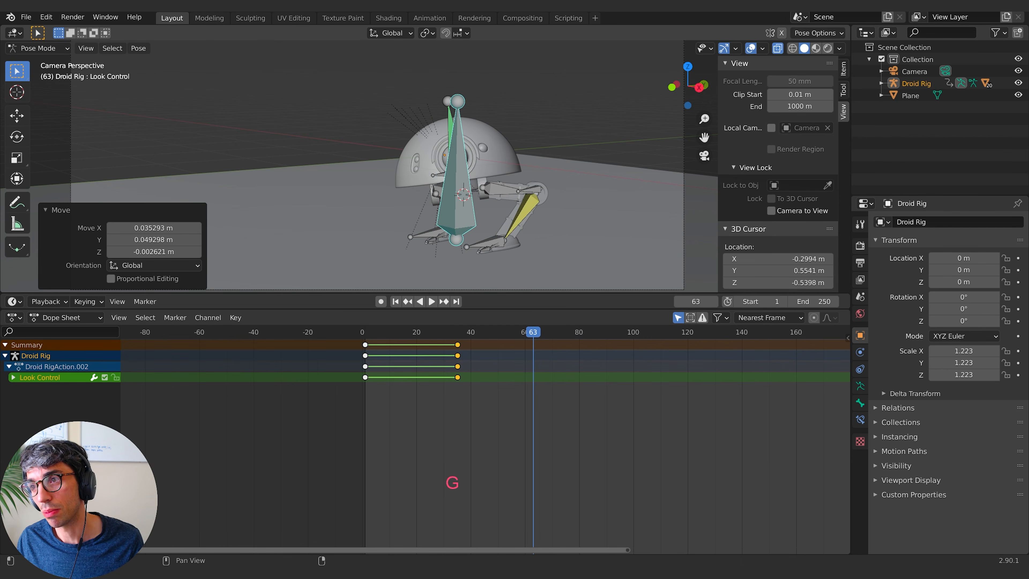
Step: Check the crouch pose with the viewport overlays hidden, restore them, and insert a whole-character keyframe for all bones at frame 63
{"action": "left_click", "coordinate": [750, 49]}
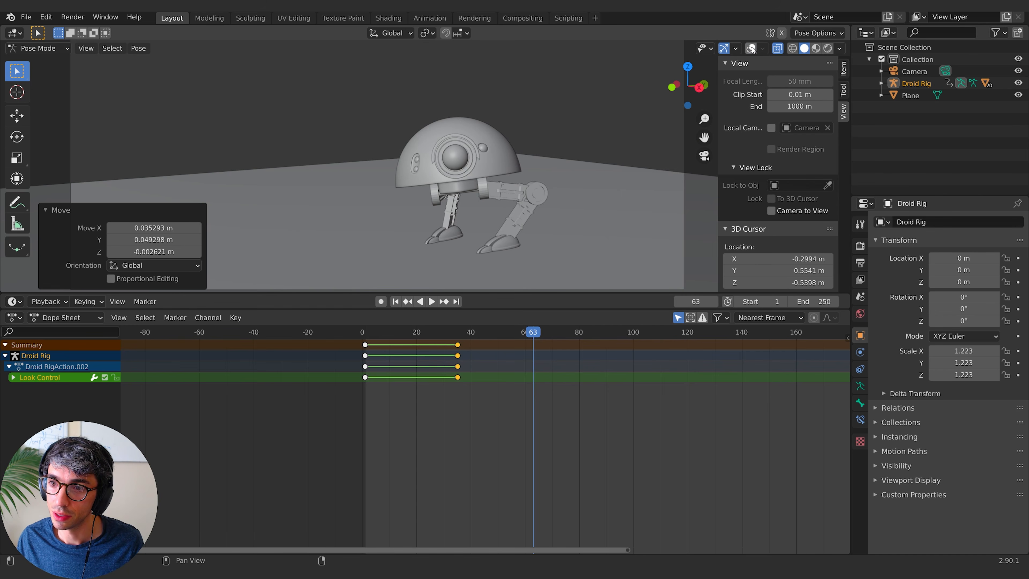
{"action": "left_click", "coordinate": [751, 48]}
{"action": "key", "text": "a"}
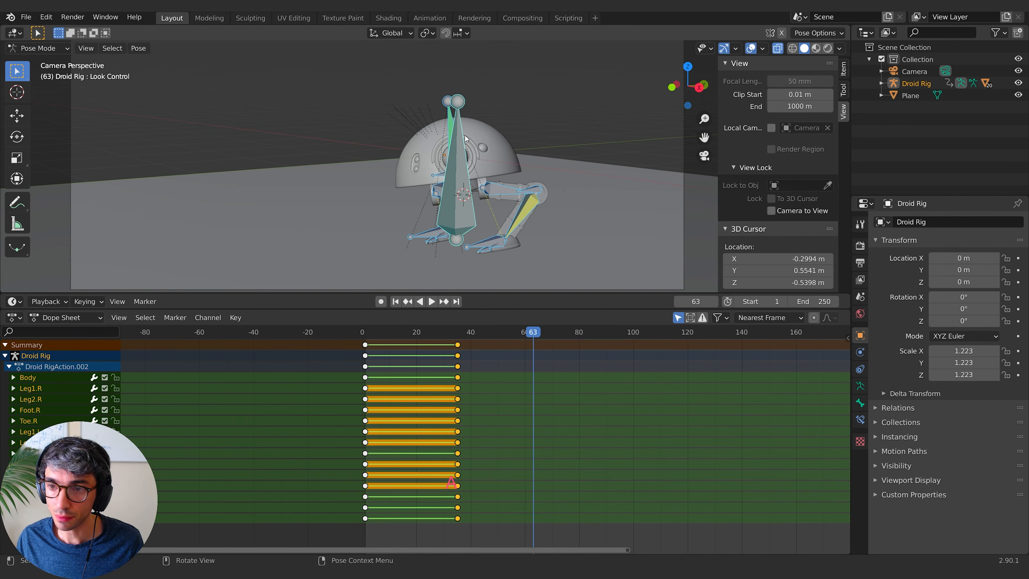
{"action": "key", "text": "i"}
{"action": "left_click", "coordinate": [444, 253]}
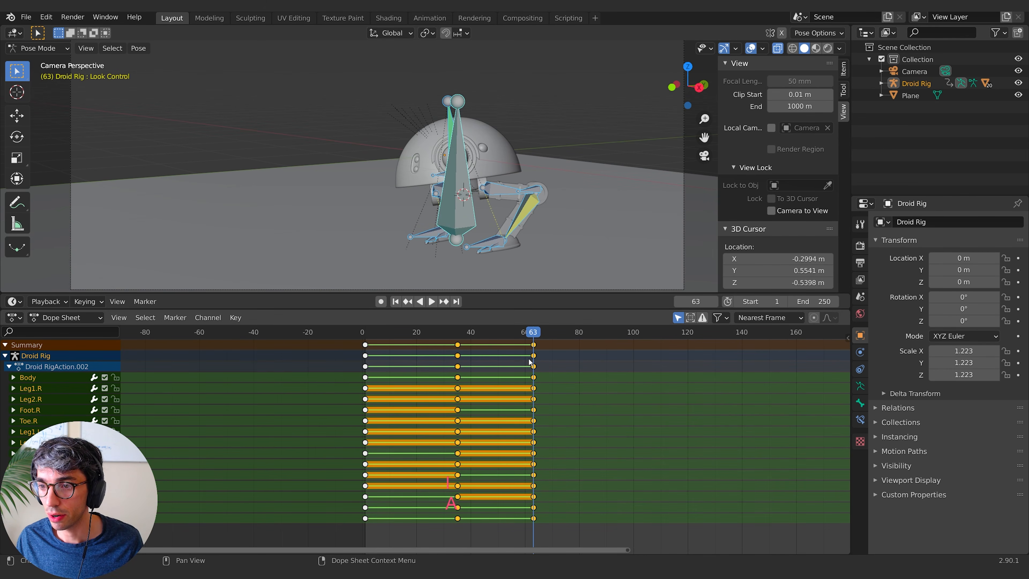
Step: Play back the animation from frame 1 past the keyed crouch pose
{"action": "left_click_drag", "start_coordinate": [535, 333], "coordinate": [365, 334]}
{"action": "key", "text": "space"}
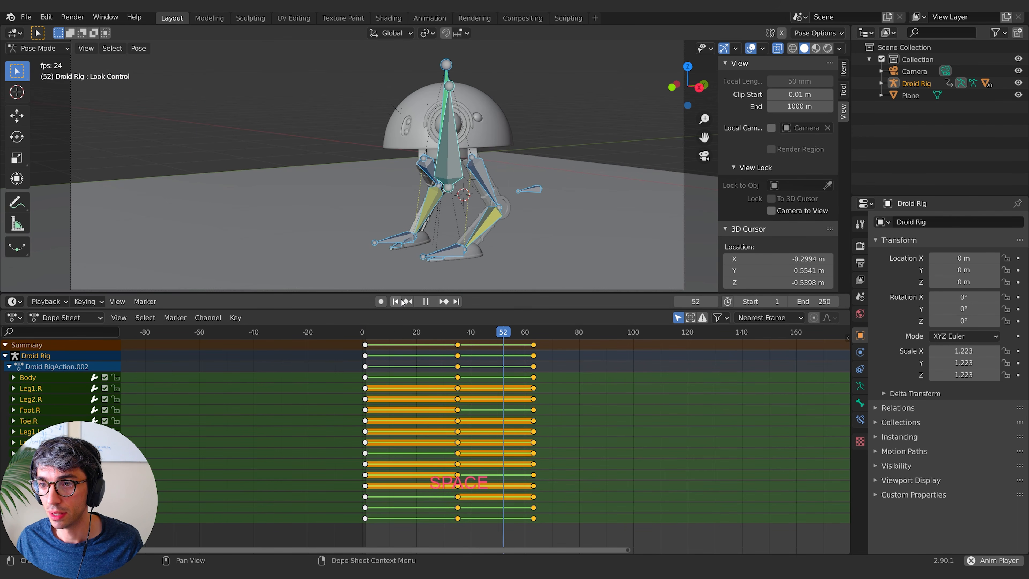
{"action": "key", "text": "space"}
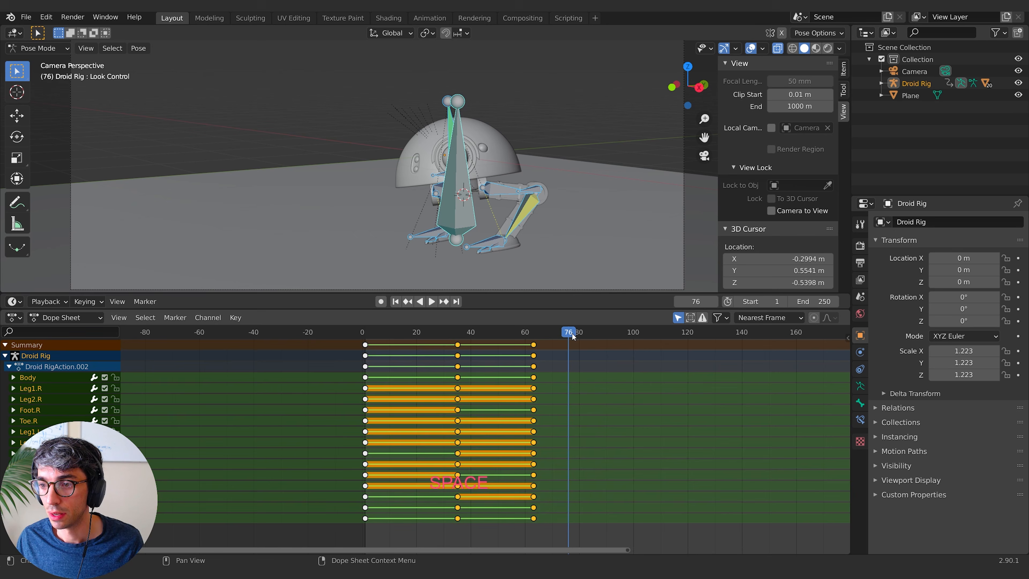
Step: At frame 85, raise the Body bone about 1.16 m along the global Z axis
{"action": "left_click_drag", "start_coordinate": [573, 337], "coordinate": [593, 335]}
{"action": "middle_click_drag", "start_coordinate": [567, 227], "coordinate": [517, 203]}
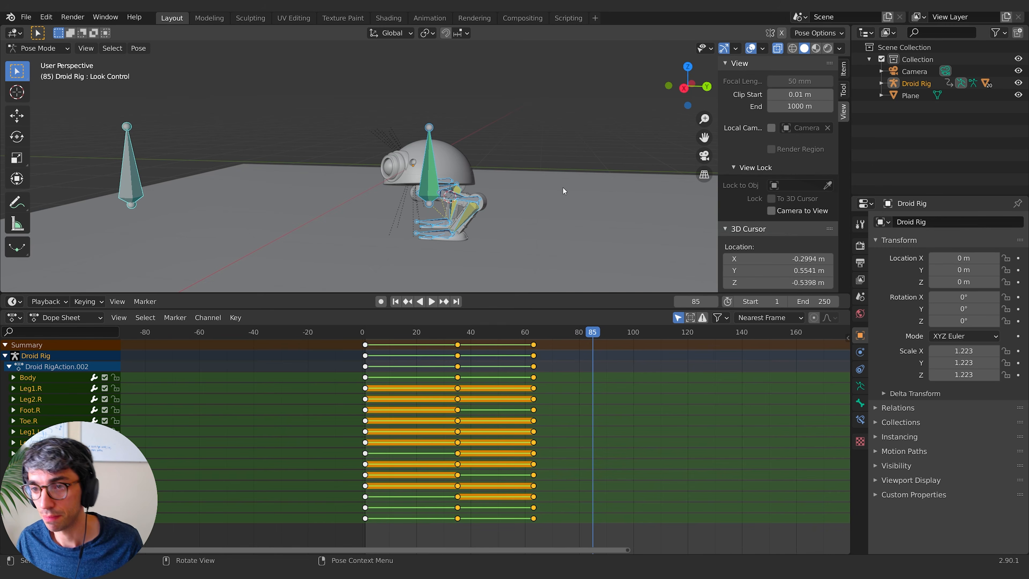
{"action": "middle_click_drag", "start_coordinate": [563, 187], "coordinate": [478, 195]}
{"action": "left_click", "coordinate": [436, 170]}
{"action": "key", "text": "g"}
{"action": "key", "text": "z"}
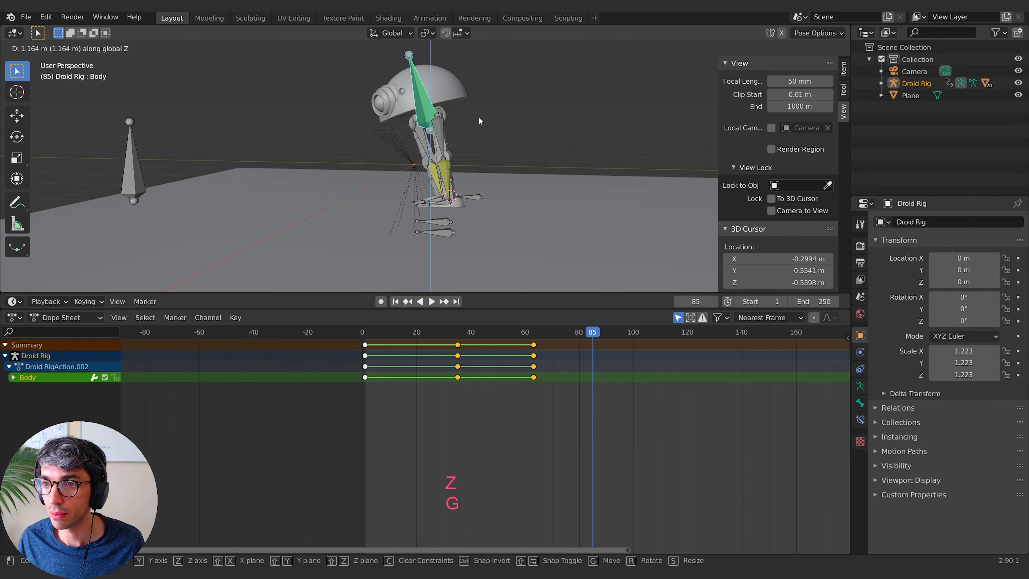
{"action": "left_click", "coordinate": [471, 120]}
Step: Move the Body bone about -0.36 m along X and 0.93 m along Y with the global Z axis locked
{"action": "middle_click_drag", "start_coordinate": [472, 119], "coordinate": [464, 137]}
{"action": "key", "text": "g"}
{"action": "key", "text": "shift+z"}
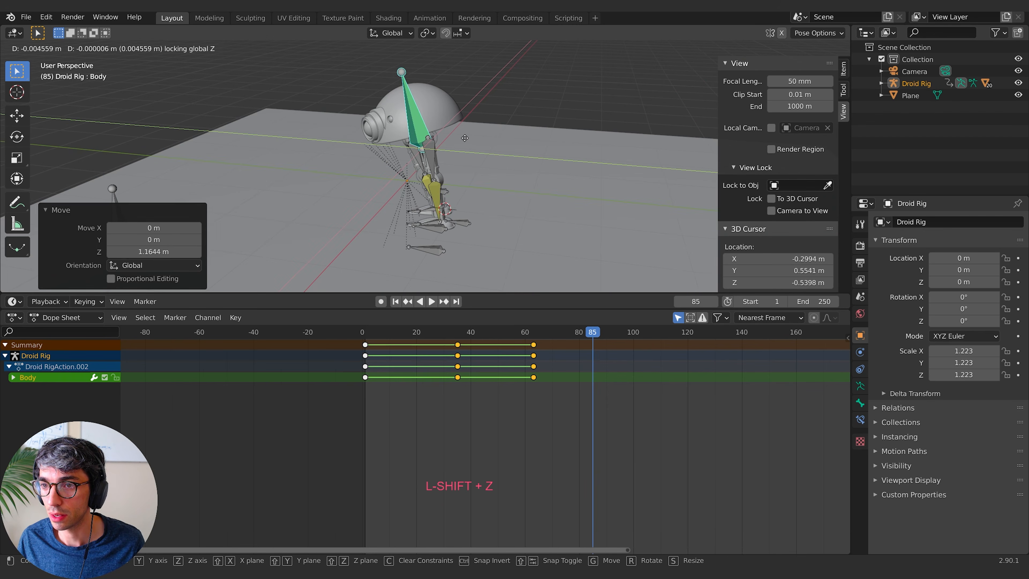
{"action": "left_click", "coordinate": [582, 146]}
Step: Move the Leg1.R.Pole bone along the global Y axis and reposition it freely behind the droid's legs
{"action": "middle_click_drag", "start_coordinate": [582, 146], "coordinate": [569, 154]}
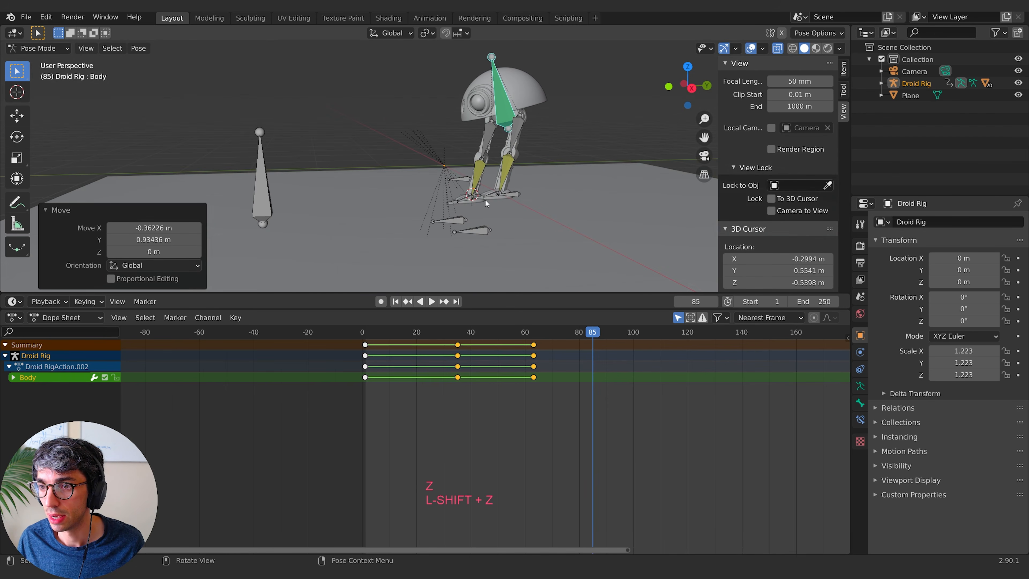
{"action": "left_click", "coordinate": [516, 196]}
{"action": "middle_click_drag", "start_coordinate": [515, 197], "coordinate": [515, 178]}
{"action": "scroll", "coordinate": [521, 193], "scroll_direction": "up", "scroll_amount": 3}
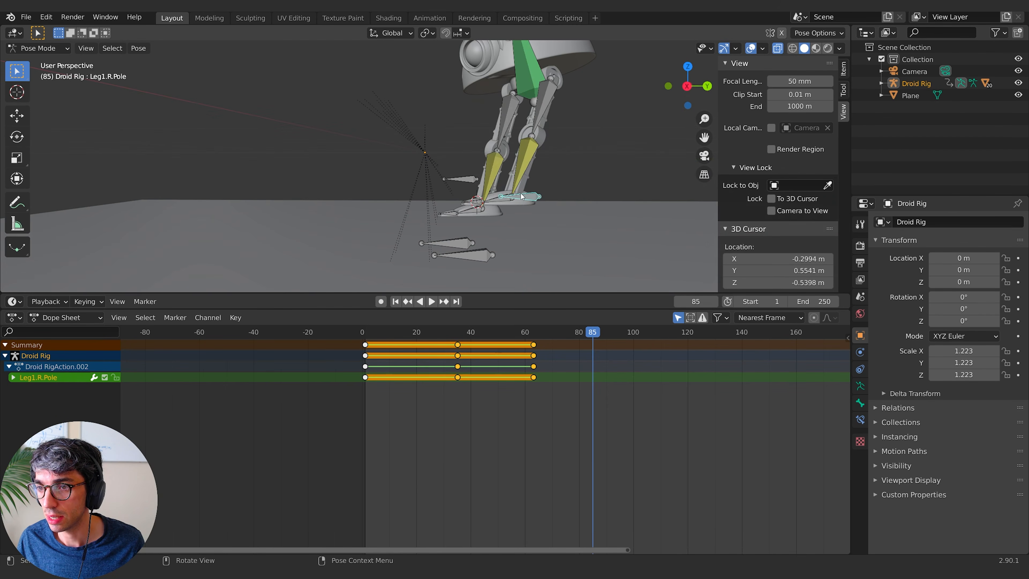
{"action": "key", "text": "g"}
{"action": "key", "text": "Escape"}
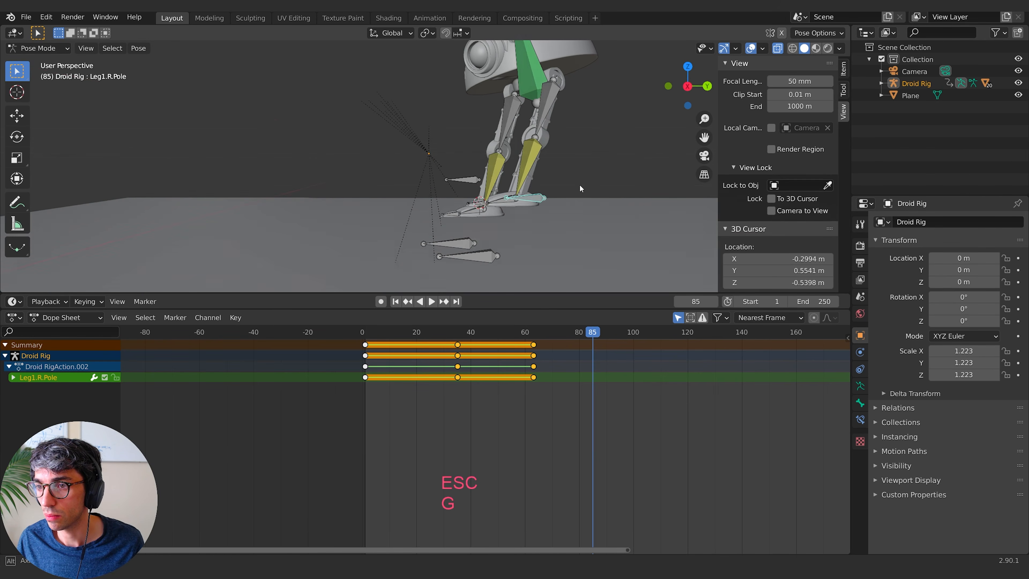
{"action": "middle_click_drag", "start_coordinate": [580, 184], "coordinate": [494, 201]}
{"action": "key", "text": "g"}
{"action": "key", "text": "y"}
{"action": "left_click", "coordinate": [622, 197]}
{"action": "middle_click_drag", "start_coordinate": [622, 196], "coordinate": [445, 185]}
{"action": "key", "text": "g"}
{"action": "left_click", "coordinate": [460, 195]}
Step: Move the Leg1.R.Pole.001 bone backward along the global Y axis, behind the droid's legs
{"action": "left_click", "coordinate": [370, 243]}
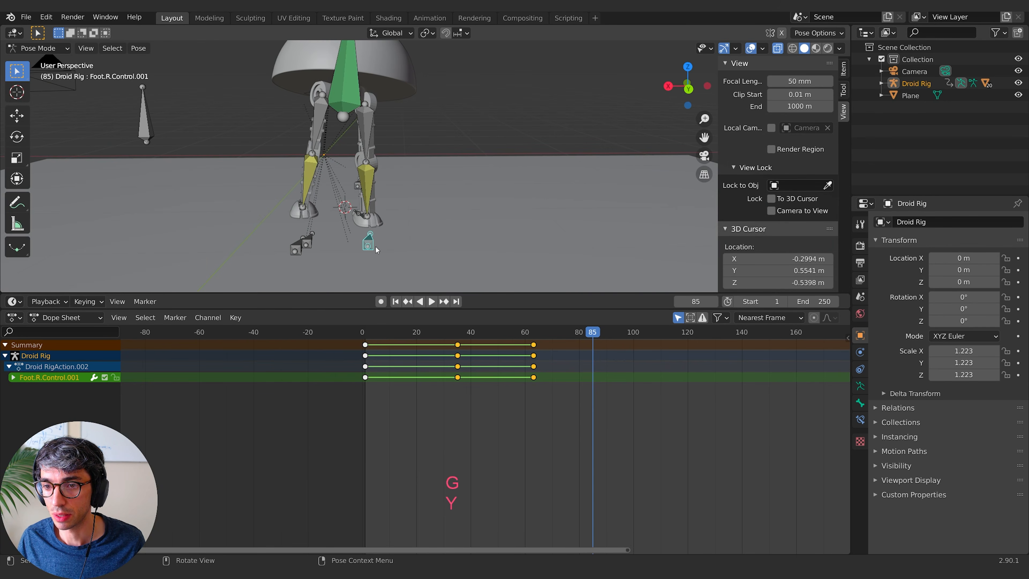
{"action": "key", "text": "g"}
{"action": "key", "text": "g"}
{"action": "key", "text": "Escape"}
{"action": "middle_click_drag", "start_coordinate": [425, 234], "coordinate": [399, 198]}
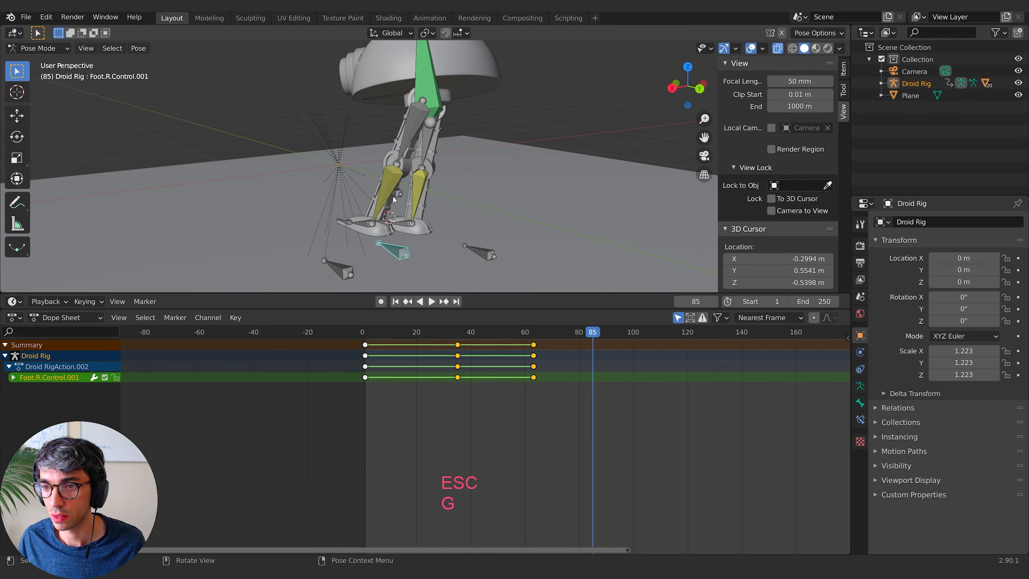
{"action": "left_click", "coordinate": [401, 197]}
{"action": "key", "text": "g"}
{"action": "key", "text": "y"}
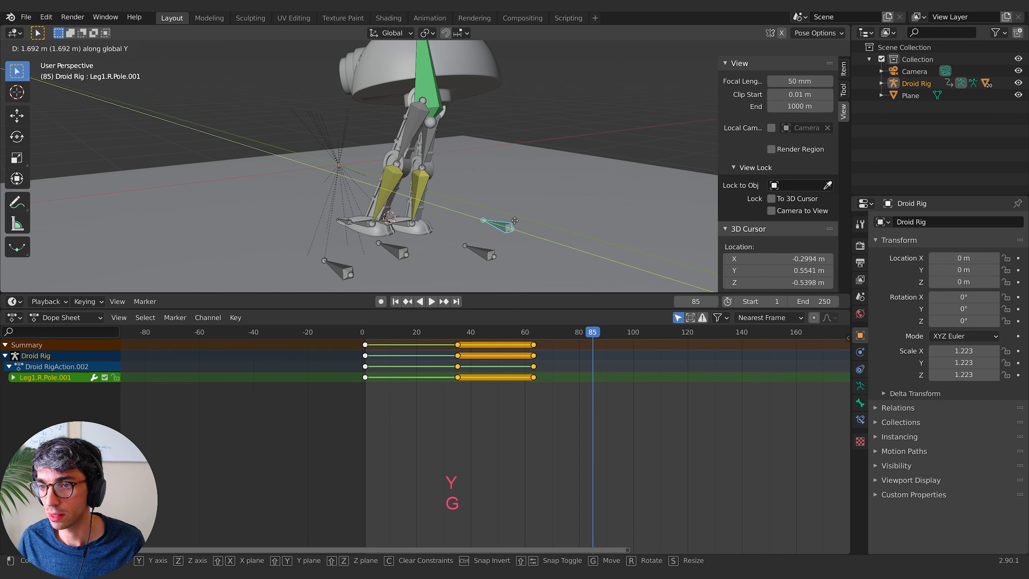
{"action": "left_click", "coordinate": [482, 236]}
Step: Raise both leg pole bones to roughly knee height, moving Leg1.R.Pole along the global Z axis
{"action": "middle_click_drag", "start_coordinate": [482, 236], "coordinate": [492, 214]}
{"action": "key", "text": "g"}
{"action": "left_click", "coordinate": [528, 161]}
{"action": "middle_click_drag", "start_coordinate": [528, 161], "coordinate": [501, 247]}
{"action": "left_click", "coordinate": [502, 247]}
{"action": "key", "text": "g"}
{"action": "key", "text": "z"}
{"action": "left_click", "coordinate": [504, 170]}
Step: Move Leg1.R.Pole about -0.41 m along X and -0.23 m along Y, and shift Leg1.R.Pole.001 sideways behind its own leg
{"action": "middle_click_drag", "start_coordinate": [504, 171], "coordinate": [616, 189]}
{"action": "key", "text": "g"}
{"action": "left_click", "coordinate": [549, 146]}
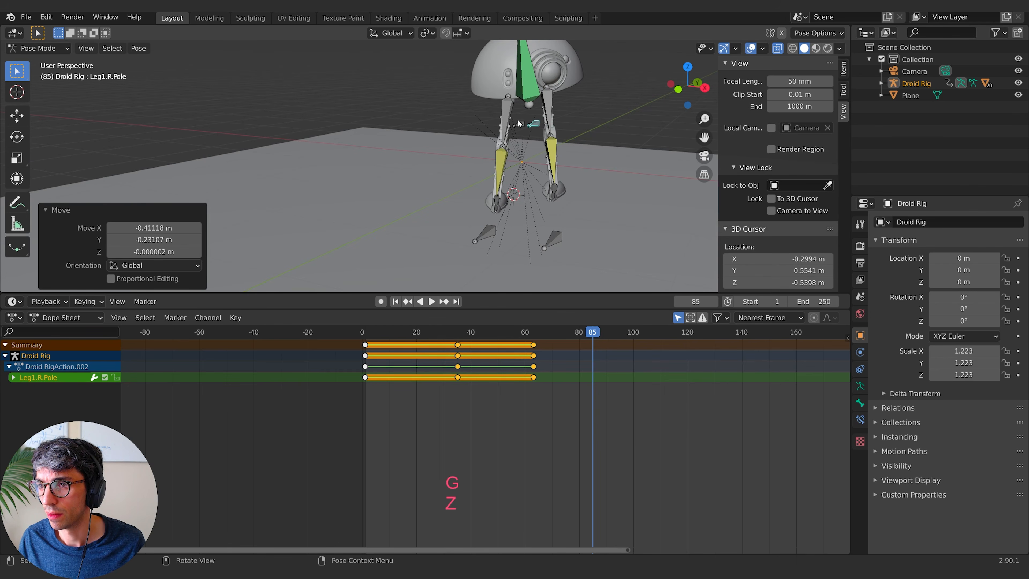
{"action": "left_click", "coordinate": [523, 124]}
{"action": "key", "text": "g"}
{"action": "left_click", "coordinate": [475, 122]}
Step: Move Leg1.R.Pole about -0.14 m in X and -0.09 m in Y, and Leg1.R.Pole.001 about -0.26 m in X and -0.15 m in Y
{"action": "left_click", "coordinate": [528, 124]}
{"action": "key", "text": "g"}
{"action": "left_click", "coordinate": [517, 125]}
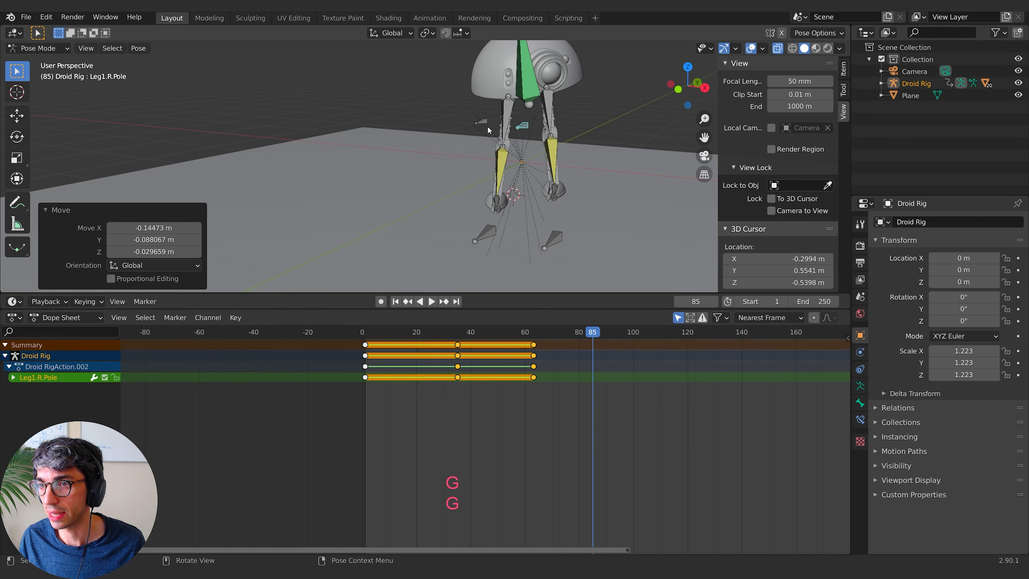
{"action": "left_click", "coordinate": [484, 122]}
{"action": "key", "text": "g"}
{"action": "left_click", "coordinate": [461, 120]}
Step: Raise the Foot.R.Control bone up and backward off the ground, and rotate the Foot.R bone so its toes point down
{"action": "middle_click_drag", "start_coordinate": [461, 120], "coordinate": [527, 214]}
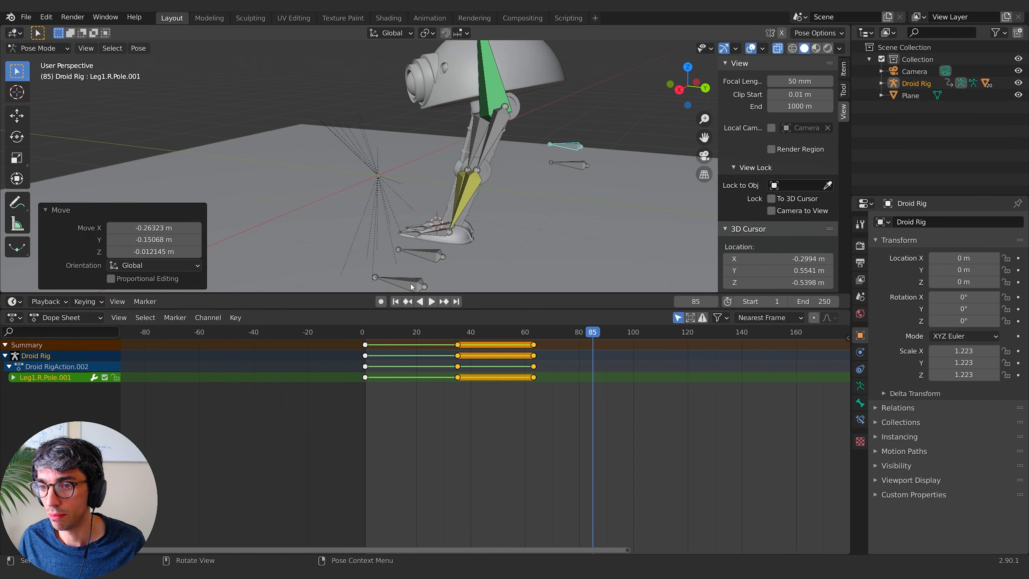
{"action": "left_click", "coordinate": [475, 267]}
{"action": "key", "text": "g"}
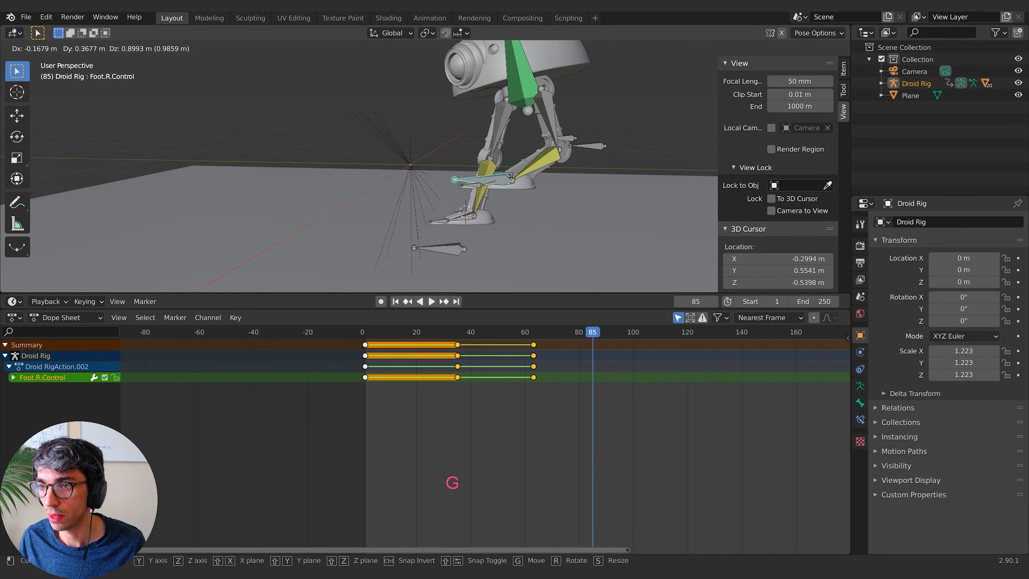
{"action": "left_click", "coordinate": [501, 191]}
{"action": "left_click", "coordinate": [501, 192]}
{"action": "key", "text": "r"}
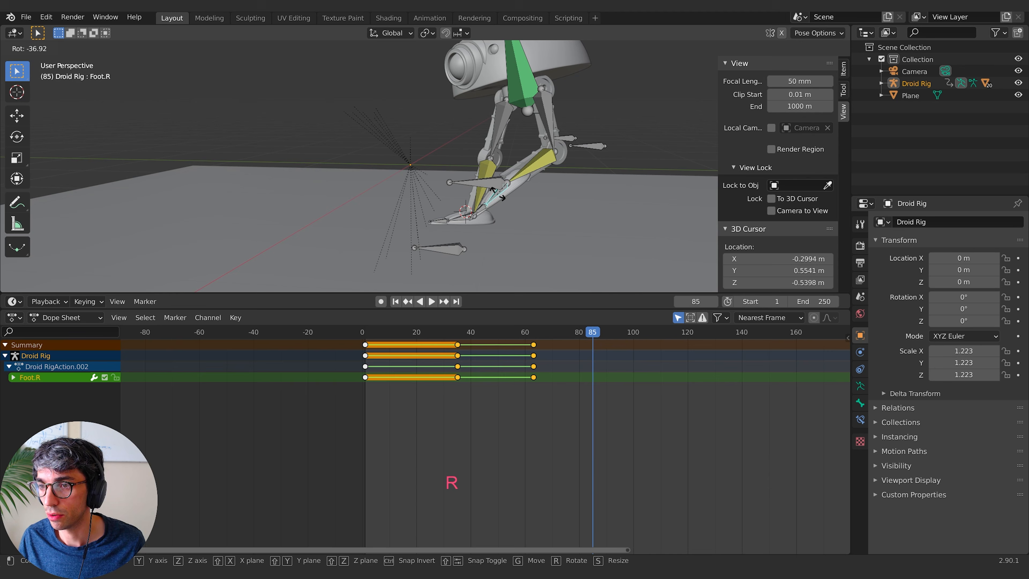
{"action": "left_click", "coordinate": [535, 205]}
Step: Move Foot.R.Control.001 about 0.21 m in Y and 0.63 m in Z, and rotate that leg's foot bone toes down
{"action": "mouse_move", "coordinate": [535, 205]}
{"action": "middle_mouse_down"}
{"action": "mouse_move", "coordinate": [583, 200]}
{"action": "mouse_move", "coordinate": [553, 202]}
{"action": "middle_mouse_up"}
{"action": "left_click", "coordinate": [495, 175]}
{"action": "middle_click_drag", "start_coordinate": [492, 243], "coordinate": [464, 237]}
{"action": "left_click", "coordinate": [464, 237]}
{"action": "key", "text": "g"}
{"action": "left_click", "coordinate": [471, 198]}
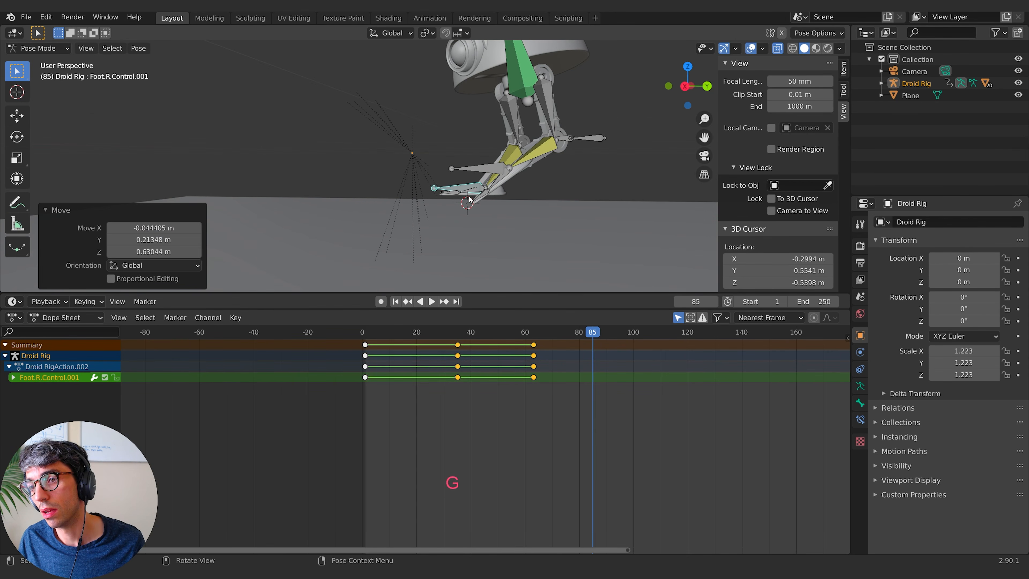
{"action": "left_click", "coordinate": [470, 196]}
{"action": "left_click", "coordinate": [469, 194]}
{"action": "key", "text": "r"}
{"action": "left_click", "coordinate": [472, 205]}
Step: Move Foot.R.Control.001 about -0.25 m along X, 0.15 m along Y and 0.51 m along Z
{"action": "middle_click_drag", "start_coordinate": [478, 205], "coordinate": [664, 199]}
{"action": "left_click", "coordinate": [466, 180]}
{"action": "key", "text": "g"}
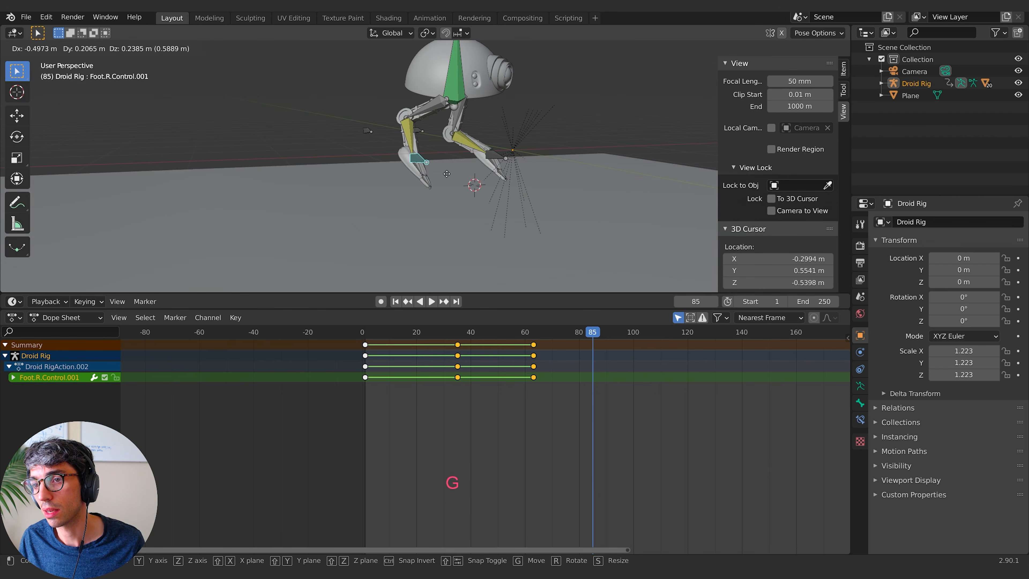
{"action": "left_click", "coordinate": [466, 155]}
Step: Switch to the camera view, select all bones and insert a whole-character keyframe for the jump pose at frame 85
{"action": "middle_click_drag", "start_coordinate": [517, 163], "coordinate": [585, 186]}
{"action": "scroll", "coordinate": [576, 184], "scroll_direction": "down", "scroll_amount": 2}
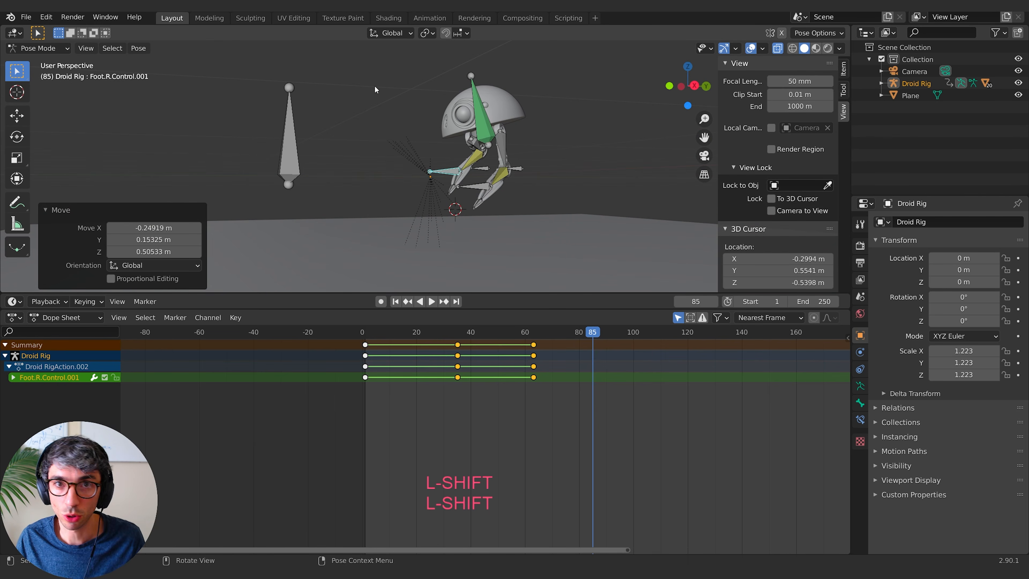
{"action": "key", "text": "KP_0"}
{"action": "key", "text": "a"}
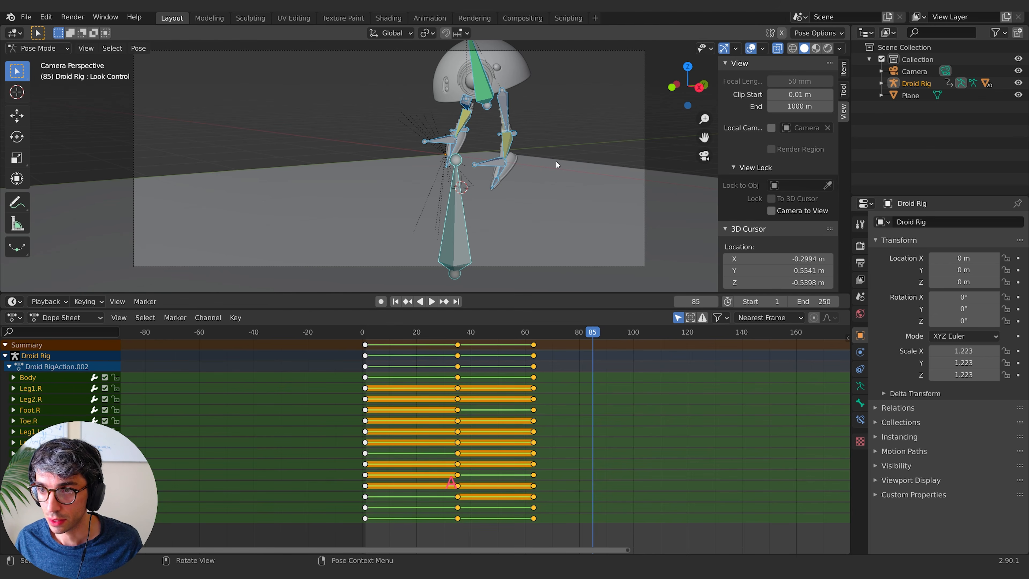
{"action": "key", "text": "i"}
{"action": "key", "text": "Escape"}
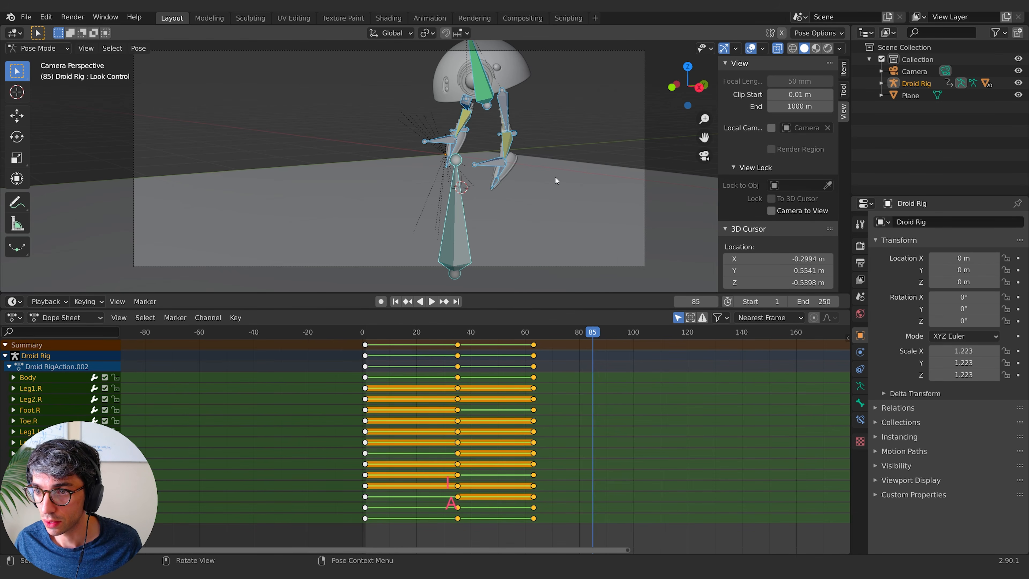
{"action": "key", "text": "i"}
{"action": "left_click", "coordinate": [500, 251]}
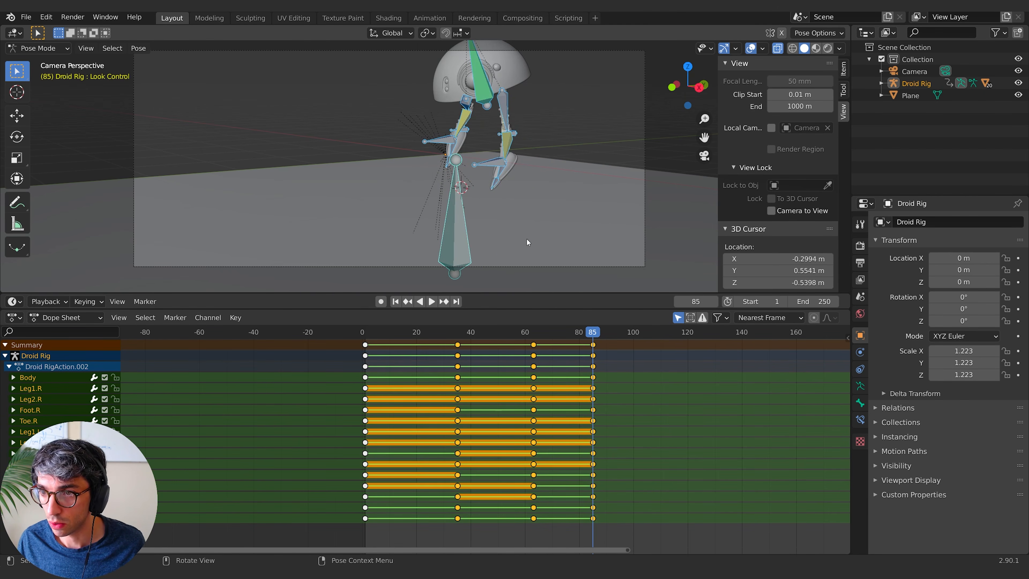
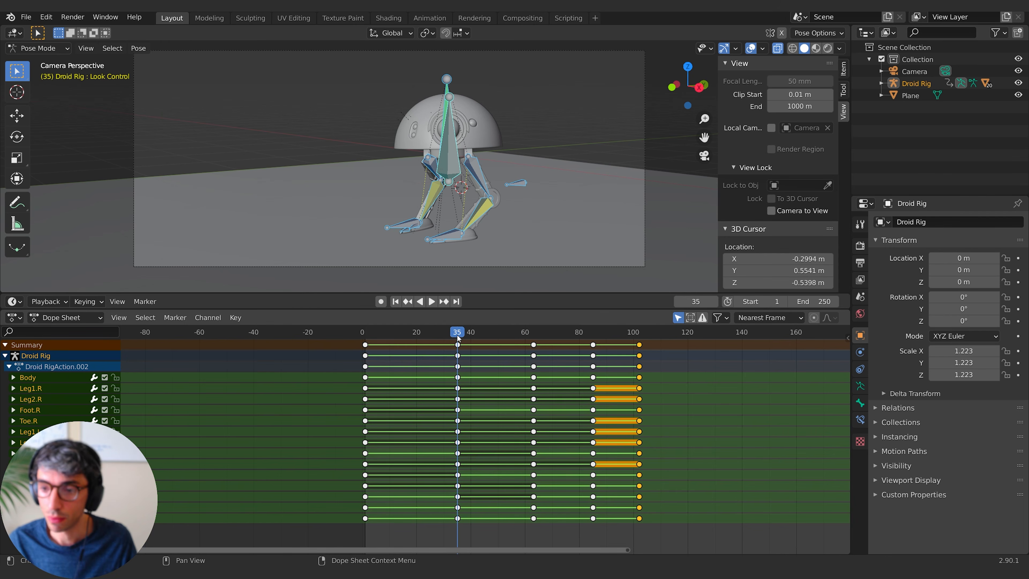
Step: Play back the animation from its first frame through the final keyed pose near frame 102
{"action": "key", "text": "shift+Left"}
{"action": "key", "text": "space"}
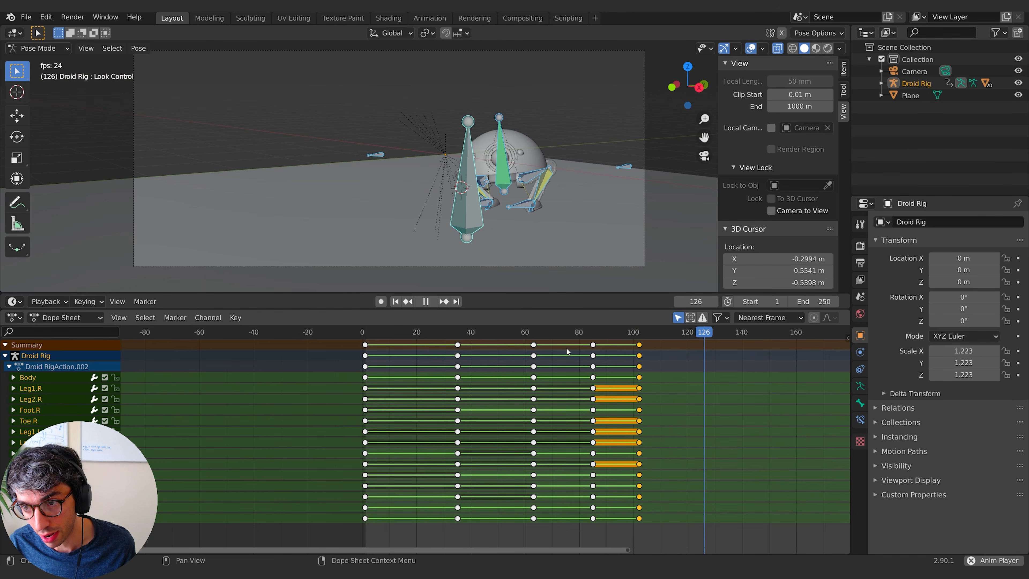
{"action": "key", "text": "space"}
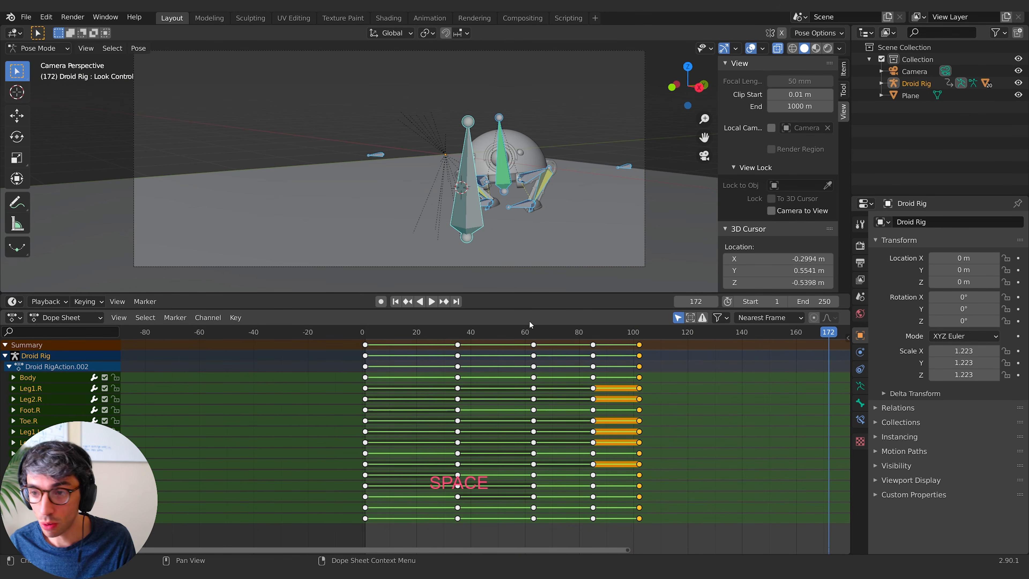
Step: Replay the opening frames from the start of the timeline to judge the timing of the first poses
{"action": "left_click", "coordinate": [539, 330]}
{"action": "left_click_drag", "start_coordinate": [540, 333], "coordinate": [340, 332]}
{"action": "key", "text": "space"}
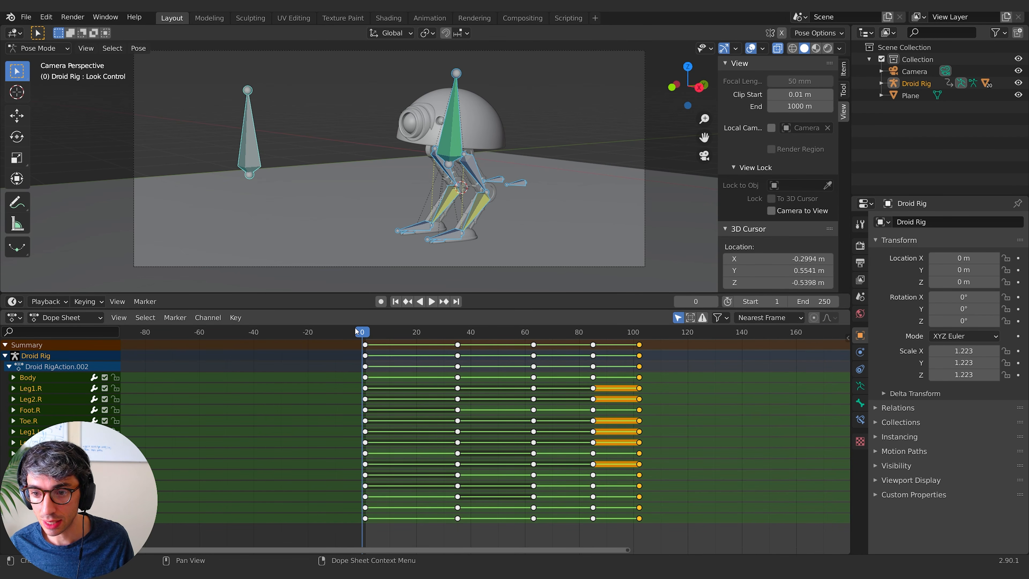
{"action": "key", "text": "space"}
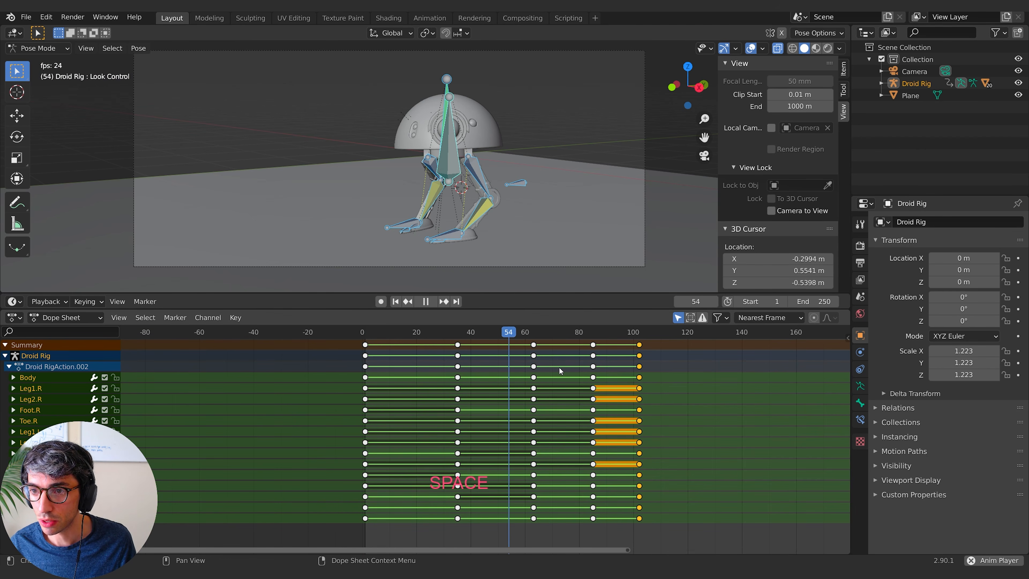
{"action": "key", "text": "space"}
{"action": "left_click", "coordinate": [363, 333]}
{"action": "key", "text": "space"}
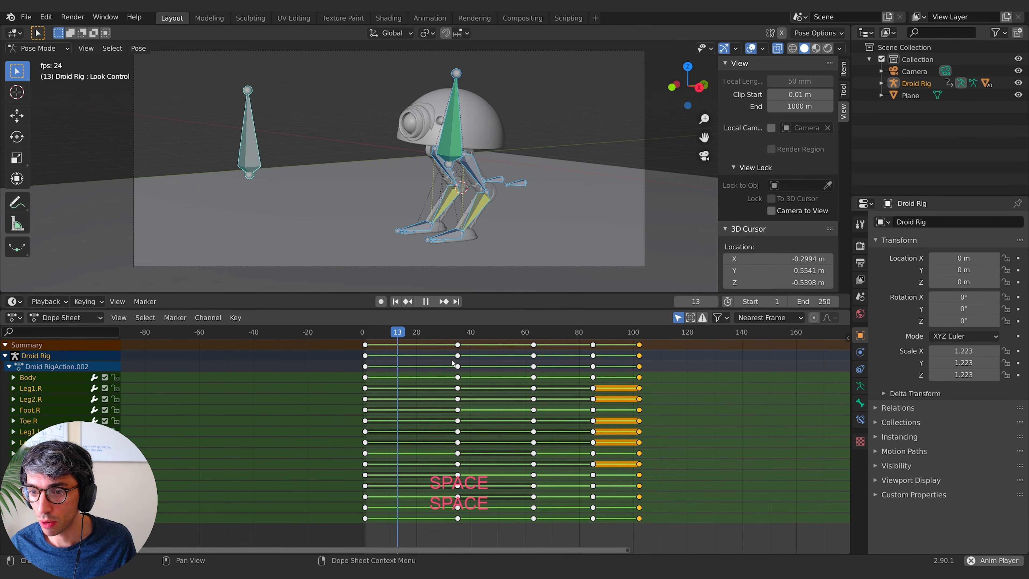
{"action": "key", "text": "space"}
Step: Select every channel's keyframe at frame 35 through the Summary row, and collapse and expand the summary channels
{"action": "left_click", "coordinate": [457, 344]}
{"action": "key", "text": "g"}
{"action": "key", "text": "Escape"}
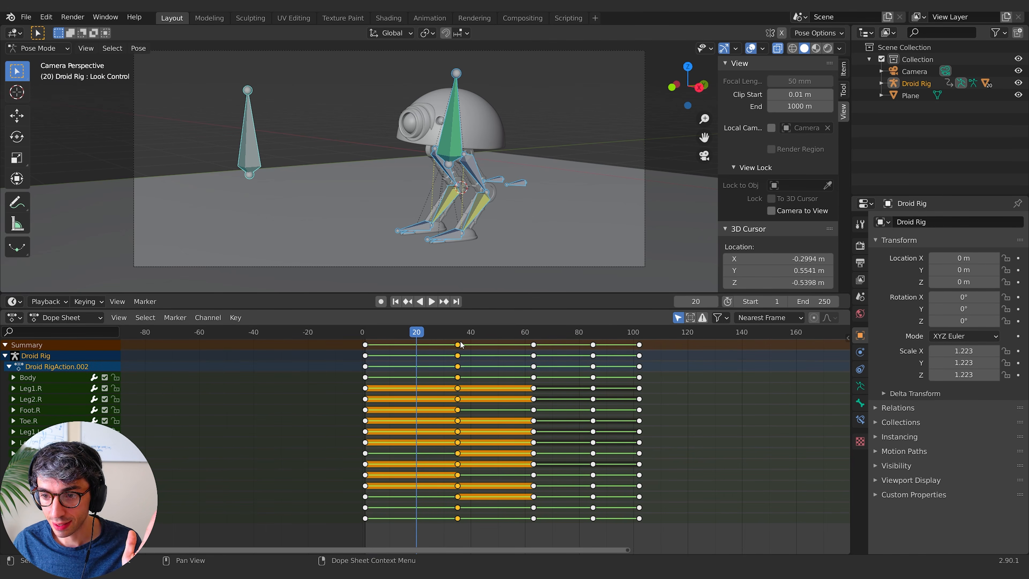
{"action": "left_click", "coordinate": [6, 345]}
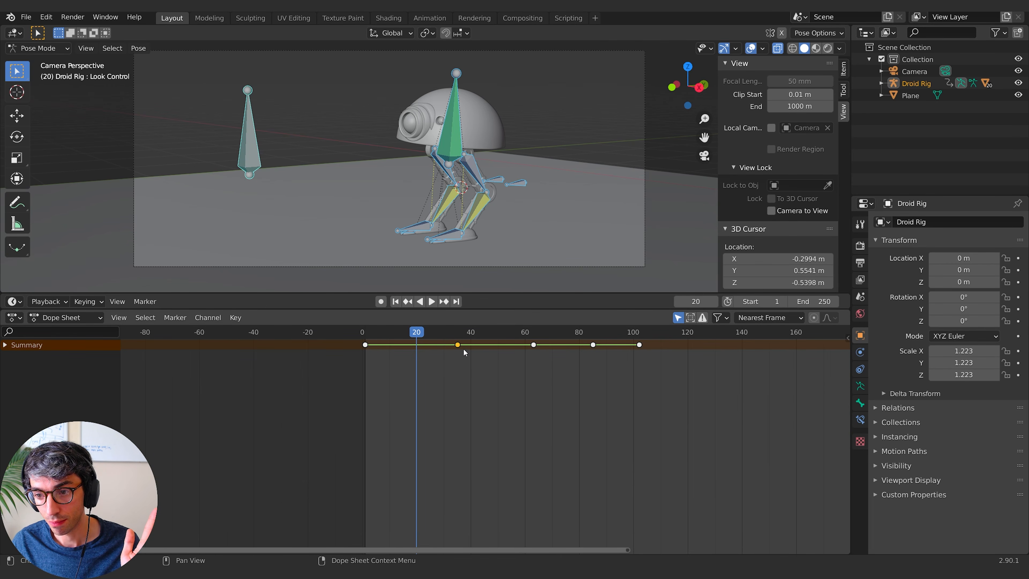
{"action": "left_click", "coordinate": [6, 345]}
Step: Try moving a single bone channel's keyframe from frame 35 to frame 28, and undo the move
{"action": "left_click", "coordinate": [458, 479]}
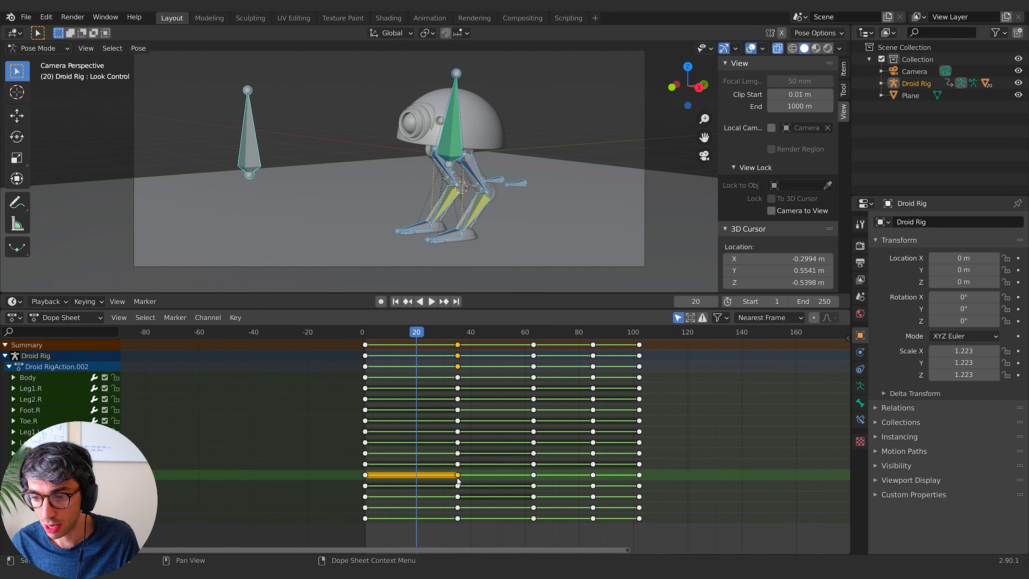
{"action": "key", "text": "g"}
{"action": "left_click", "coordinate": [425, 453]}
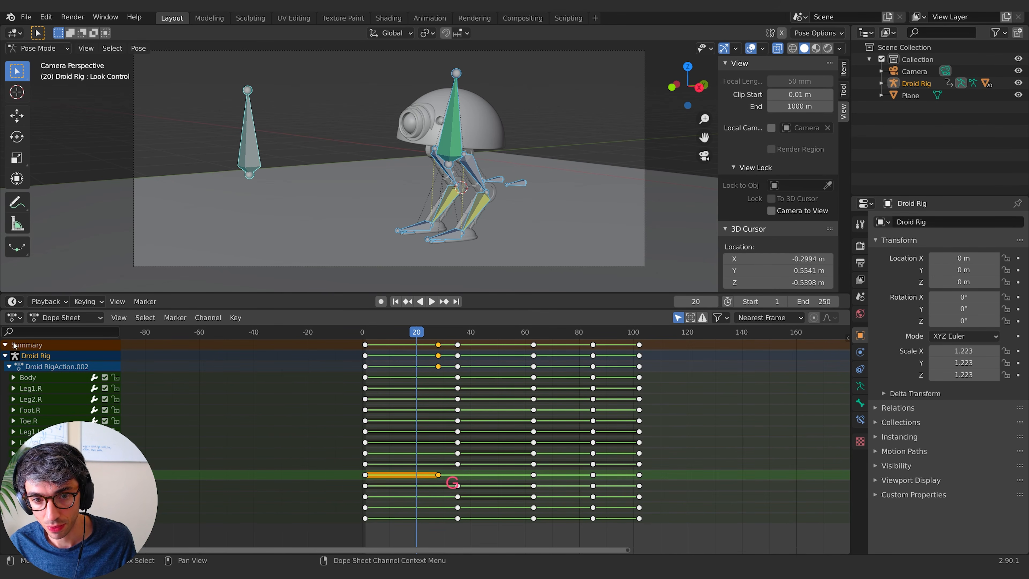
{"action": "left_click", "coordinate": [5, 345]}
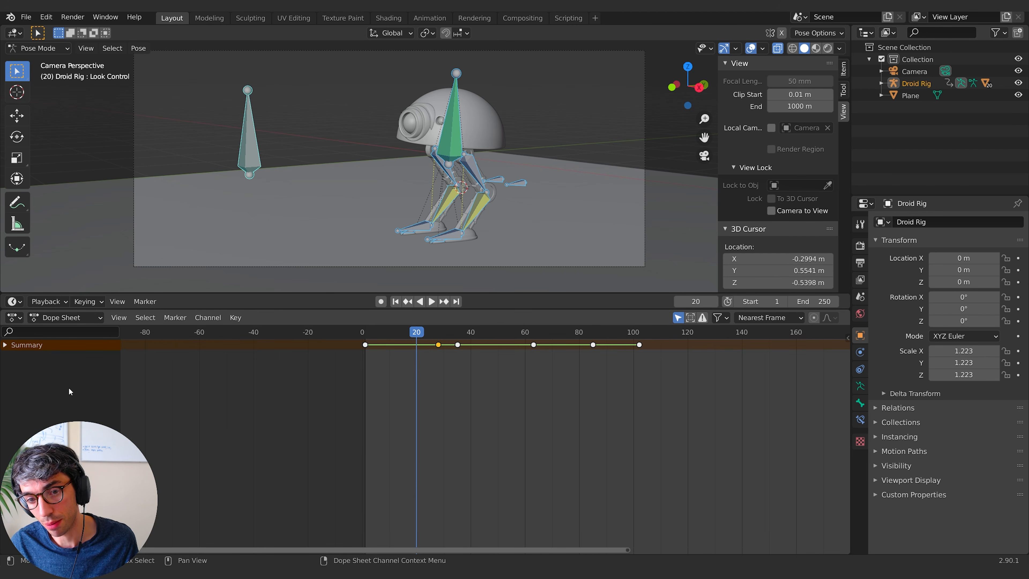
{"action": "left_click", "coordinate": [5, 345]}
{"action": "key", "text": "ctrl+z"}
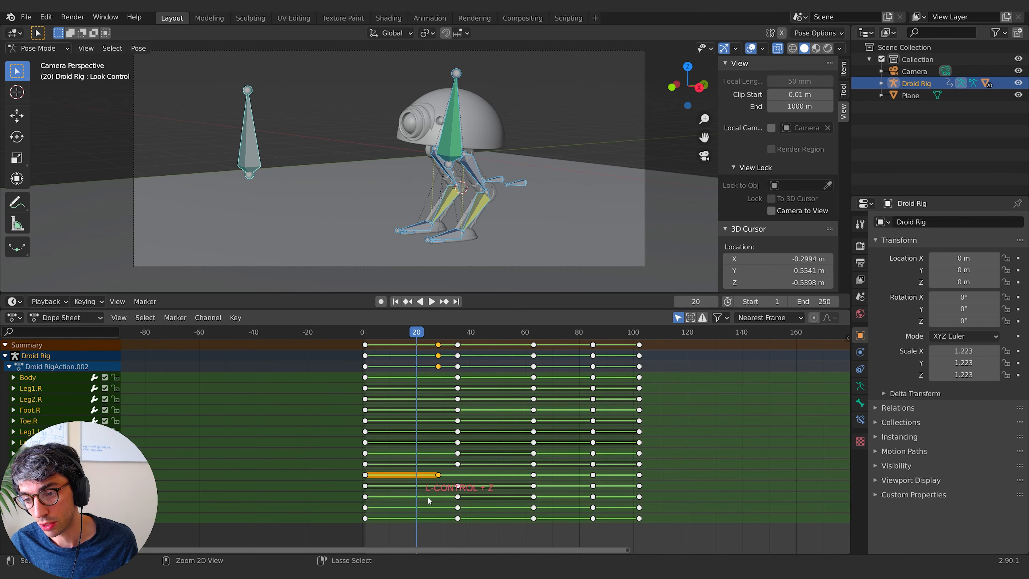
{"action": "key", "text": "ctrl+z"}
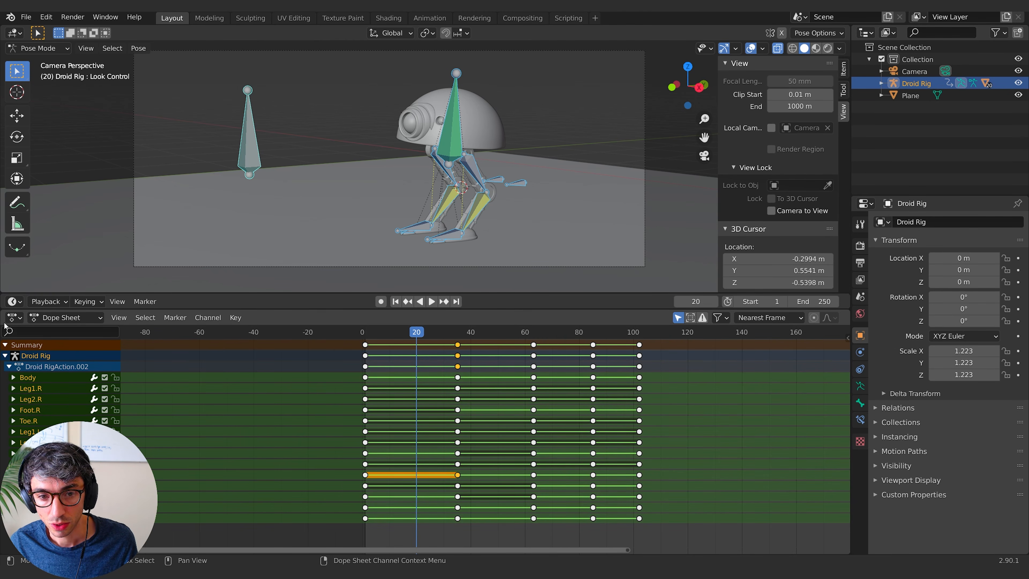
Step: Select all keyframes at frame 35 through the Summary row and collapse the Droid Rig channels in the Dope Sheet
{"action": "left_click", "coordinate": [29, 378]}
{"action": "left_click", "coordinate": [468, 441]}
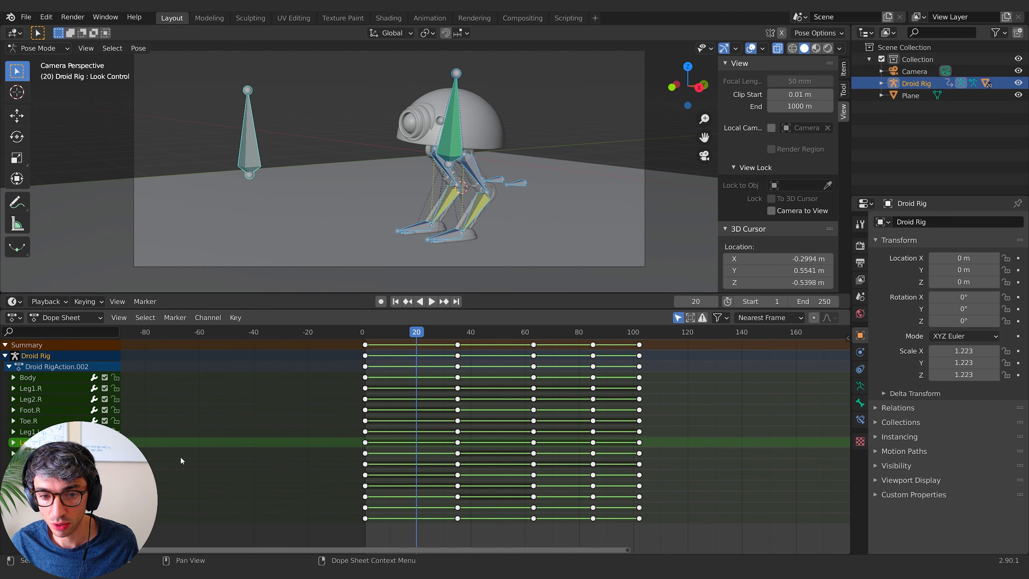
{"action": "left_click", "coordinate": [458, 443]}
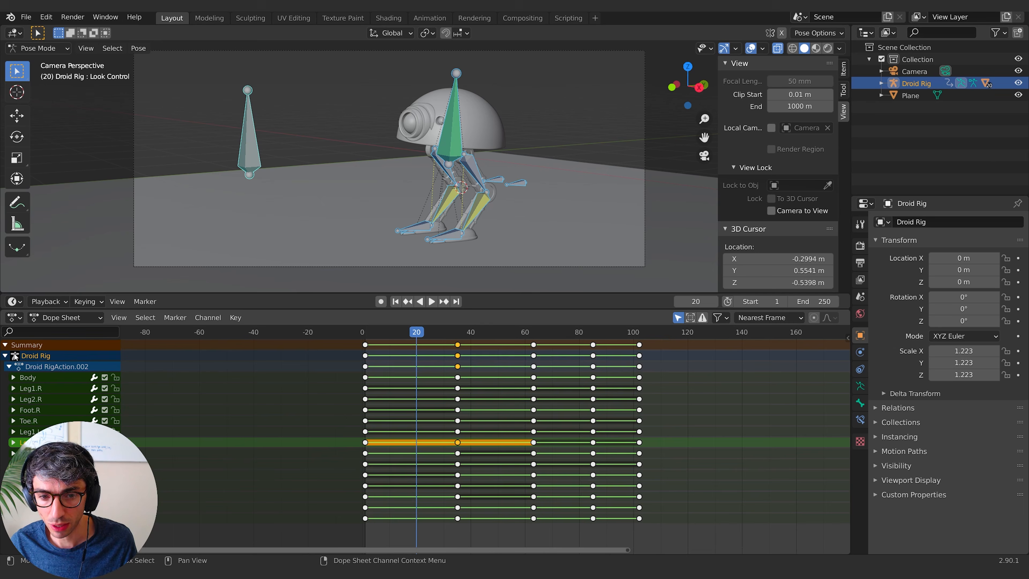
{"action": "left_click", "coordinate": [6, 345]}
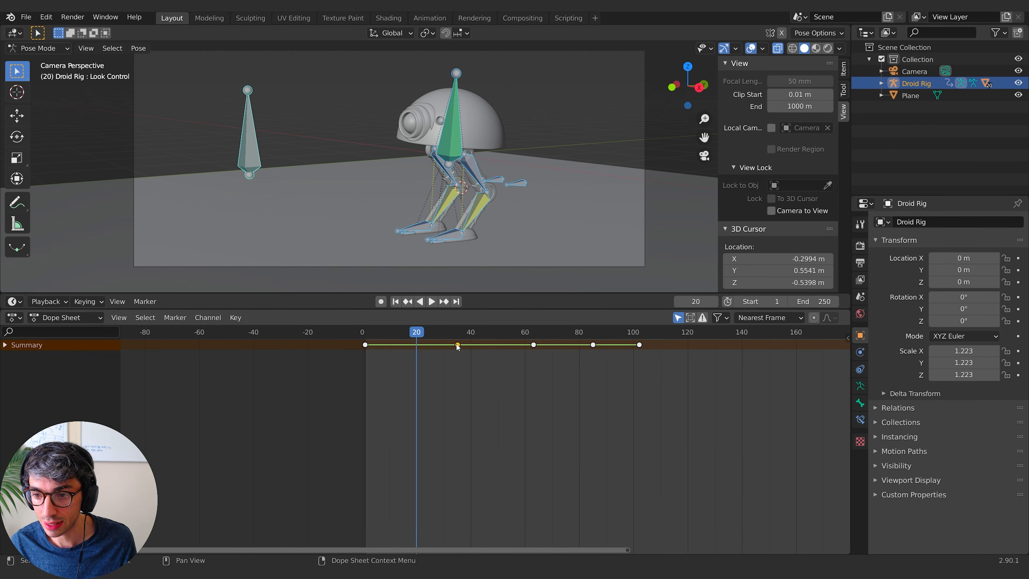
{"action": "left_click", "coordinate": [5, 345]}
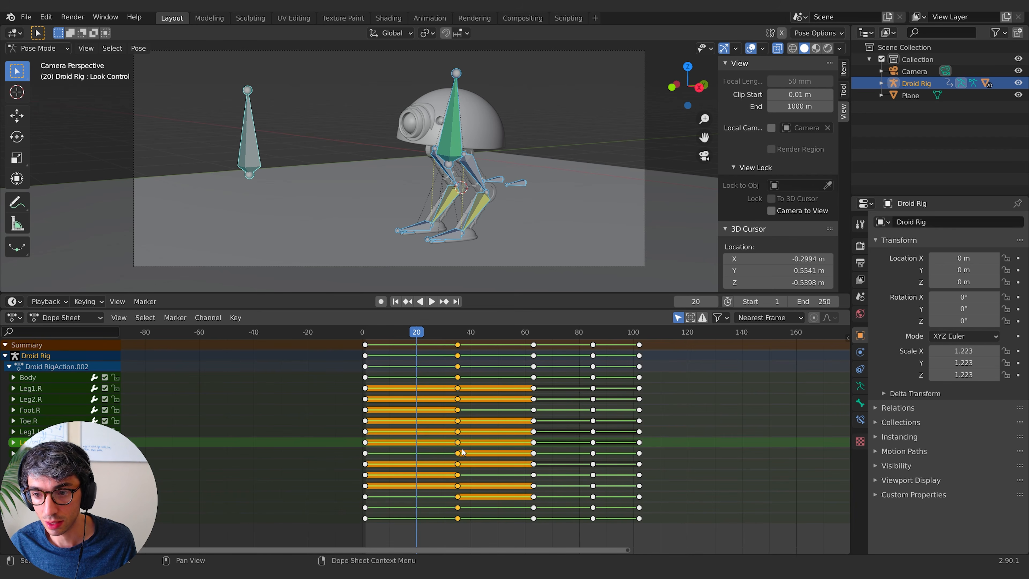
{"action": "left_click", "coordinate": [5, 356]}
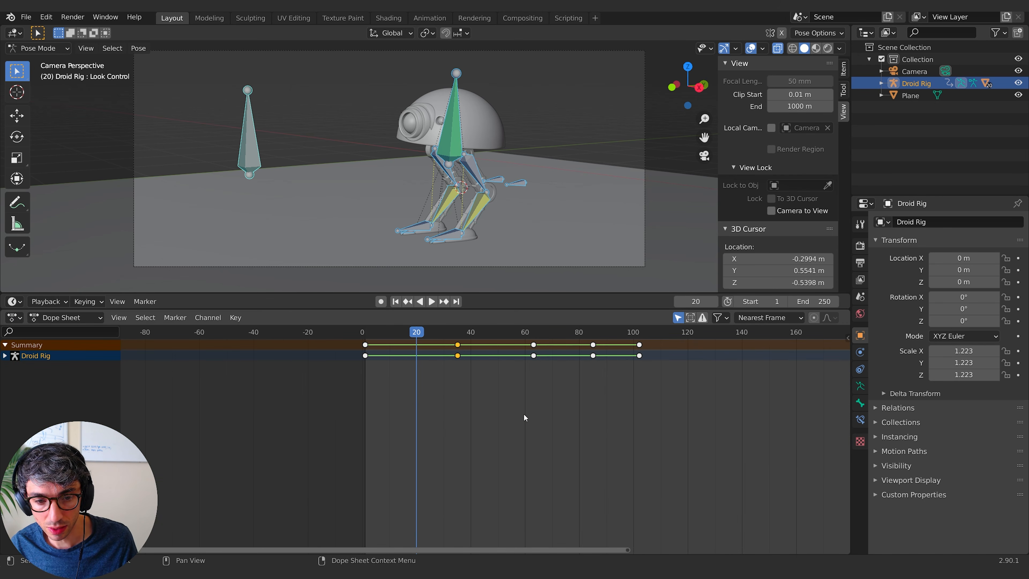
Step: Move all keyframes of the second pose to frame 16 and replay the animation from the start to check the timing
{"action": "key", "text": "g"}
{"action": "left_click", "coordinate": [419, 373]}
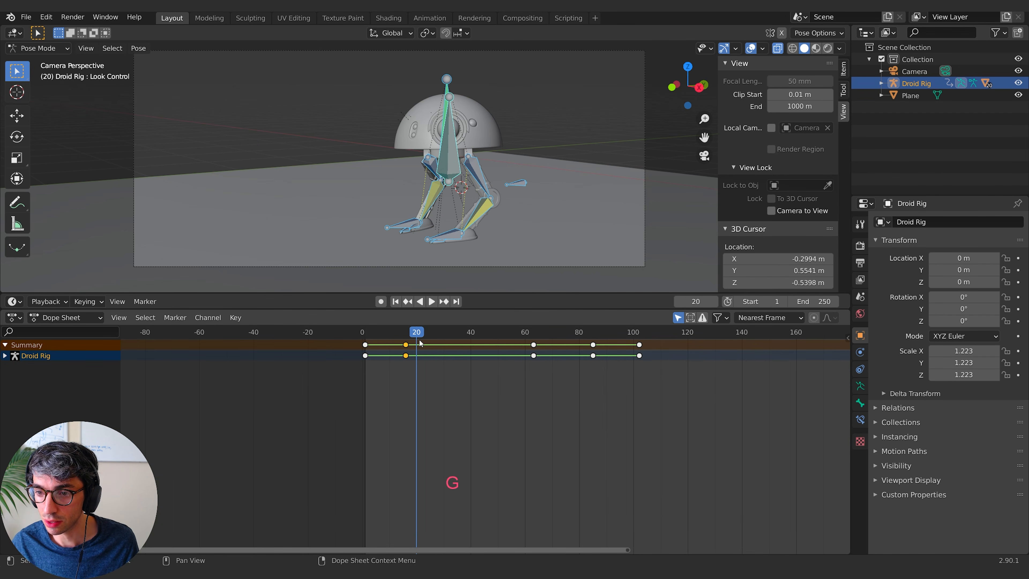
{"action": "key", "text": "space"}
{"action": "key", "text": "space"}
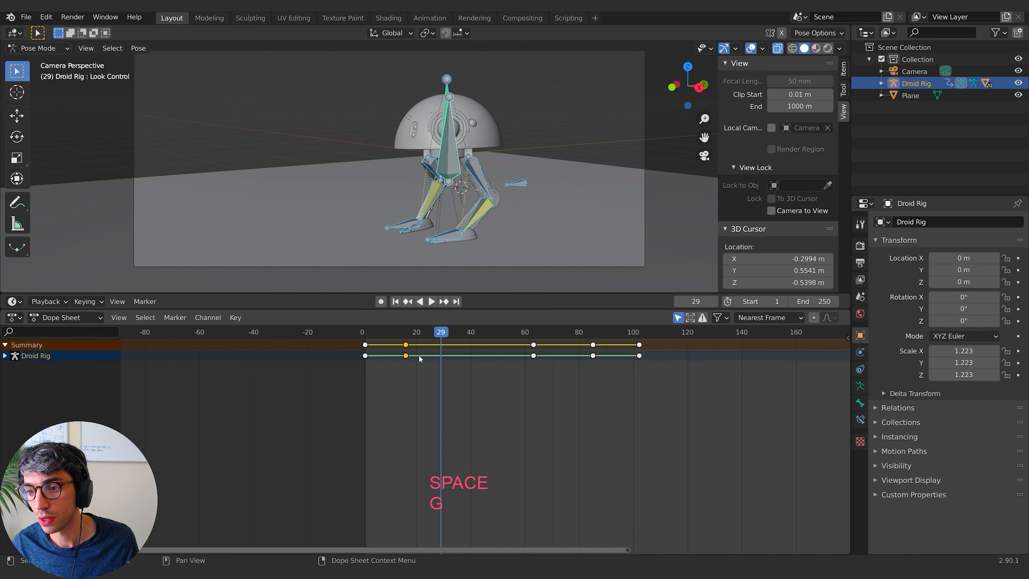
{"action": "left_click_drag", "start_coordinate": [467, 335], "coordinate": [385, 345]}
{"action": "key", "text": "space"}
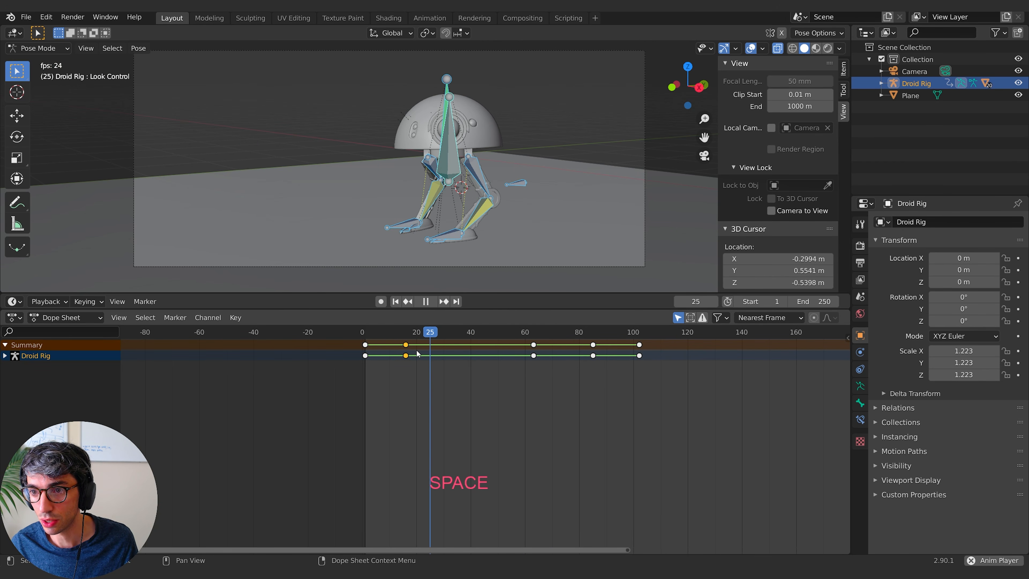
Step: Move the third pose's keyframes at frame 63 to frame 35 and play ahead to about frame 40
{"action": "left_click", "coordinate": [534, 356]}
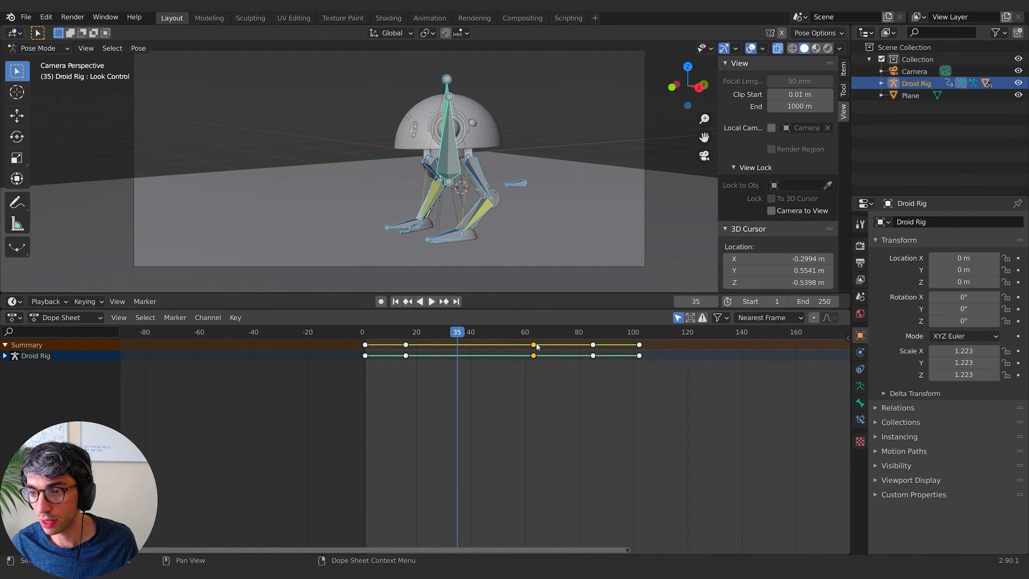
{"action": "key", "text": "g"}
{"action": "left_click", "coordinate": [488, 364]}
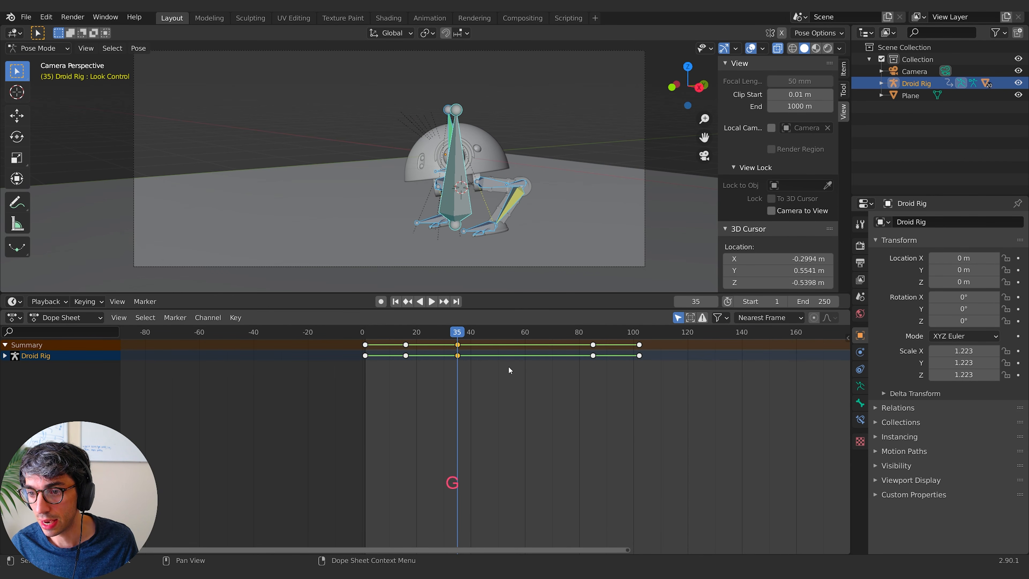
{"action": "key", "text": "space"}
{"action": "key", "text": "space"}
Step: Move the fourth pose's keyframes at frame 85 to frame 40 and play ahead to frame 48
{"action": "left_click", "coordinate": [593, 348]}
{"action": "key", "text": "g"}
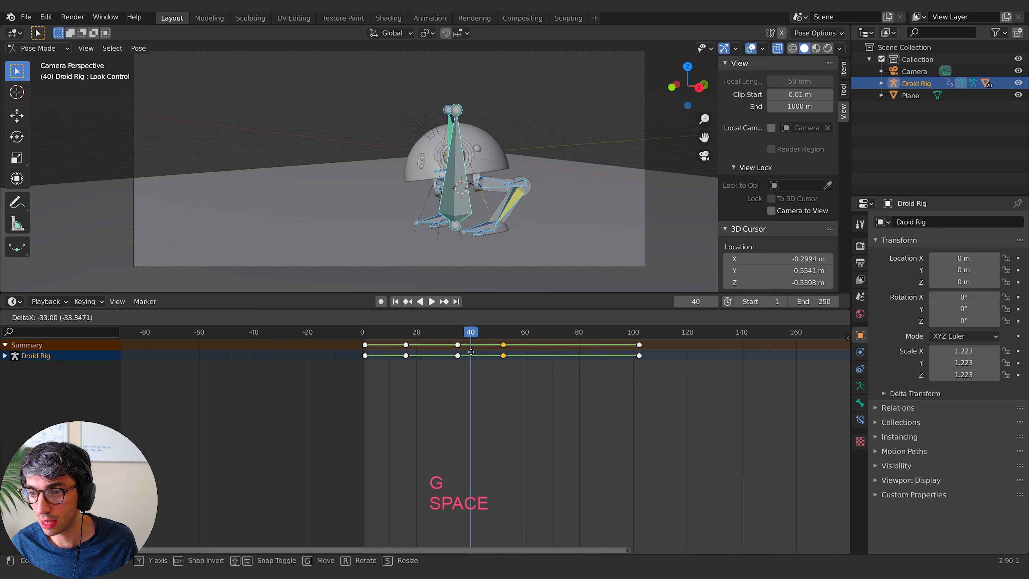
{"action": "left_click", "coordinate": [445, 351]}
{"action": "key", "text": "space"}
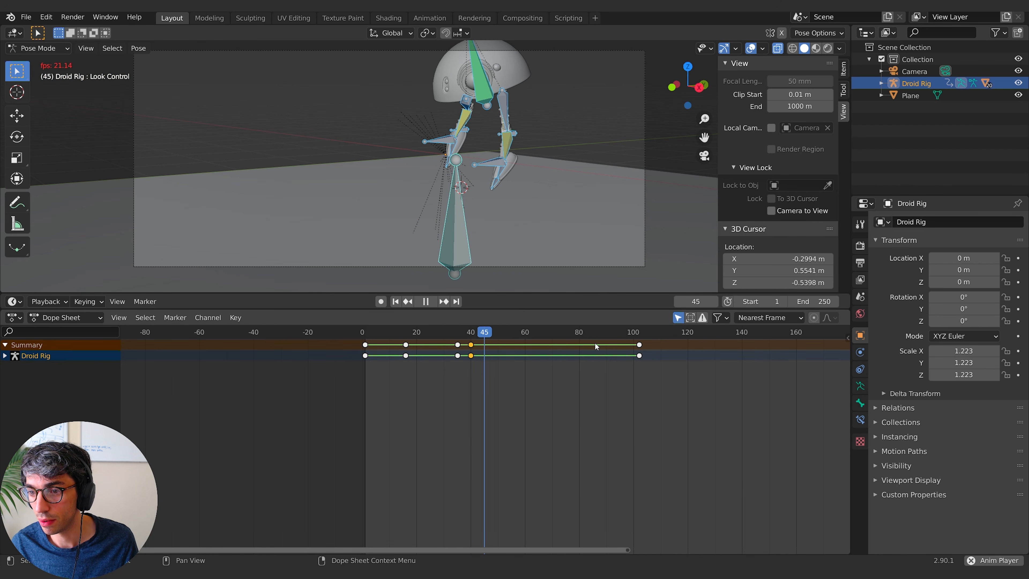
{"action": "key", "text": "space"}
Step: Move the last pose's keyframes at frame 102 to frame 46 and replay the animation from the start
{"action": "left_click", "coordinate": [639, 345]}
{"action": "key", "text": "g"}
{"action": "left_click", "coordinate": [462, 353]}
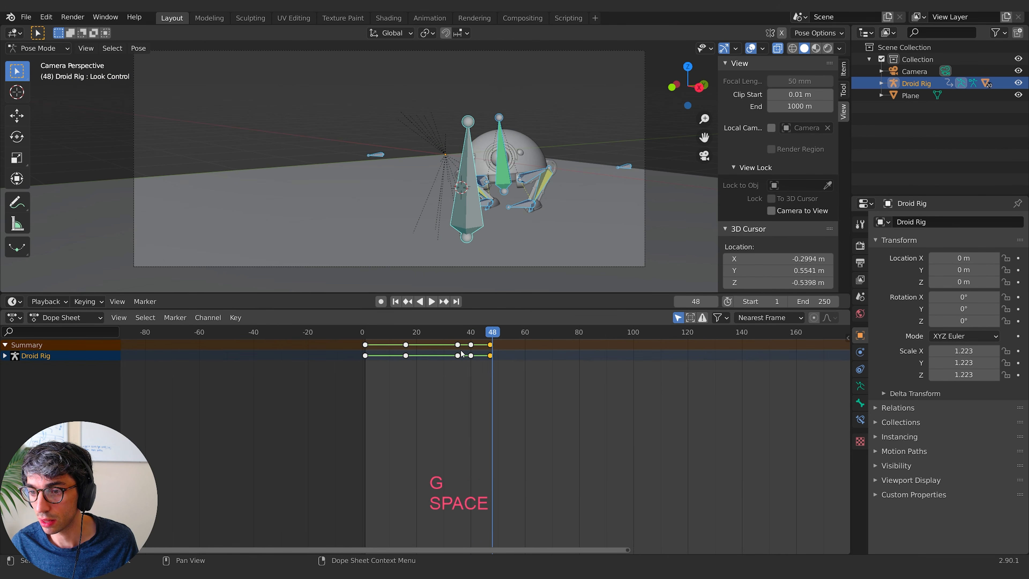
{"action": "key", "text": "g"}
{"action": "left_click", "coordinate": [495, 343]}
{"action": "left_click_drag", "start_coordinate": [491, 331], "coordinate": [334, 338]}
{"action": "key", "text": "space"}
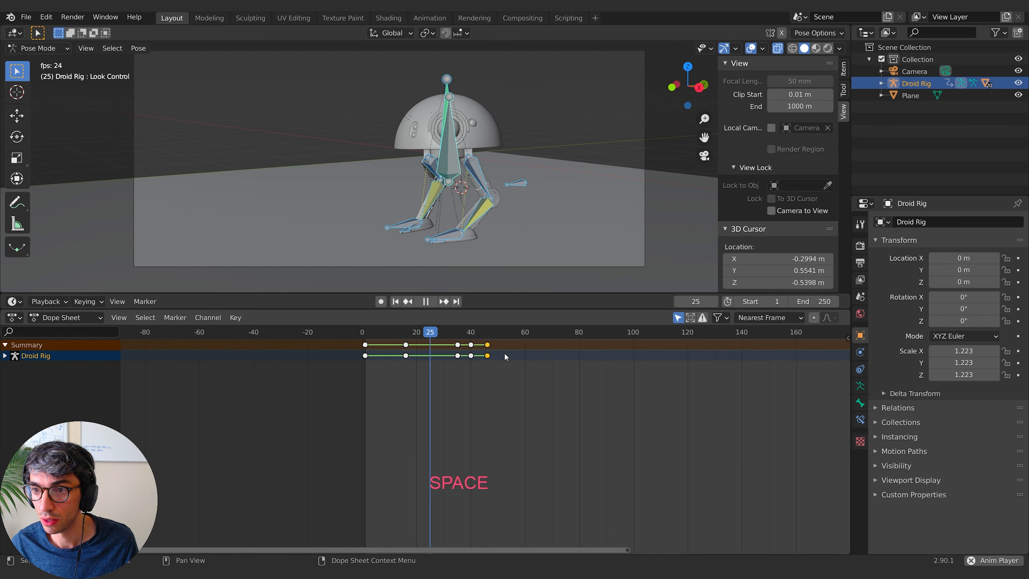
{"action": "key", "text": "space"}
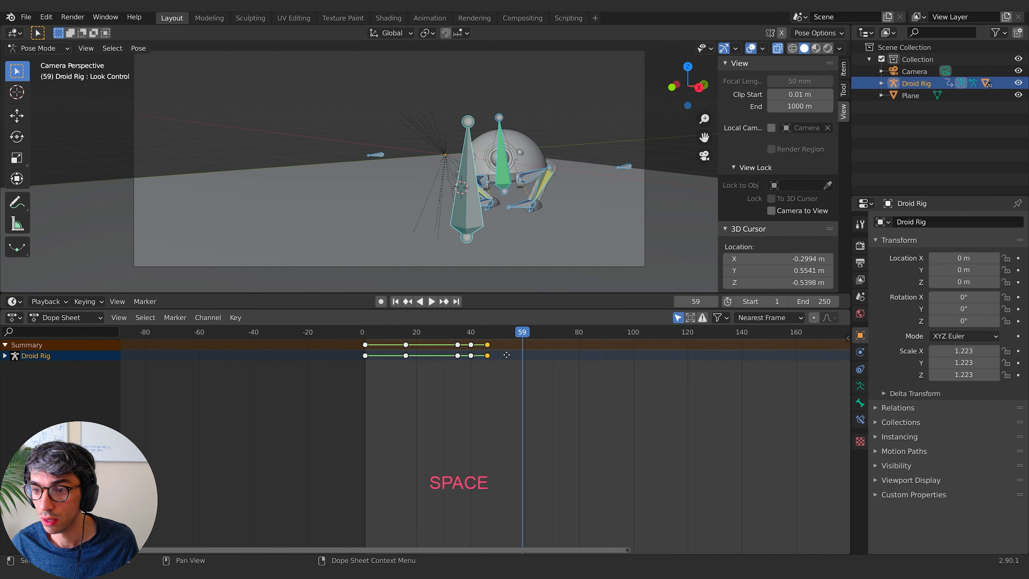
Step: Shift the last pose's keyframes to frame 47 and the mid-jump pose's keyframes to frame 41
{"action": "key", "text": "g"}
{"action": "left_click", "coordinate": [478, 348]}
{"action": "key", "text": "g"}
{"action": "left_click", "coordinate": [458, 335]}
Step: Replay the jump from just before takeoff and the whole animation from the start to judge the spacing of the poses
{"action": "key", "text": "space"}
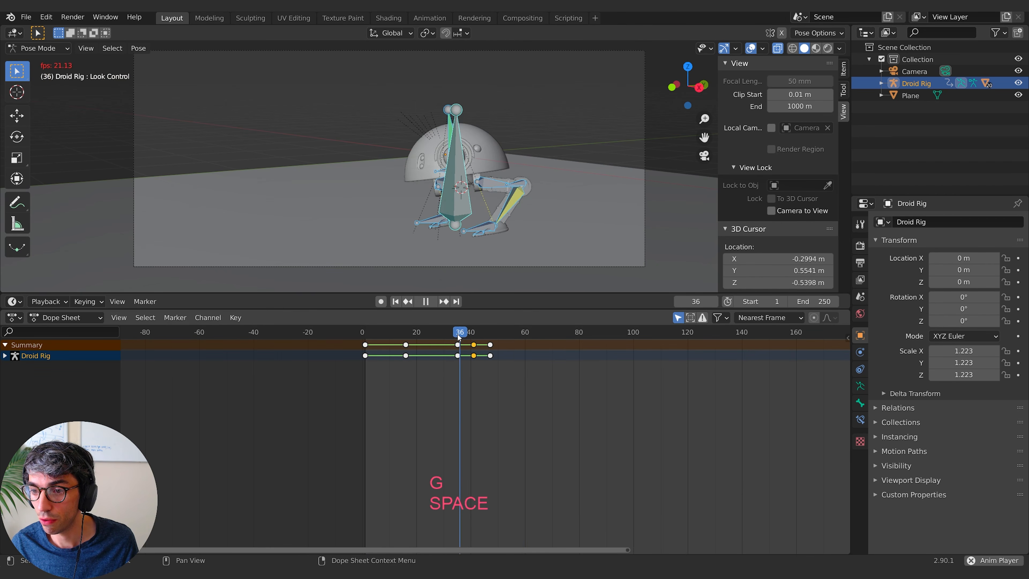
{"action": "key", "text": "space"}
{"action": "left_click", "coordinate": [444, 333]}
{"action": "key", "text": "space"}
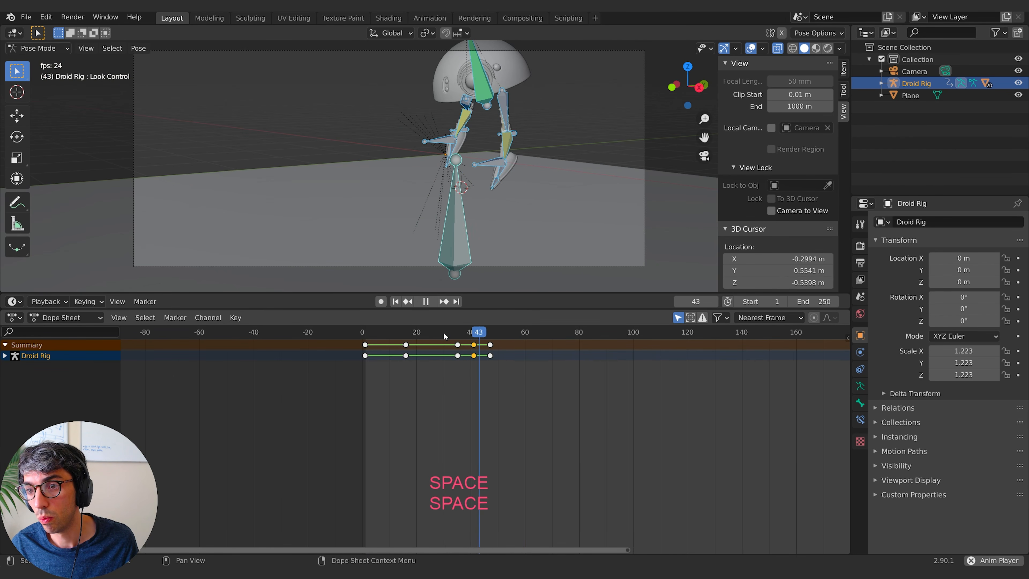
{"action": "left_click_drag", "start_coordinate": [443, 333], "coordinate": [311, 335]}
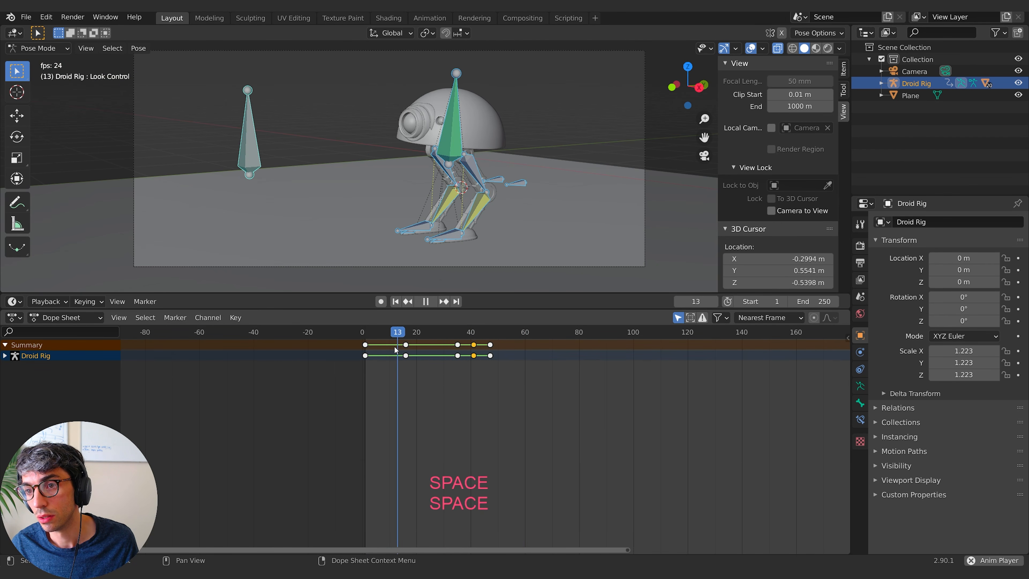
{"action": "key", "text": "space"}
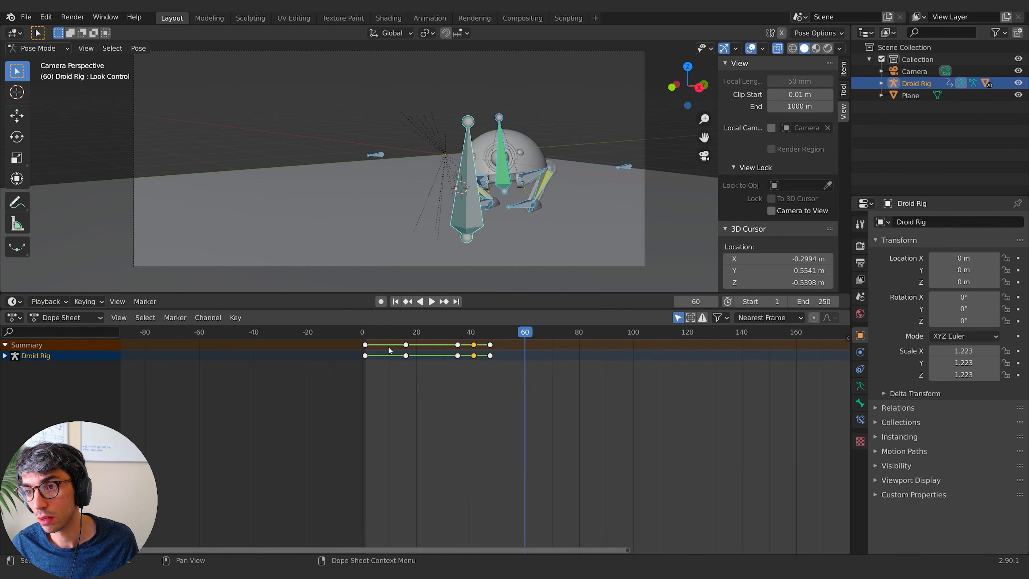
{"action": "left_click", "coordinate": [363, 331]}
{"action": "key", "text": "space"}
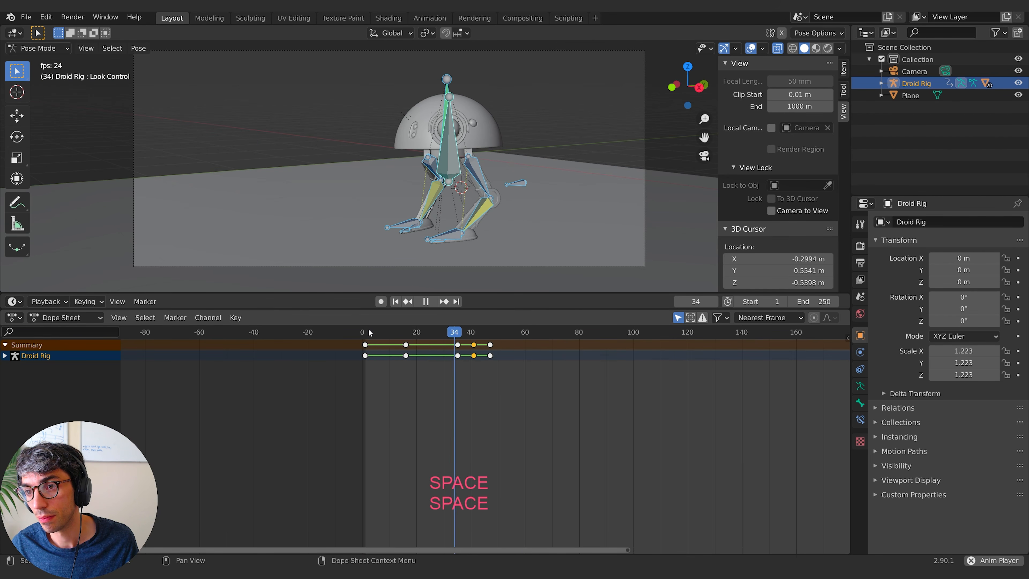
Step: Shift the last three Droid Rig keyframes nine frames earlier to frames 26, 32 and 38, and play the animation from the start
{"action": "key", "text": "space"}
{"action": "key", "text": "b"}
{"action": "left_click_drag", "start_coordinate": [498, 370], "coordinate": [452, 343]}
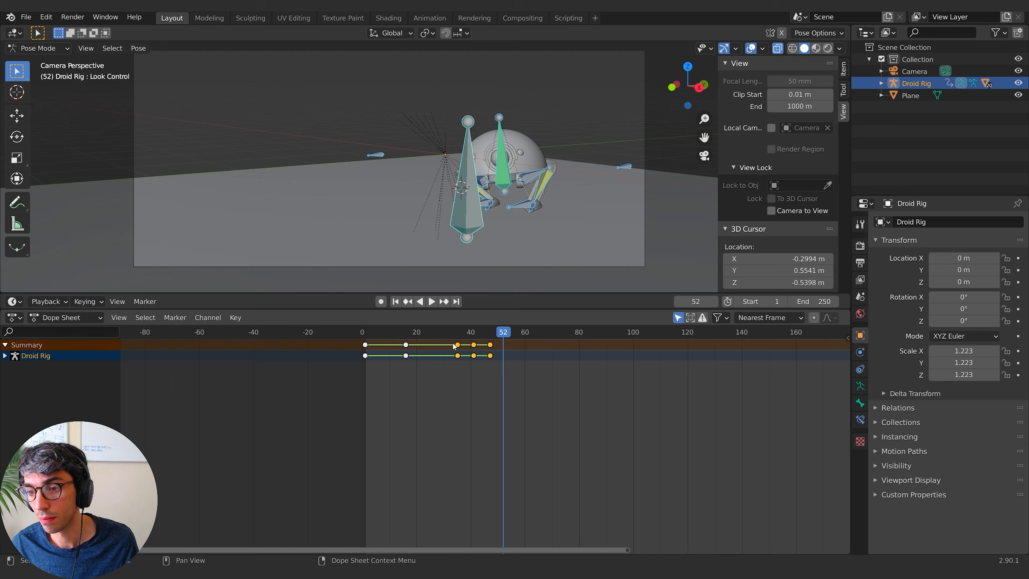
{"action": "key", "text": "g"}
{"action": "left_click", "coordinate": [428, 346]}
{"action": "left_click", "coordinate": [370, 333]}
{"action": "key", "text": "space"}
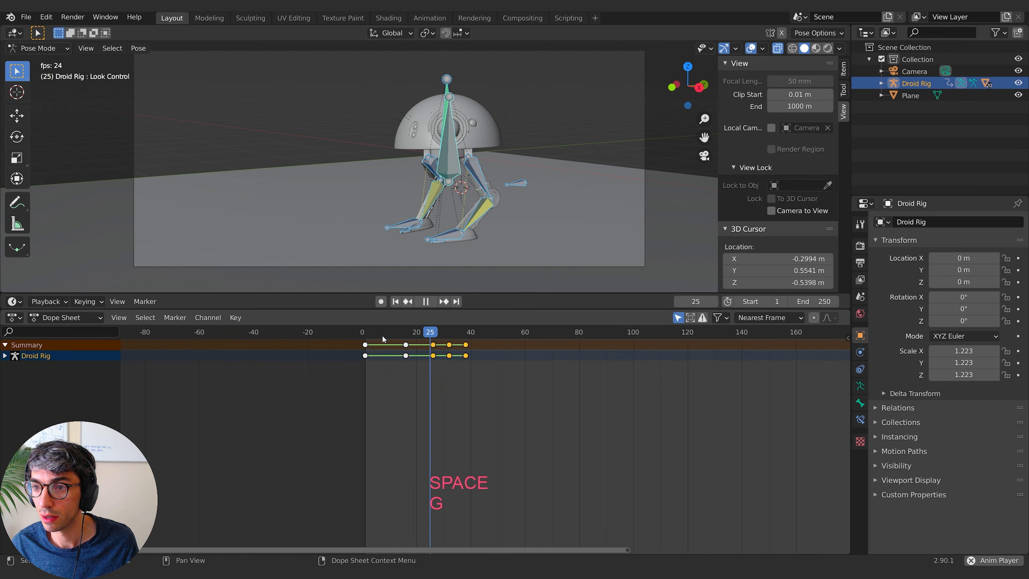
{"action": "key", "text": "space"}
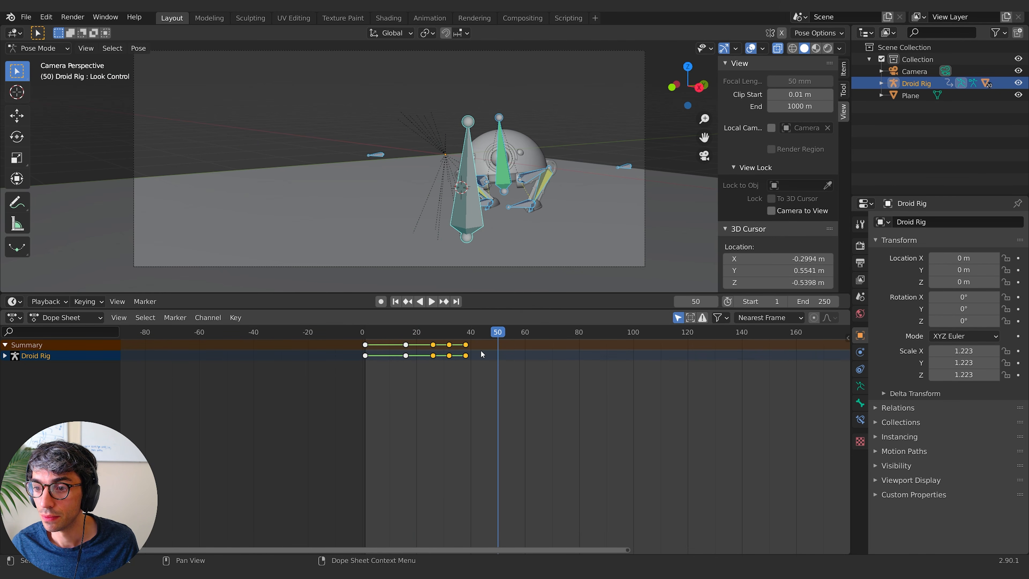
Step: Go to frame 56 and raise the Body bone along the global Z axis until the legs are nearly straight
{"action": "left_click_drag", "start_coordinate": [495, 338], "coordinate": [495, 381]}
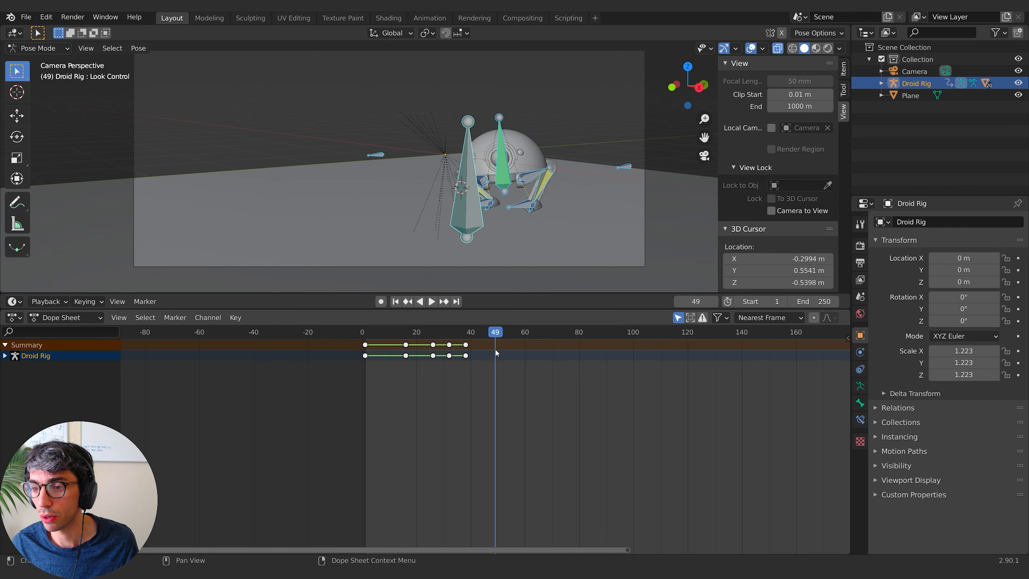
{"action": "left_click_drag", "start_coordinate": [494, 334], "coordinate": [514, 335]}
{"action": "left_click", "coordinate": [506, 185]}
{"action": "key", "text": "g"}
{"action": "key", "text": "z"}
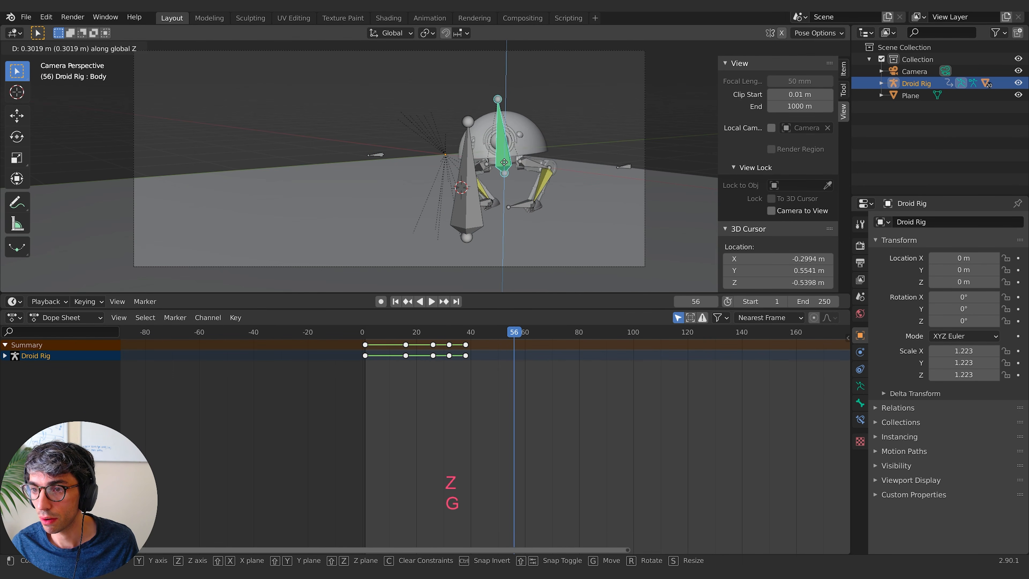
{"action": "left_click", "coordinate": [625, 169]}
Step: Move the right leg pole bone about -0.86 m X, -1.16 m Y and 0.32 m Z, and bring the left pole in toward its leg
{"action": "left_click", "coordinate": [626, 171]}
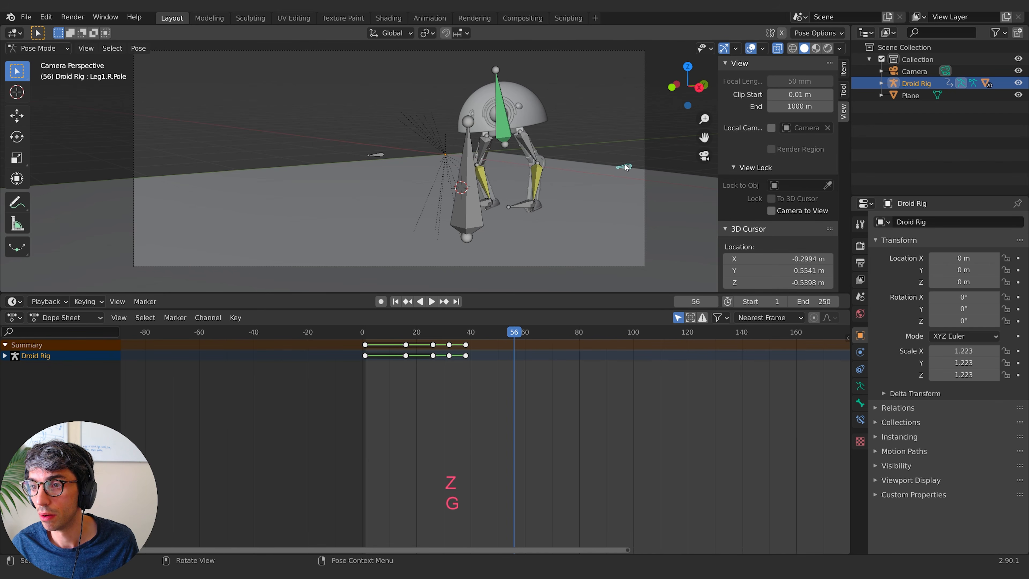
{"action": "key", "text": "g"}
{"action": "left_click", "coordinate": [453, 149]}
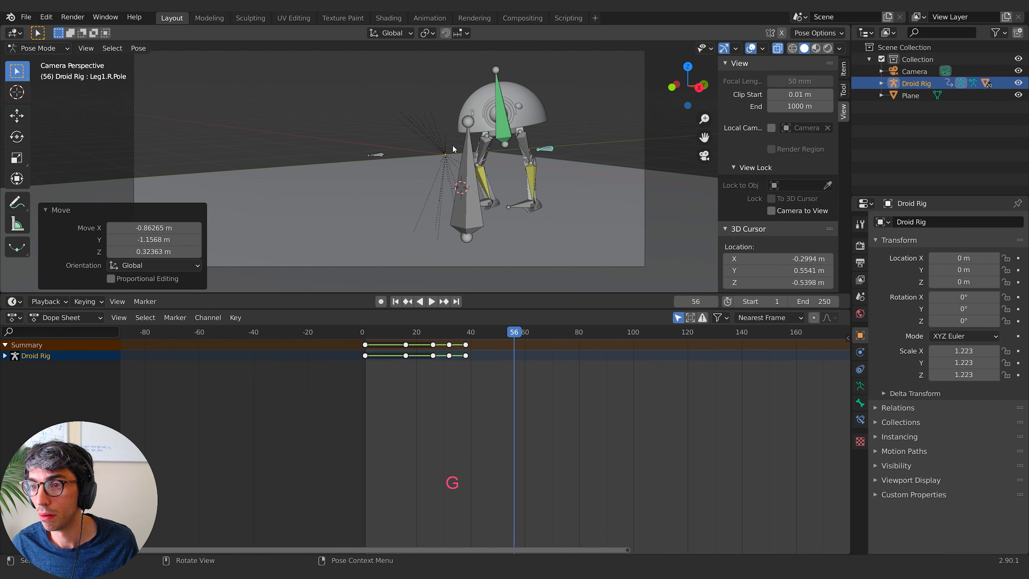
{"action": "left_click", "coordinate": [377, 155]}
{"action": "key", "text": "g"}
{"action": "left_click", "coordinate": [457, 159]}
Step: Rotate the right foot bone slightly about the global Z axis
{"action": "left_click", "coordinate": [534, 211]}
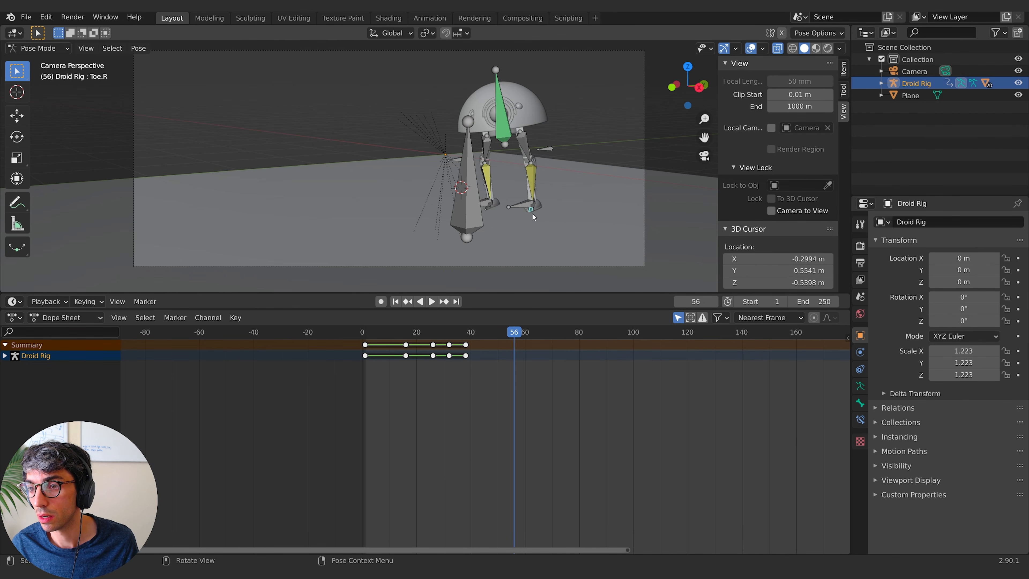
{"action": "left_click", "coordinate": [516, 210]}
{"action": "key", "text": "r"}
{"action": "key", "text": "z"}
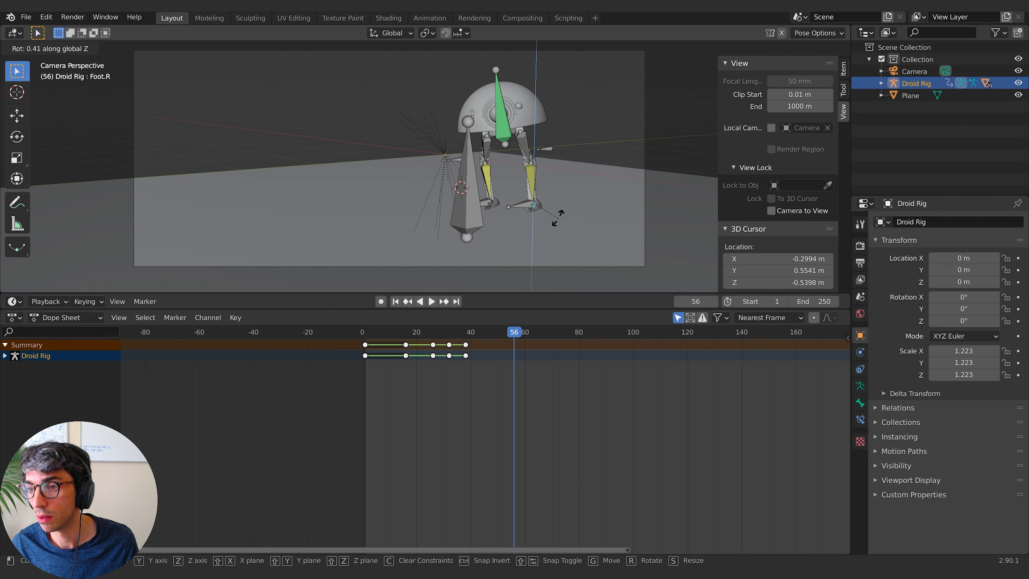
{"action": "left_click", "coordinate": [553, 212]}
{"action": "left_click", "coordinate": [487, 208]}
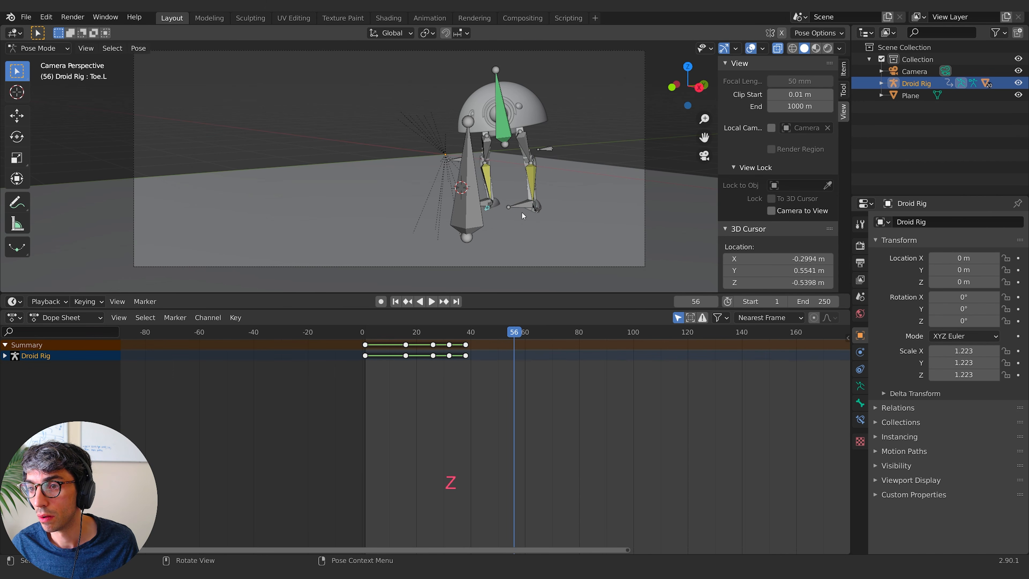
Step: Tilt the Body bone by about 13° and move the Look Control bone up and closer to the droid's body
{"action": "left_click", "coordinate": [510, 118]}
{"action": "key", "text": "r"}
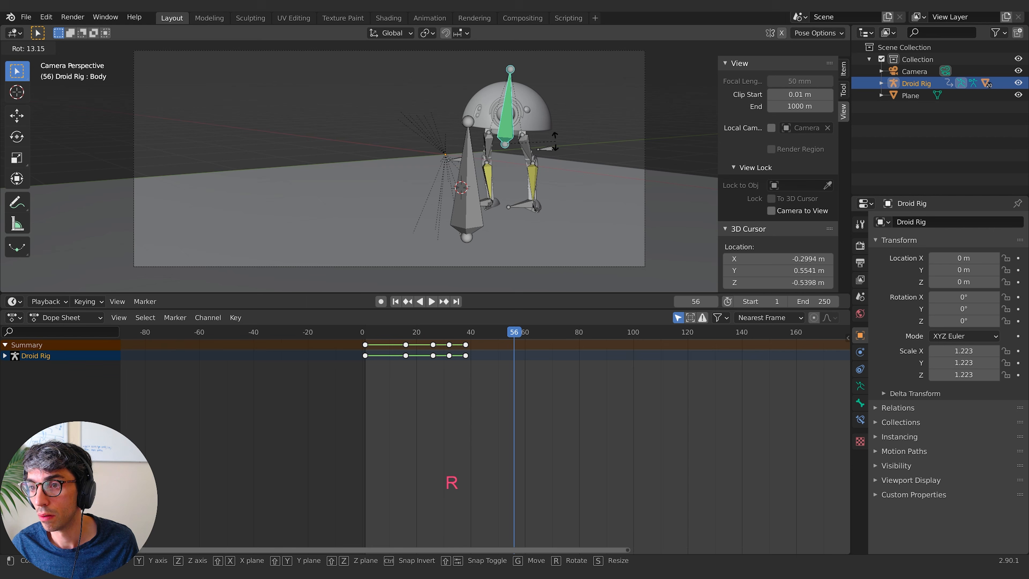
{"action": "left_click", "coordinate": [497, 166]}
{"action": "left_click", "coordinate": [468, 178]}
{"action": "key", "text": "g"}
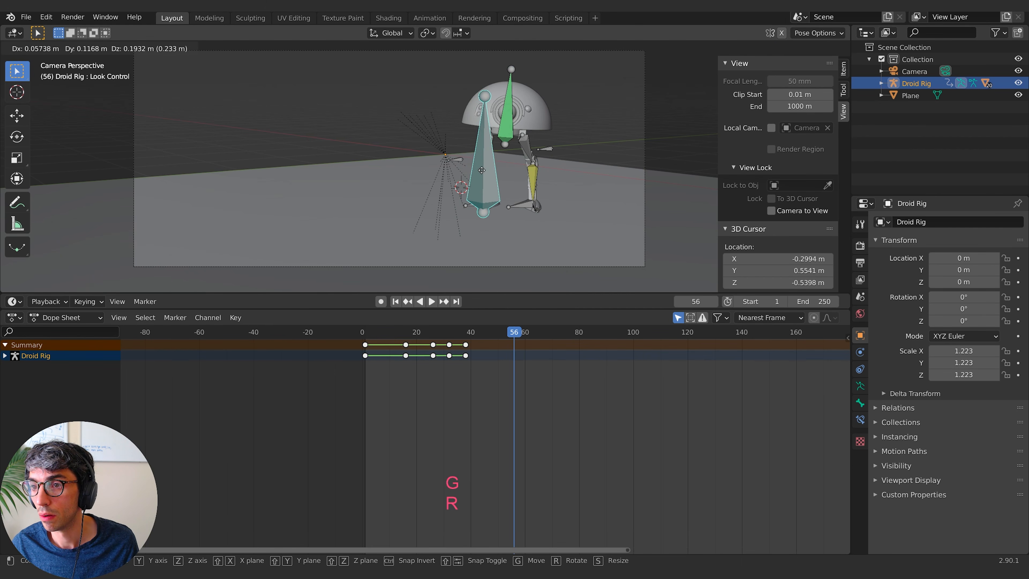
{"action": "left_click", "coordinate": [481, 170]}
Step: Insert a Whole Character keyframe for all bones at frame 56 and shift that keyframe to frame 51
{"action": "key", "text": "a"}
{"action": "key", "text": "i"}
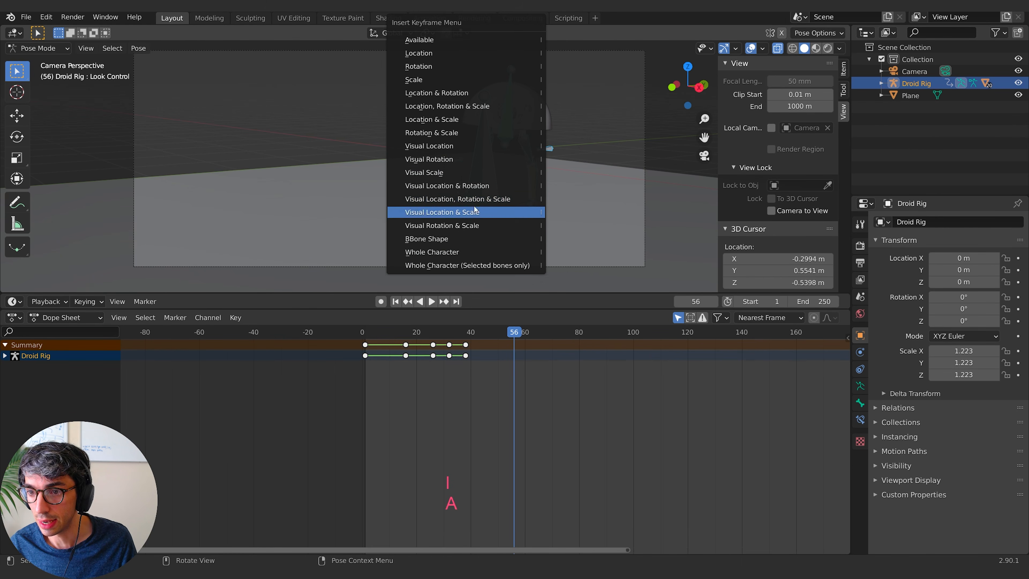
{"action": "left_click", "coordinate": [463, 251]}
{"action": "left_click_drag", "start_coordinate": [521, 348], "coordinate": [507, 348]}
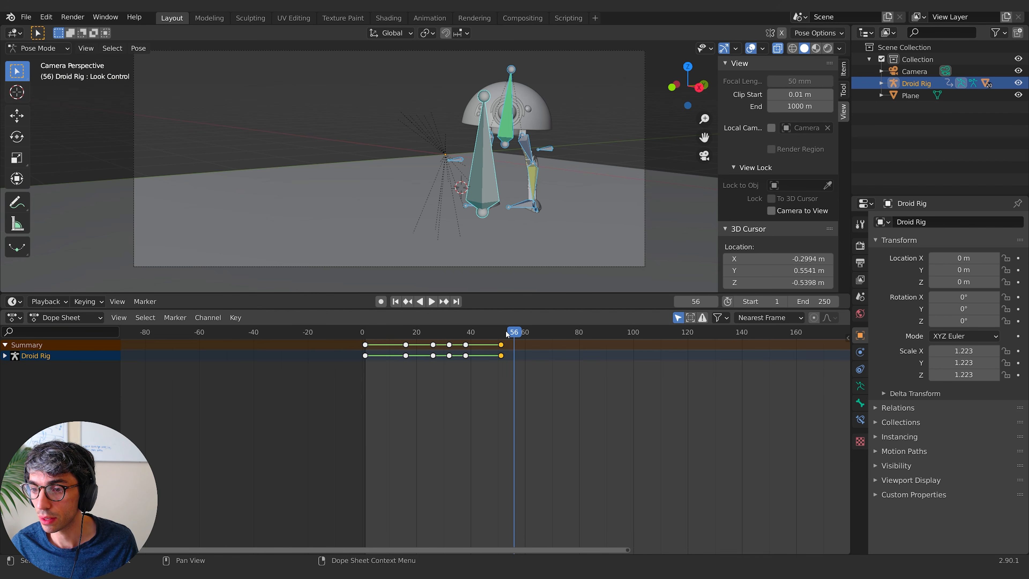
Step: Deselect all bones and play back the animation to review the timing of the whole jump
{"action": "key", "text": "shift+Left"}
{"action": "key", "text": "space"}
{"action": "key", "text": "alt+a"}
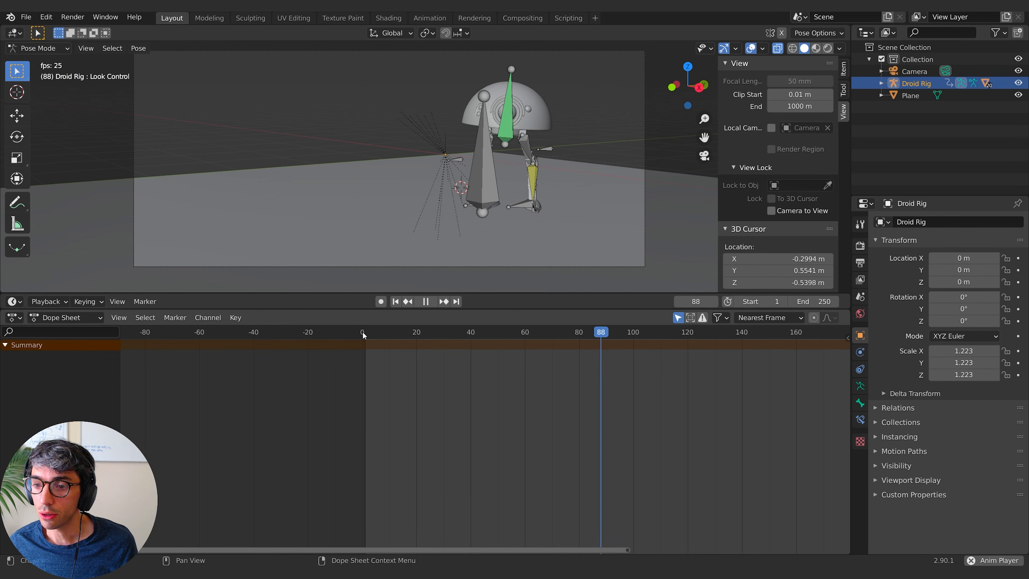
{"action": "left_click_drag", "start_coordinate": [365, 333], "coordinate": [403, 333]}
{"action": "key", "text": "space"}
{"action": "key", "text": "space"}
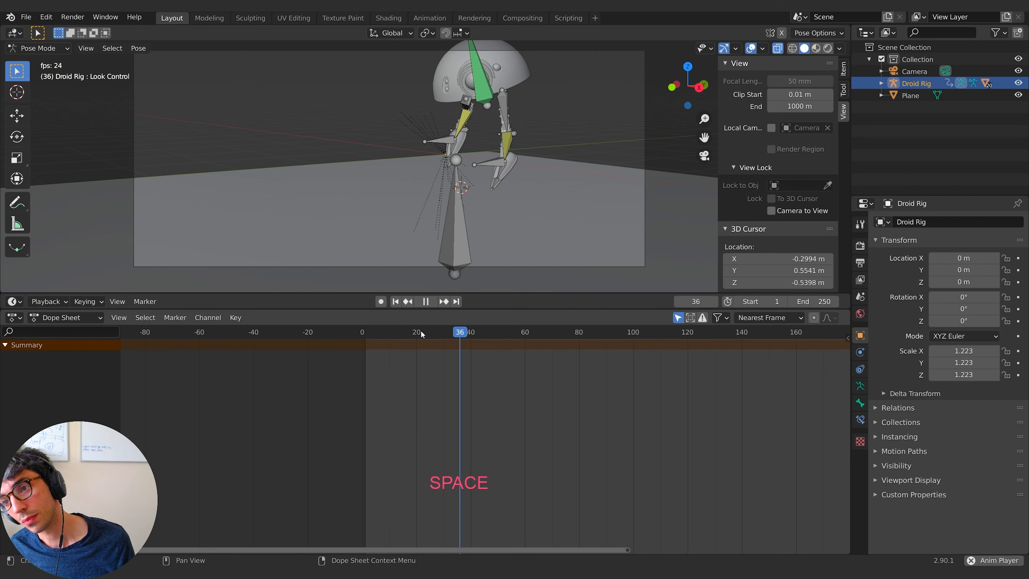
{"action": "key", "text": "space"}
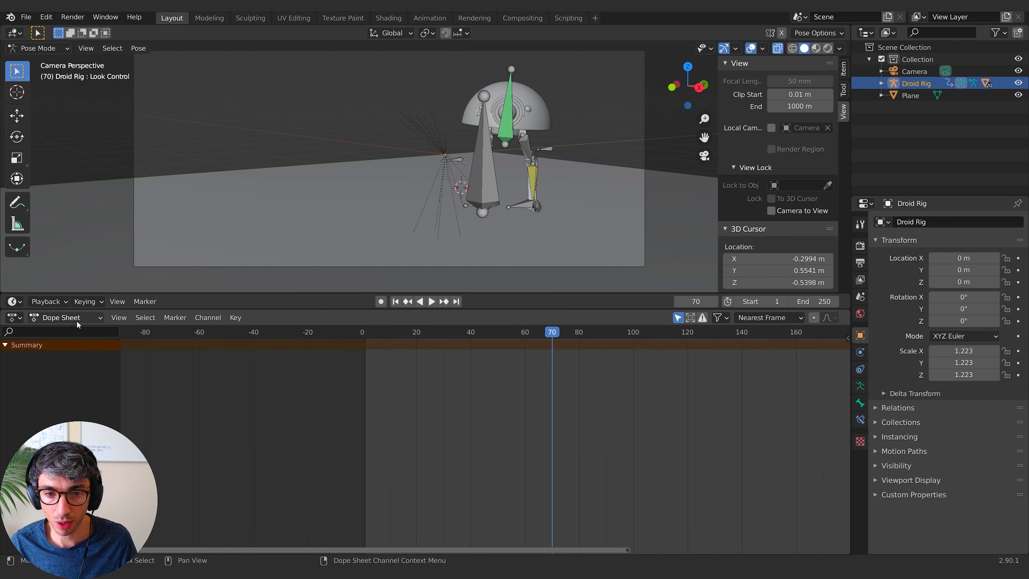
Step: Select all bones to show their keyframes and scrub between frames 14 and 23 to examine the pose change
{"action": "key", "text": "a"}
{"action": "left_click_drag", "start_coordinate": [552, 332], "coordinate": [402, 330]}
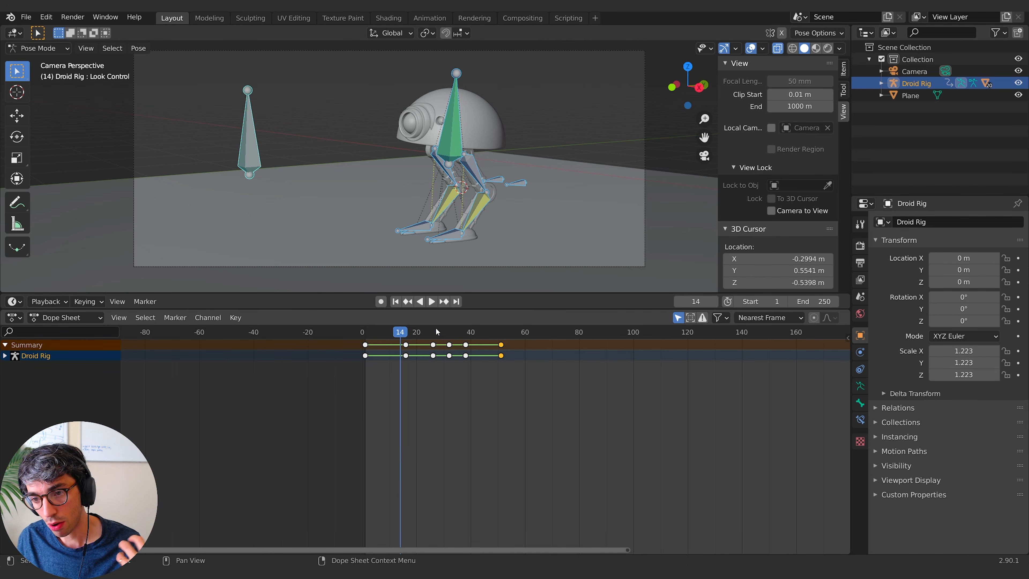
{"action": "left_click", "coordinate": [408, 332]}
{"action": "mouse_move", "coordinate": [407, 333]}
{"action": "left_mouse_down"}
{"action": "mouse_move", "coordinate": [437, 333]}
{"action": "mouse_move", "coordinate": [411, 333]}
{"action": "mouse_move", "coordinate": [425, 336]}
{"action": "left_mouse_up"}
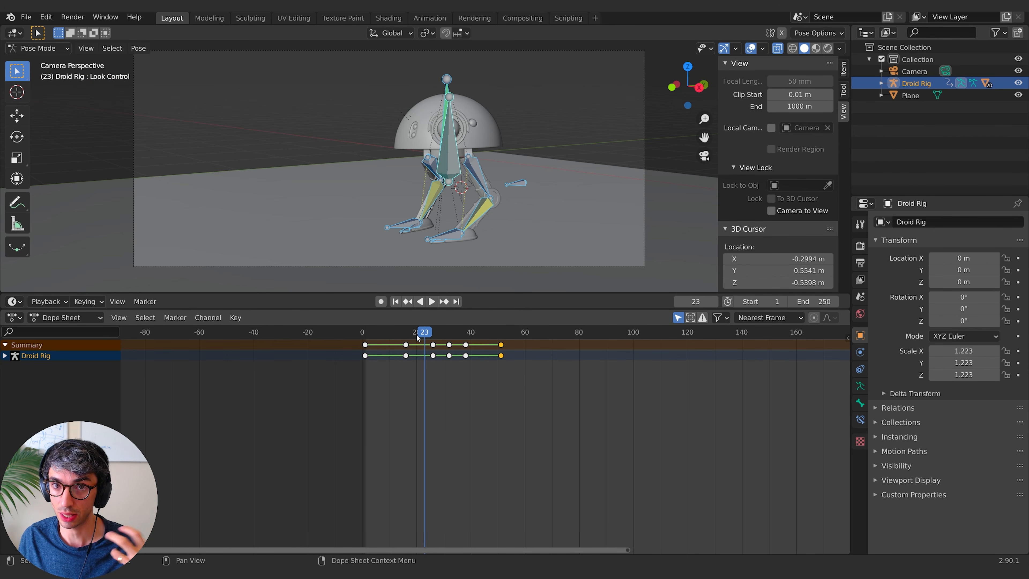
{"action": "mouse_move", "coordinate": [420, 333]}
{"action": "left_mouse_down"}
{"action": "mouse_move", "coordinate": [408, 333]}
{"action": "mouse_move", "coordinate": [435, 333]}
{"action": "mouse_move", "coordinate": [416, 338]}
{"action": "left_mouse_up"}
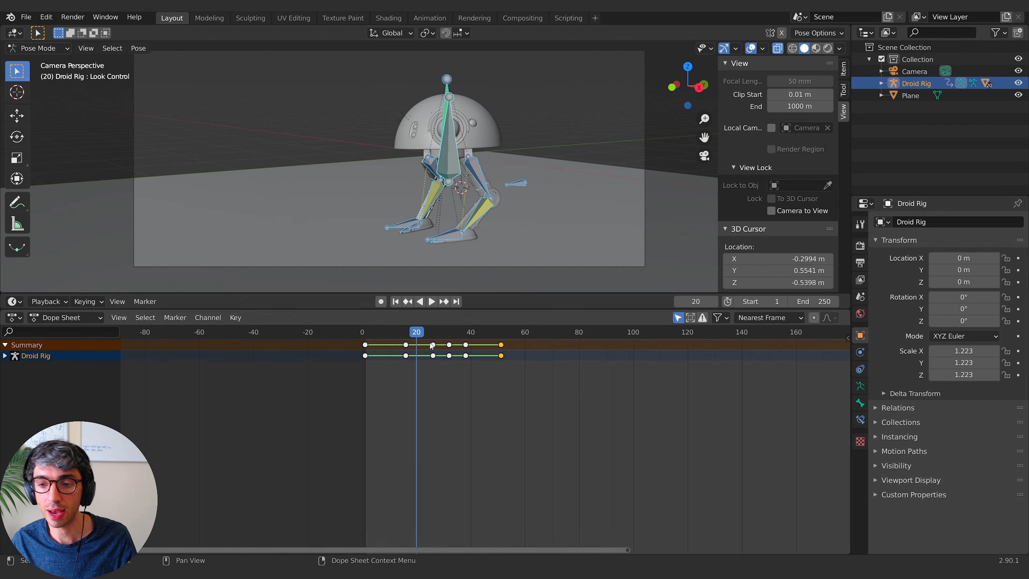
{"action": "left_click_drag", "start_coordinate": [417, 336], "coordinate": [420, 332]}
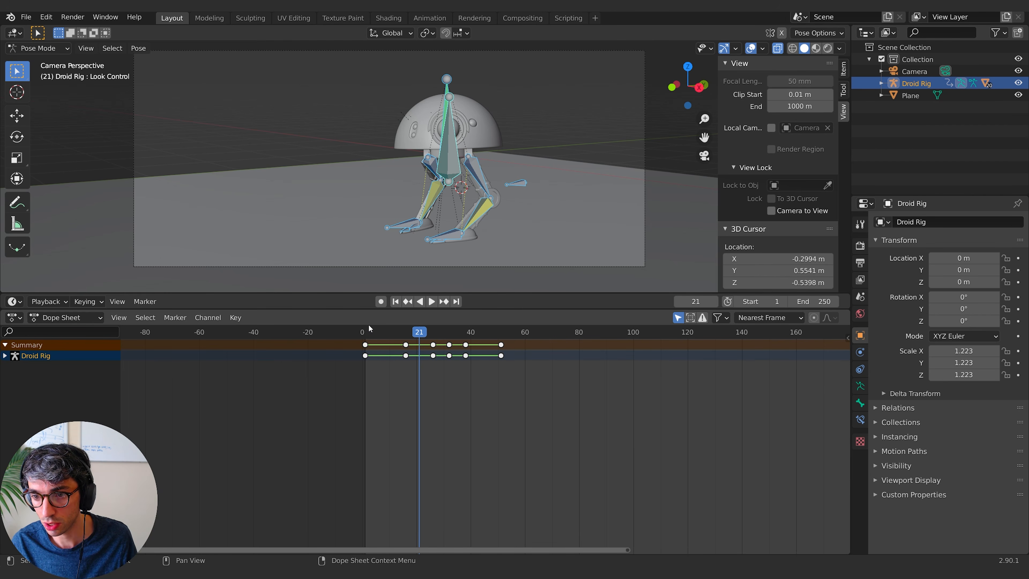
Step: Duplicate the frame 16 keyframe and place the copy at frame 9 to hold the pose between them
{"action": "left_click_drag", "start_coordinate": [368, 327], "coordinate": [387, 335]}
{"action": "left_click", "coordinate": [406, 345]}
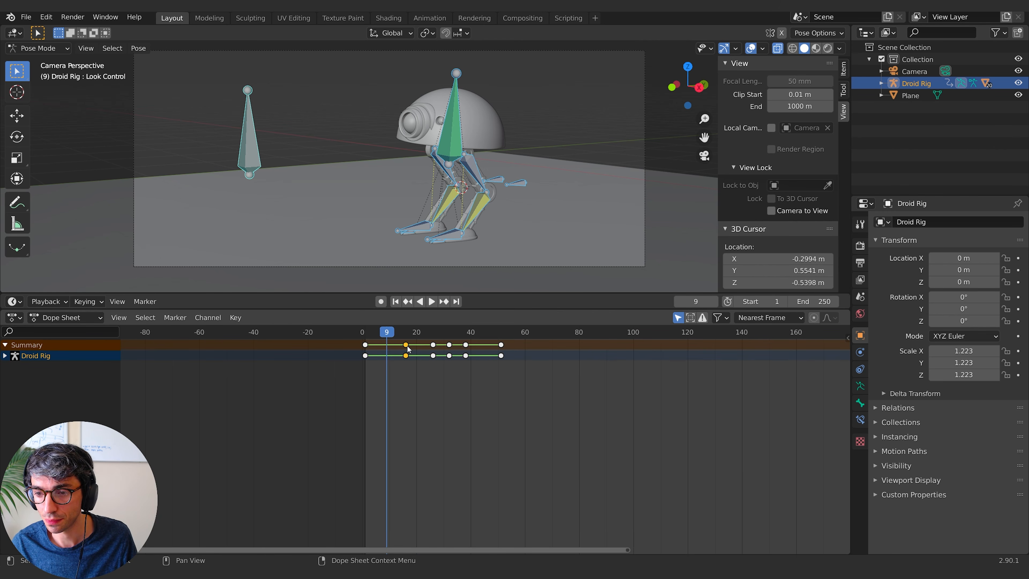
{"action": "key", "text": "shift+d"}
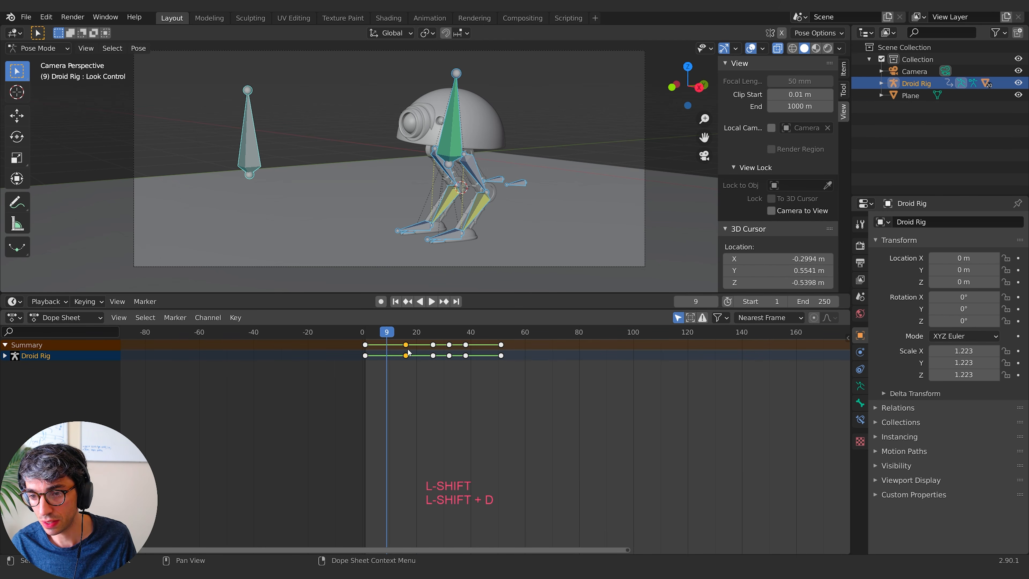
{"action": "key", "text": "Escape"}
{"action": "key", "text": "g"}
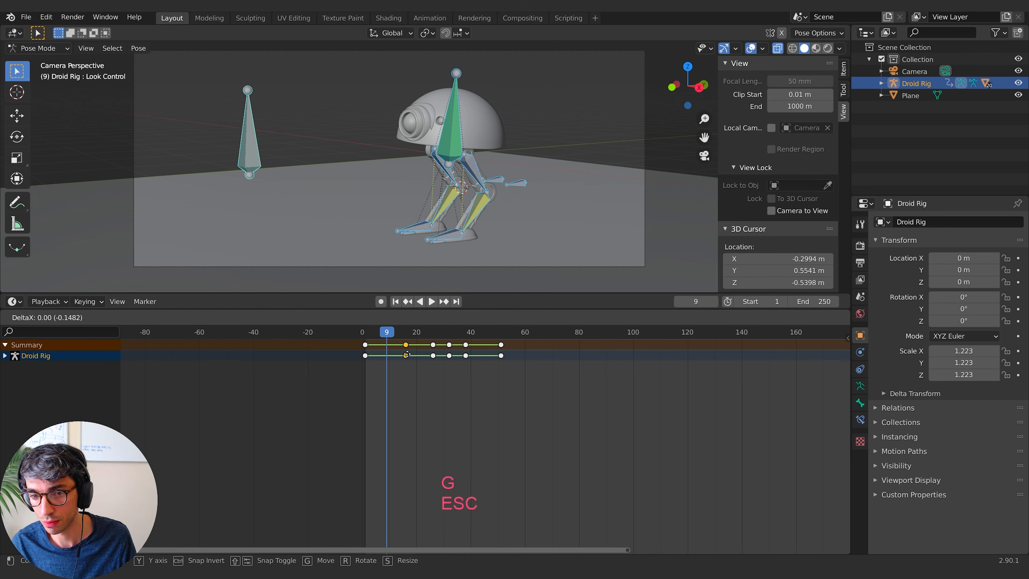
{"action": "key", "text": "Escape"}
{"action": "key", "text": "shift+d"}
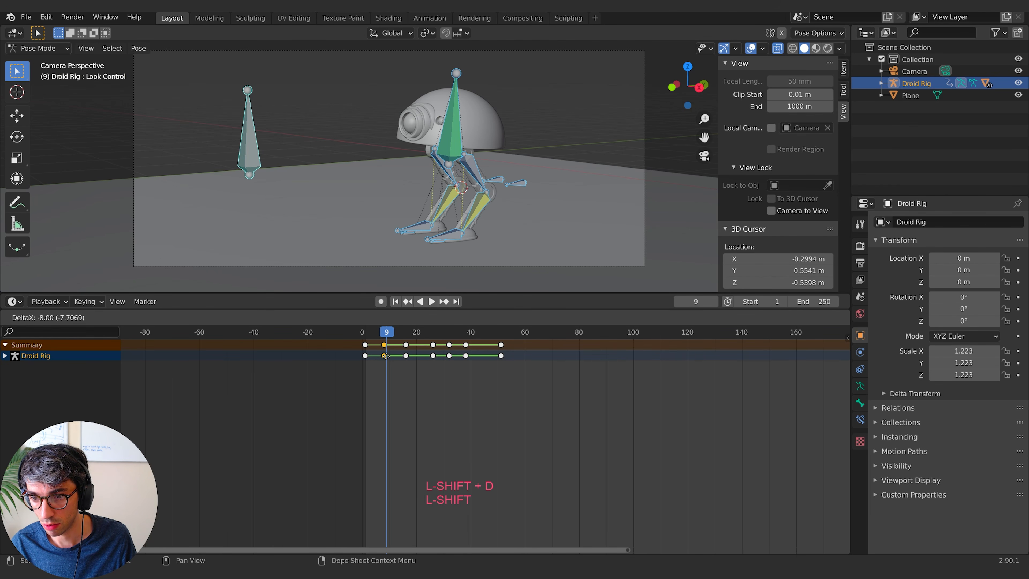
{"action": "left_click", "coordinate": [407, 376]}
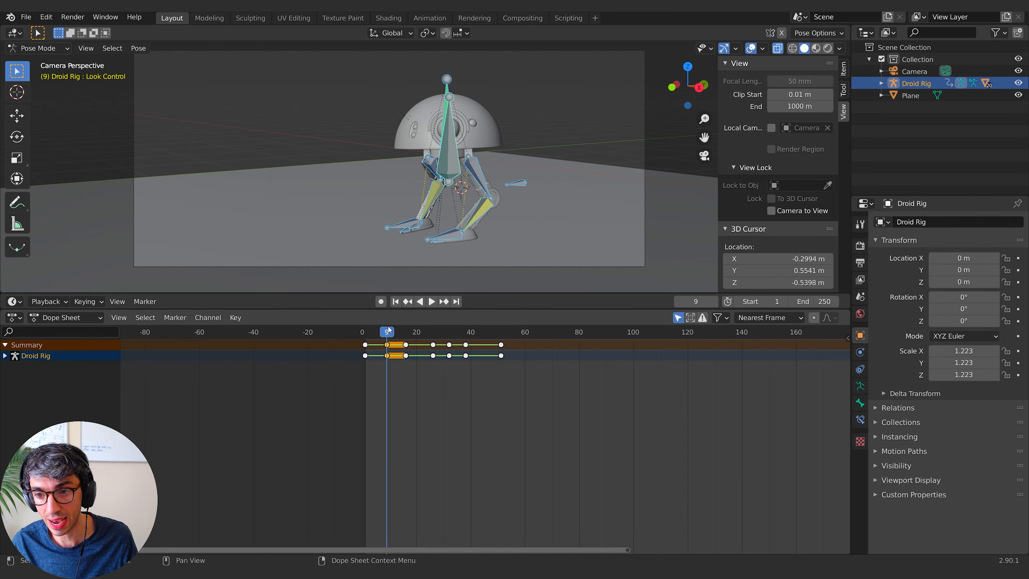
Step: Jump back and forth between the keyframes from frame 1 onward to compare their poses
{"action": "mouse_move", "coordinate": [388, 329]}
{"action": "left_mouse_down"}
{"action": "mouse_move", "coordinate": [403, 331]}
{"action": "mouse_move", "coordinate": [387, 333]}
{"action": "left_mouse_up"}
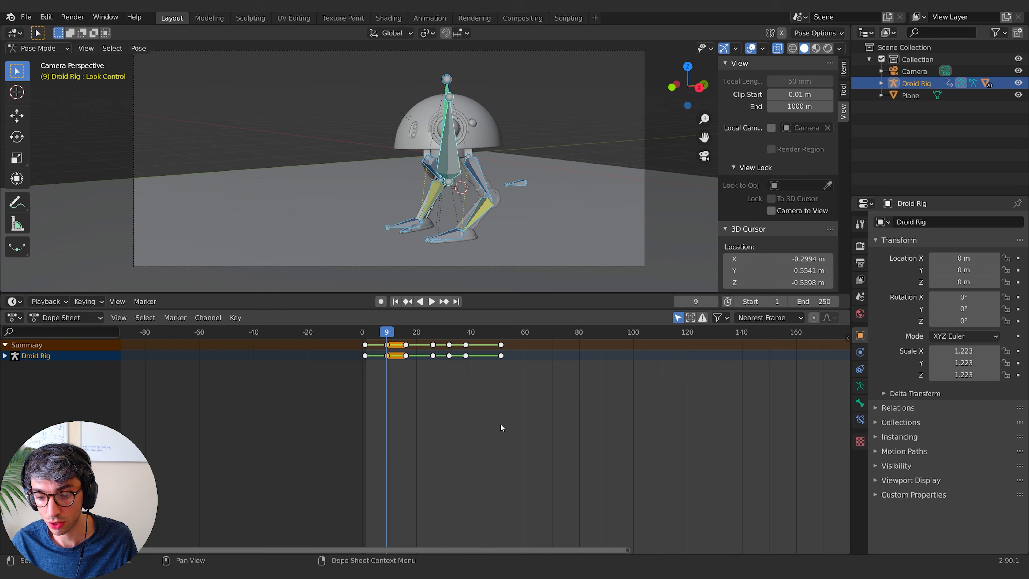
{"action": "key", "text": "Down"}
{"action": "key", "text": "Up"}
{"action": "key", "text": "Down"}
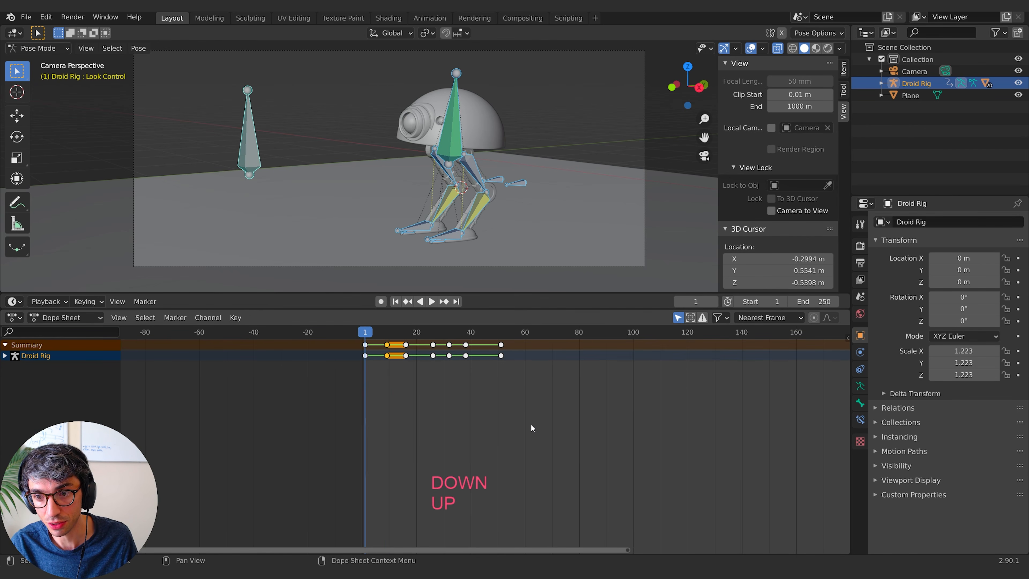
{"action": "key", "text": "Up"}
{"action": "key", "text": "Up"}
{"action": "key", "text": "Up"}
{"action": "key", "text": "Down"}
{"action": "key", "text": "Down"}
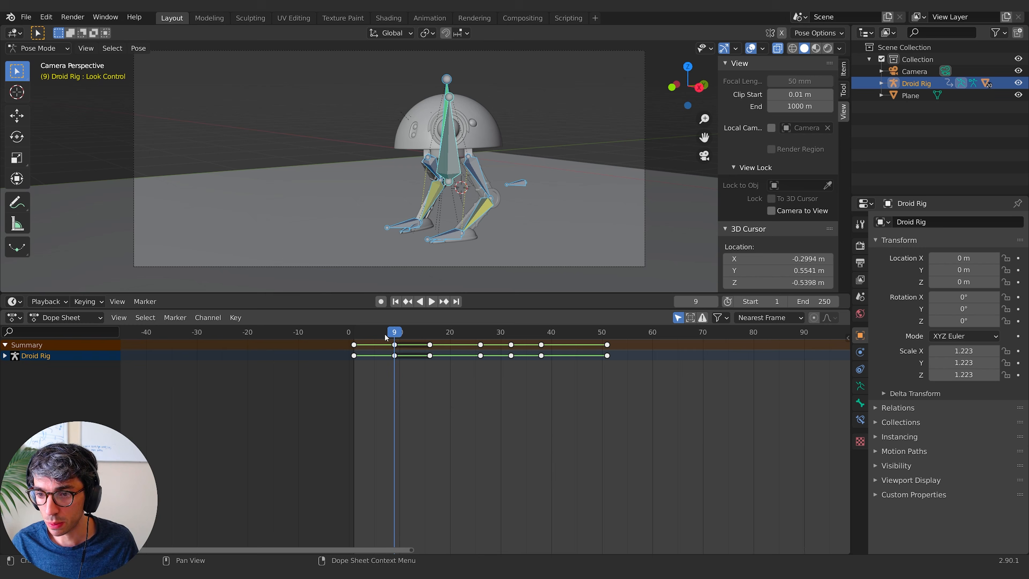
Step: Scrub and play the animation around frame 9 to check the held pose up to frame 16
{"action": "mouse_move", "coordinate": [384, 333]}
{"action": "left_mouse_down"}
{"action": "mouse_move", "coordinate": [414, 335]}
{"action": "mouse_move", "coordinate": [395, 335]}
{"action": "left_mouse_up"}
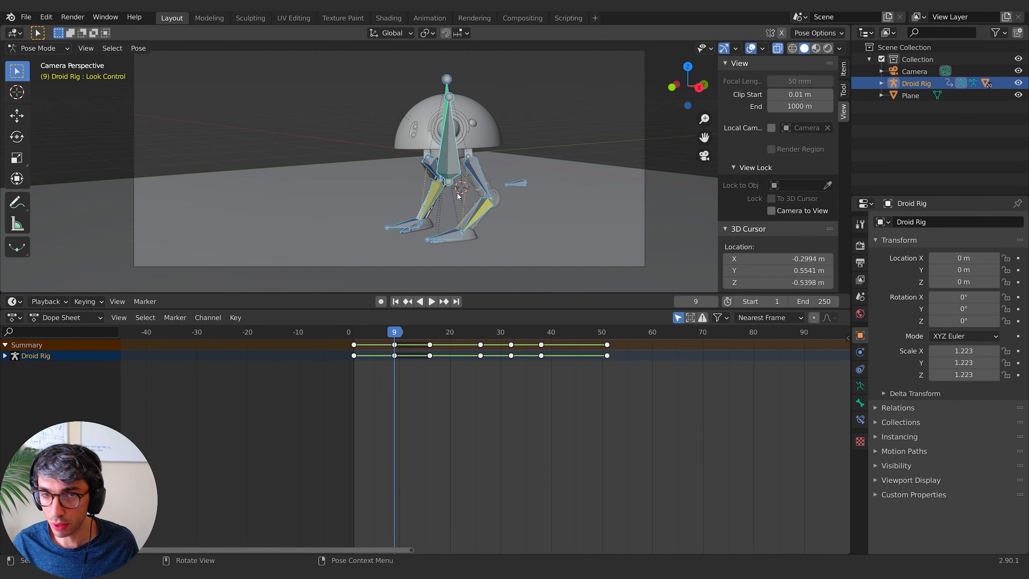
{"action": "key", "text": "space"}
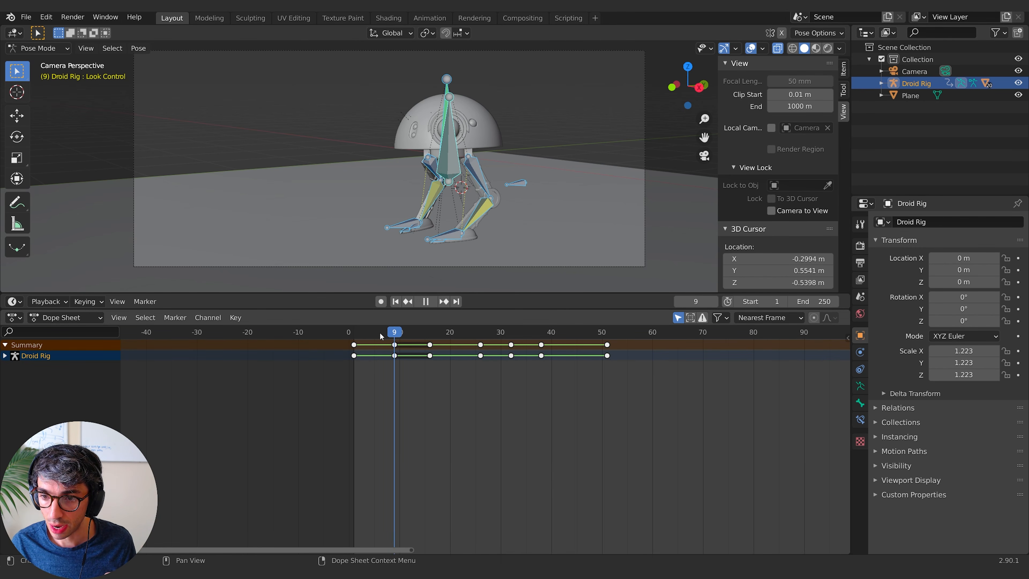
{"action": "key", "text": "Escape"}
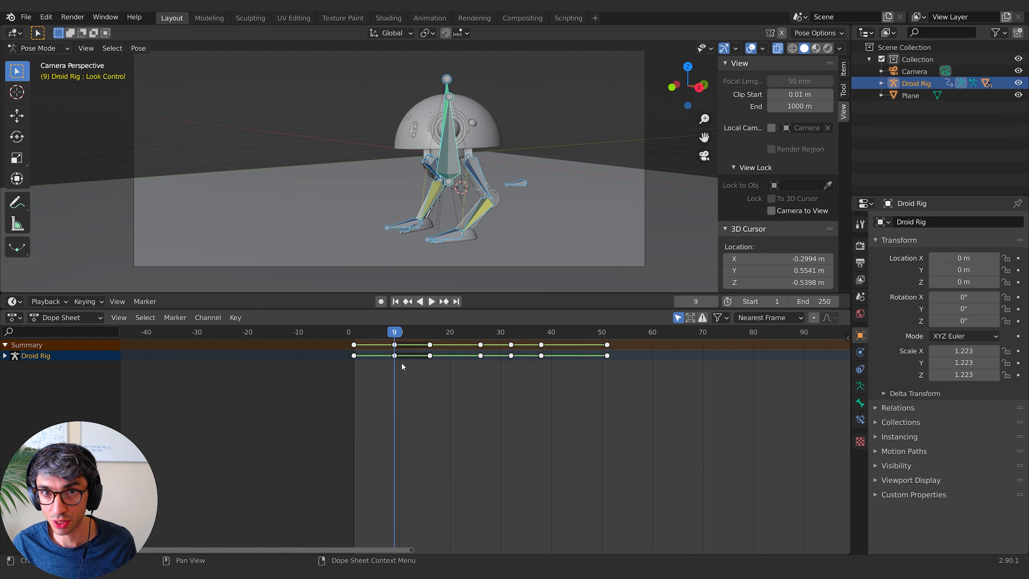
{"action": "key", "text": "space"}
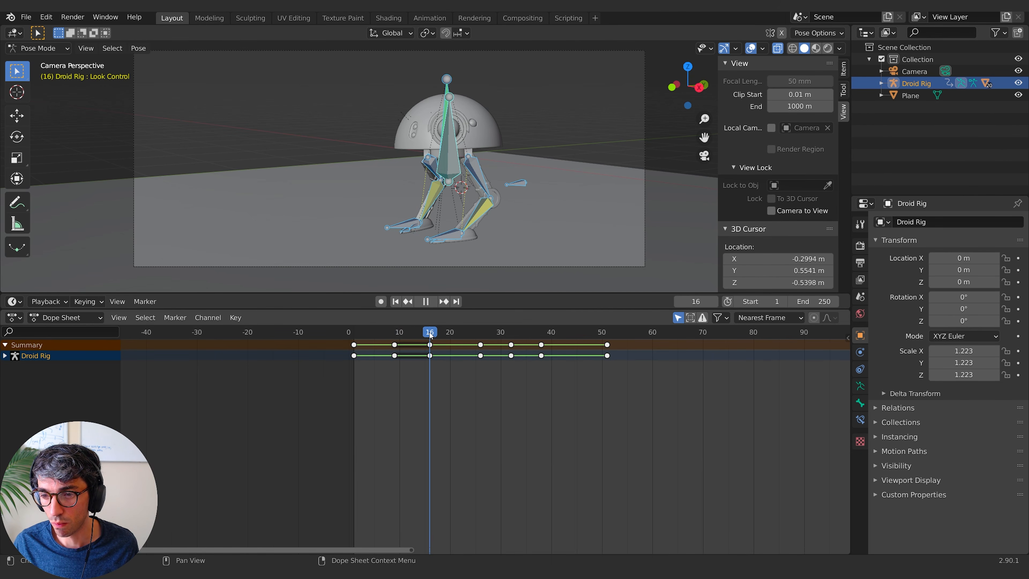
Step: Try moving the Look Control bone toward the camera-left side at frame 10
{"action": "mouse_move", "coordinate": [396, 336]}
{"action": "left_mouse_down"}
{"action": "mouse_move", "coordinate": [356, 340]}
{"action": "mouse_move", "coordinate": [424, 337]}
{"action": "mouse_move", "coordinate": [346, 342]}
{"action": "mouse_move", "coordinate": [399, 345]}
{"action": "left_mouse_up"}
{"action": "left_click", "coordinate": [447, 168]}
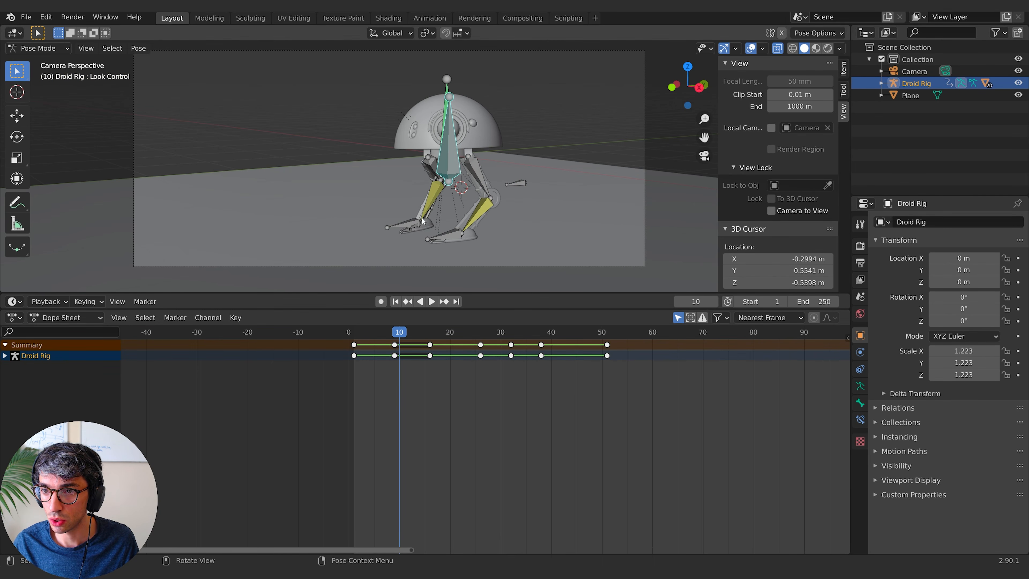
{"action": "left_click", "coordinate": [445, 173]}
{"action": "key", "text": "g"}
{"action": "key", "text": "Escape"}
{"action": "left_click", "coordinate": [445, 170]}
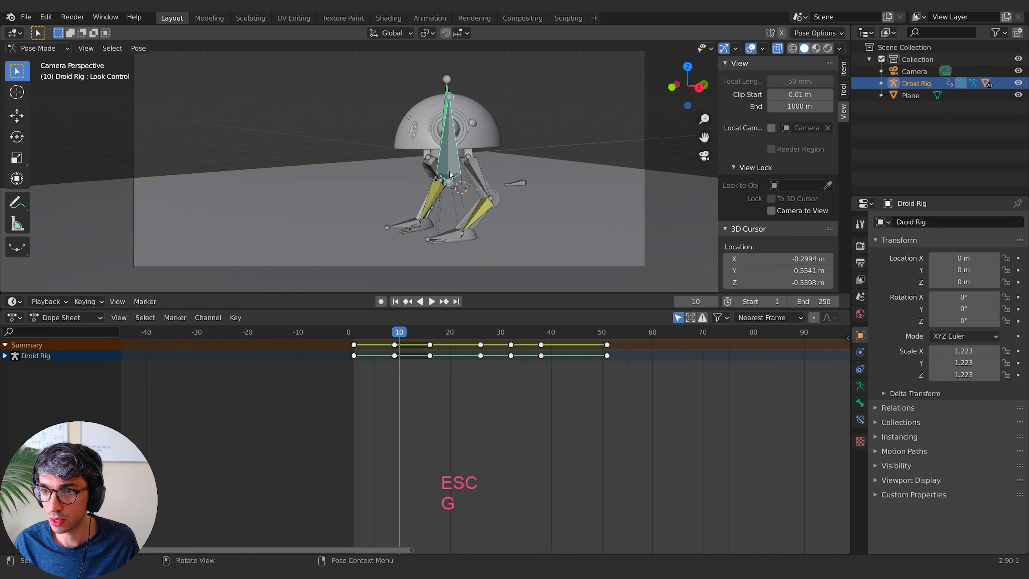
{"action": "key", "text": "g"}
{"action": "left_click", "coordinate": [423, 179]}
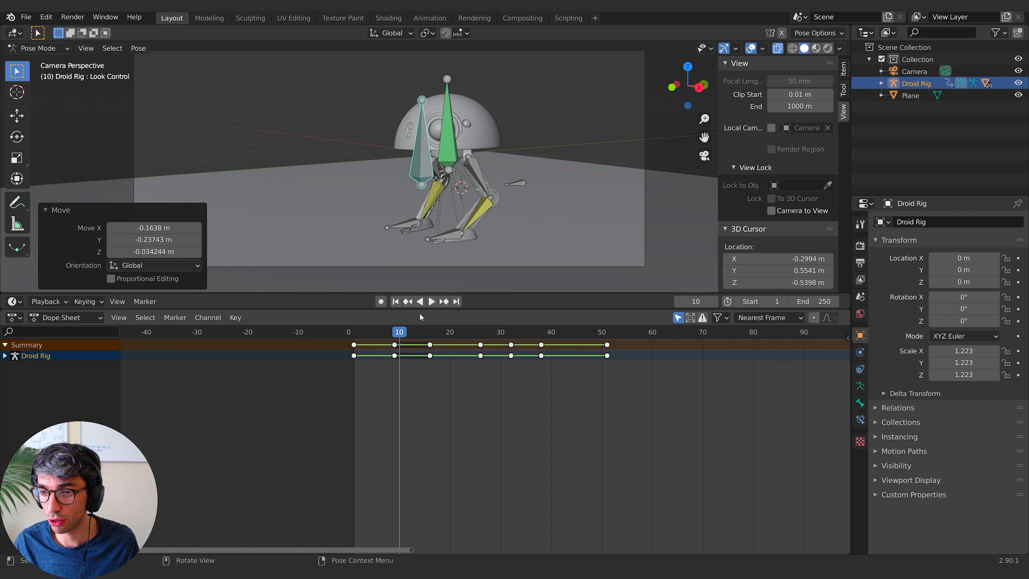
Step: Turn on automatic keyframing, test it by nudging the Look Control bone at frame 10, and undo the test
{"action": "left_click", "coordinate": [381, 301]}
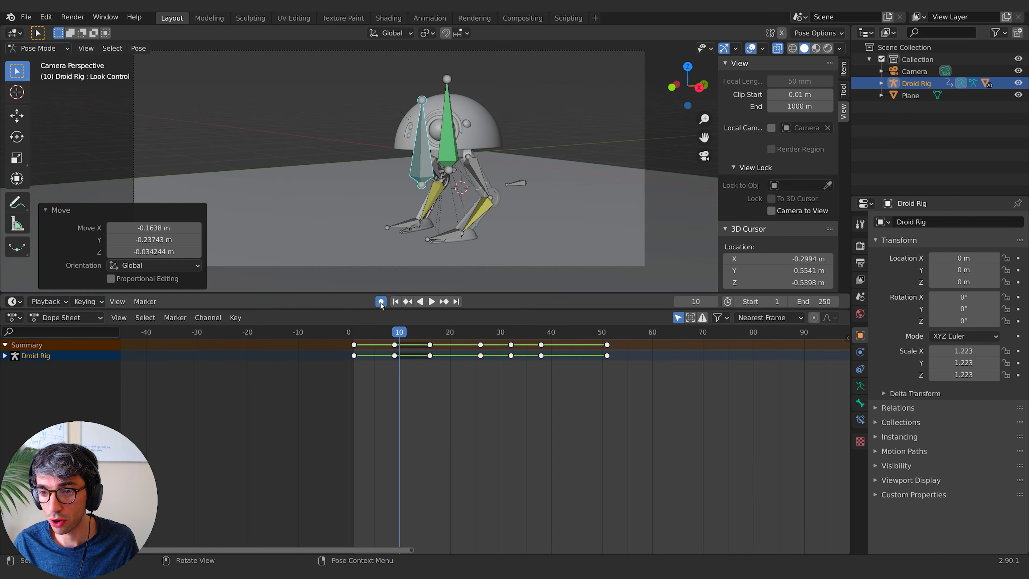
{"action": "key", "text": "g"}
{"action": "left_click", "coordinate": [419, 226]}
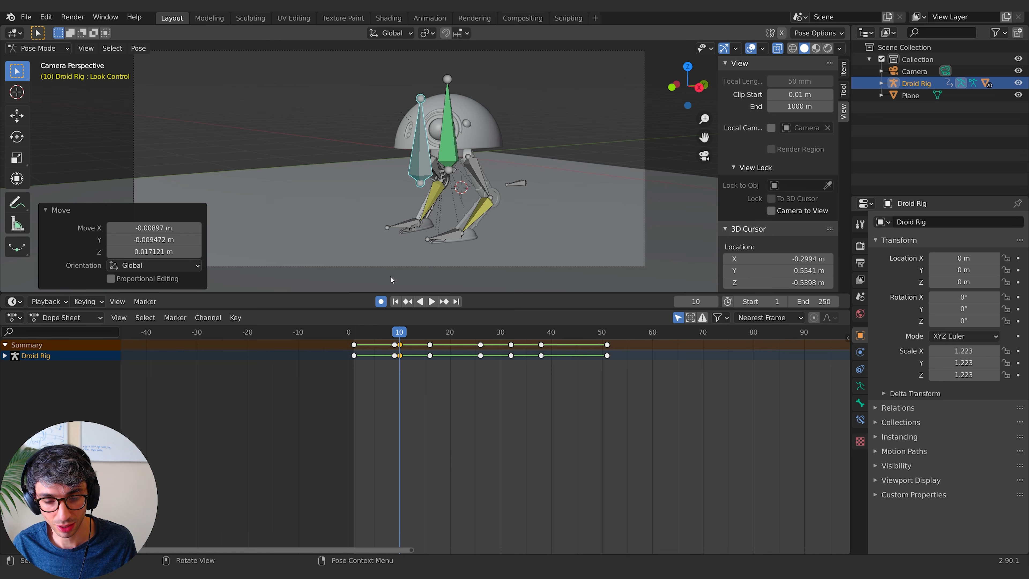
{"action": "left_click", "coordinate": [381, 301]}
{"action": "key", "text": "ctrl+z"}
{"action": "key", "text": "ctrl+z"}
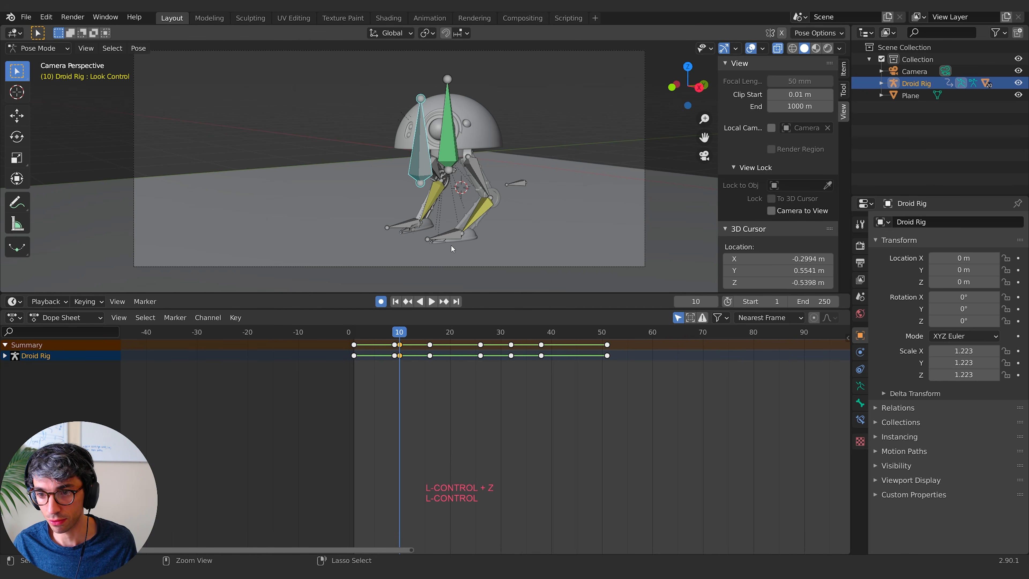
Step: At the frame 9 keyframe, move the Look Control bone about 0.3 m so the droid's head turns toward its starting direction
{"action": "key", "text": "Down"}
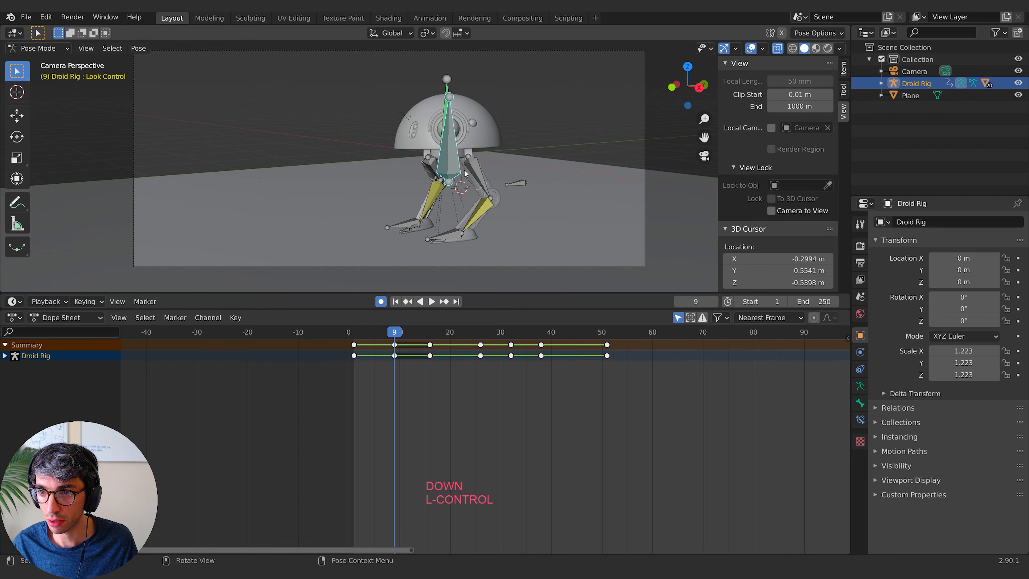
{"action": "key", "text": "g"}
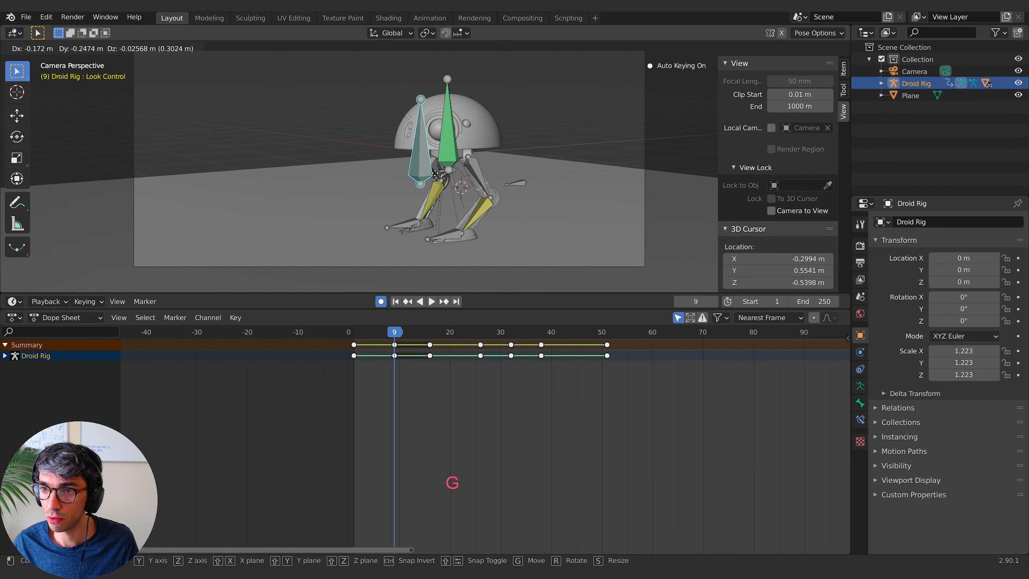
{"action": "left_click", "coordinate": [432, 173]}
Step: Jump back and forth between the keyframes at frames 1 and 9 to compare the head turn
{"action": "key", "text": "Down"}
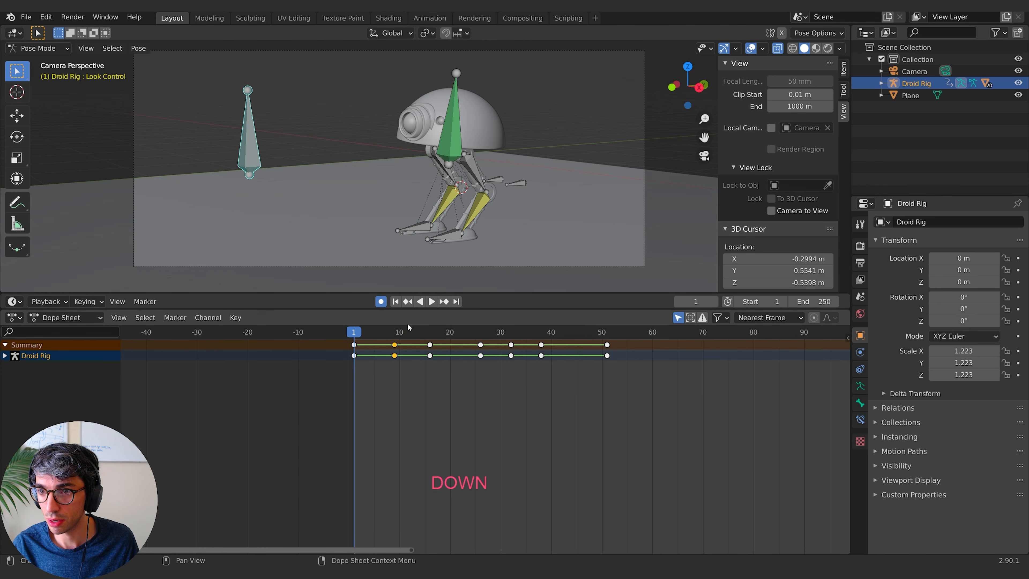
{"action": "key", "text": "Up"}
{"action": "key", "text": "Down"}
{"action": "key", "text": "Up"}
{"action": "key", "text": "Down"}
{"action": "key", "text": "Up"}
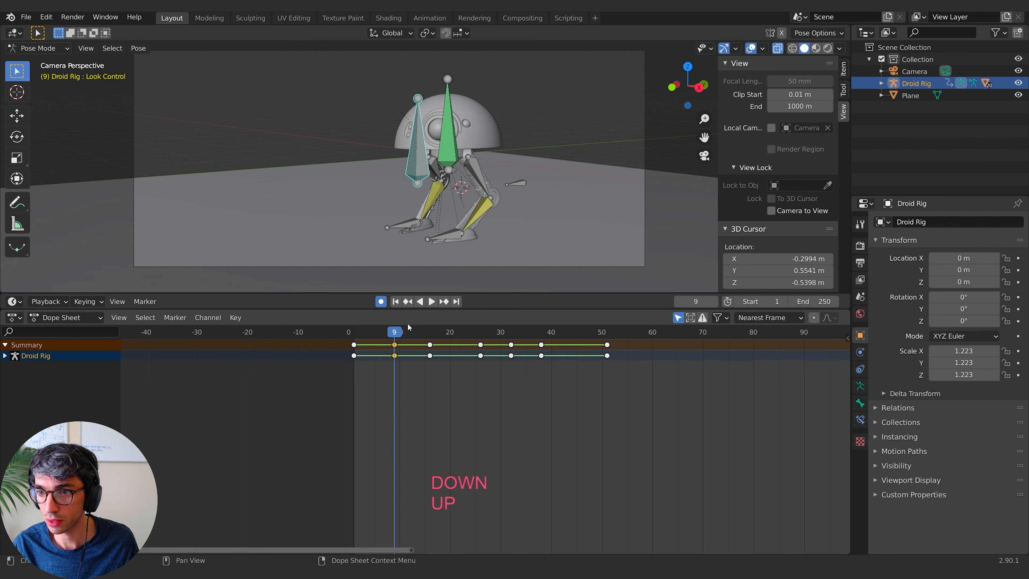
{"action": "key", "text": "Down"}
{"action": "key", "text": "Up"}
{"action": "key", "text": "Down"}
{"action": "key", "text": "Up"}
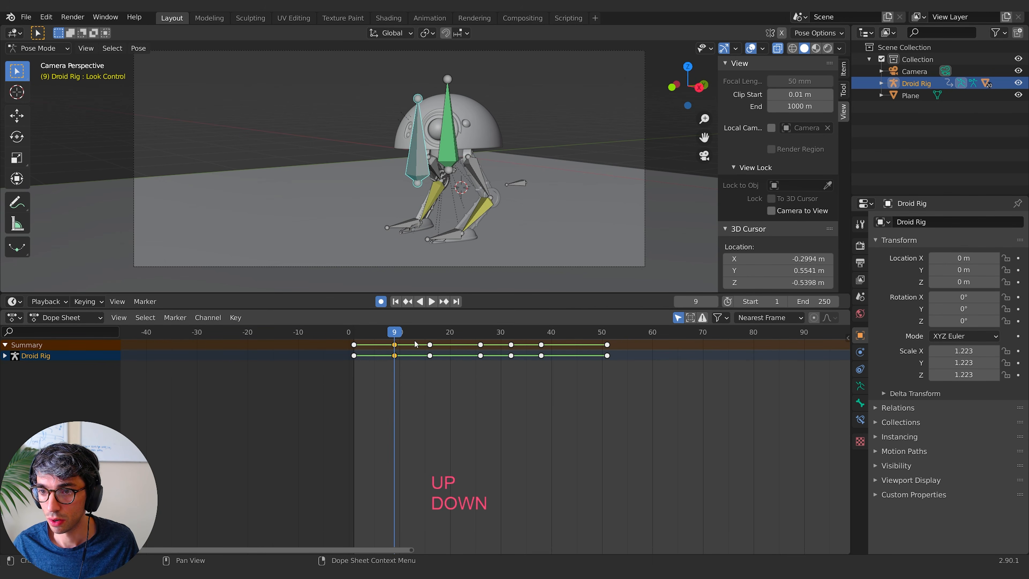
Step: Shift the Foot.R.Control.001 bone about -0.056 m along the global X axis at frame 9
{"action": "left_click", "coordinate": [414, 227]}
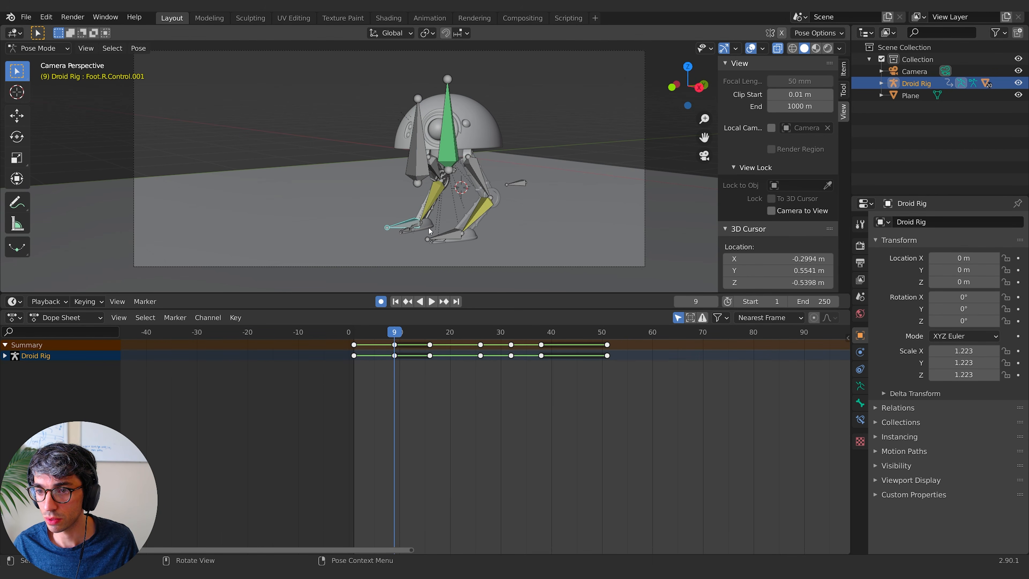
{"action": "key", "text": "g"}
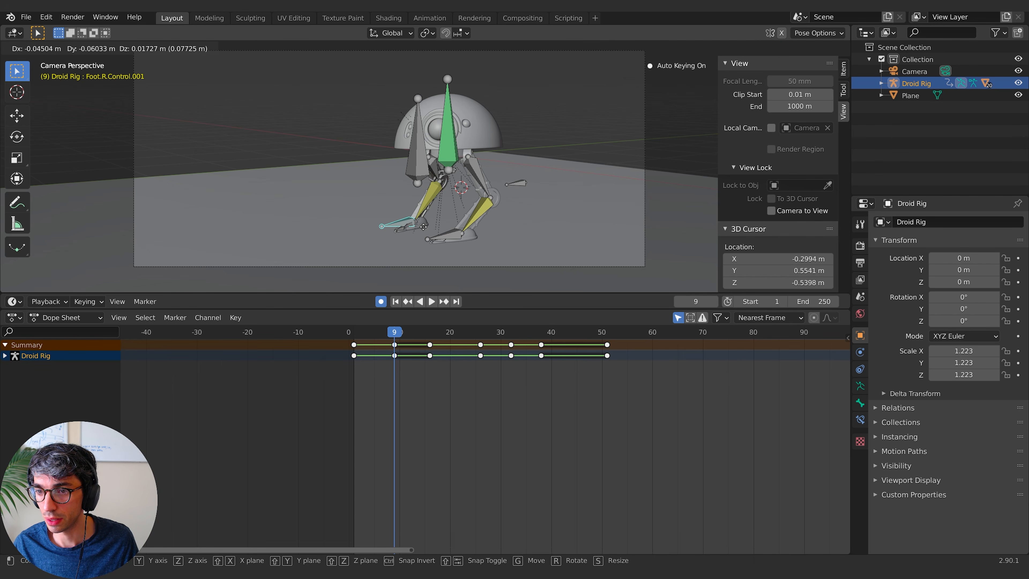
{"action": "key", "text": "y"}
{"action": "key", "text": "Escape"}
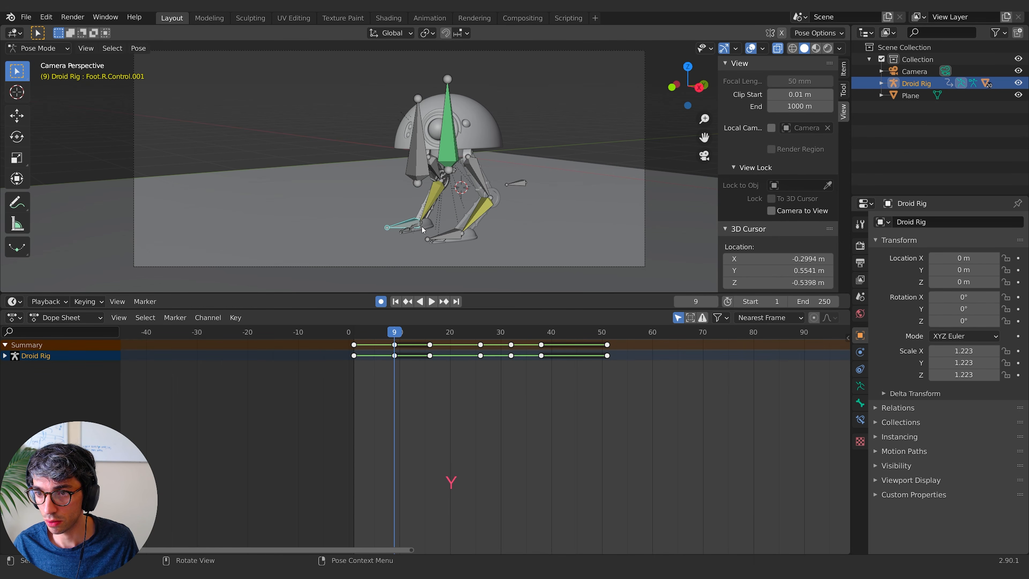
{"action": "key", "text": "g"}
{"action": "key", "text": "x"}
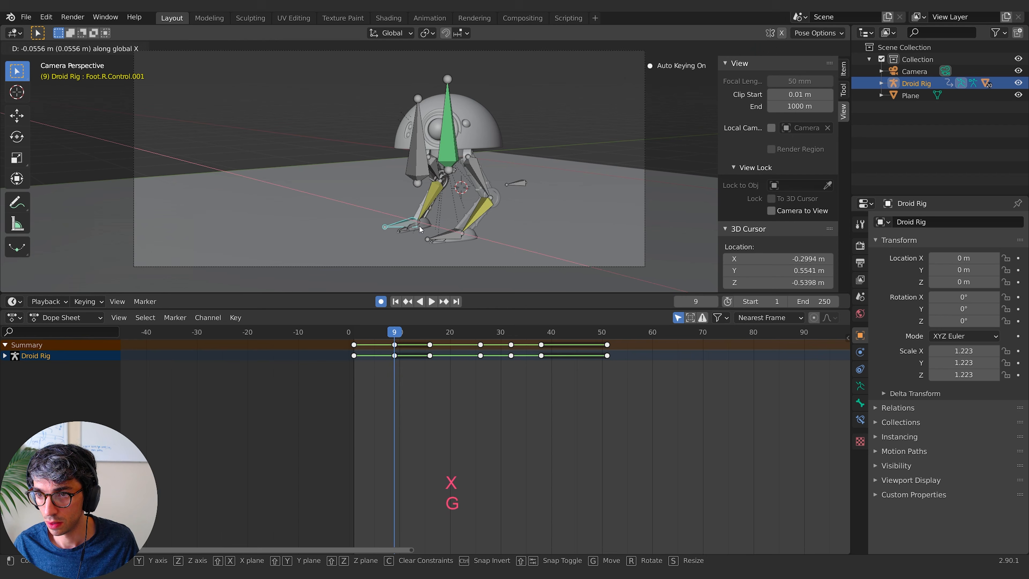
{"action": "left_click", "coordinate": [420, 229]}
Step: Jump repeatedly between the keyframes at frames 1, 9, 16 and 26 to compare the right foot's placement
{"action": "key", "text": "Down"}
{"action": "key", "text": "Up"}
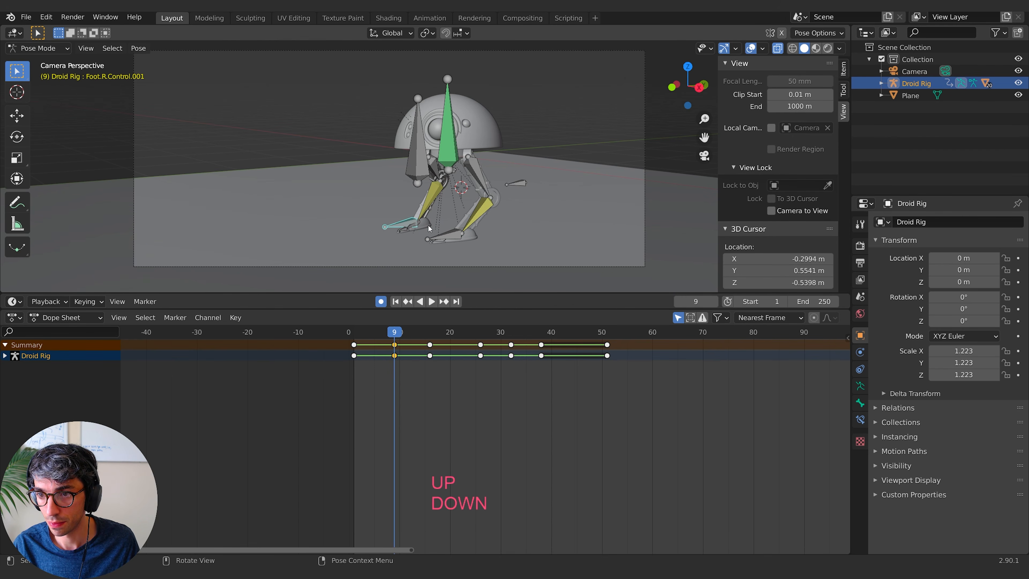
{"action": "key", "text": "Down"}
{"action": "key", "text": "Up"}
{"action": "key", "text": "Down"}
{"action": "key", "text": "Up"}
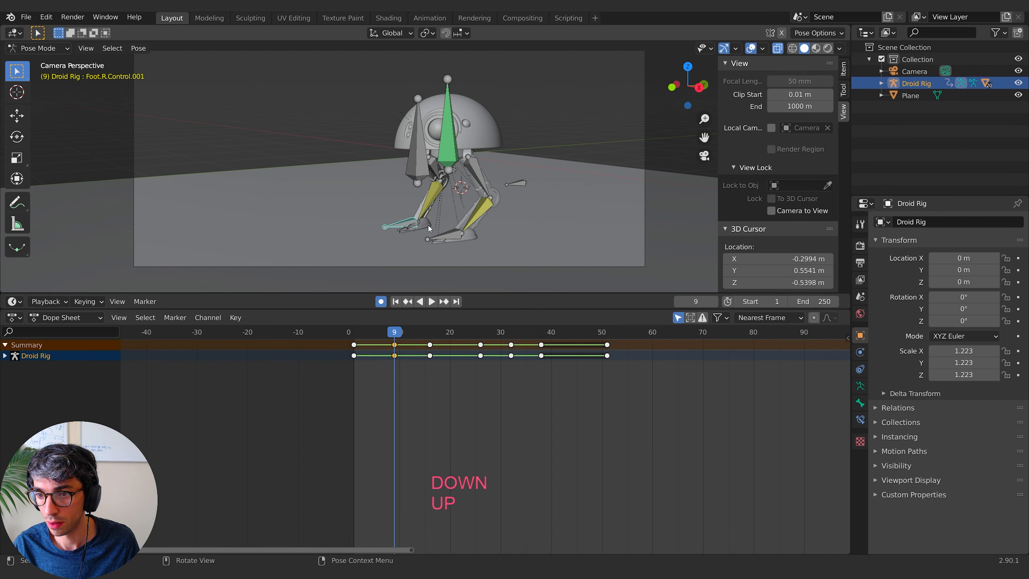
{"action": "key", "text": "Up"}
{"action": "key", "text": "Down"}
{"action": "key", "text": "Down"}
{"action": "key", "text": "Up"}
{"action": "key", "text": "Up"}
{"action": "key", "text": "Up"}
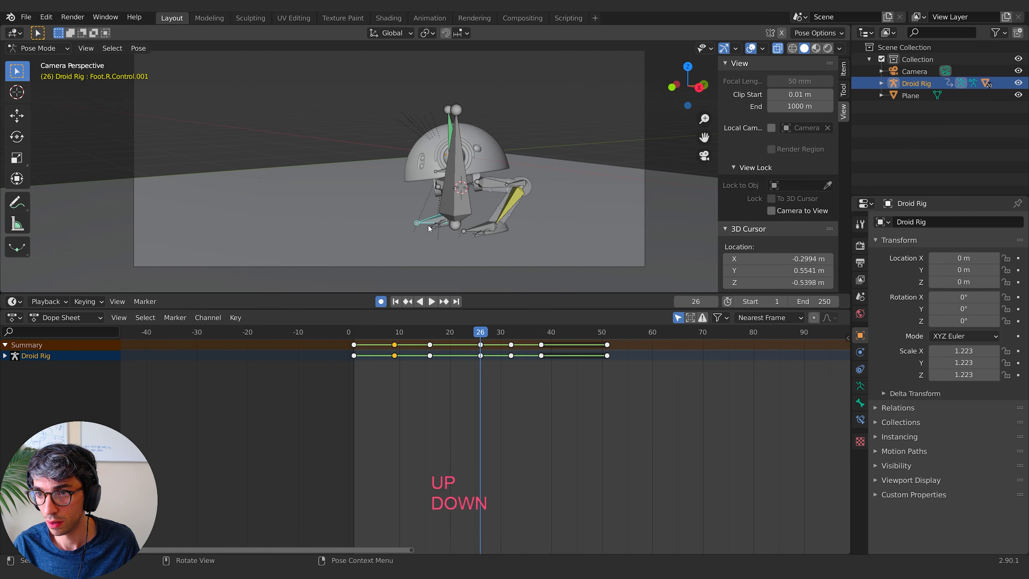
{"action": "key", "text": "Down"}
{"action": "key", "text": "Down"}
{"action": "key", "text": "Down"}
{"action": "key", "text": "Up"}
{"action": "key", "text": "Up"}
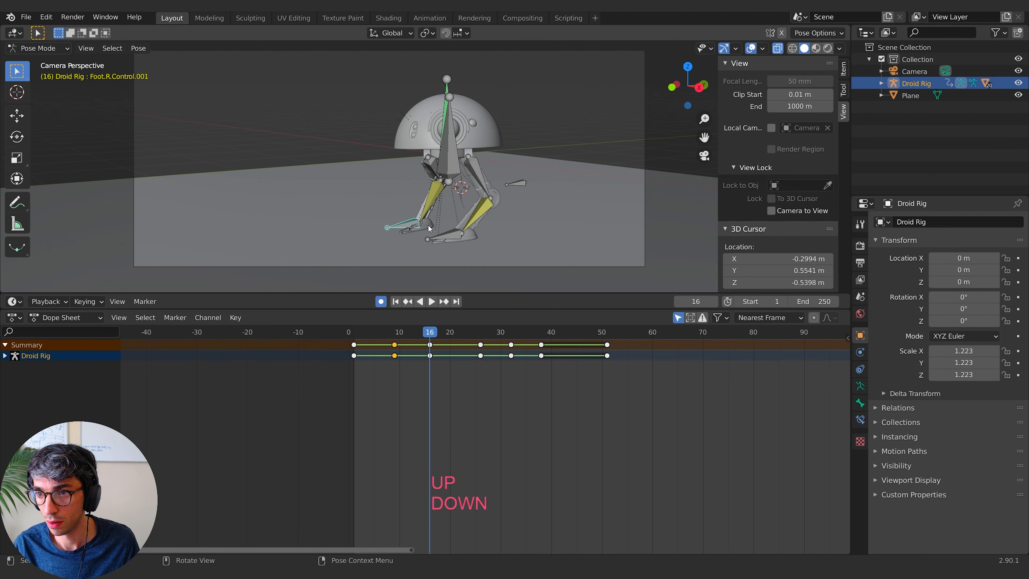
{"action": "key", "text": "Down"}
{"action": "key", "text": "Down"}
{"action": "key", "text": "Up"}
{"action": "key", "text": "Down"}
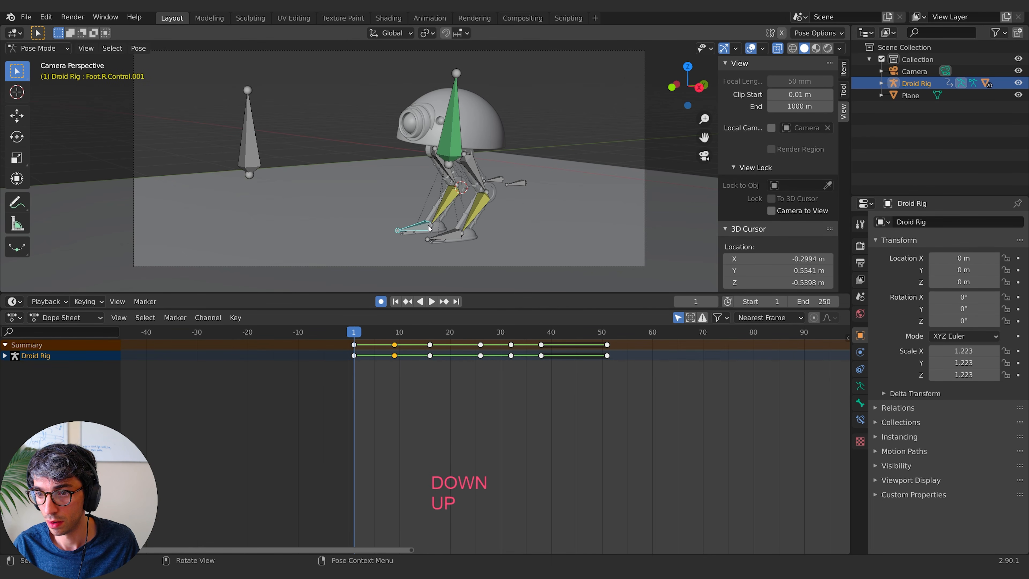
{"action": "key", "text": "Up"}
{"action": "key", "text": "Down"}
{"action": "key", "text": "Up"}
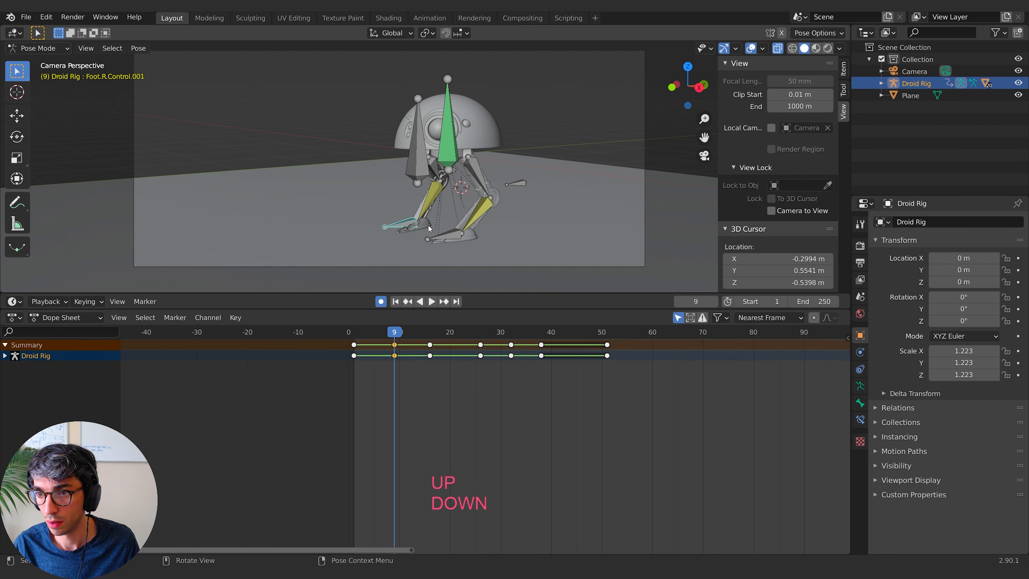
Step: Raise the Foot.R.Control.001 bone about 0.065 m along Z at frame 9 and play the motion to check it
{"action": "key", "text": "g"}
{"action": "key", "text": "z"}
{"action": "left_click", "coordinate": [442, 222]}
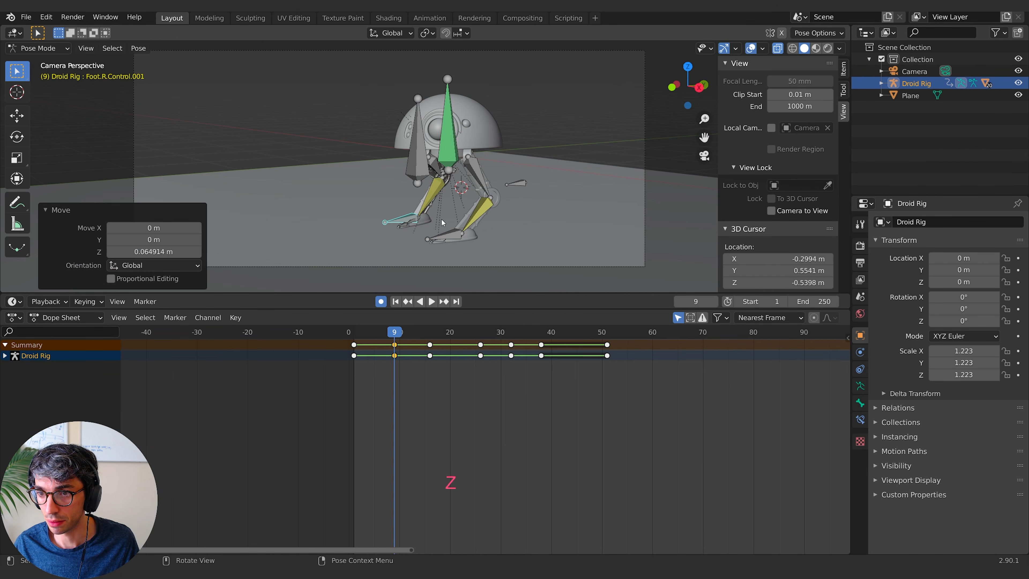
{"action": "key", "text": "space"}
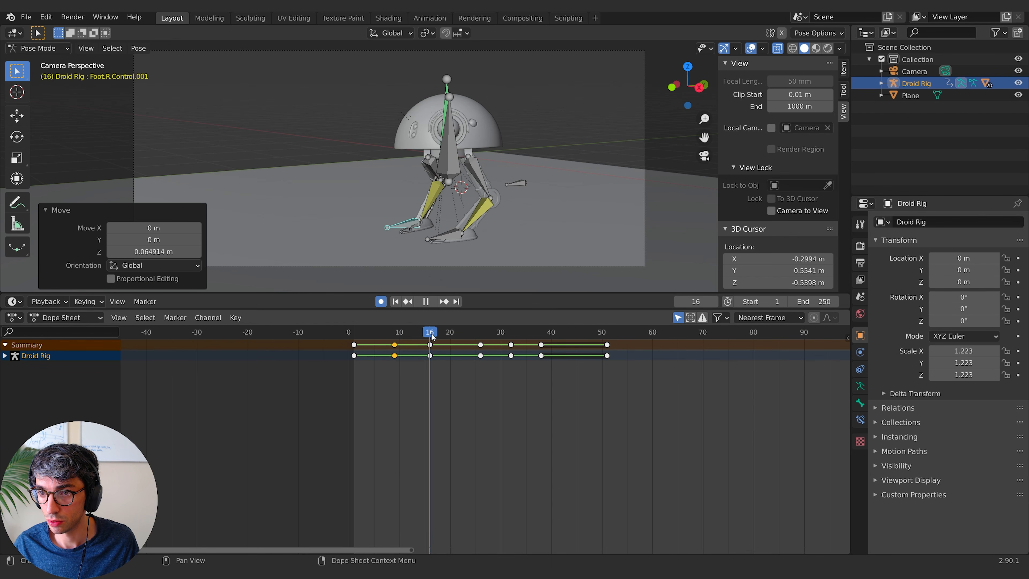
{"action": "left_click_drag", "start_coordinate": [431, 337], "coordinate": [395, 336]}
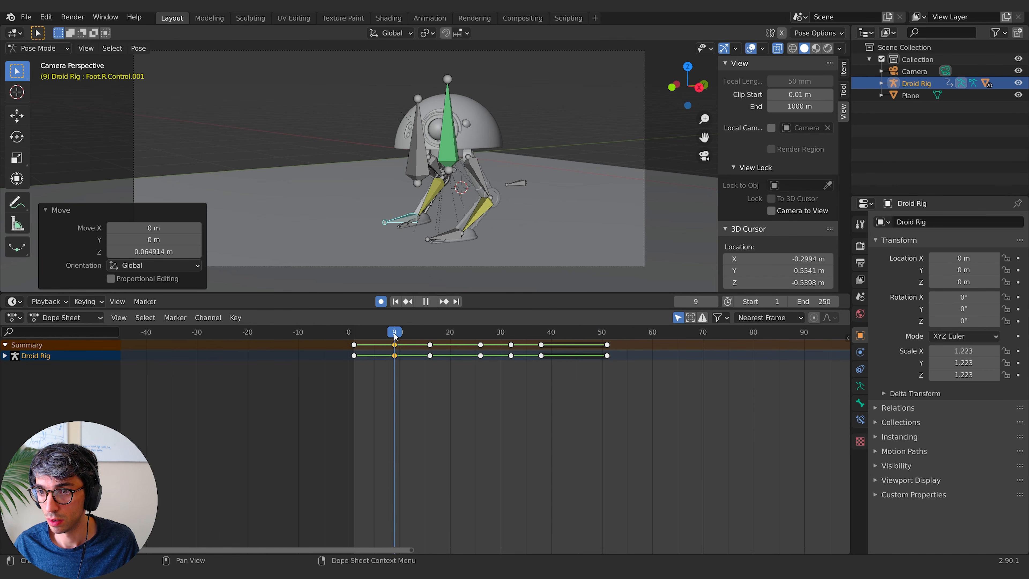
{"action": "key", "text": "space"}
Step: Move the Foot.R.Control.001 bone along X at frame 9 by about 0.064 m and another 0.081 m, and play the motion
{"action": "key", "text": "g"}
{"action": "key", "text": "x"}
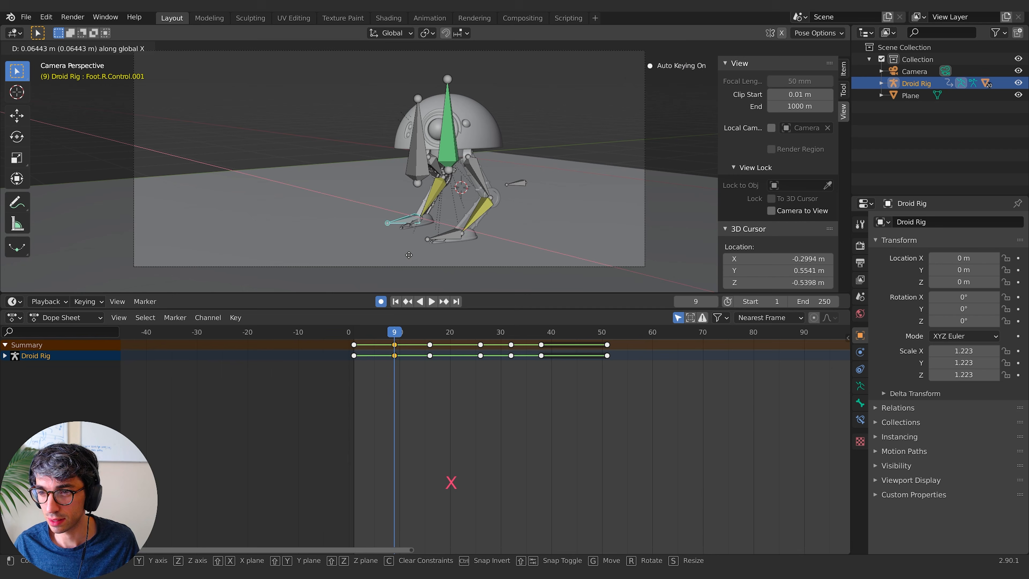
{"action": "left_click", "coordinate": [409, 255]}
{"action": "left_click_drag", "start_coordinate": [396, 333], "coordinate": [419, 334]}
{"action": "key", "text": "g"}
{"action": "key", "text": "x"}
{"action": "left_click", "coordinate": [414, 284]}
{"action": "key", "text": "space"}
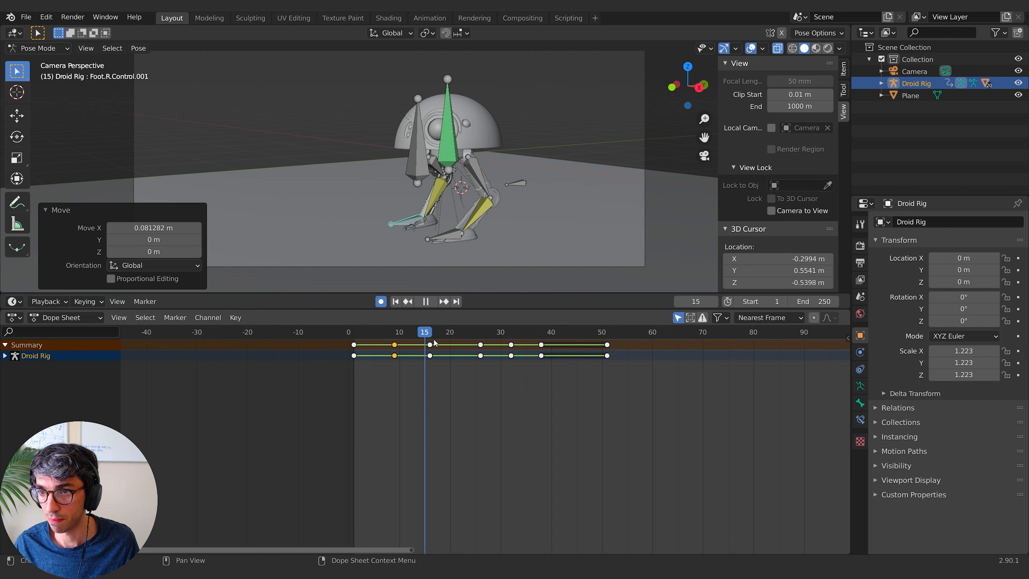
{"action": "key", "text": "Escape"}
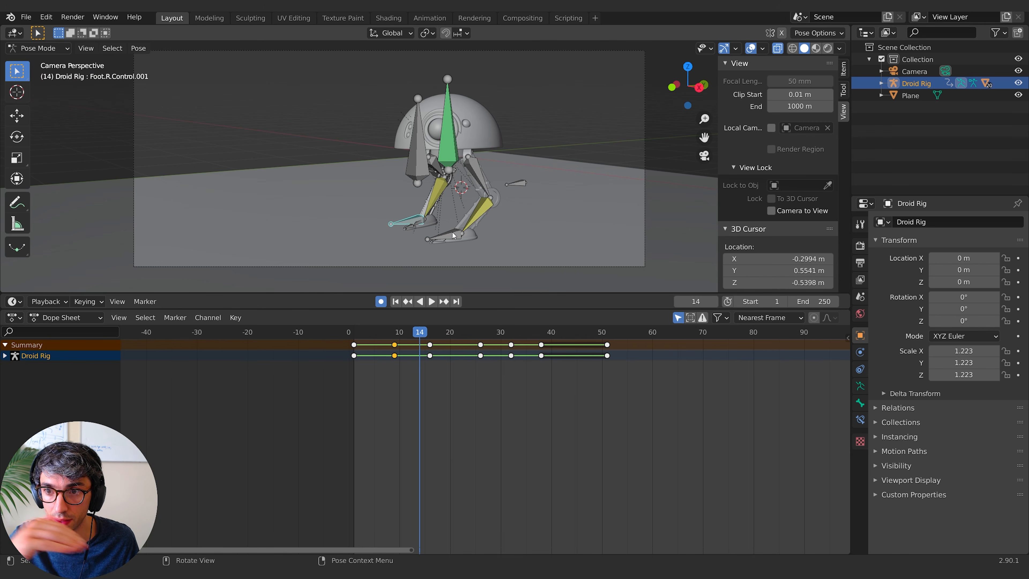
Step: Nudge the Leg1.R.Pole.001 bone about 0.07 m at frame 9 and play the animation from the start
{"action": "left_click_drag", "start_coordinate": [421, 334], "coordinate": [396, 343]}
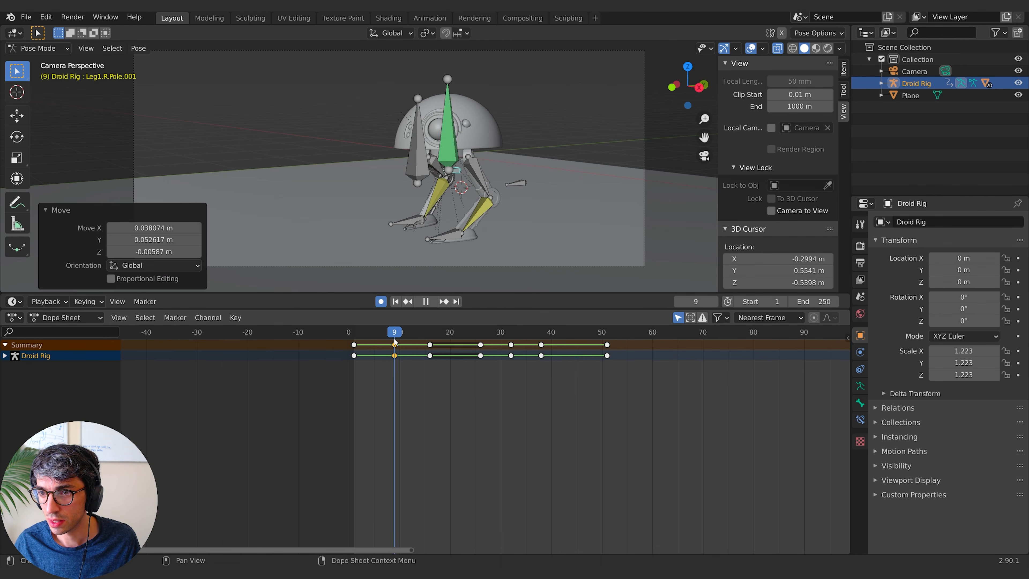
{"action": "left_click_drag", "start_coordinate": [395, 337], "coordinate": [347, 364]}
{"action": "key", "text": "space"}
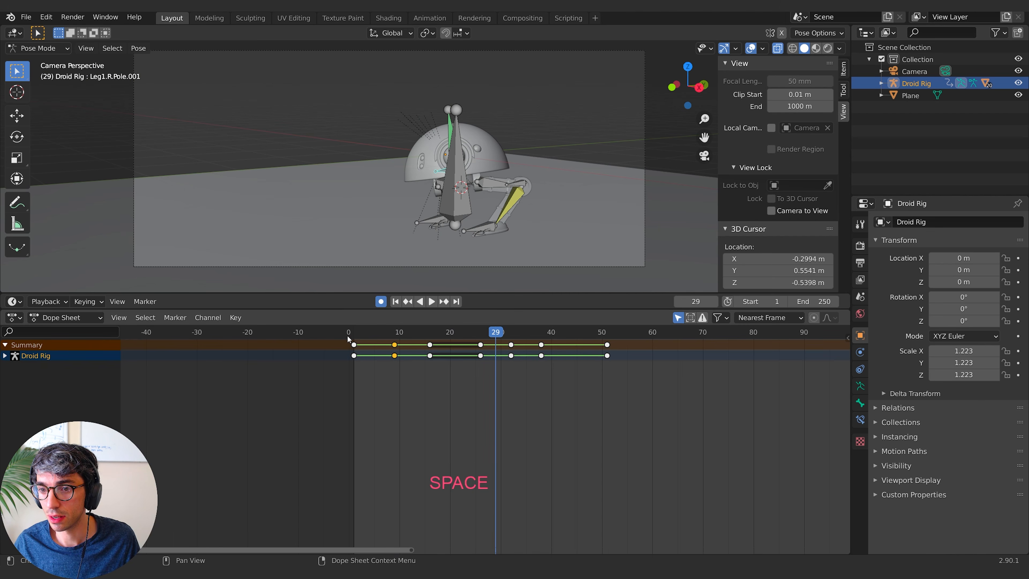
{"action": "left_click", "coordinate": [359, 333]}
{"action": "key", "text": "space"}
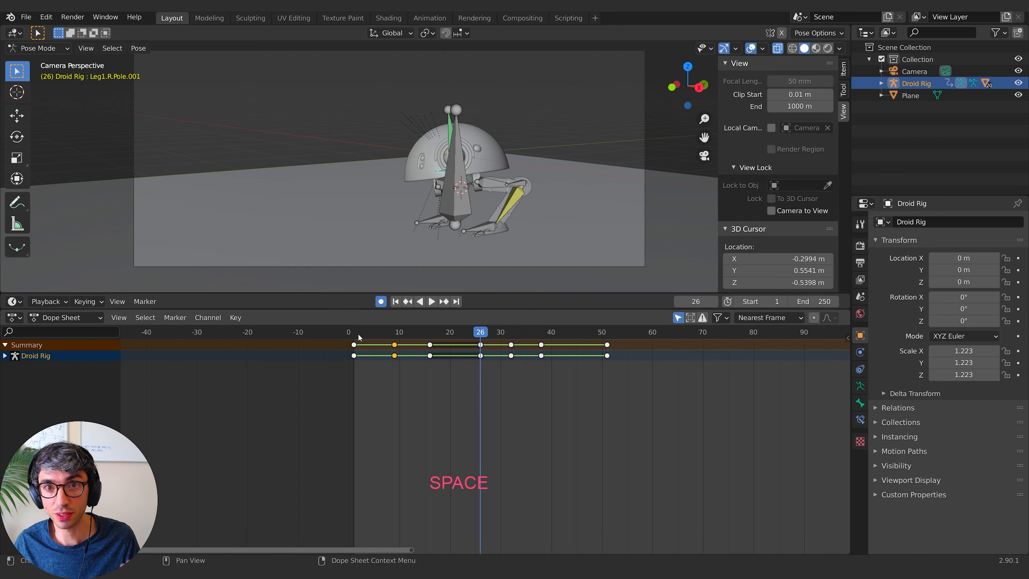
Step: Hide the viewport overlays and play the animation from frame 1 several times to examine the jump's timing
{"action": "left_click", "coordinate": [354, 334]}
{"action": "left_click", "coordinate": [751, 48]}
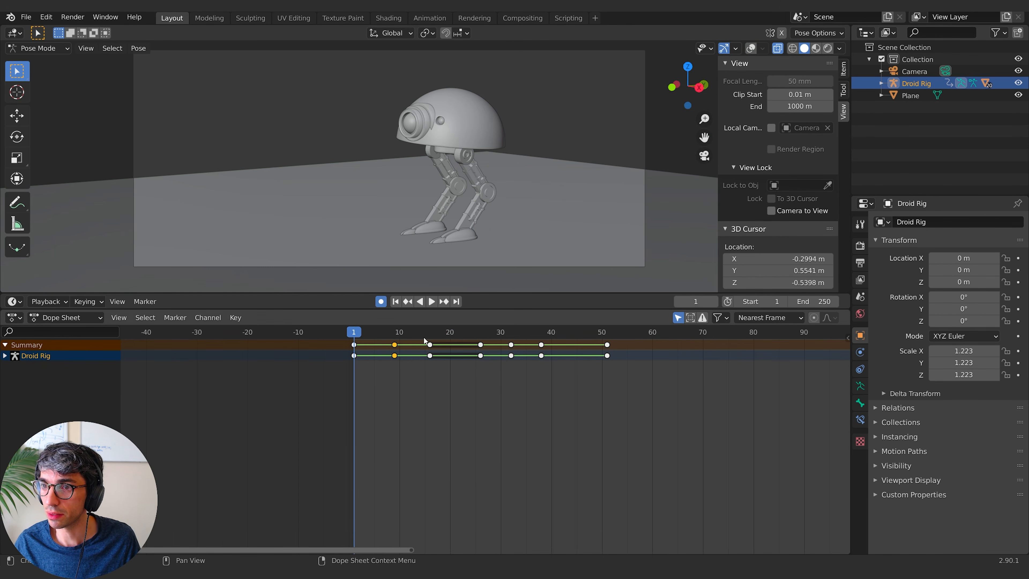
{"action": "key", "text": "space"}
{"action": "key", "text": "space"}
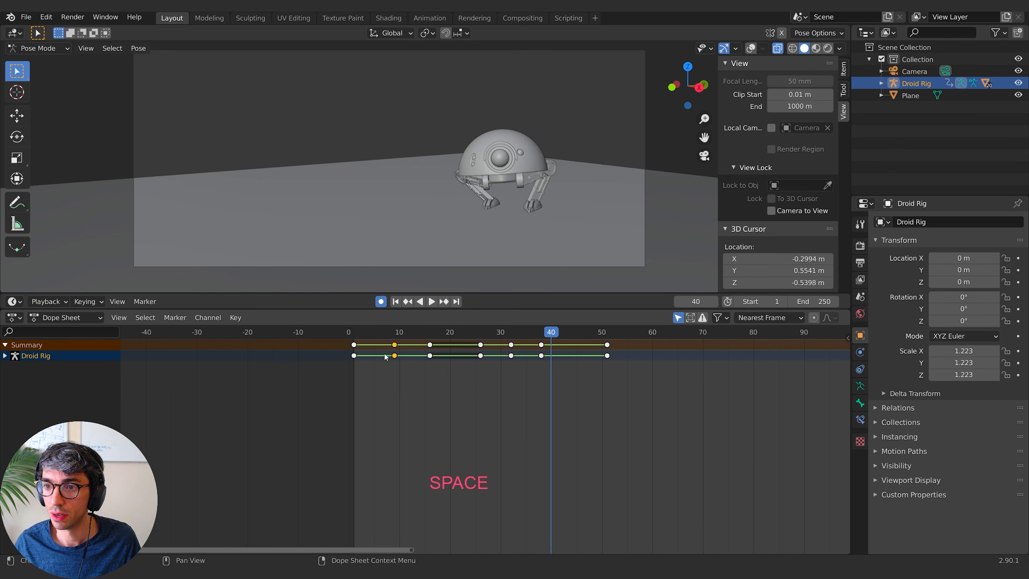
{"action": "left_click", "coordinate": [358, 335]}
{"action": "key", "text": "space"}
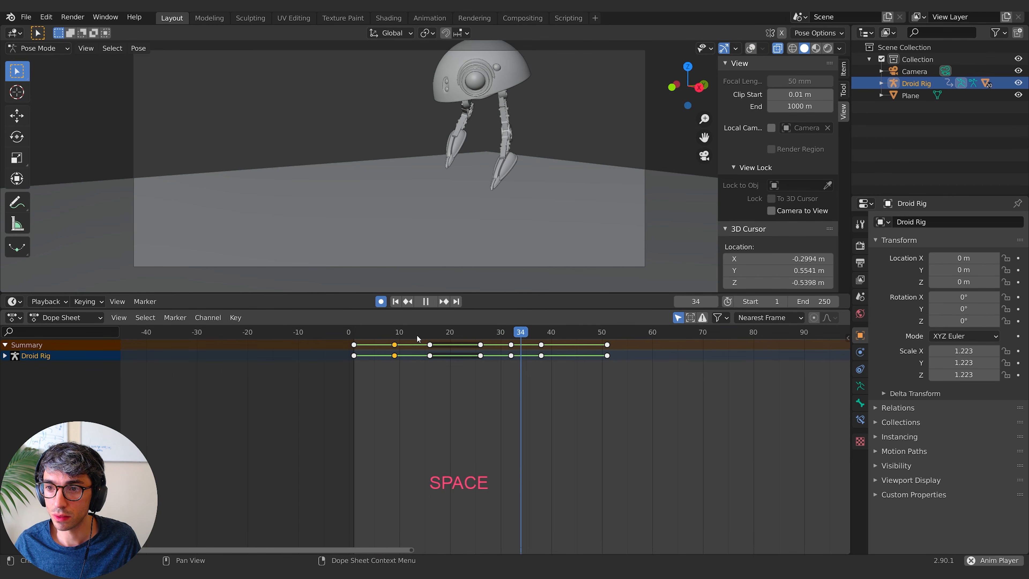
{"action": "key", "text": "space"}
{"action": "left_click_drag", "start_coordinate": [377, 332], "coordinate": [485, 328]}
{"action": "left_click", "coordinate": [348, 331]}
{"action": "key", "text": "space"}
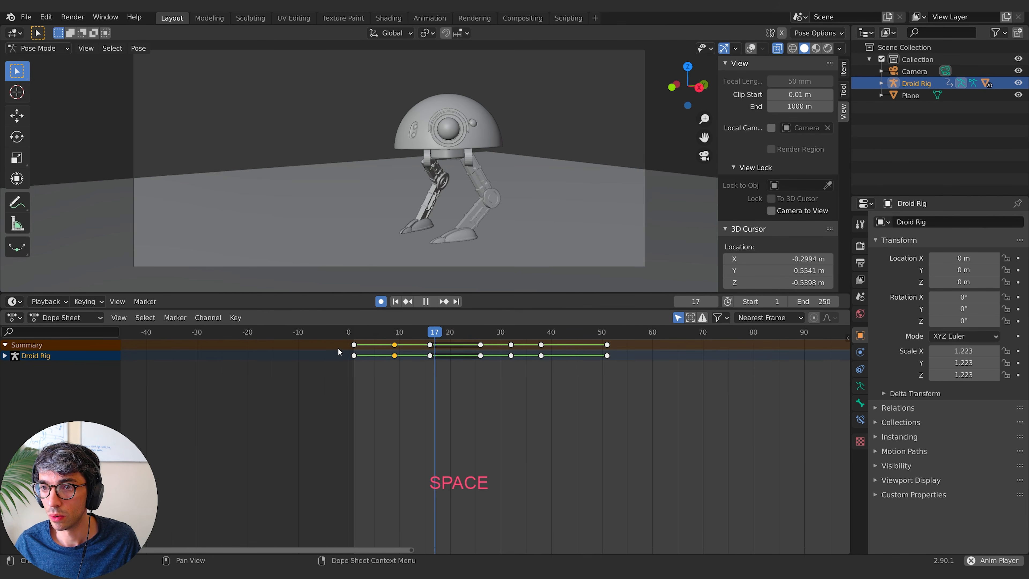
{"action": "key", "text": "space"}
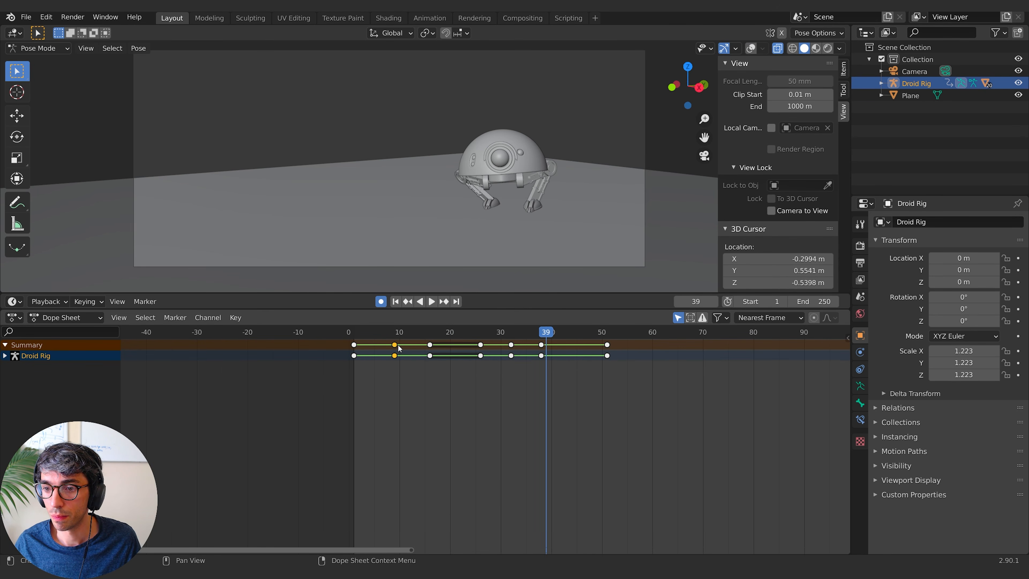
Step: Shift the selected frame 9 keyframe of the Leg1.R.Pole.001 bone to frame 6 and play the animation from the start
{"action": "key", "text": "g"}
{"action": "left_click", "coordinate": [384, 348]}
{"action": "left_click", "coordinate": [349, 331]}
{"action": "key", "text": "space"}
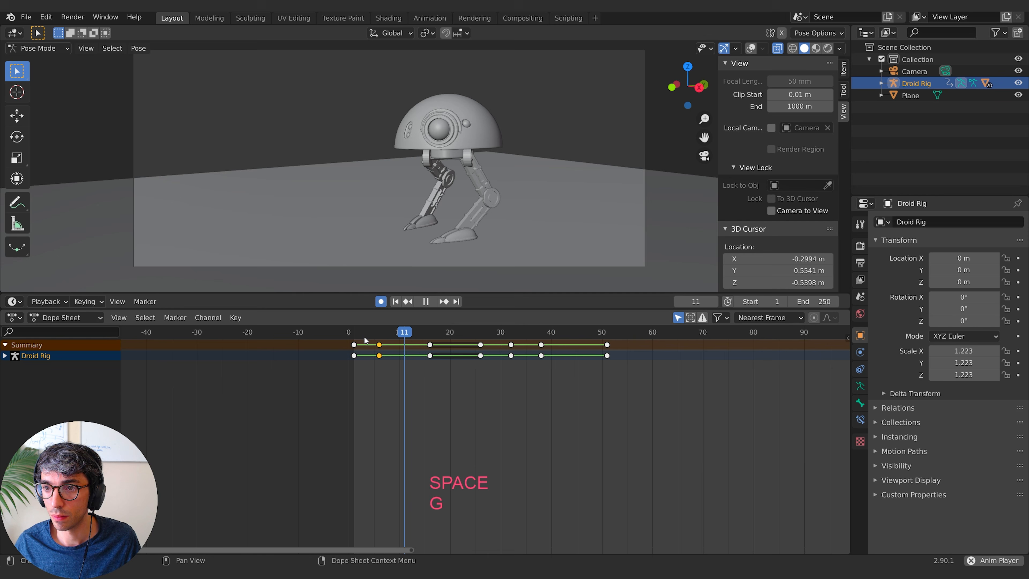
{"action": "key", "text": "space"}
{"action": "left_click", "coordinate": [349, 331]}
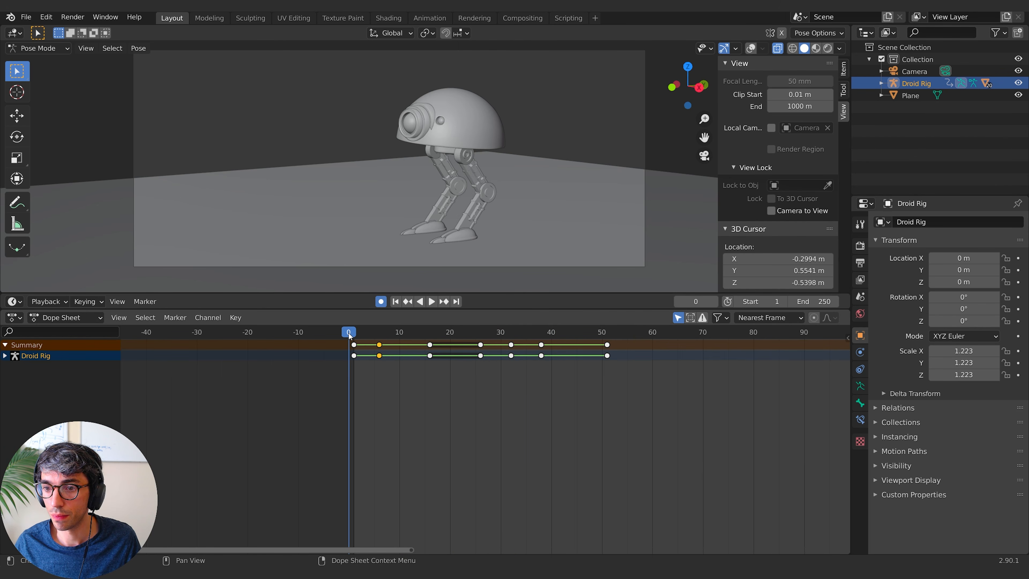
{"action": "key", "text": "space"}
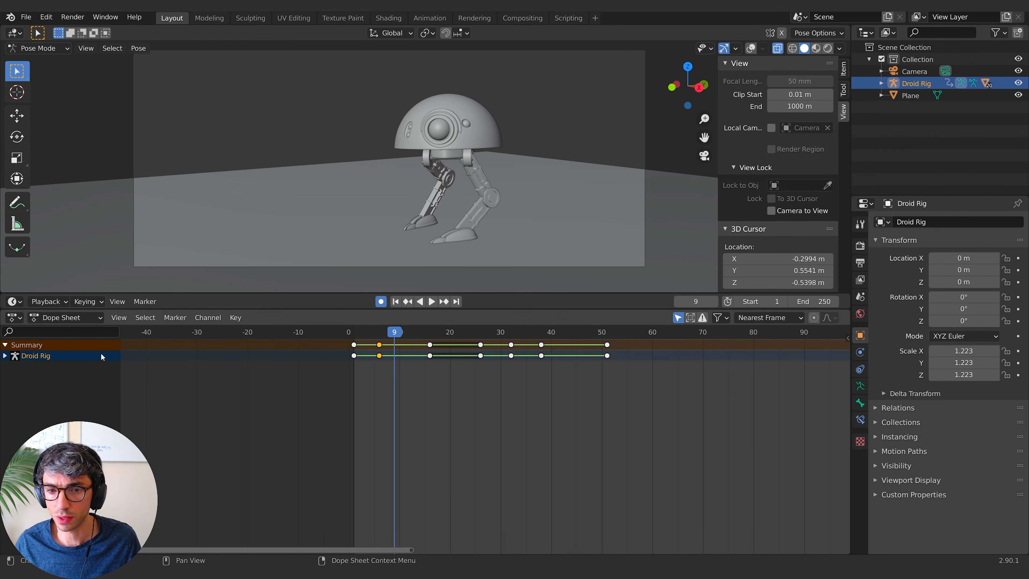
Step: Expand the Droid Rig channels and select individual control bones, including Look Control, Foot.L and the leg poles, to compare their keyframes
{"action": "left_click", "coordinate": [5, 356]}
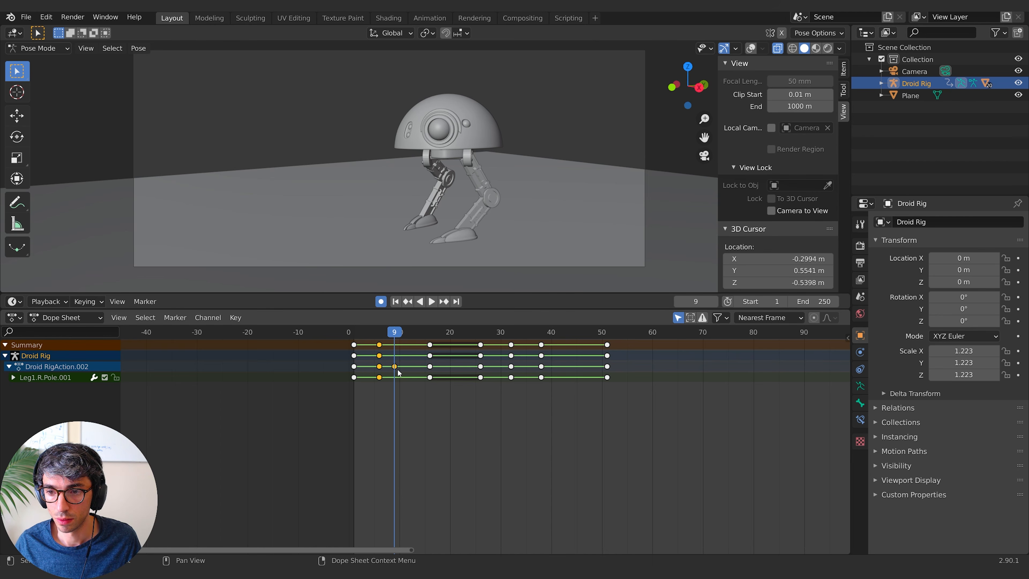
{"action": "key", "text": "g"}
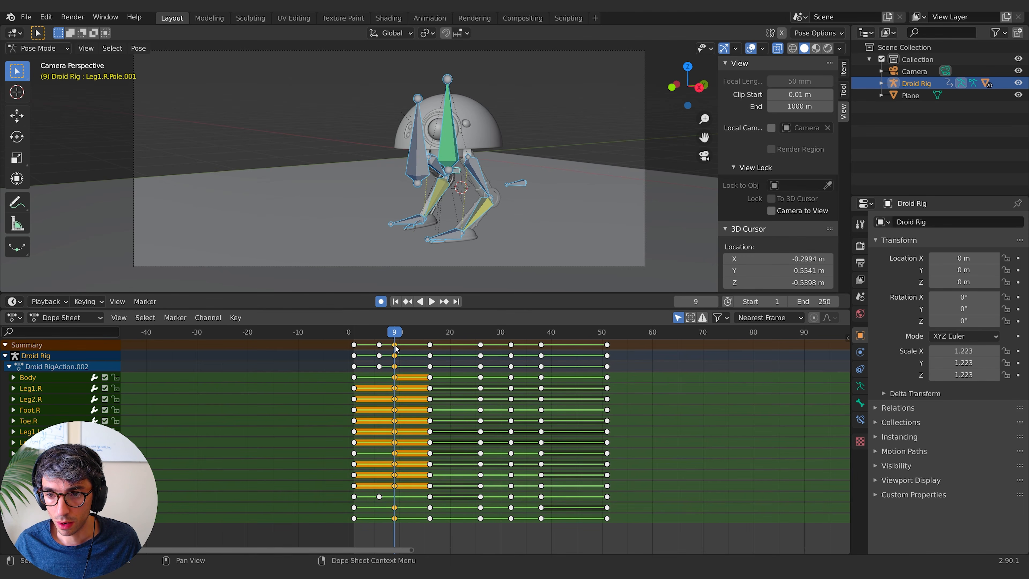
{"action": "left_click", "coordinate": [395, 344]}
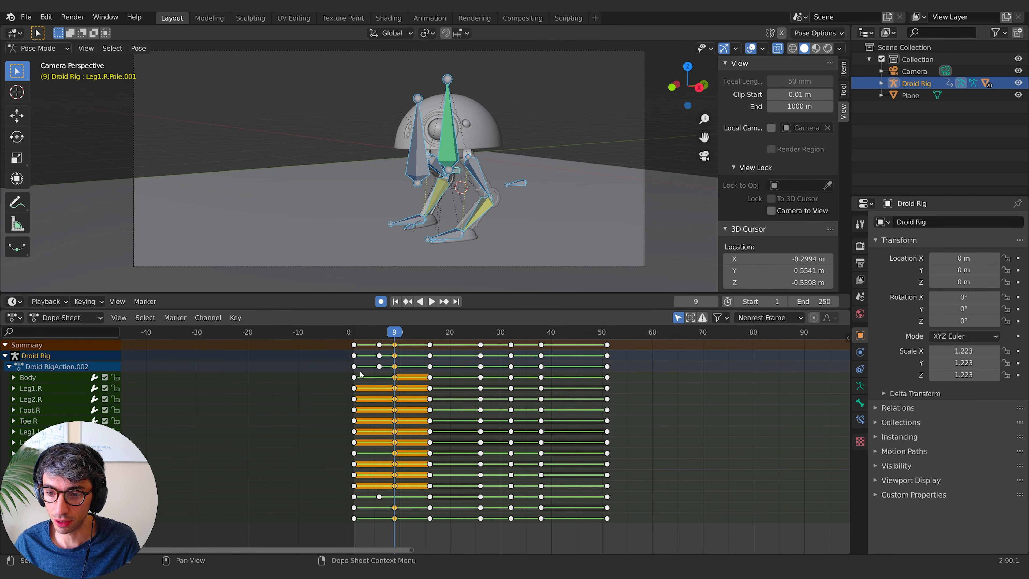
{"action": "key", "text": "a"}
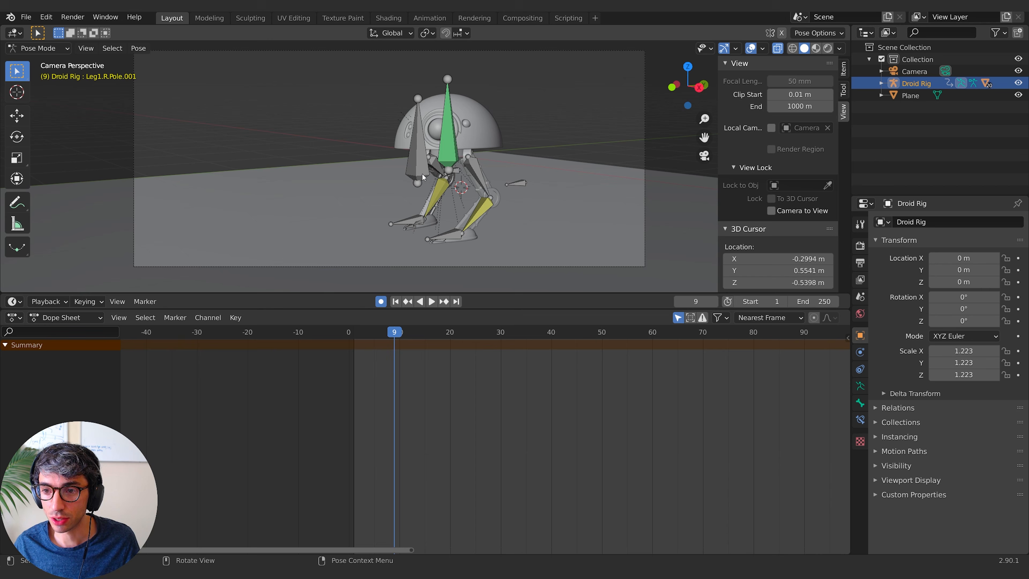
{"action": "left_click", "coordinate": [426, 160]}
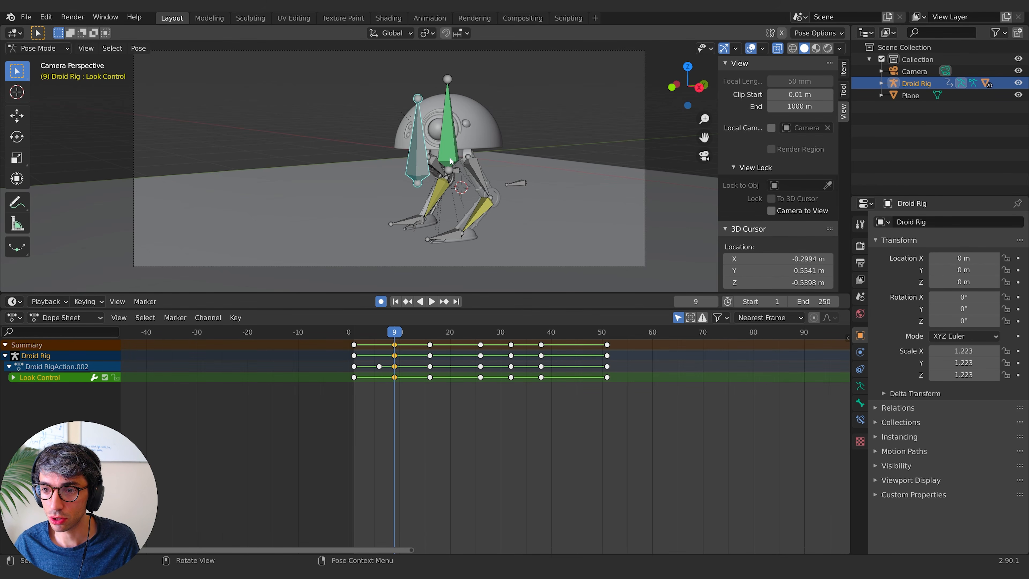
{"action": "left_click", "coordinate": [438, 221]}
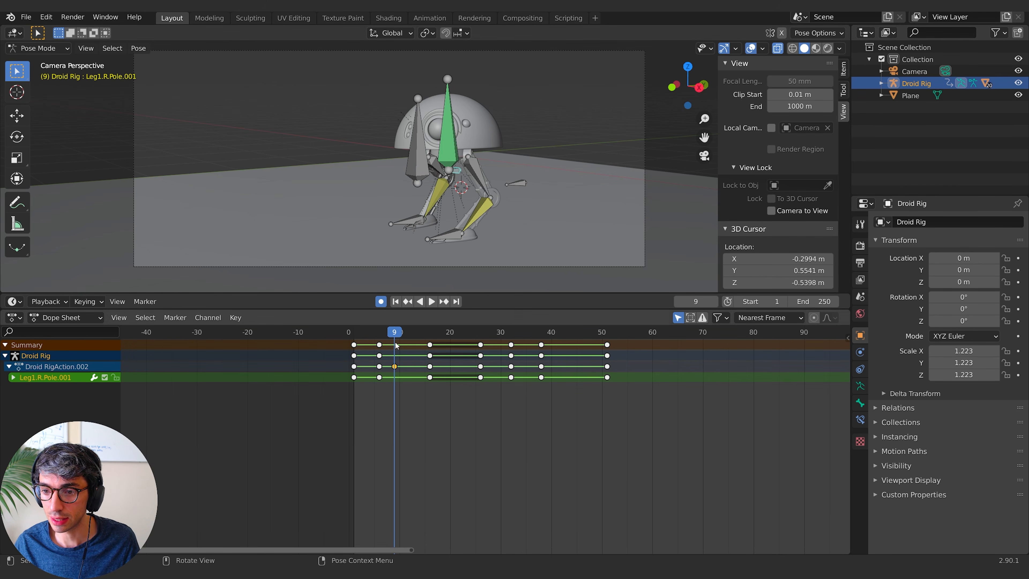
{"action": "left_click", "coordinate": [419, 225]}
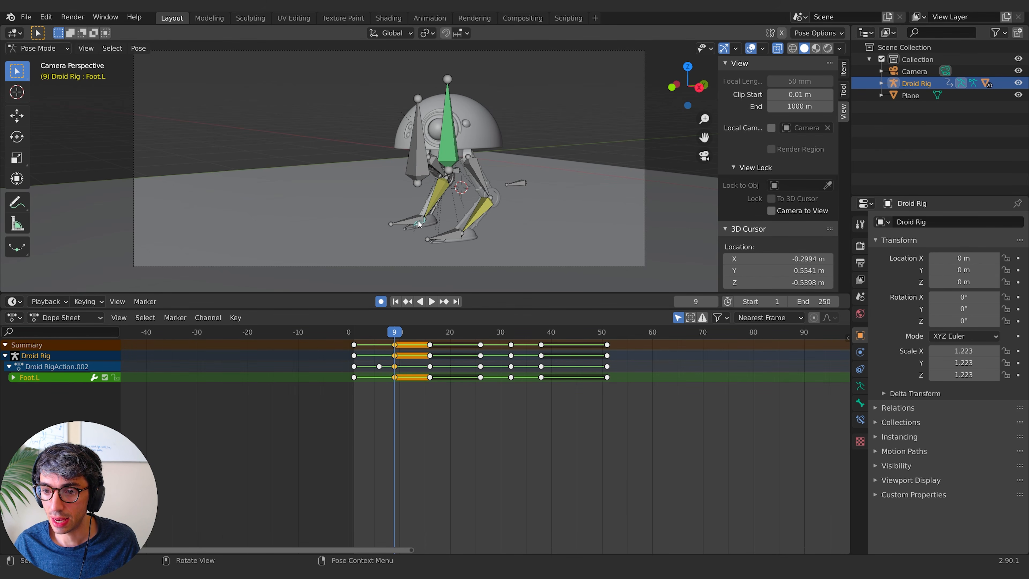
{"action": "left_click", "coordinate": [426, 148]}
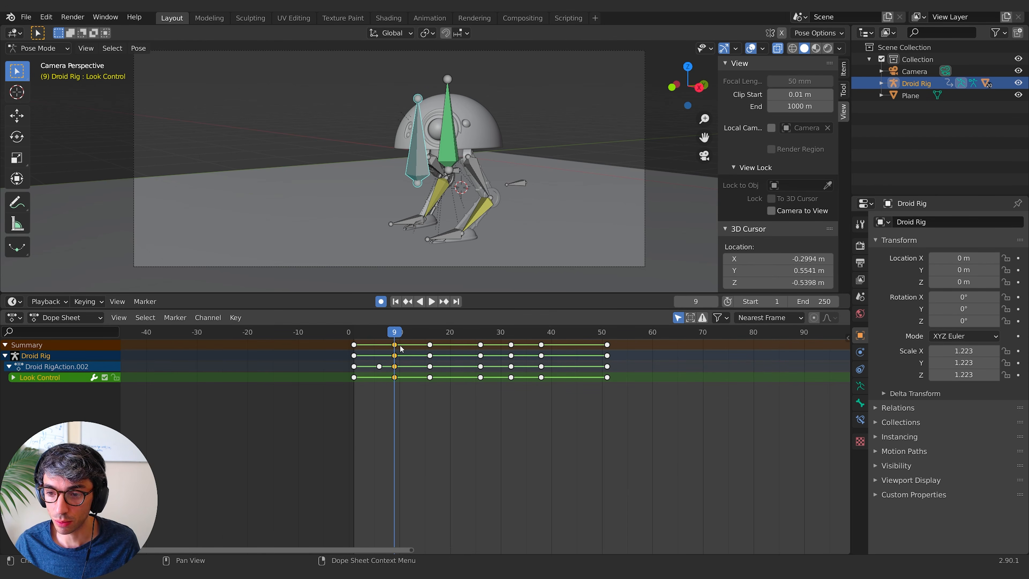
{"action": "left_click", "coordinate": [517, 184]}
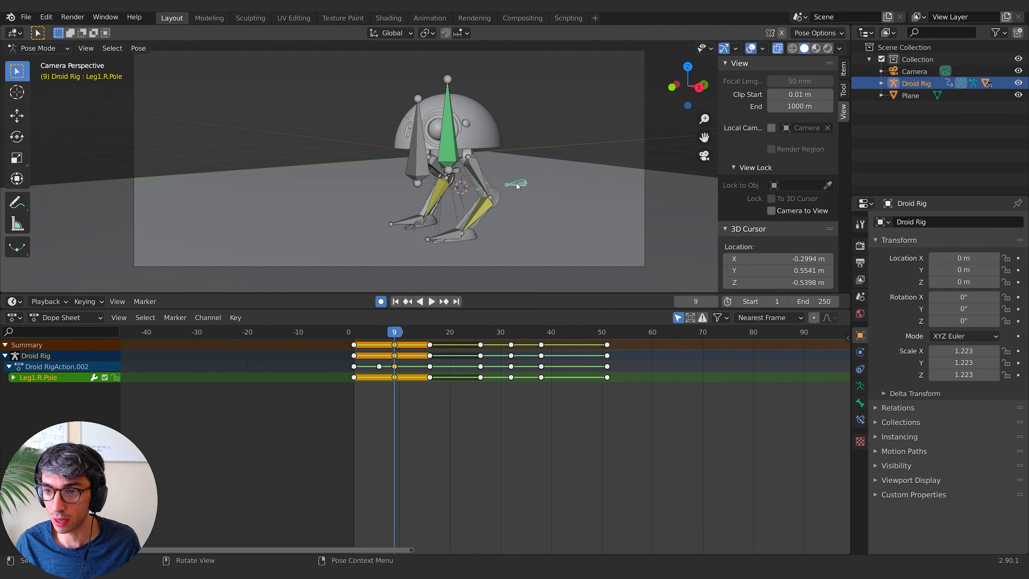
{"action": "left_click", "coordinate": [454, 173]}
{"action": "left_click", "coordinate": [457, 171]}
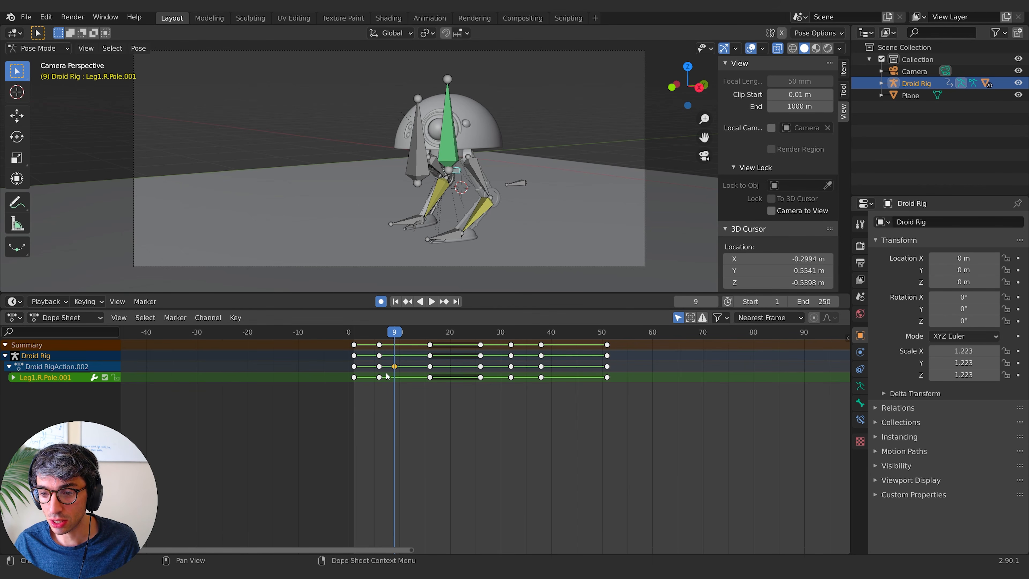
Step: Turn off Only Show Selected in the Dope Sheet so all bone channels stay listed with no bones selected
{"action": "left_click", "coordinate": [5, 345]}
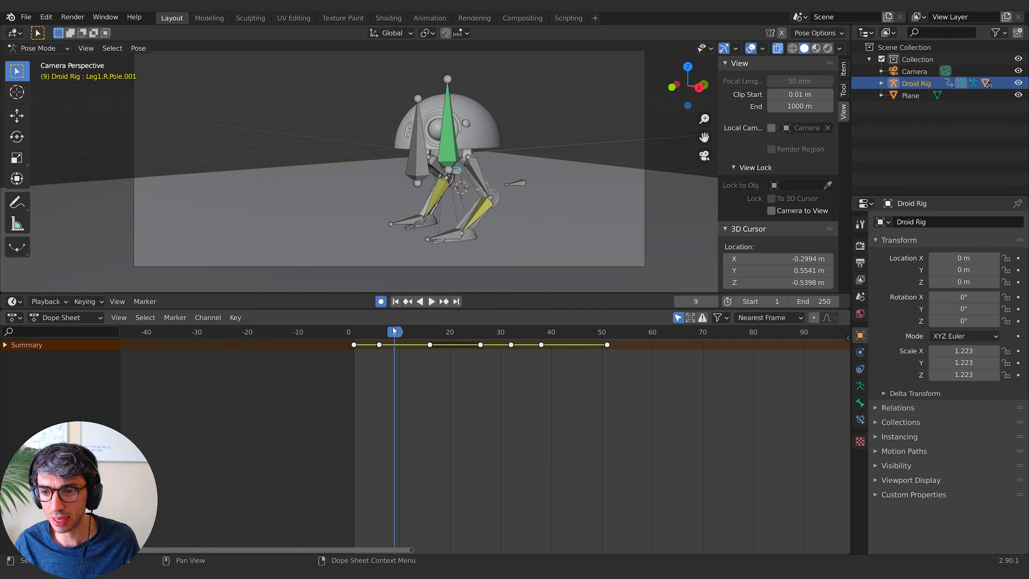
{"action": "mouse_move", "coordinate": [388, 334]}
{"action": "left_mouse_down"}
{"action": "mouse_move", "coordinate": [374, 337]}
{"action": "mouse_move", "coordinate": [409, 333]}
{"action": "mouse_move", "coordinate": [389, 341]}
{"action": "left_mouse_up"}
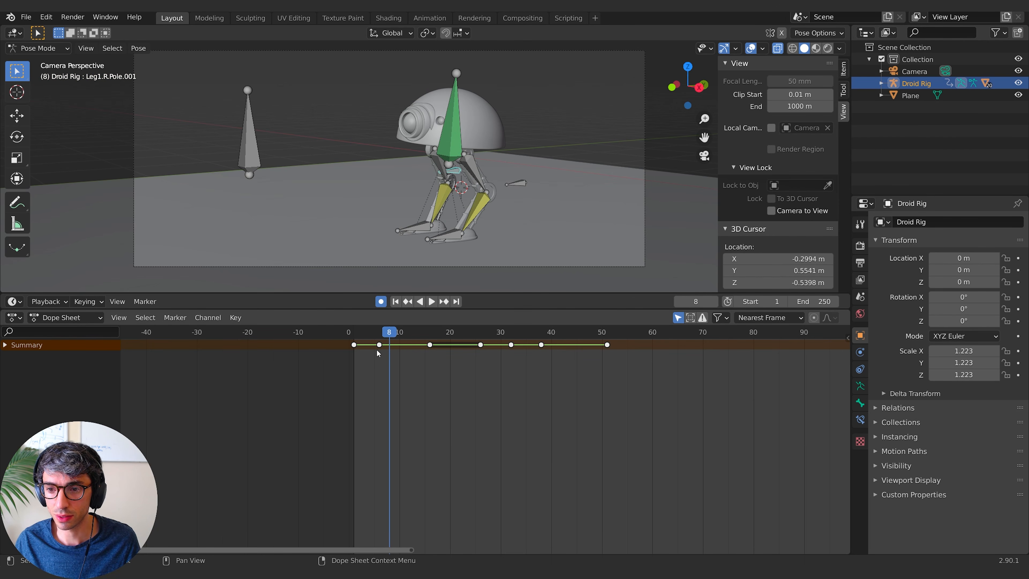
{"action": "left_click", "coordinate": [5, 344]}
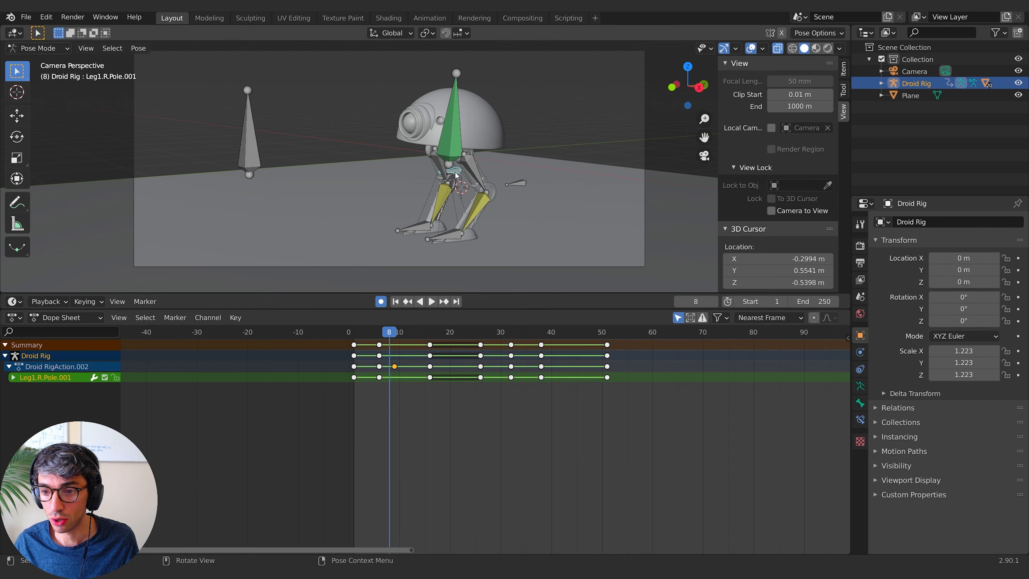
{"action": "key", "text": "a"}
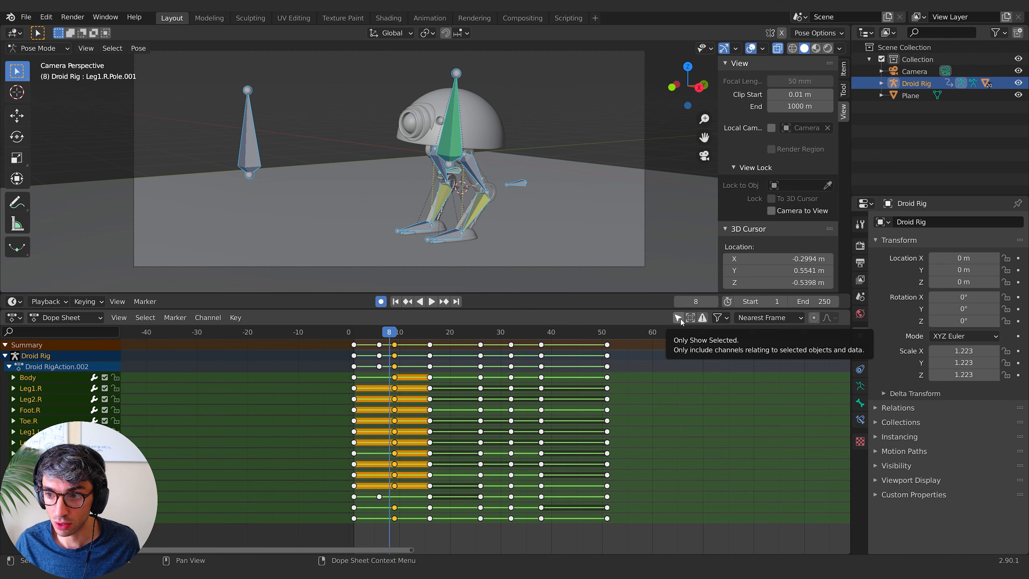
{"action": "key", "text": "a"}
{"action": "key", "text": "a"}
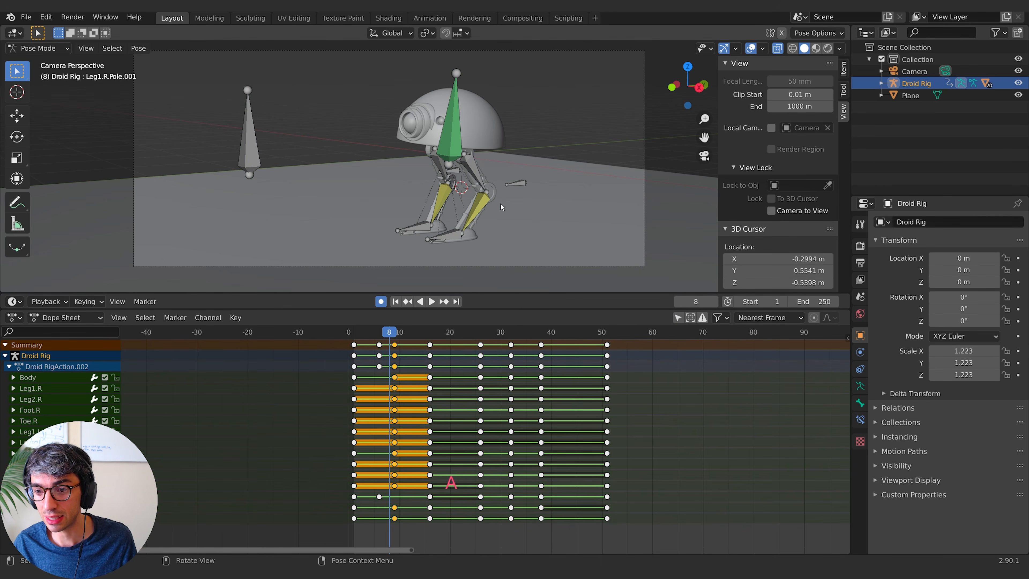
{"action": "left_click", "coordinate": [5, 344]}
{"action": "left_click", "coordinate": [6, 345]}
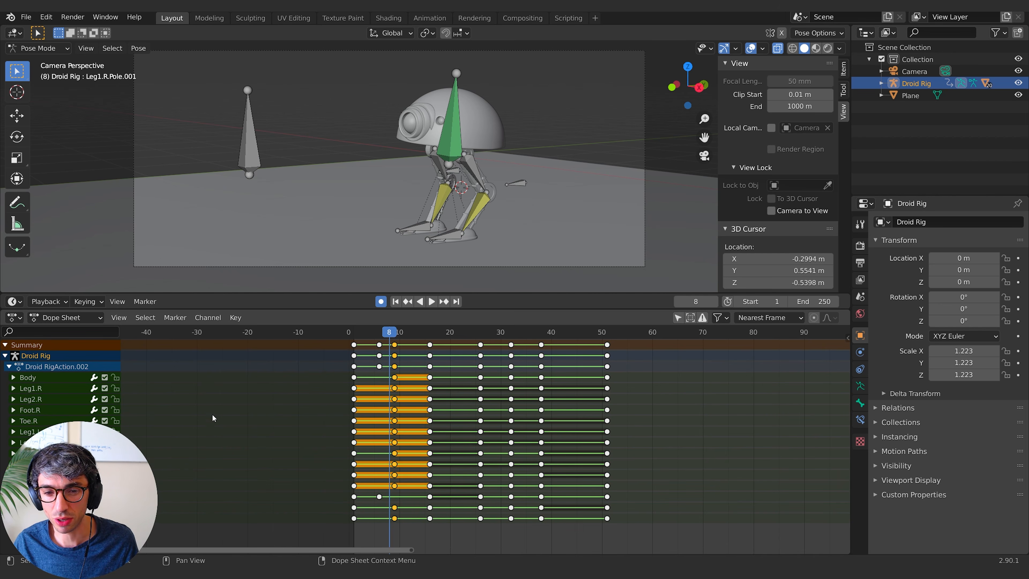
{"action": "left_click", "coordinate": [8, 367]}
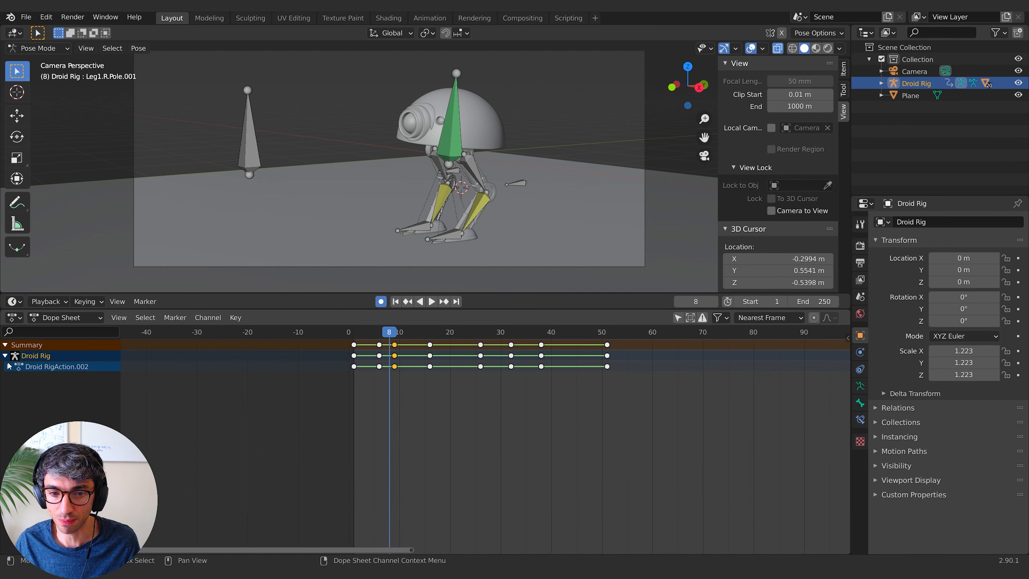
{"action": "left_click", "coordinate": [8, 366]}
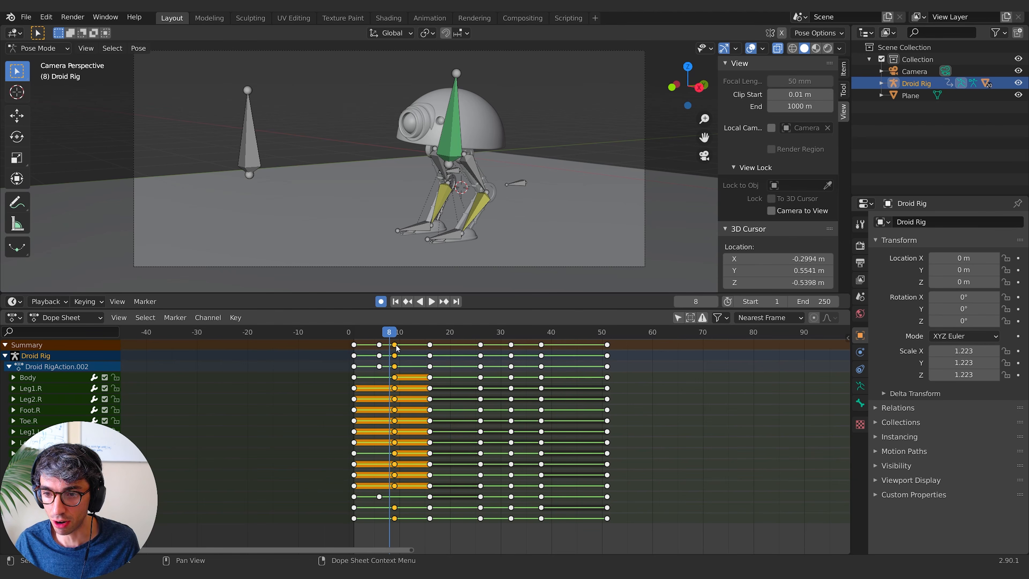
Step: Move the keyframes at frame 9 for all bones to frame 6, hide the viewport overlays and play from the start
{"action": "key", "text": "g"}
{"action": "left_click", "coordinate": [381, 350]}
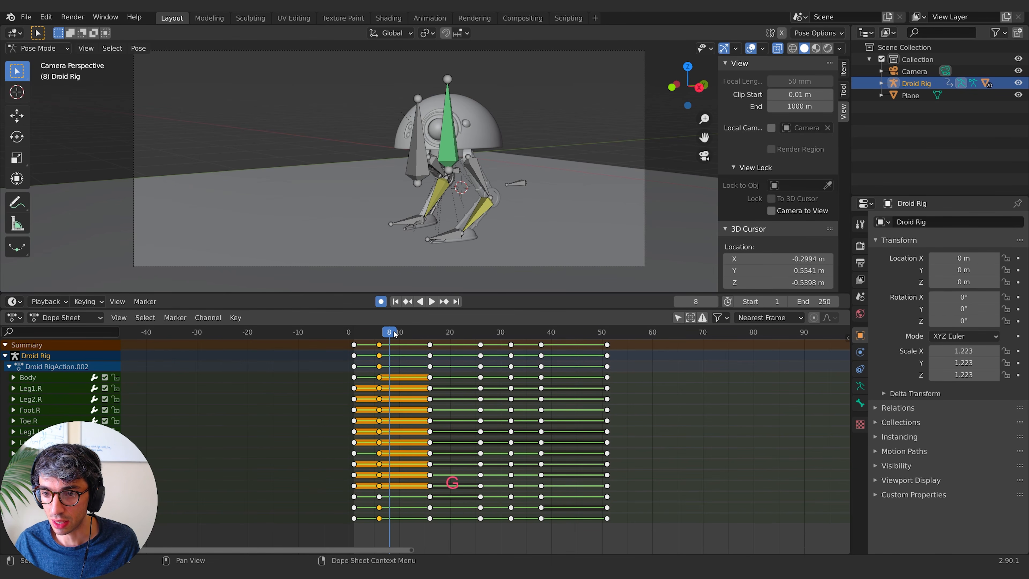
{"action": "key", "text": "space"}
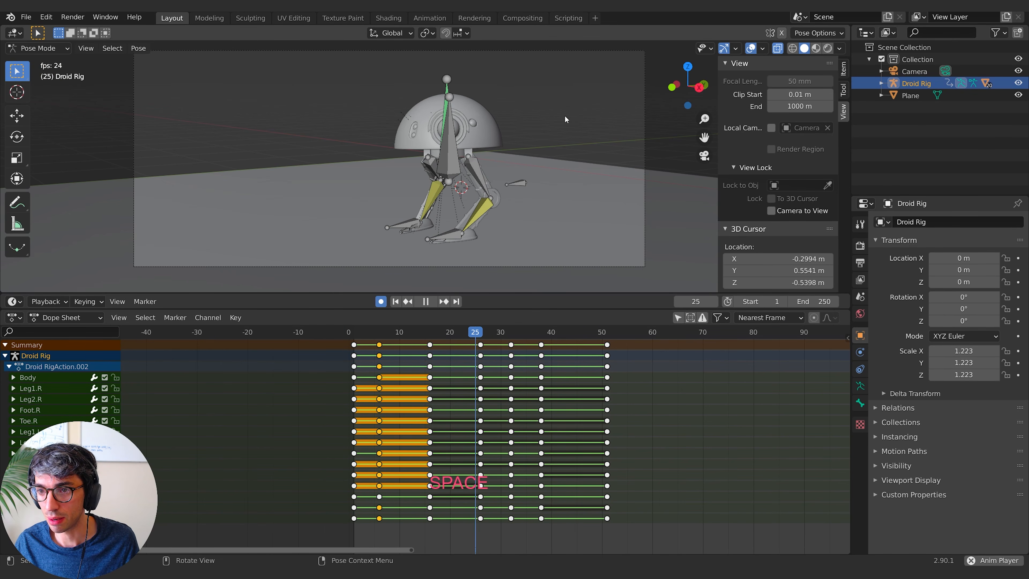
{"action": "left_click", "coordinate": [751, 48]}
{"action": "left_click", "coordinate": [352, 333]}
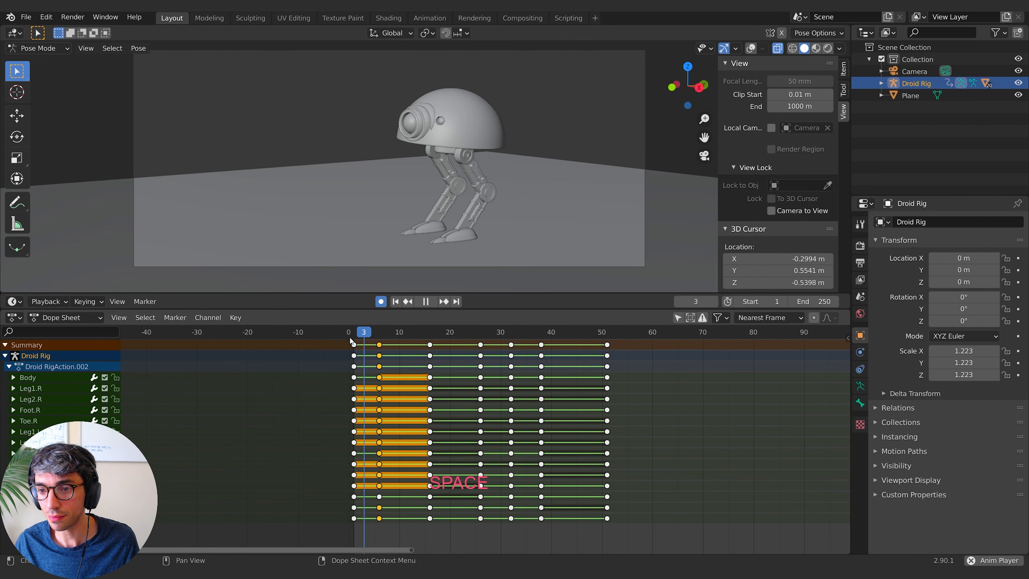
{"action": "key", "text": "space"}
Step: Move all keyframes at frame 16 to frame 10 and replay the animation from the start to check the faster timing
{"action": "left_click", "coordinate": [431, 345]}
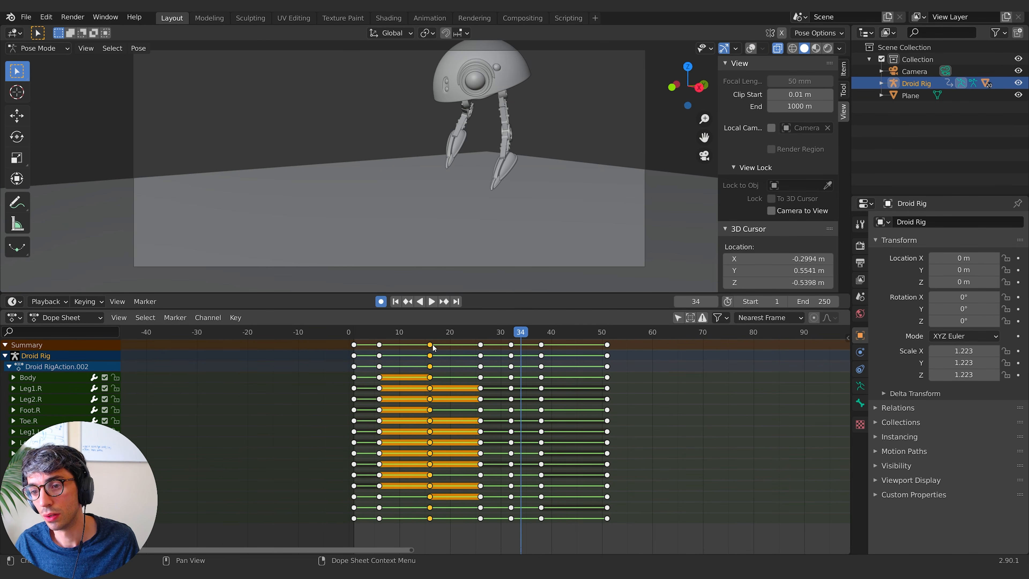
{"action": "key", "text": "g"}
{"action": "left_click", "coordinate": [412, 347]}
{"action": "left_click", "coordinate": [356, 335]}
{"action": "key", "text": "space"}
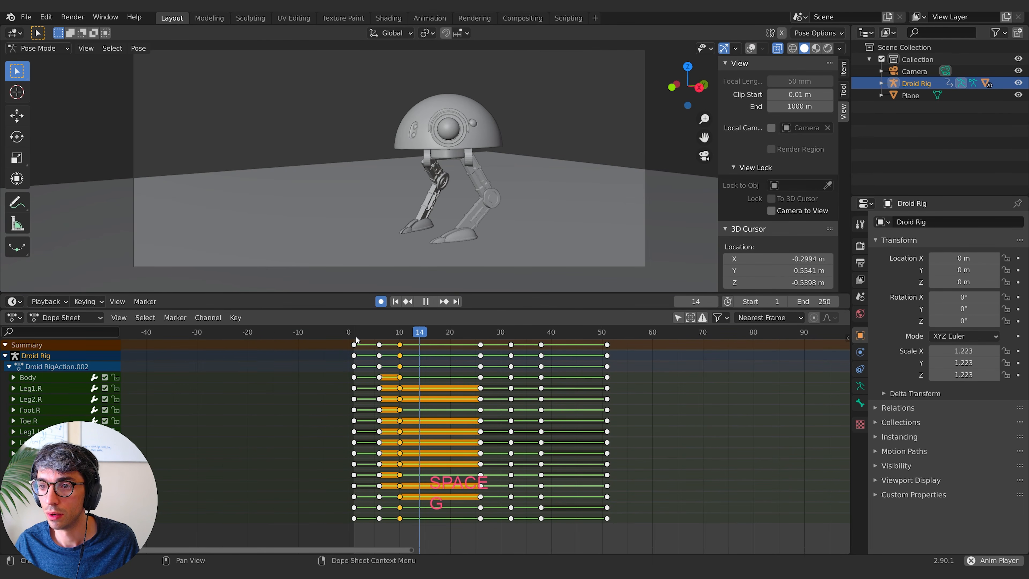
{"action": "left_click", "coordinate": [351, 331]}
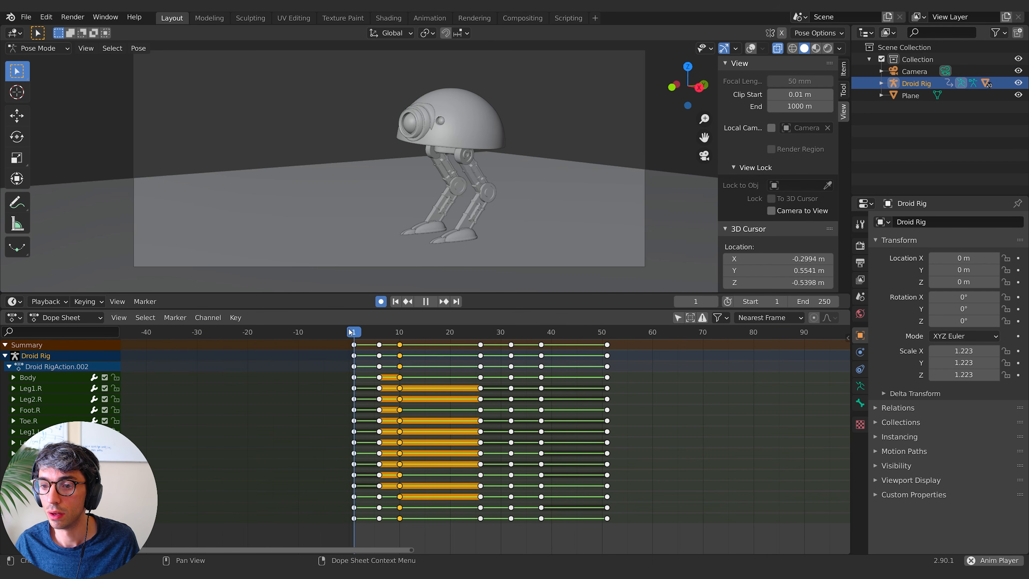
{"action": "left_click", "coordinate": [351, 330]}
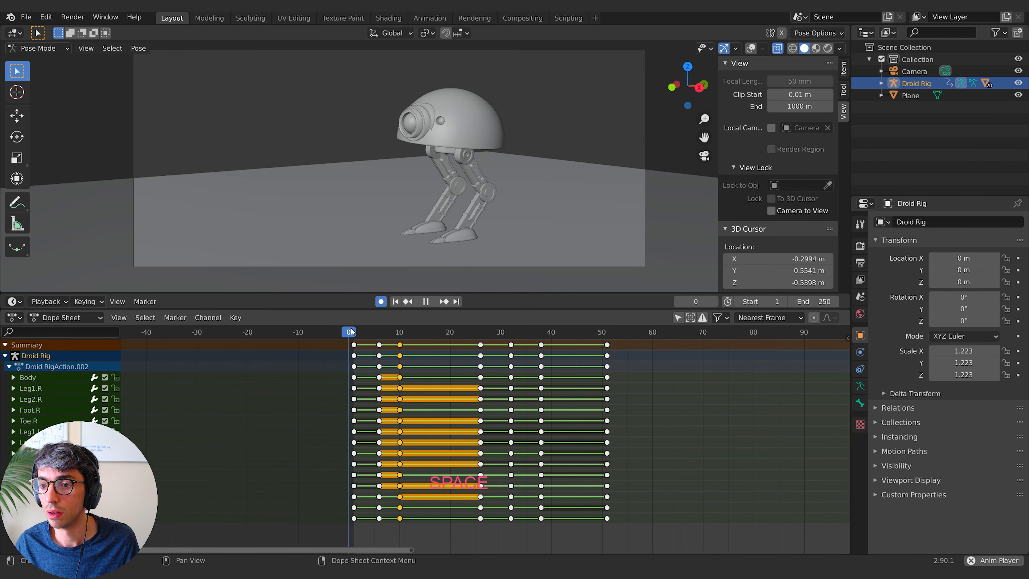
{"action": "key", "text": "space"}
{"action": "key", "text": "space"}
{"action": "key", "text": "space"}
Step: Go to frame 10, show the overlays again and lower the Body bone about 0.06 m along global Z
{"action": "left_click_drag", "start_coordinate": [351, 330], "coordinate": [401, 353]}
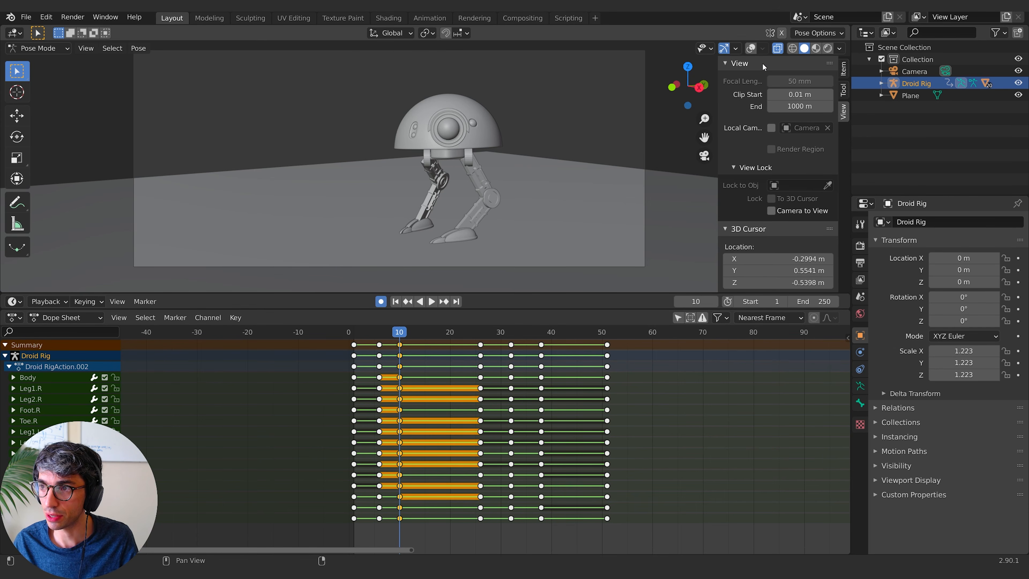
{"action": "key", "text": "shift+alt+z"}
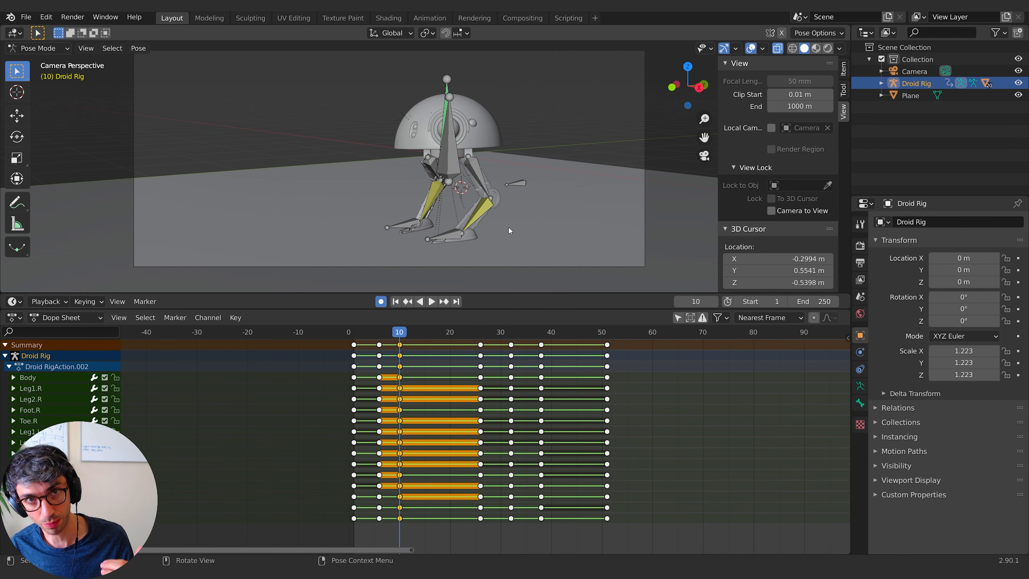
{"action": "left_click", "coordinate": [447, 84]}
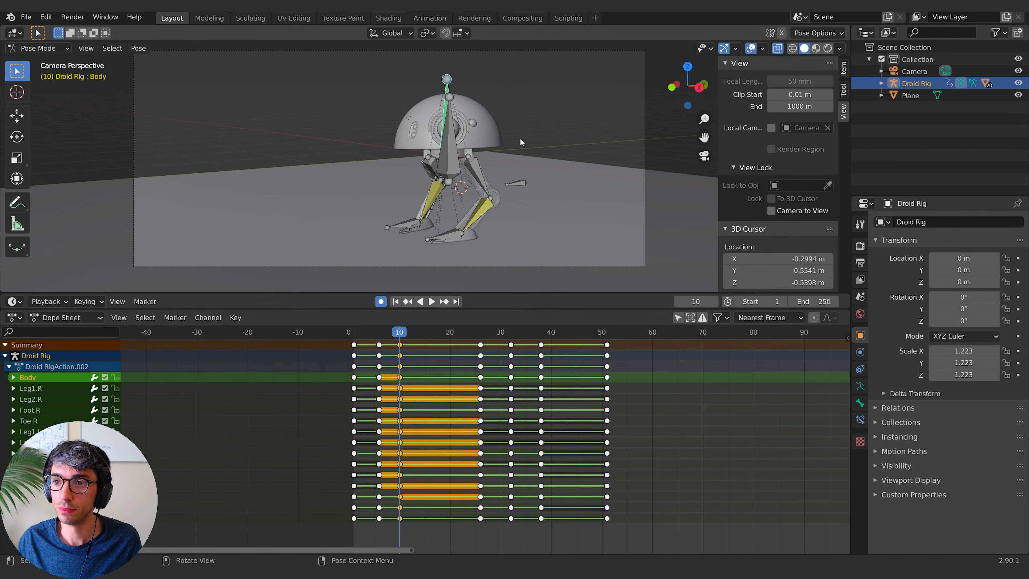
{"action": "key", "text": "g"}
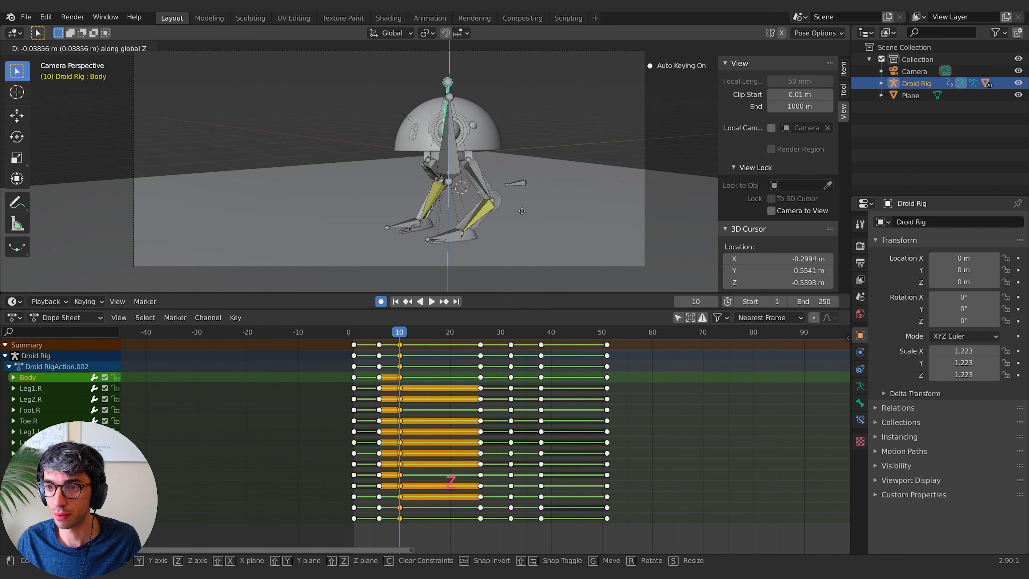
{"action": "key", "text": "z"}
{"action": "left_click", "coordinate": [372, 313]}
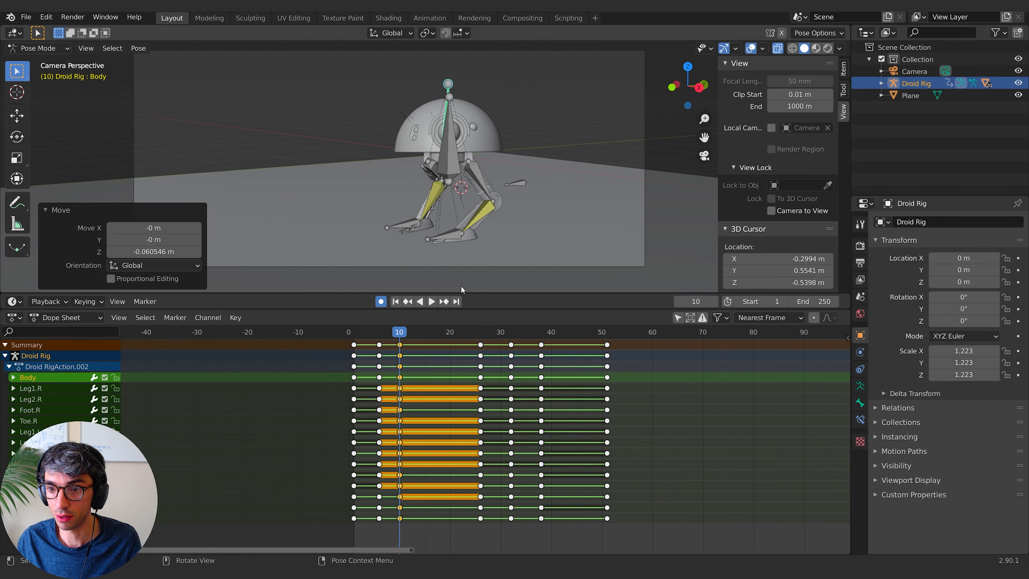
Step: Scrub the frames around the pose, return to frame 10 and lower the Body bone another 0.072 m or so along Z
{"action": "mouse_move", "coordinate": [400, 331]}
{"action": "left_mouse_down"}
{"action": "mouse_move", "coordinate": [375, 331]}
{"action": "mouse_move", "coordinate": [424, 328]}
{"action": "mouse_move", "coordinate": [390, 331]}
{"action": "mouse_move", "coordinate": [410, 331]}
{"action": "left_mouse_up"}
{"action": "key", "text": "Down"}
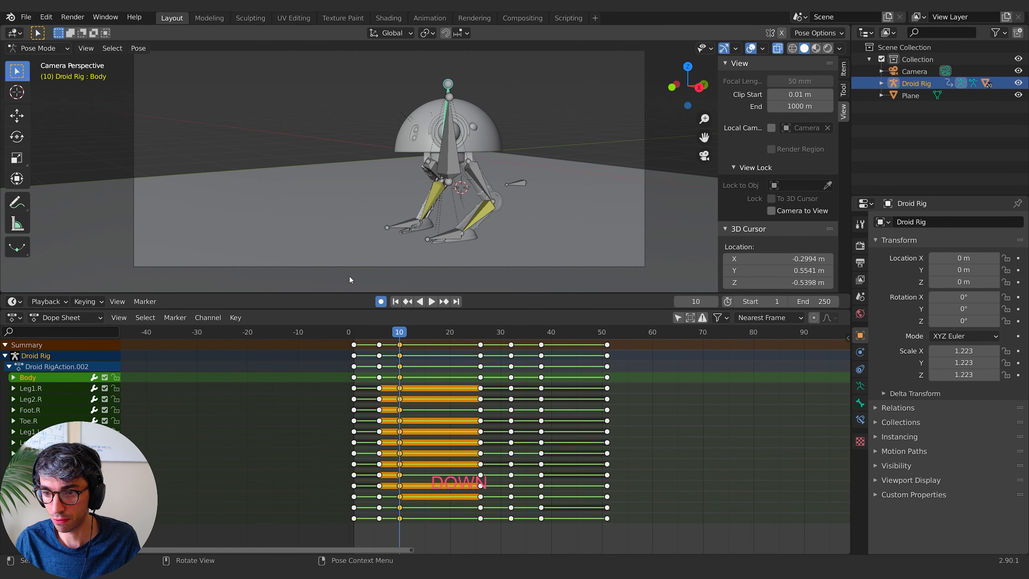
{"action": "key", "text": "g"}
{"action": "key", "text": "z"}
{"action": "left_click", "coordinate": [388, 219]}
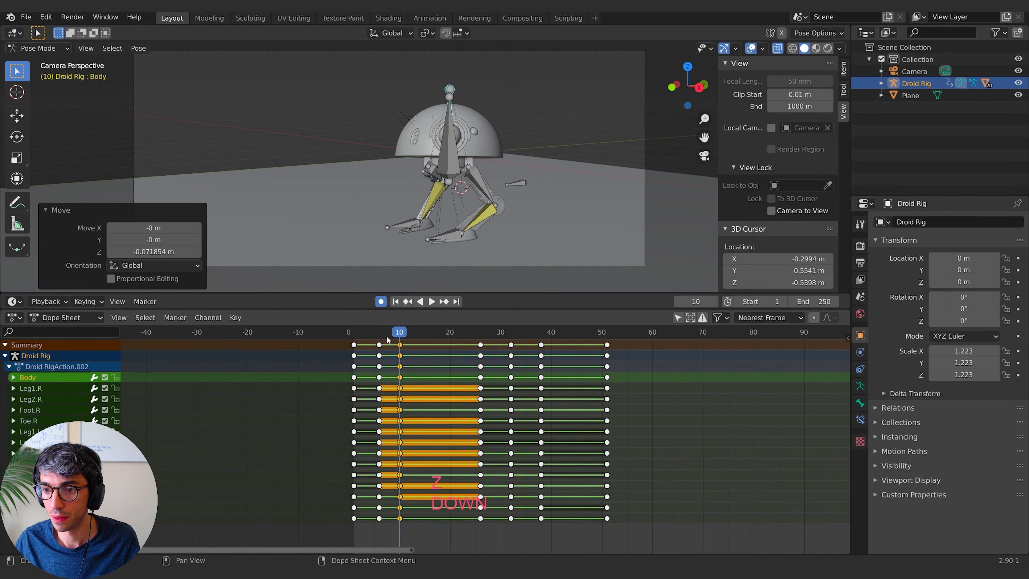
Step: Play and scrub the animation from a side angle to examine how the feet move between frames 10 and 26
{"action": "left_click_drag", "start_coordinate": [389, 332], "coordinate": [491, 337]}
{"action": "left_click", "coordinate": [470, 371]}
{"action": "middle_click_drag", "start_coordinate": [429, 251], "coordinate": [417, 231]}
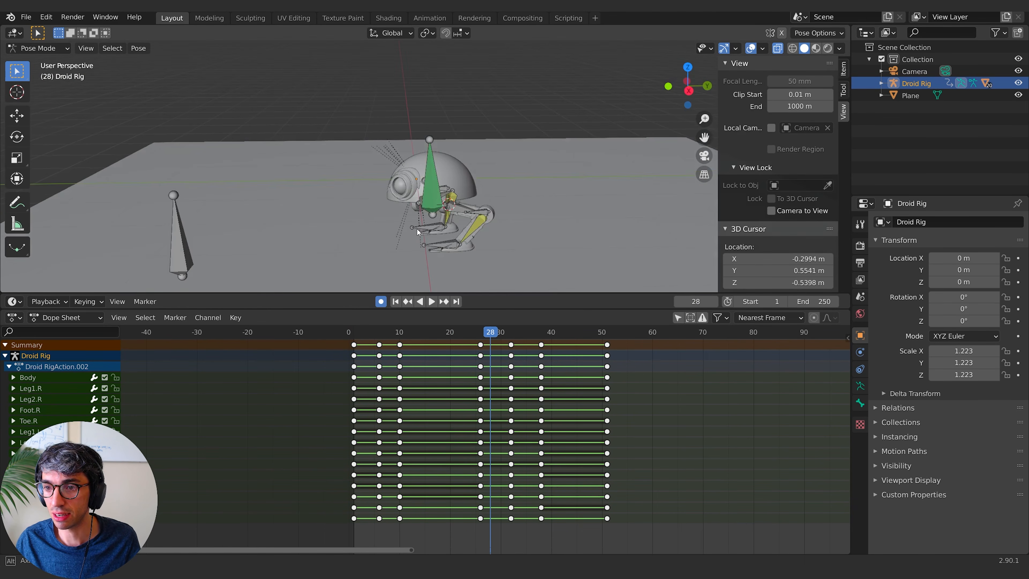
{"action": "key", "text": "space"}
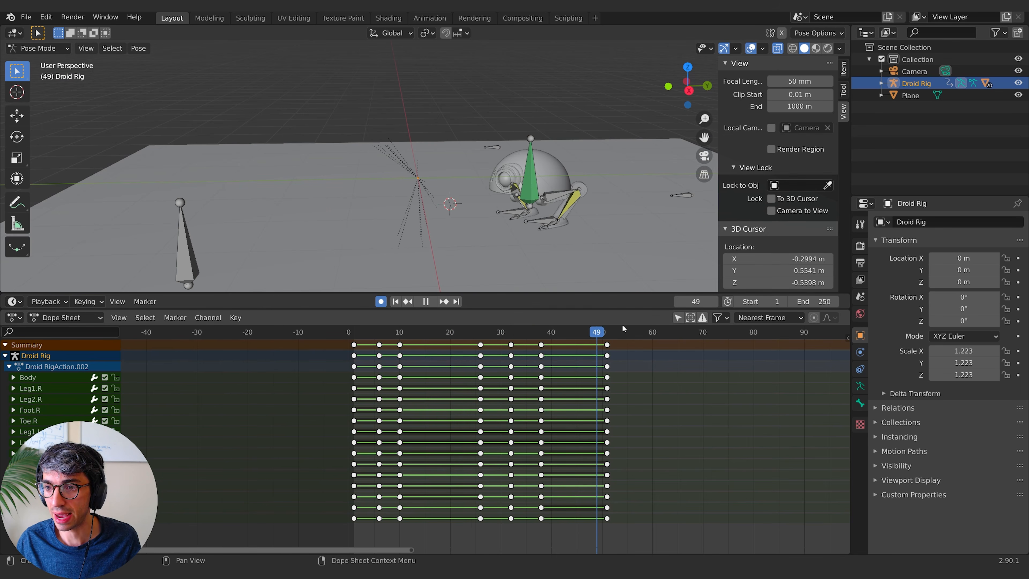
{"action": "left_click_drag", "start_coordinate": [546, 331], "coordinate": [405, 368]}
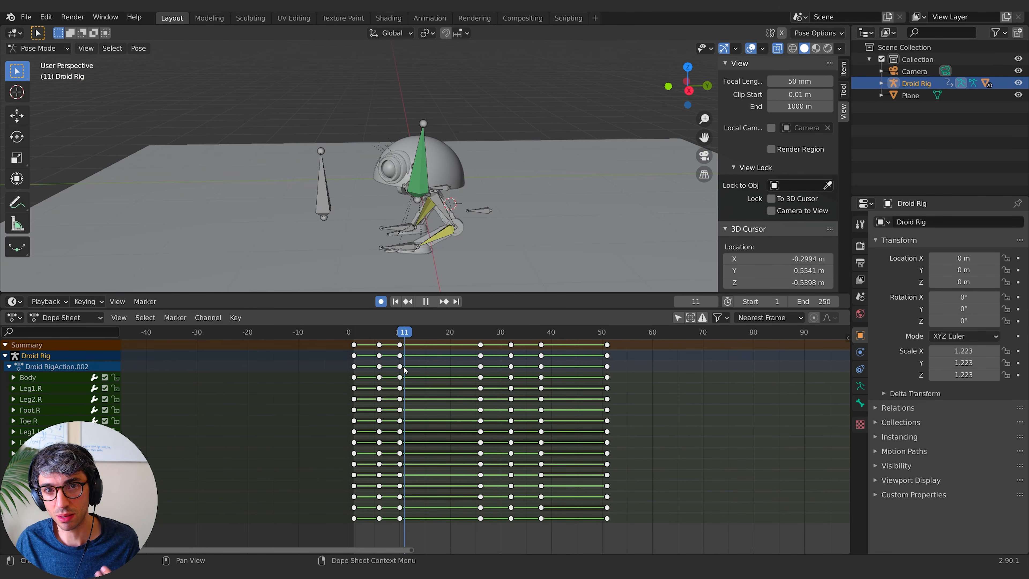
{"action": "left_click_drag", "start_coordinate": [404, 368], "coordinate": [449, 363]}
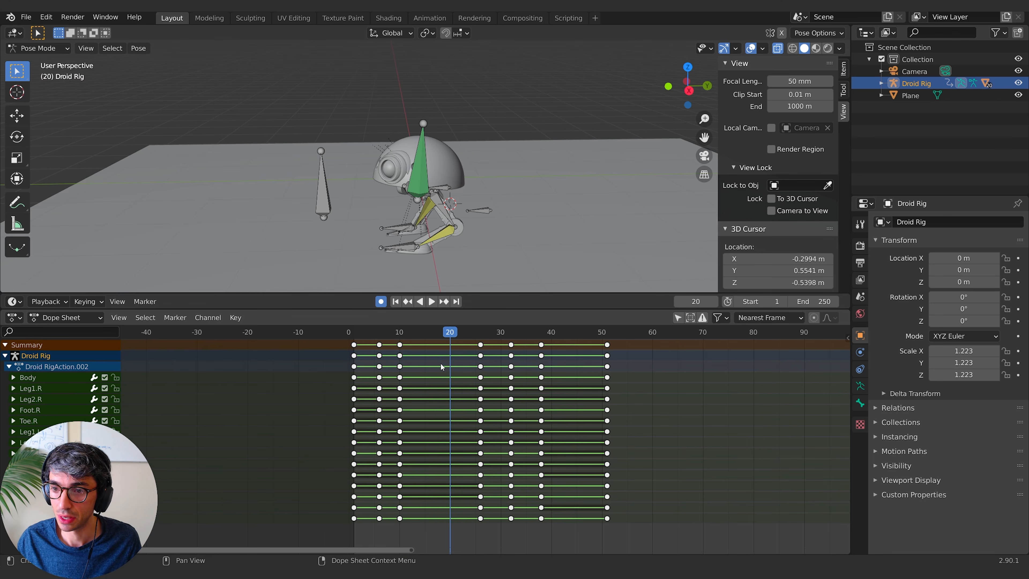
{"action": "middle_click_drag", "start_coordinate": [391, 254], "coordinate": [471, 212]}
{"action": "scroll", "coordinate": [466, 243], "scroll_direction": "up", "scroll_amount": 1}
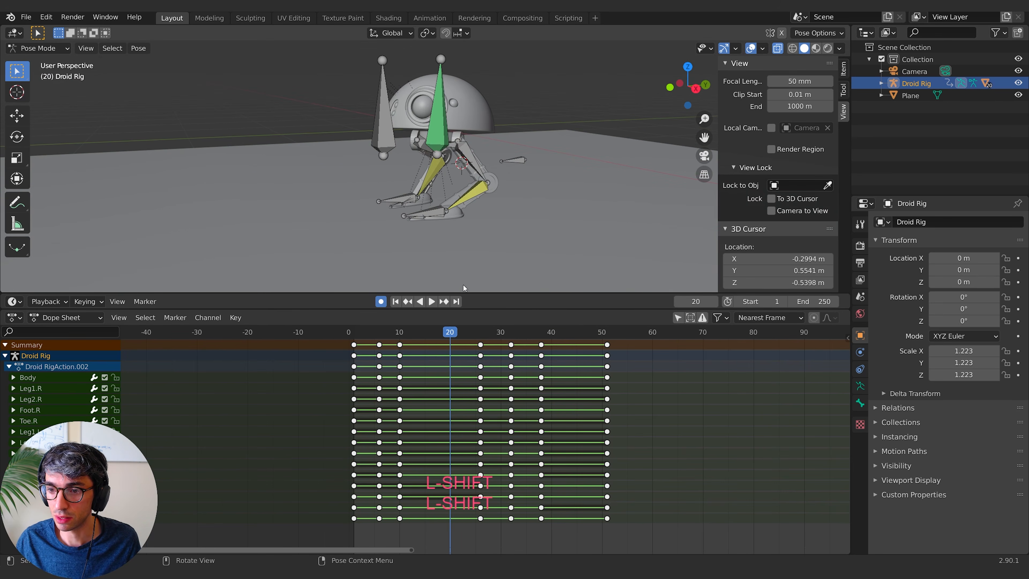
Step: At frame 26, select the Foot.R.Control and Foot.R.Control.001 bones to locate their keyframe channels
{"action": "left_click_drag", "start_coordinate": [446, 332], "coordinate": [481, 340]}
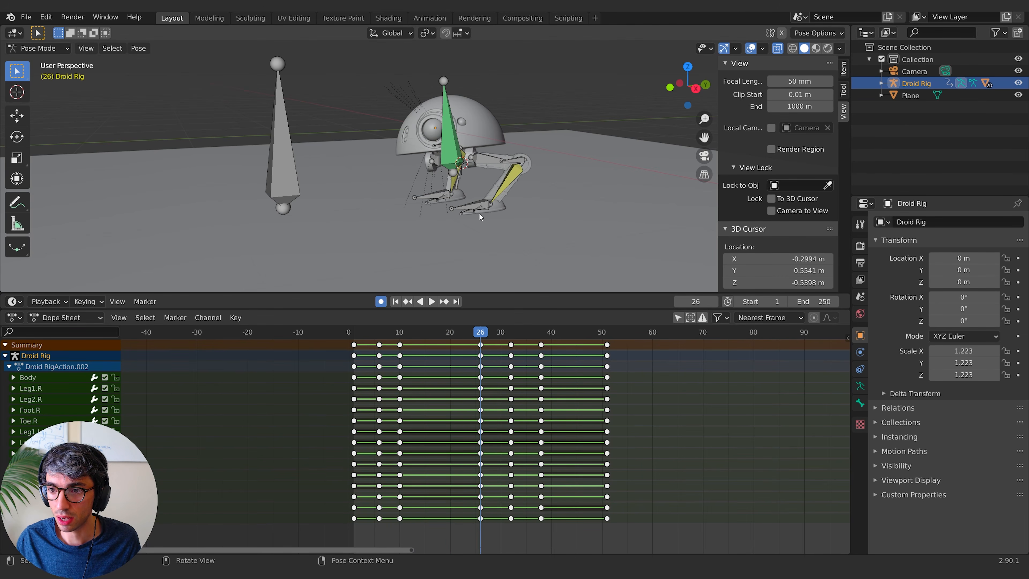
{"action": "left_click", "coordinate": [487, 208]}
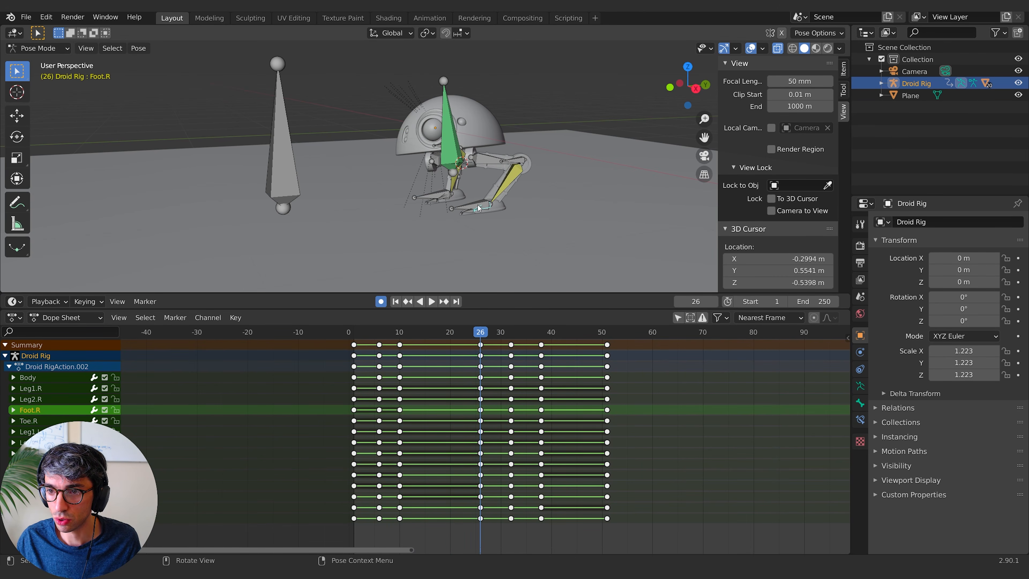
{"action": "left_click", "coordinate": [478, 208]}
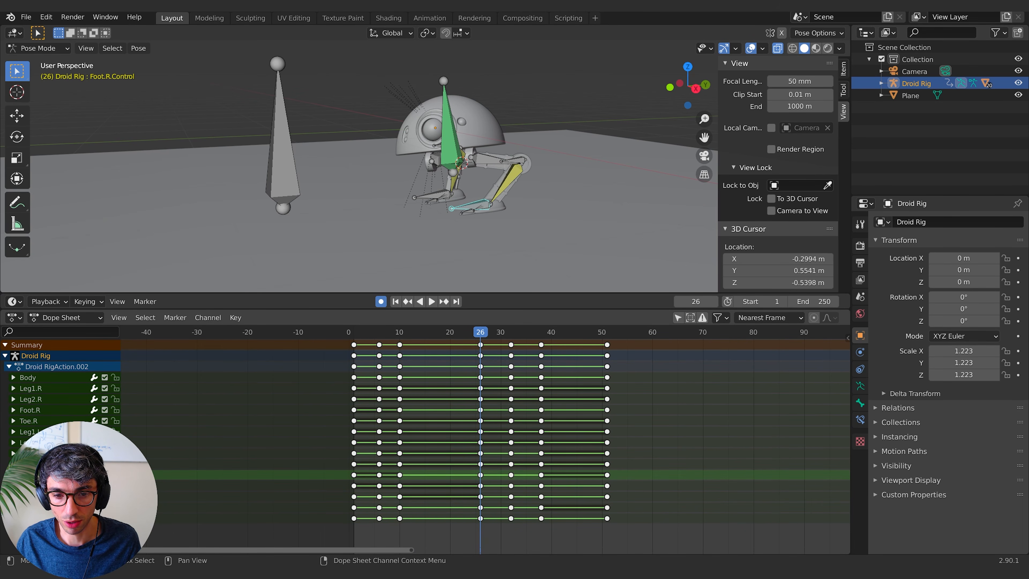
{"action": "left_click", "coordinate": [48, 507]}
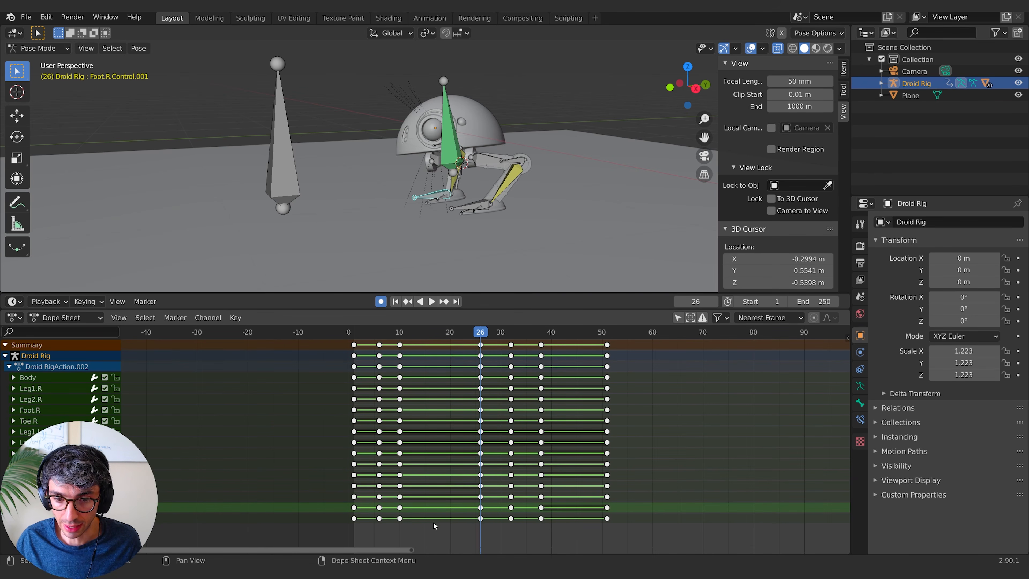
{"action": "left_click", "coordinate": [481, 507]}
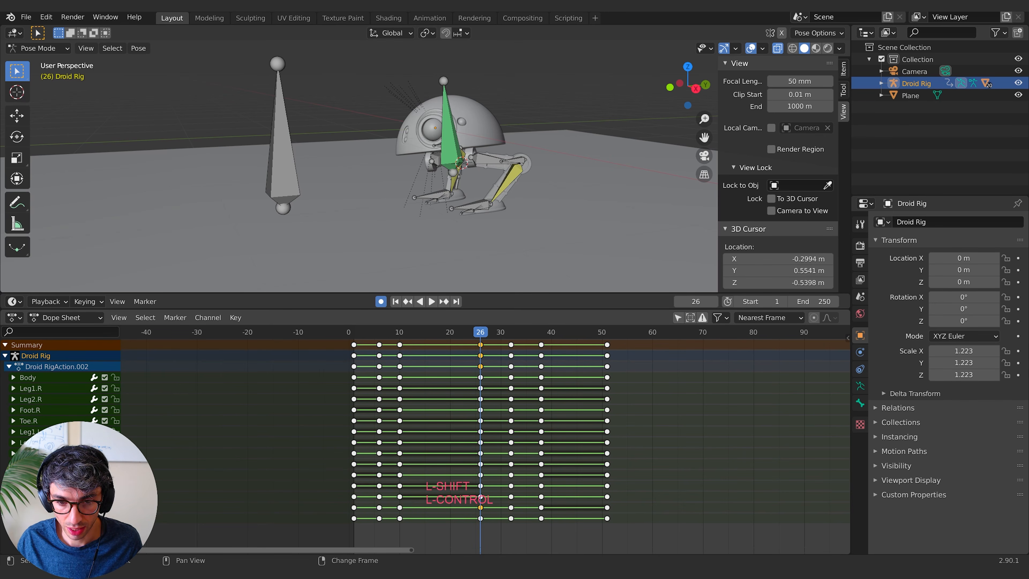
{"action": "left_click", "coordinate": [481, 476], "text": "shift"}
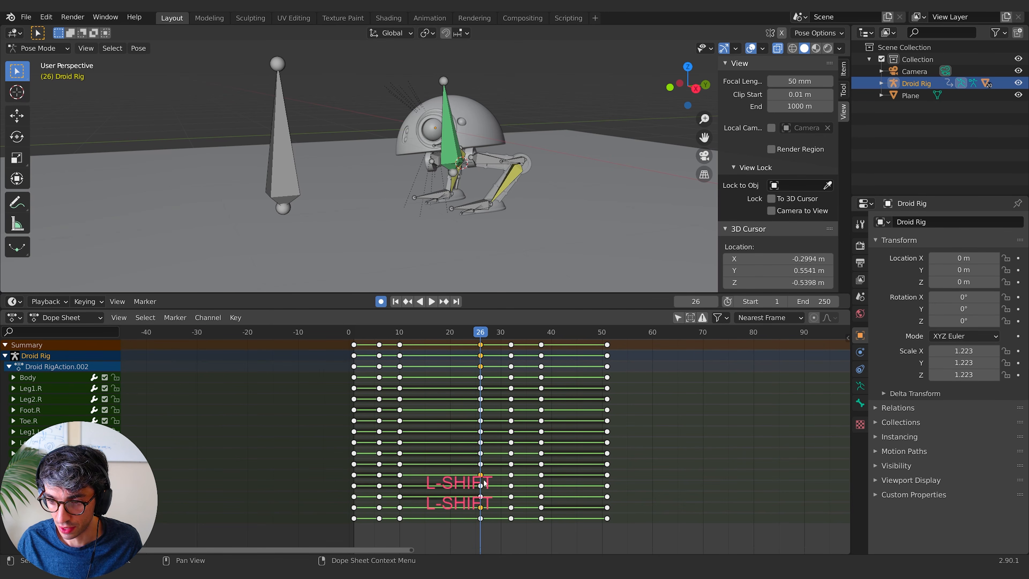
{"action": "key", "text": "g"}
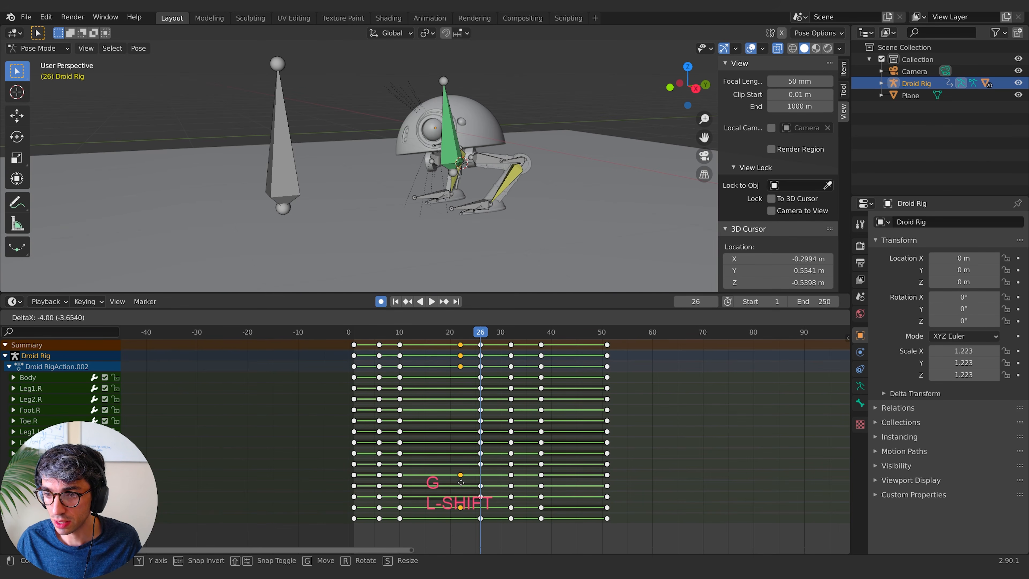
{"action": "left_click", "coordinate": [483, 481]}
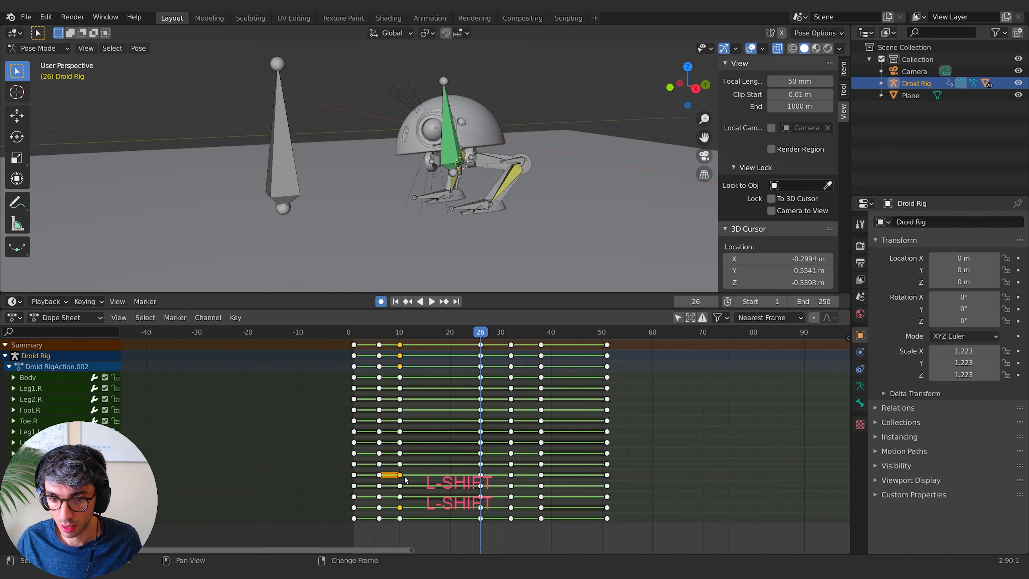
Step: Duplicate the selected foot control keyframes from frame 10 onto frame 26 to keep both feet planted
{"action": "key", "text": "shift+d"}
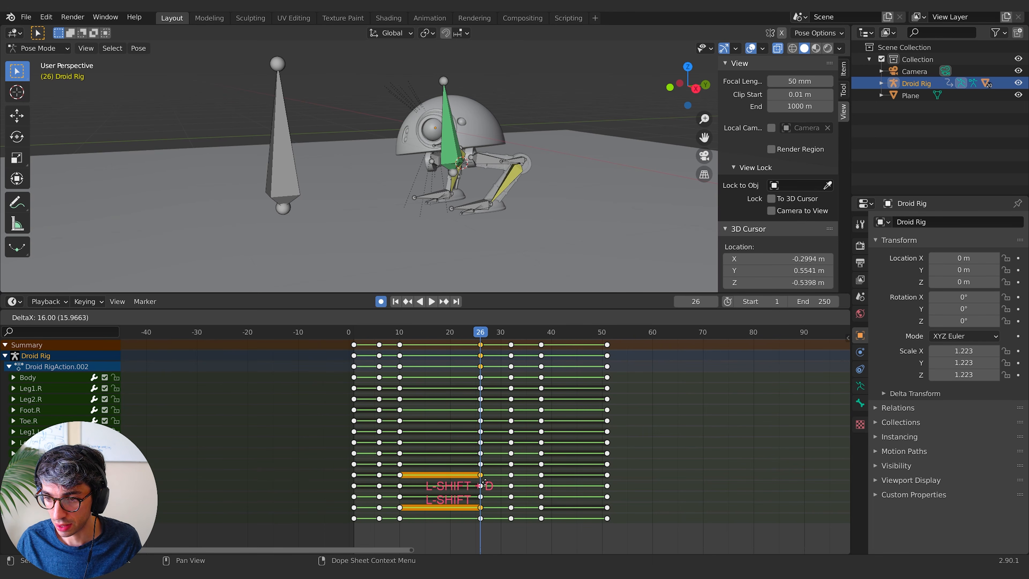
{"action": "left_click", "coordinate": [485, 481]}
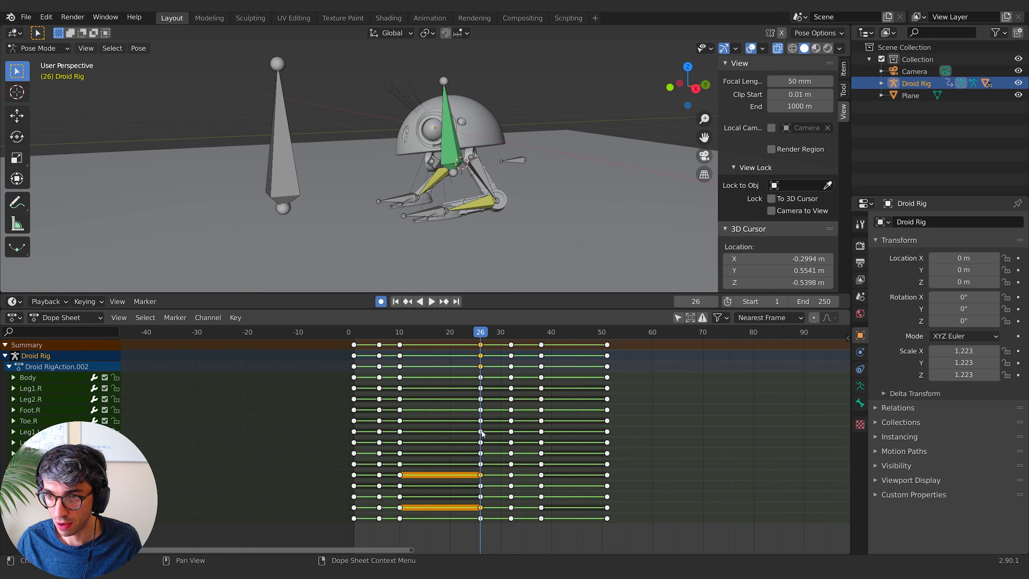
Step: At frame 26, move the Body bone horizontally about 0.115 m along X and -0.563 m along Y
{"action": "left_click", "coordinate": [454, 162]}
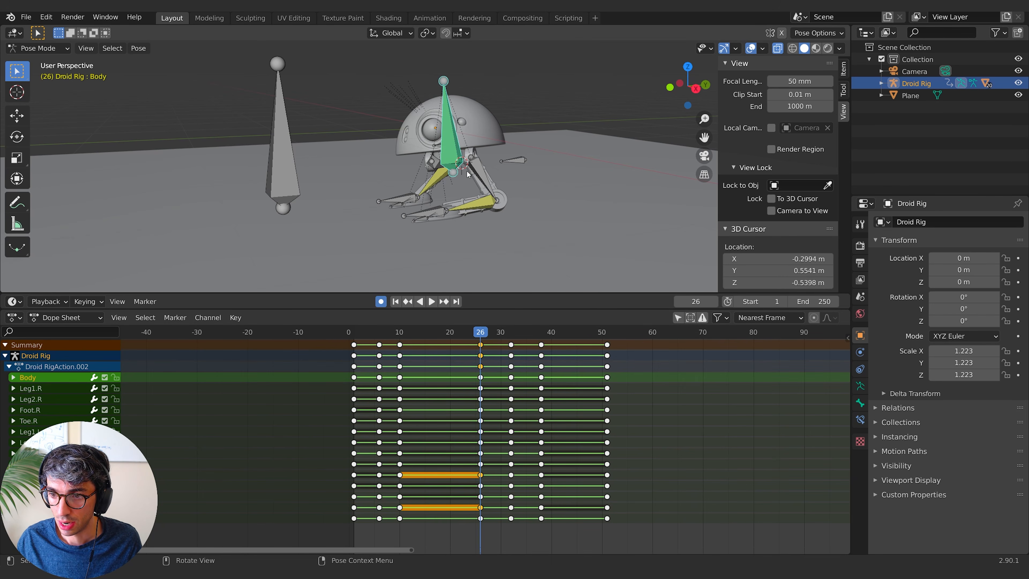
{"action": "middle_click_drag", "start_coordinate": [454, 162], "coordinate": [496, 199]}
{"action": "key", "text": "g"}
{"action": "key", "text": "shift+z"}
{"action": "left_click", "coordinate": [442, 208]}
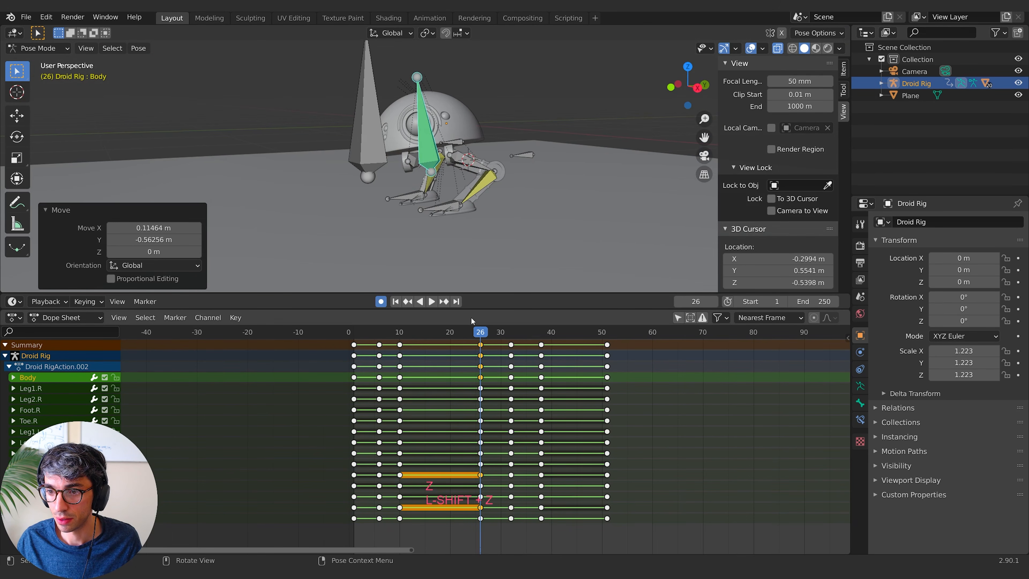
Step: Play the animation from near the start, in the free view and through the camera, to examine the adjusted crouch before the jump
{"action": "key", "text": "space"}
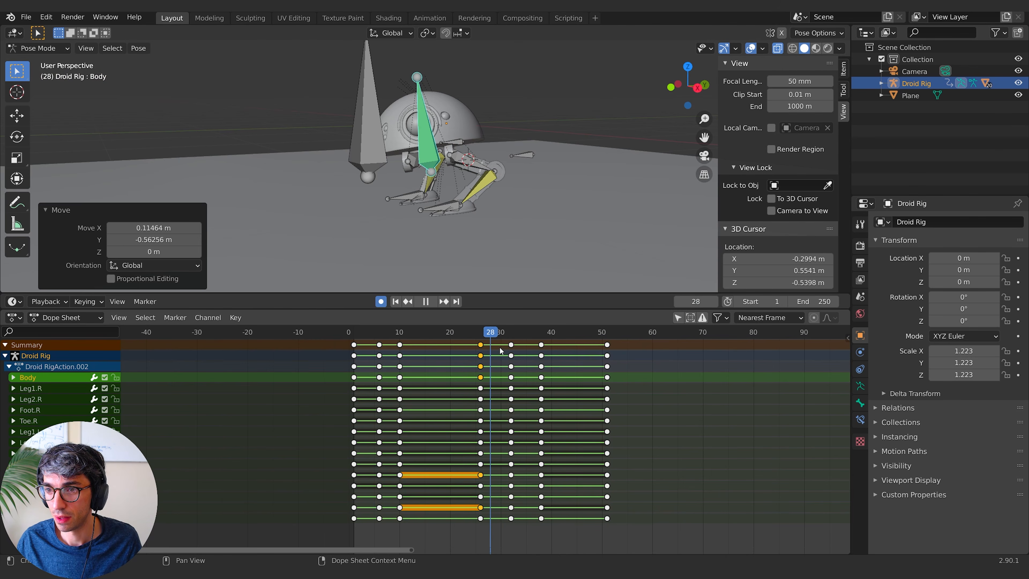
{"action": "left_click", "coordinate": [365, 352]}
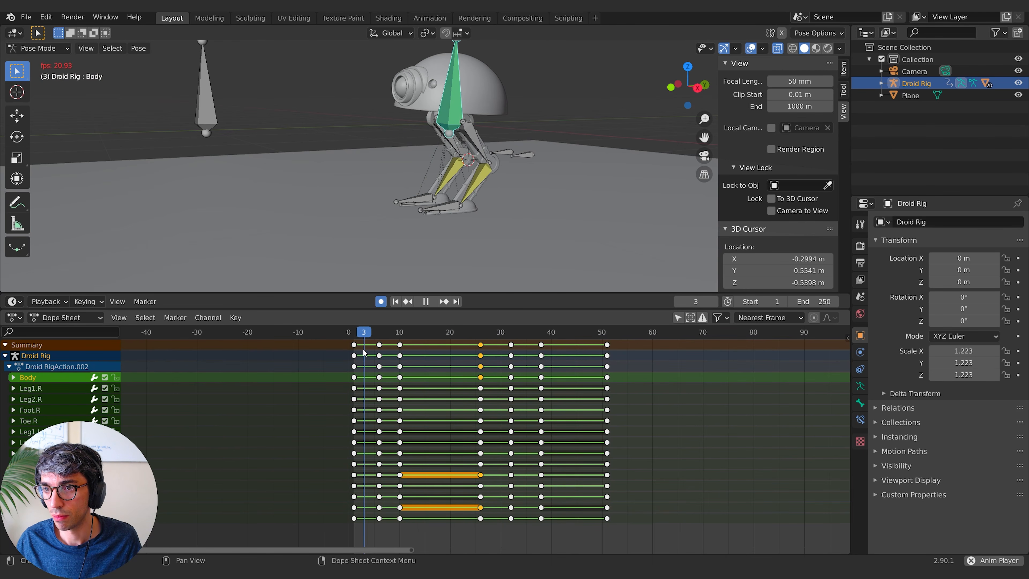
{"action": "key", "text": "space"}
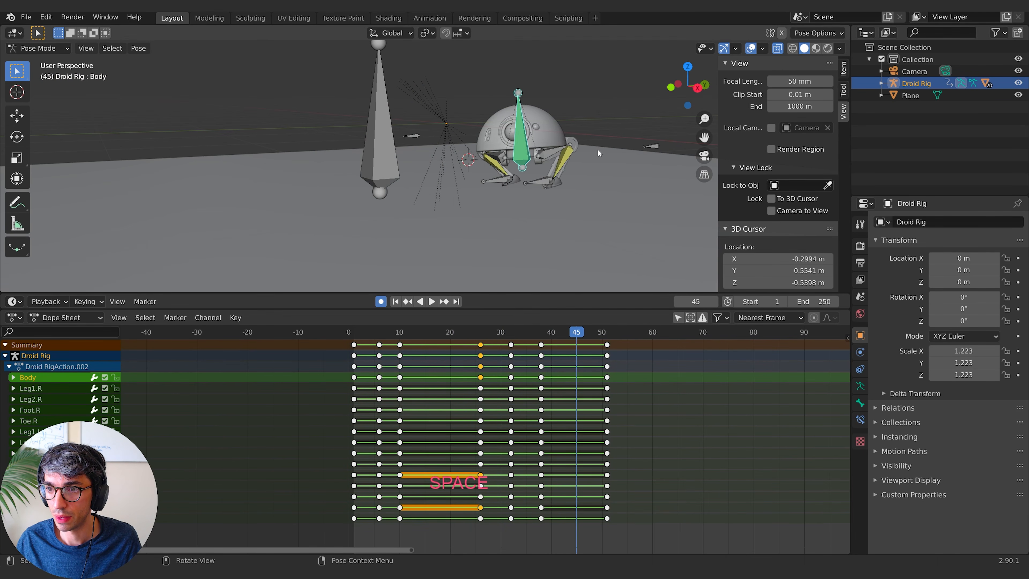
{"action": "middle_click_drag", "start_coordinate": [598, 153], "coordinate": [557, 334]}
{"action": "left_click_drag", "start_coordinate": [528, 332], "coordinate": [434, 334]}
{"action": "middle_click_drag", "start_coordinate": [333, 179], "coordinate": [445, 215]}
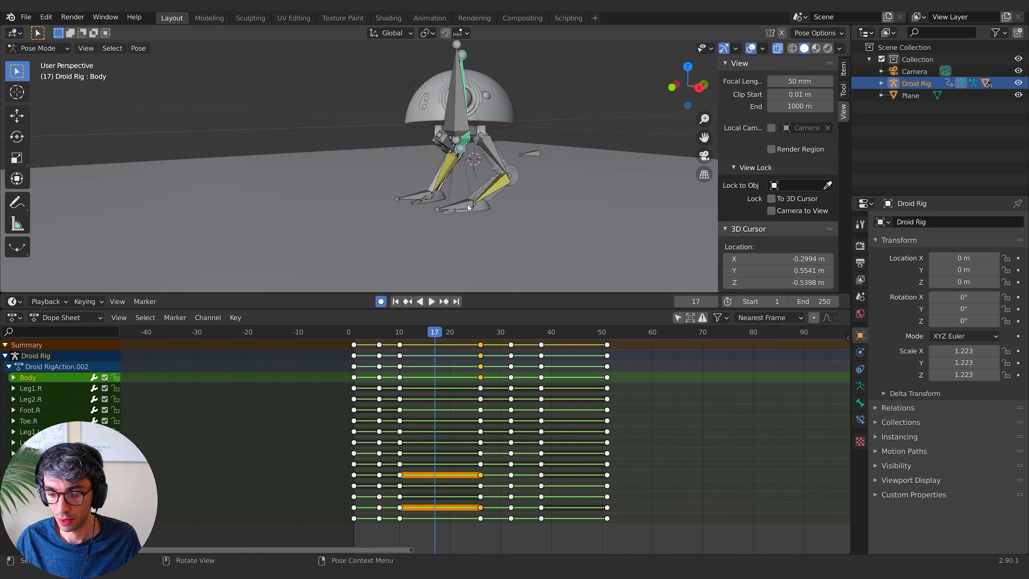
{"action": "key", "text": "KP_0"}
{"action": "key", "text": "space"}
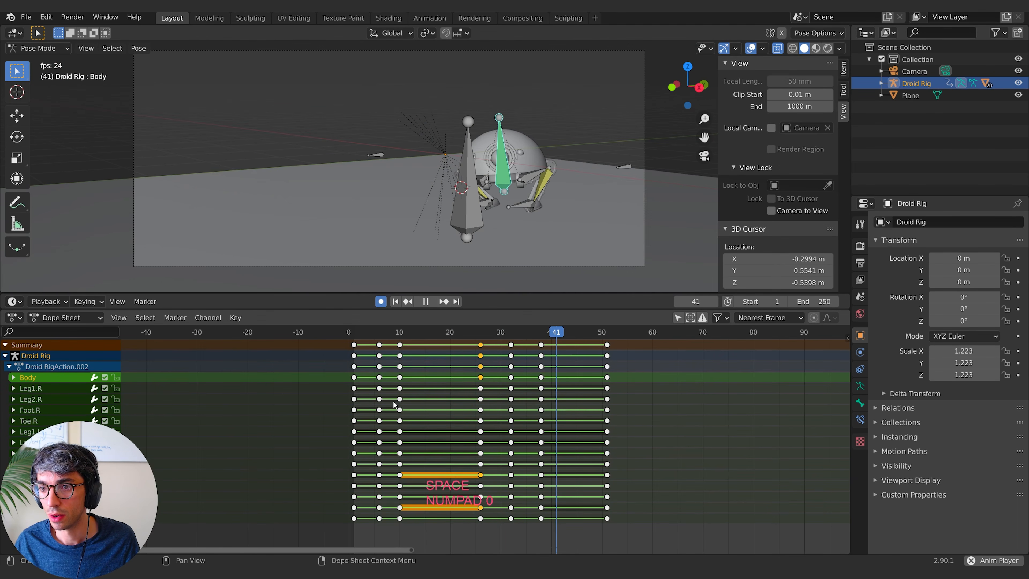
{"action": "key", "text": "space"}
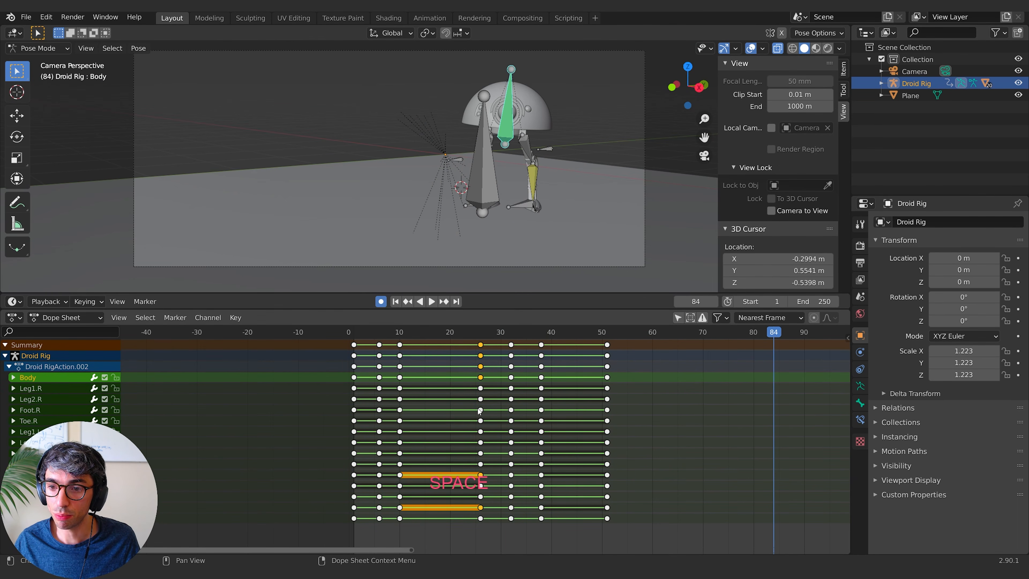
Step: Set the keyframe type of all keyframes at frame 6 to Breakdown and clear the selection
{"action": "left_click", "coordinate": [380, 345]}
{"action": "right_click", "coordinate": [381, 346]}
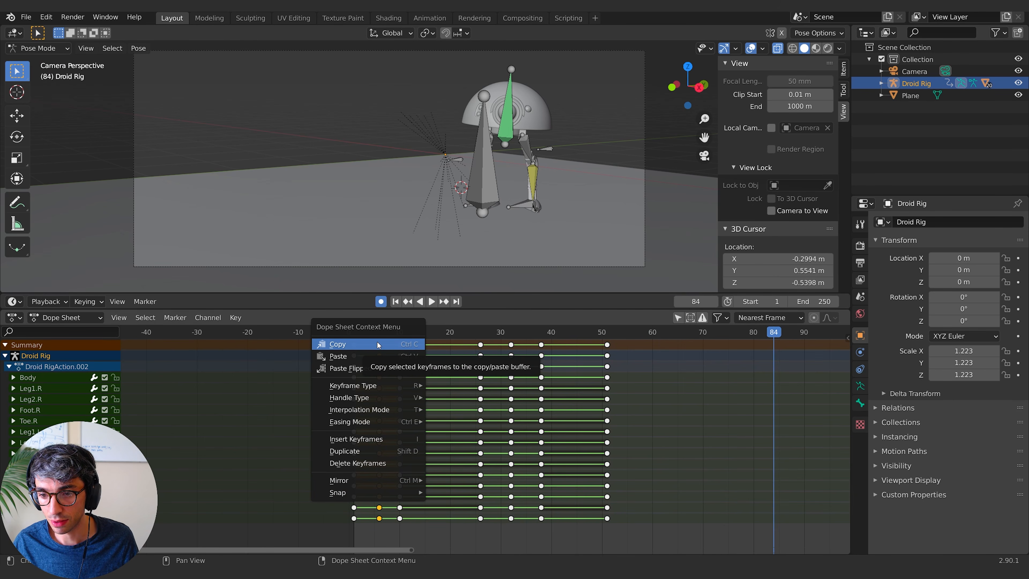
{"action": "mouse_move", "coordinate": [365, 387]}
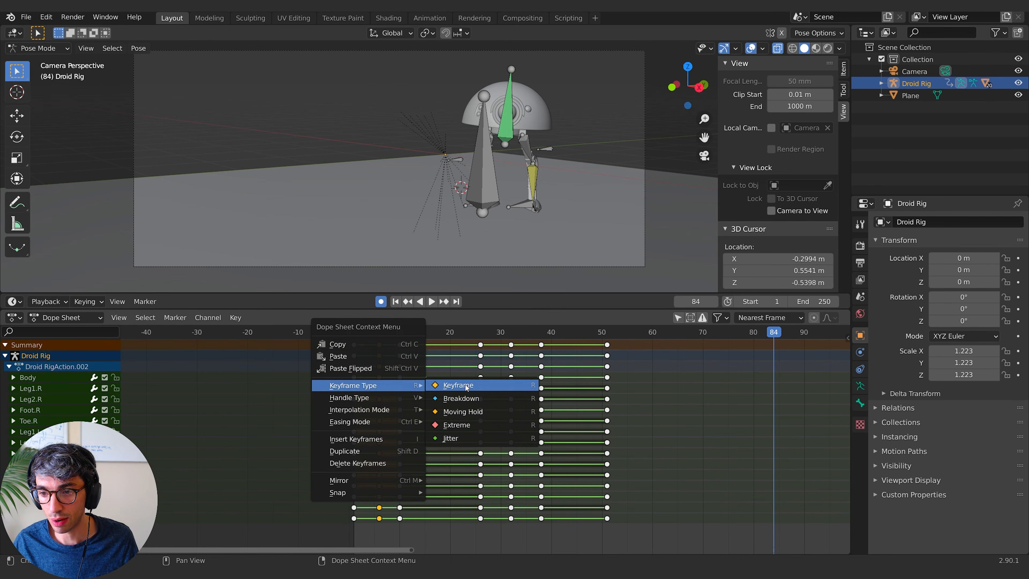
{"action": "left_click", "coordinate": [460, 400]}
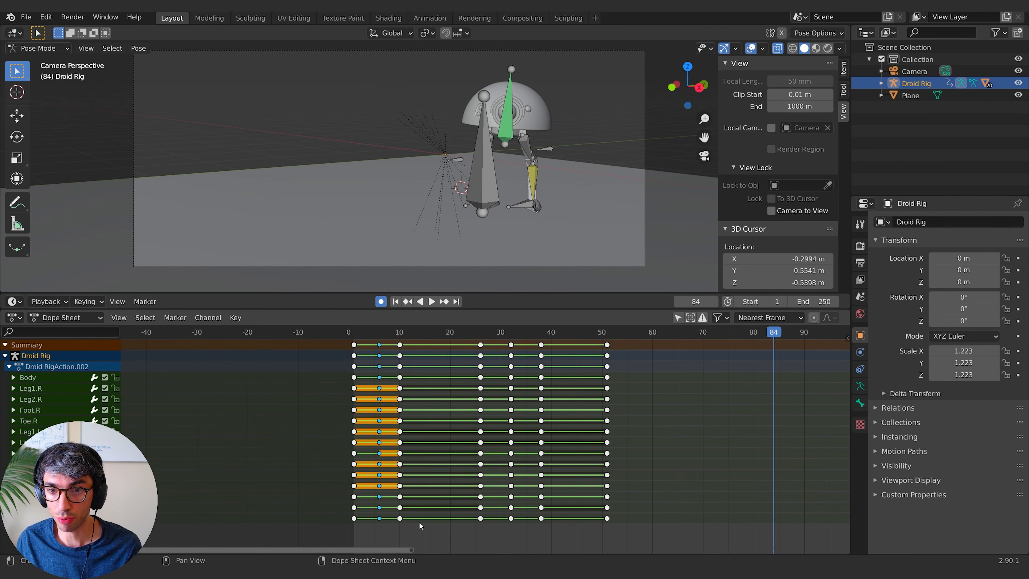
{"action": "key", "text": "alt+a"}
Step: Duplicate all keyframes at frame 26 to frame 21
{"action": "left_click_drag", "start_coordinate": [453, 336], "coordinate": [480, 401]}
{"action": "key", "text": "space"}
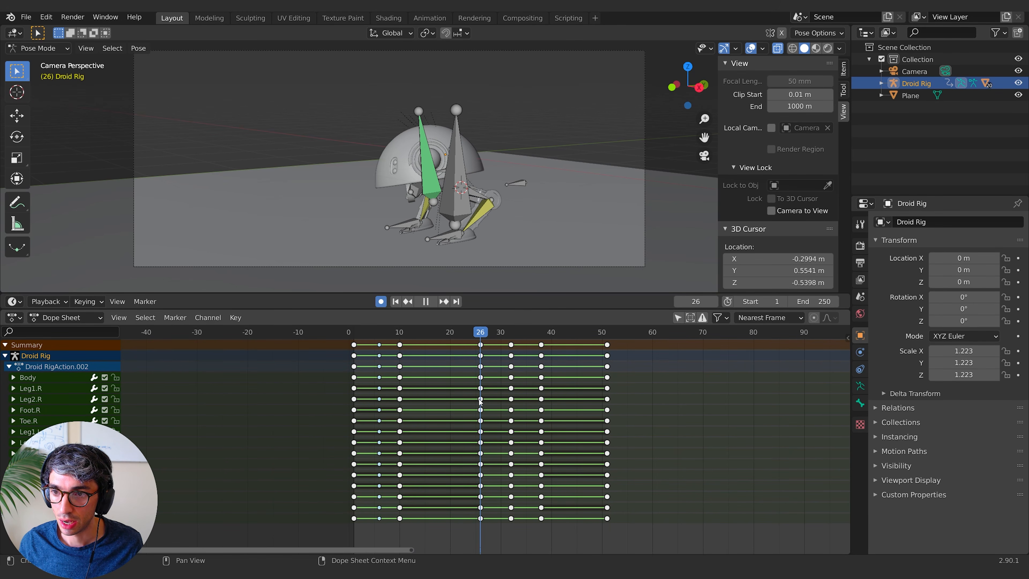
{"action": "mouse_move", "coordinate": [480, 400]}
{"action": "left_mouse_down"}
{"action": "mouse_move", "coordinate": [463, 399]}
{"action": "mouse_move", "coordinate": [482, 400]}
{"action": "left_mouse_up"}
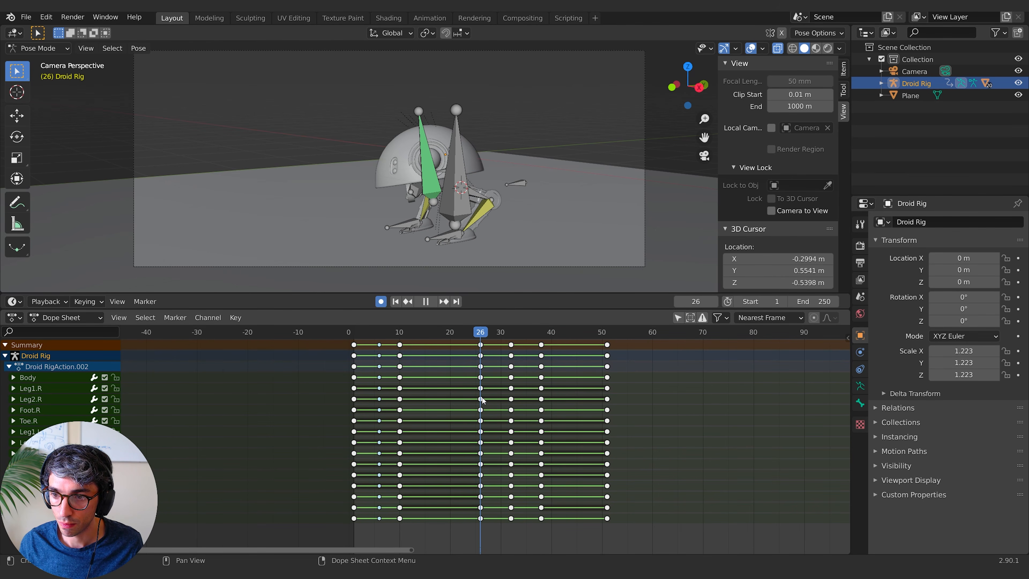
{"action": "left_click", "coordinate": [481, 345]}
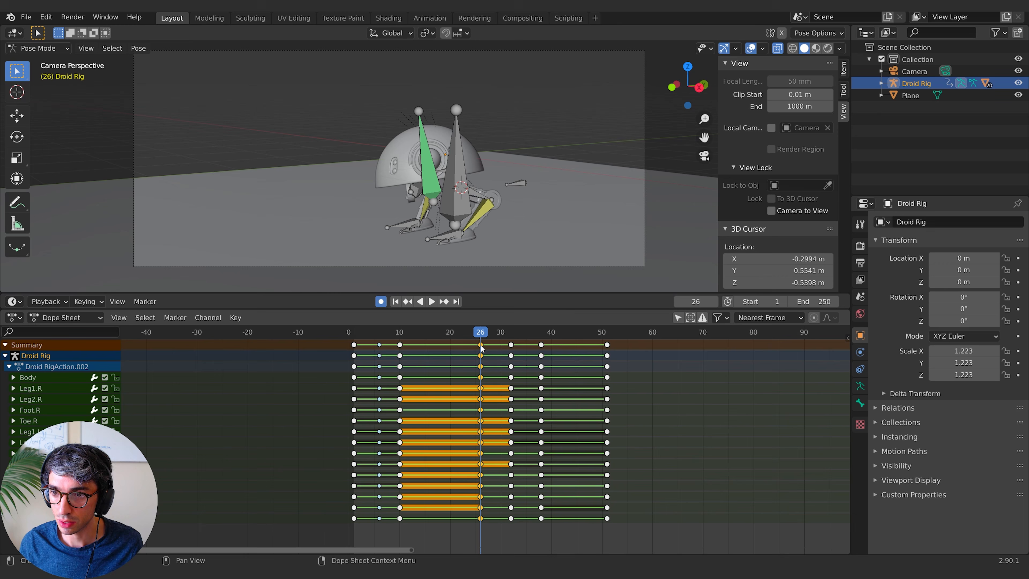
{"action": "key", "text": "shift+d"}
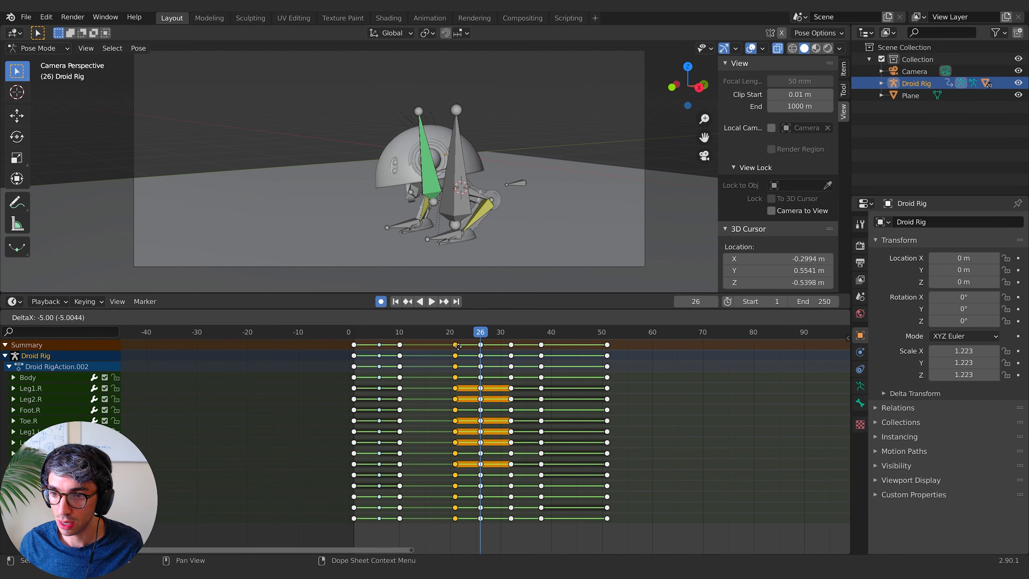
{"action": "left_click", "coordinate": [454, 347]}
Step: At frame 21, raise the Body bone about 0.12 m along global Z
{"action": "left_click_drag", "start_coordinate": [460, 337], "coordinate": [455, 339]}
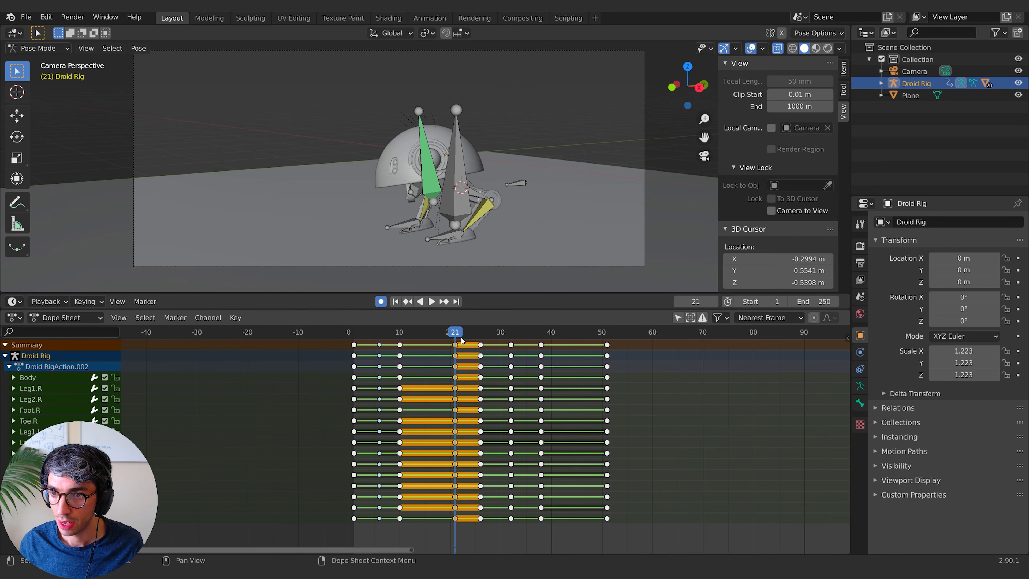
{"action": "left_click", "coordinate": [432, 184]}
{"action": "key", "text": "g"}
{"action": "key", "text": "z"}
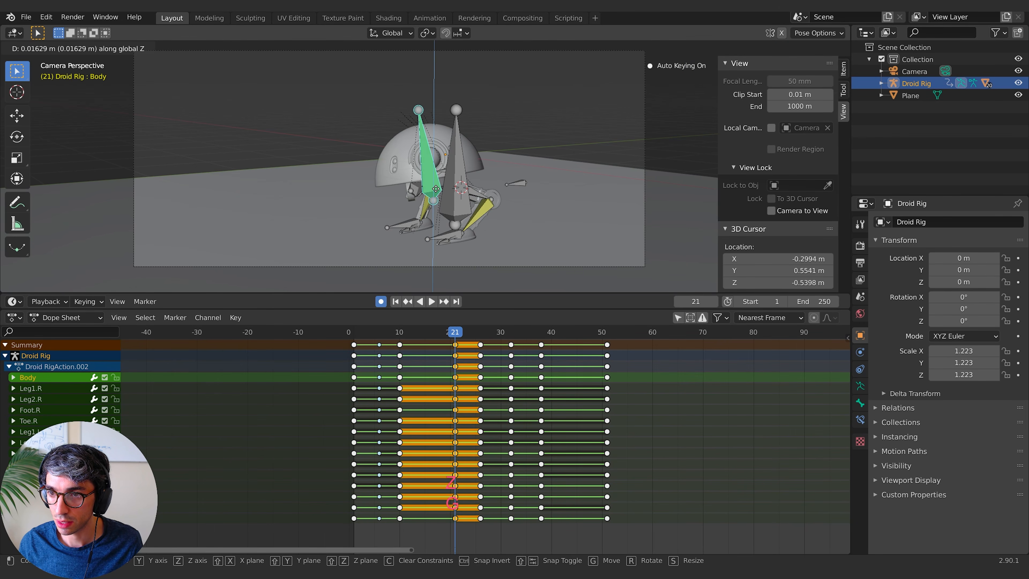
{"action": "left_click", "coordinate": [435, 184]}
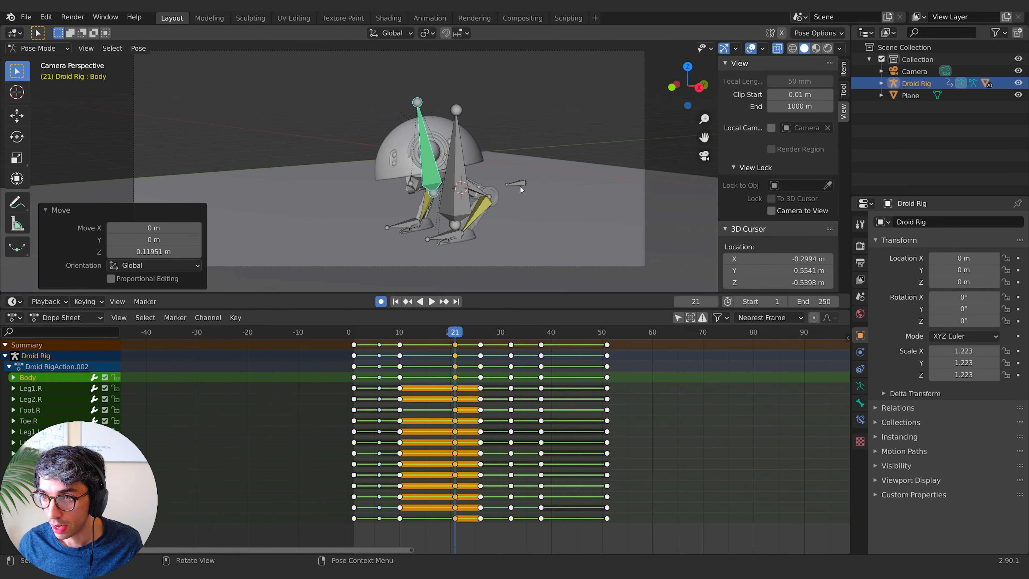
Step: Flip back and forth between the keyed poses at frames 10 and 21 to compare the body's position
{"action": "key", "text": "Down"}
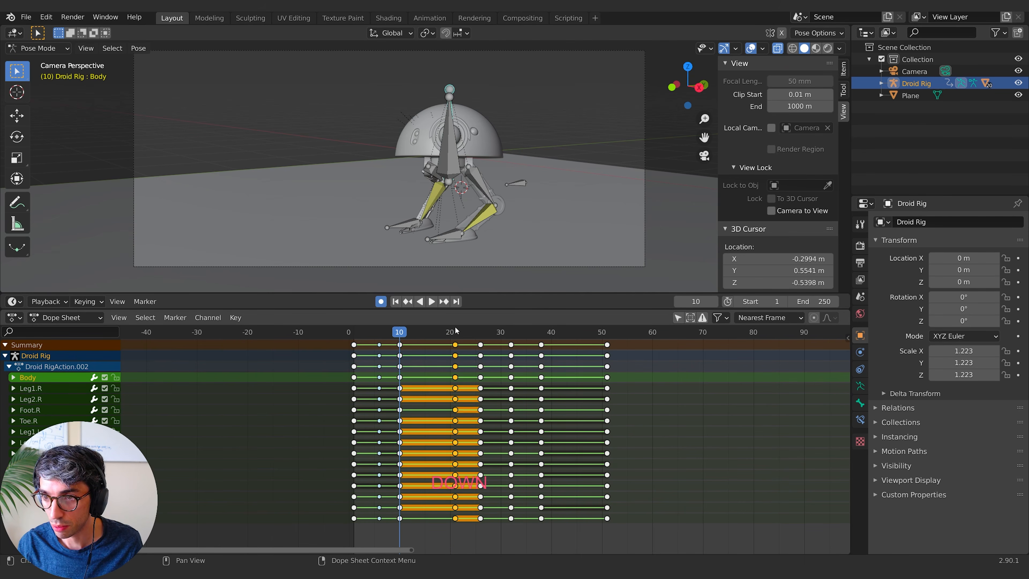
{"action": "key", "text": "Up"}
{"action": "key", "text": "Down"}
{"action": "key", "text": "Up"}
{"action": "key", "text": "Down"}
{"action": "key", "text": "Up"}
{"action": "key", "text": "Down"}
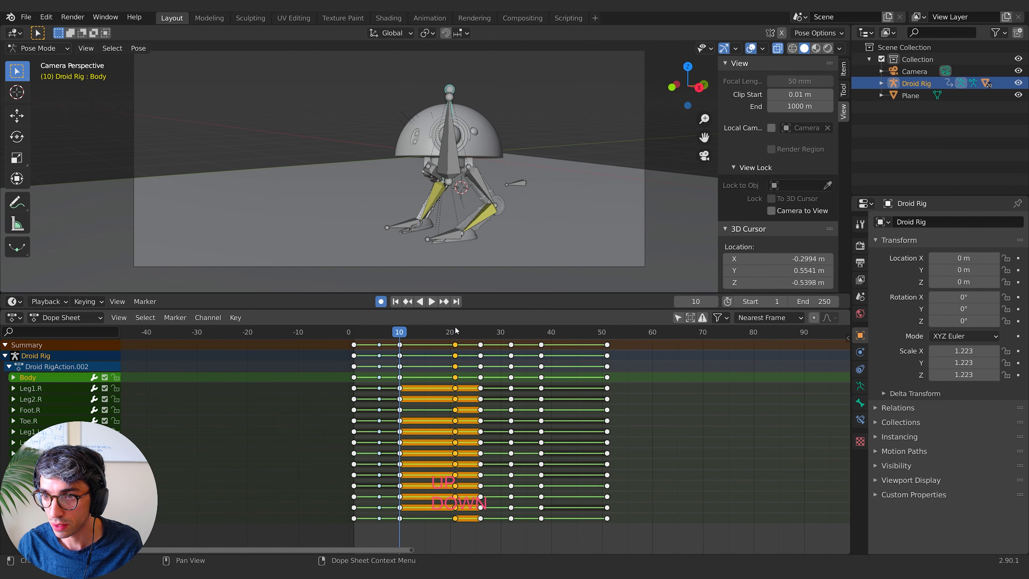
Step: At frame 21, move the Body bone about 0.18 m along global Y and rotate it about 12°
{"action": "key", "text": "Up"}
{"action": "key", "text": "g"}
{"action": "key", "text": "y"}
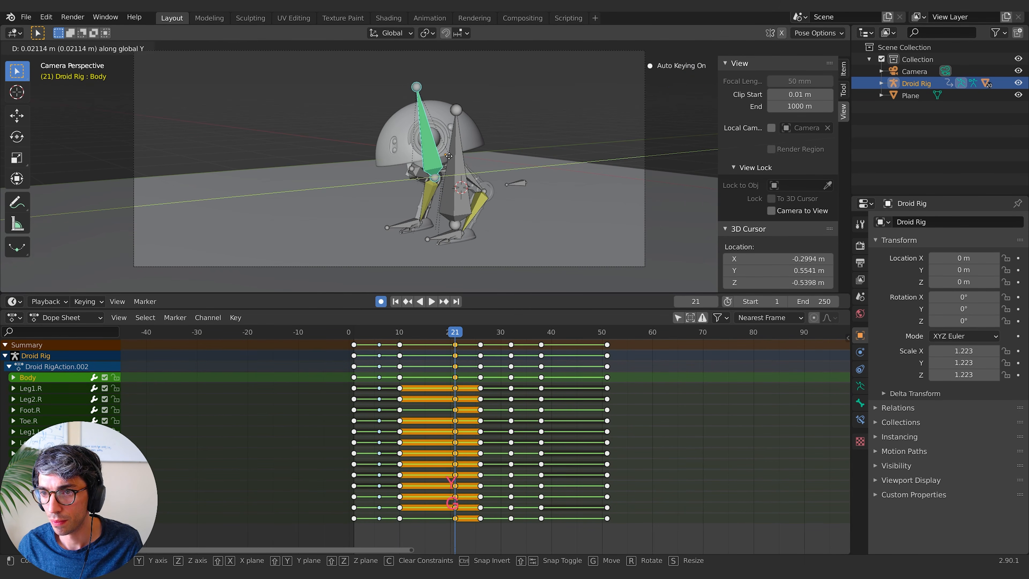
{"action": "left_click", "coordinate": [461, 154]}
{"action": "key", "text": "r"}
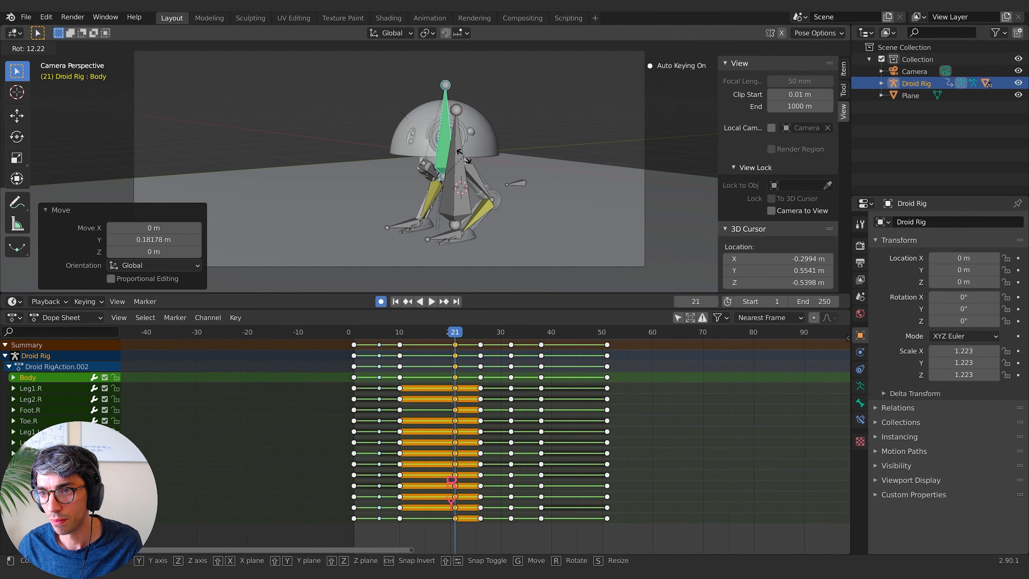
{"action": "left_click", "coordinate": [480, 158]}
Step: Flip repeatedly through the keyed poses around frame 21 to compare the body's position before takeoff
{"action": "key", "text": "Down"}
{"action": "key", "text": "Up"}
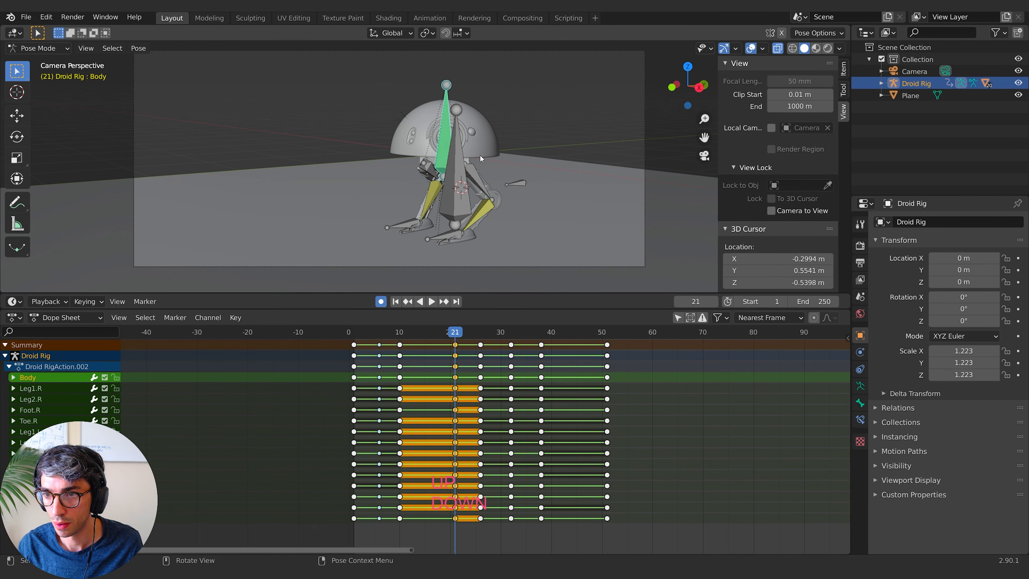
{"action": "key", "text": "Up"}
{"action": "key", "text": "Down"}
{"action": "key", "text": "Down"}
{"action": "key", "text": "Up"}
{"action": "key", "text": "Up"}
{"action": "key", "text": "Up"}
{"action": "key", "text": "Down"}
{"action": "key", "text": "Down"}
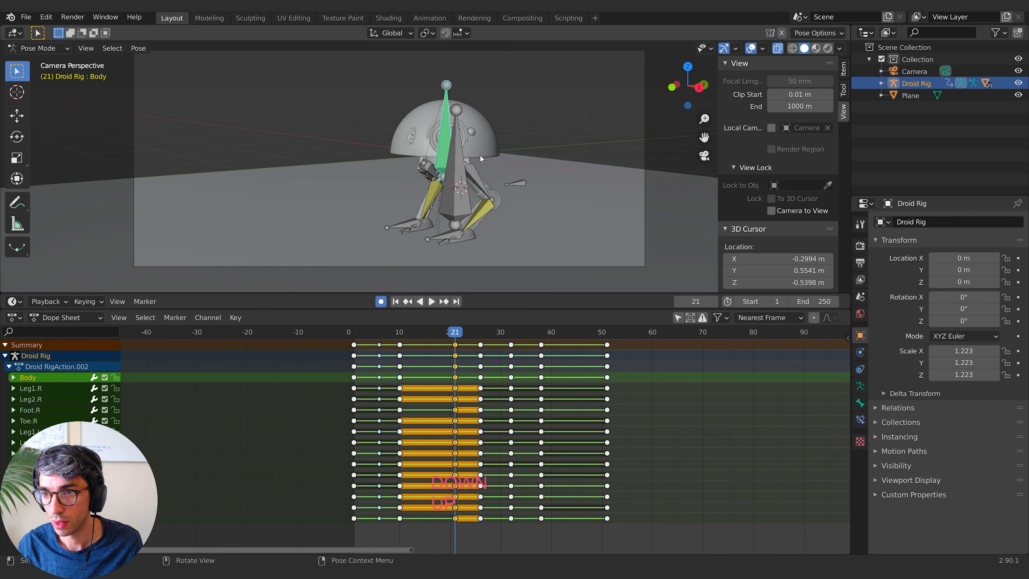
{"action": "key", "text": "Down"}
{"action": "key", "text": "Up"}
{"action": "key", "text": "Down"}
{"action": "key", "text": "Up"}
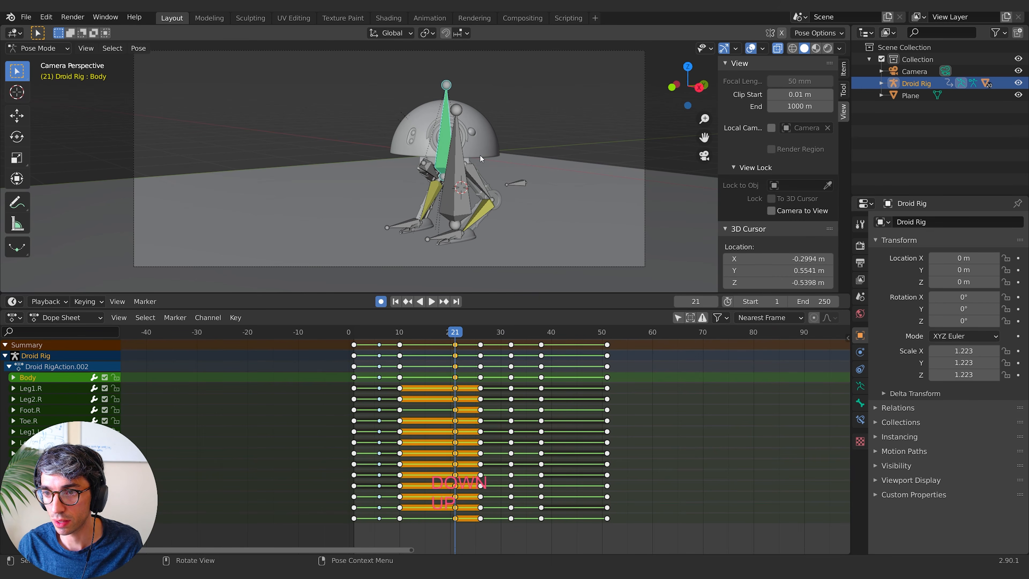
{"action": "key", "text": "Down"}
{"action": "key", "text": "Up"}
{"action": "key", "text": "Down"}
{"action": "key", "text": "Up"}
{"action": "key", "text": "Up"}
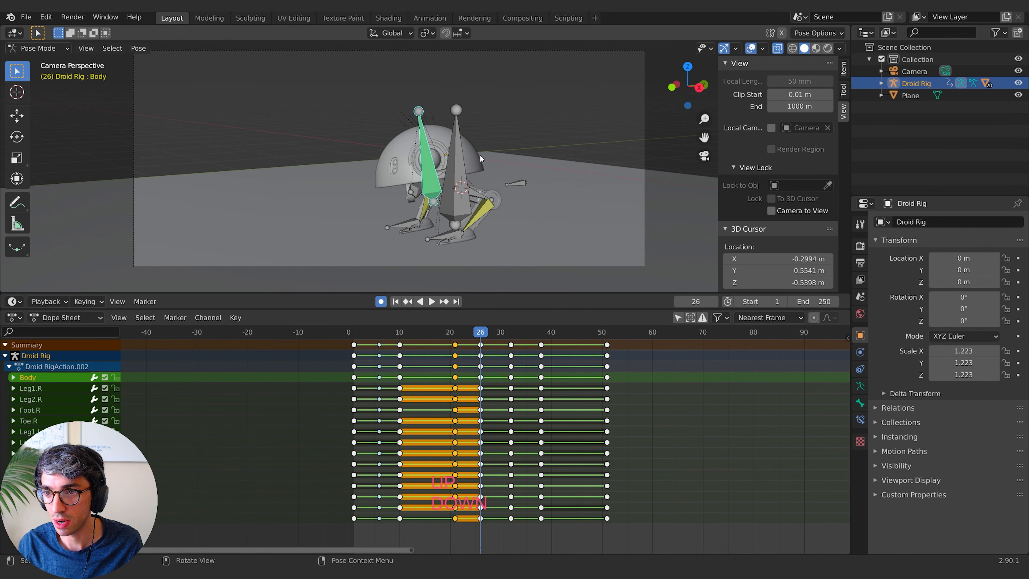
{"action": "key", "text": "Up"}
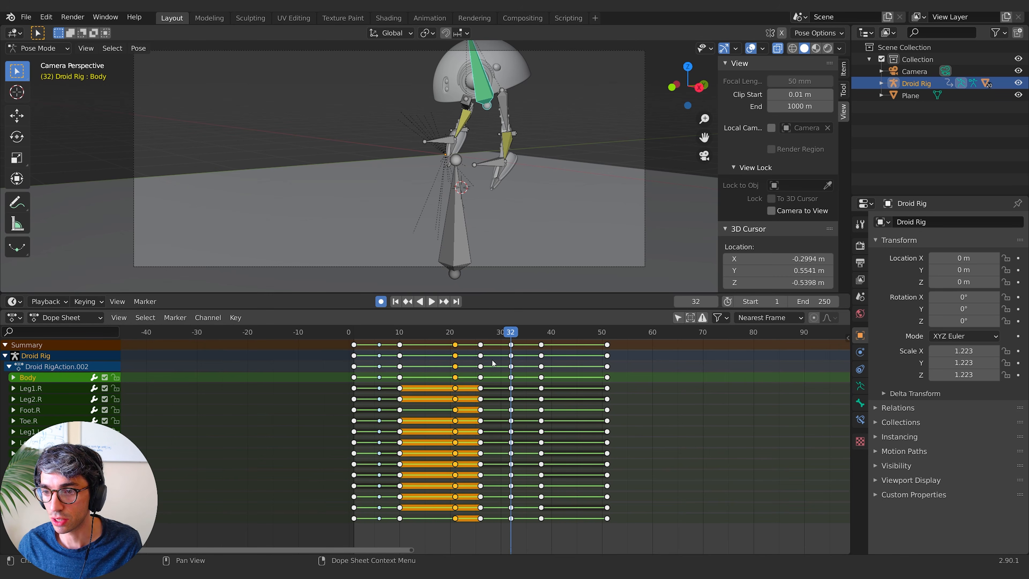
Step: Set the keyframe type of all keyframes at frame 21 to Breakdown and play back the jump
{"action": "left_click_drag", "start_coordinate": [506, 335], "coordinate": [485, 336]}
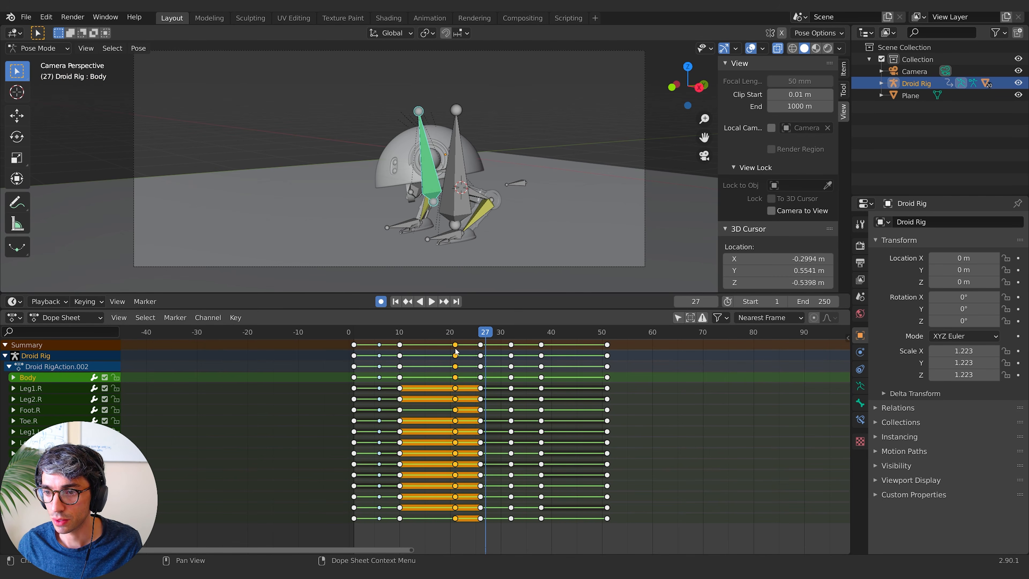
{"action": "right_click", "coordinate": [455, 346]}
{"action": "left_click", "coordinate": [535, 357]}
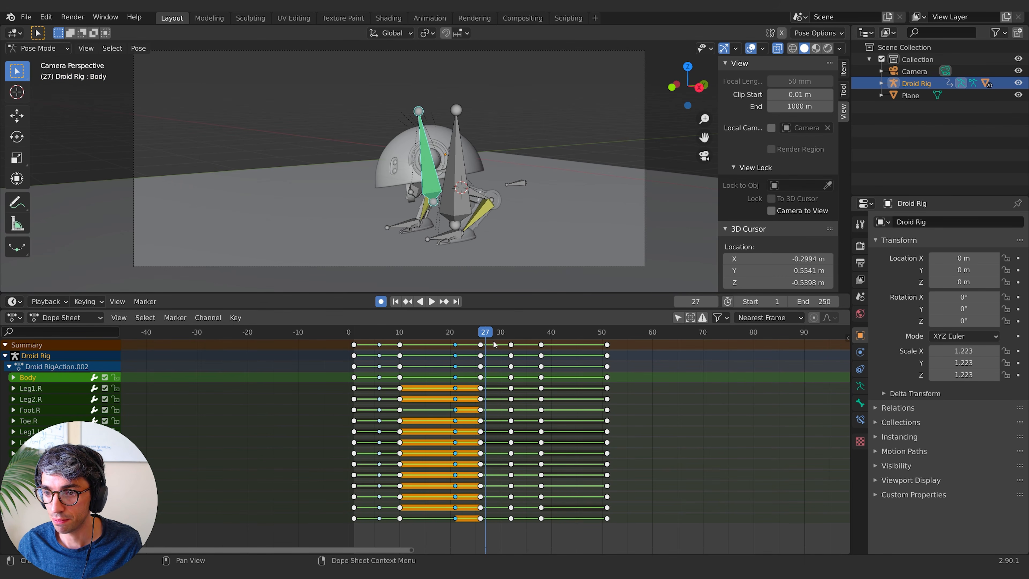
{"action": "key", "text": "space"}
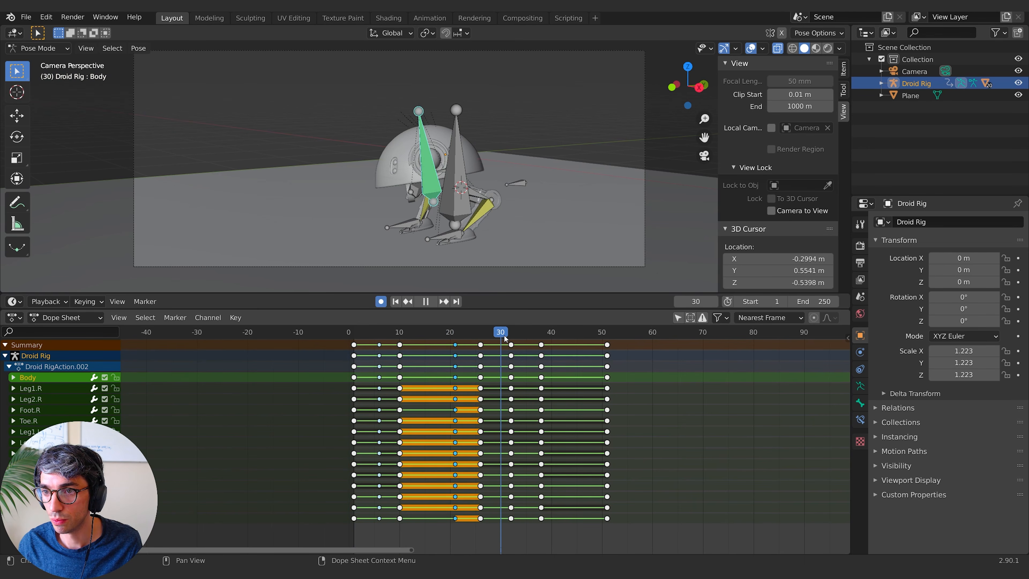
{"action": "left_click_drag", "start_coordinate": [527, 332], "coordinate": [435, 367]}
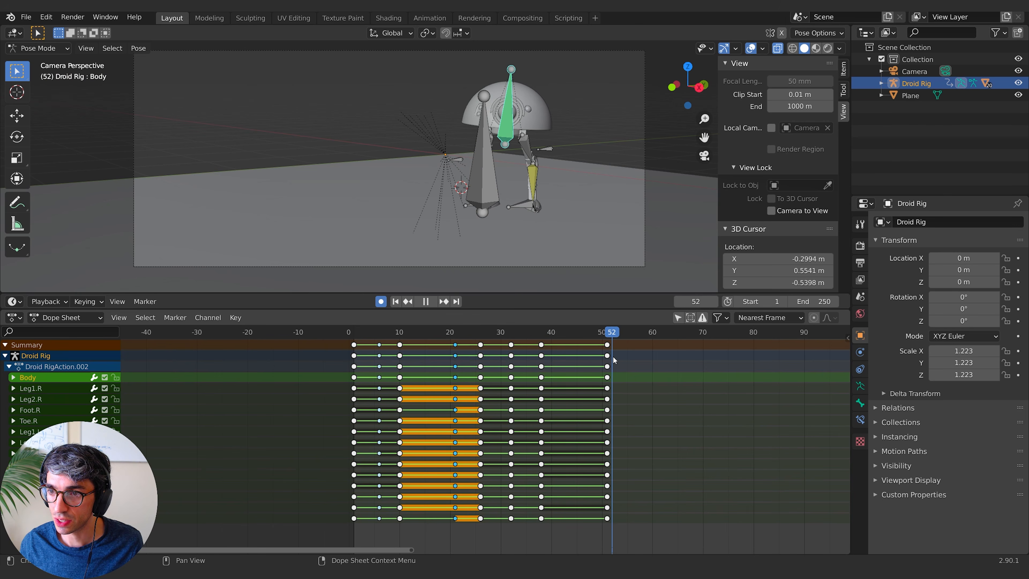
Step: Duplicate all keyframes at frame 38 to frame 44
{"action": "left_click_drag", "start_coordinate": [614, 360], "coordinate": [572, 363]}
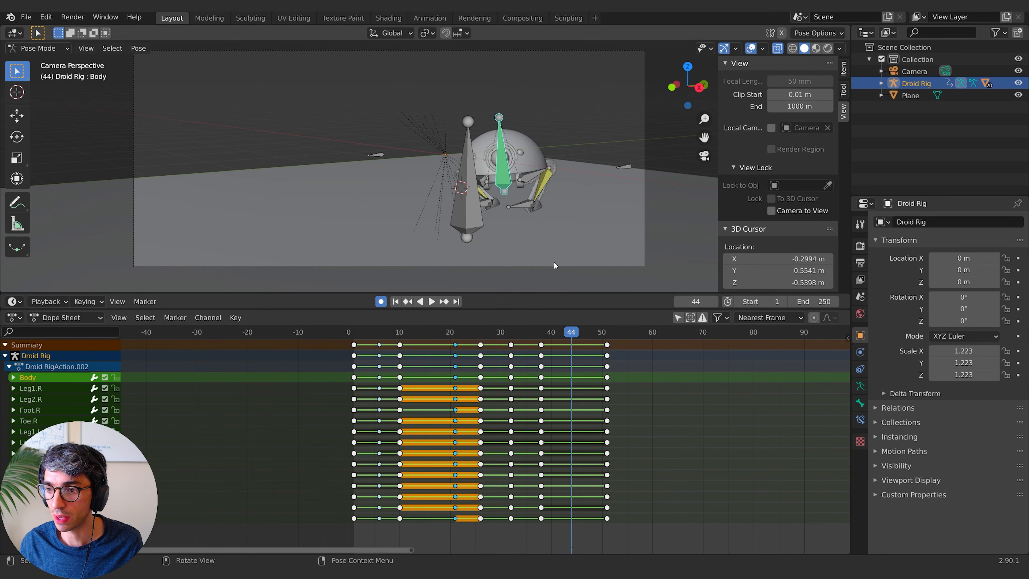
{"action": "left_click", "coordinate": [543, 346]}
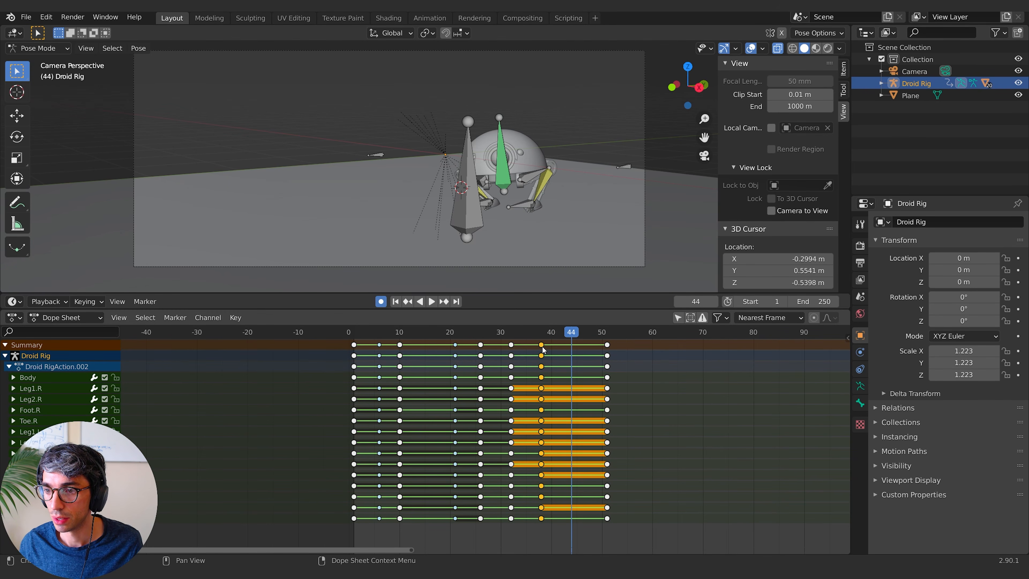
{"action": "key", "text": "shift+d"}
{"action": "left_click", "coordinate": [572, 348]}
Step: At frame 44, raise the Body bone along global Z and rotate it about 8.6° in the view
{"action": "left_click", "coordinate": [509, 181]}
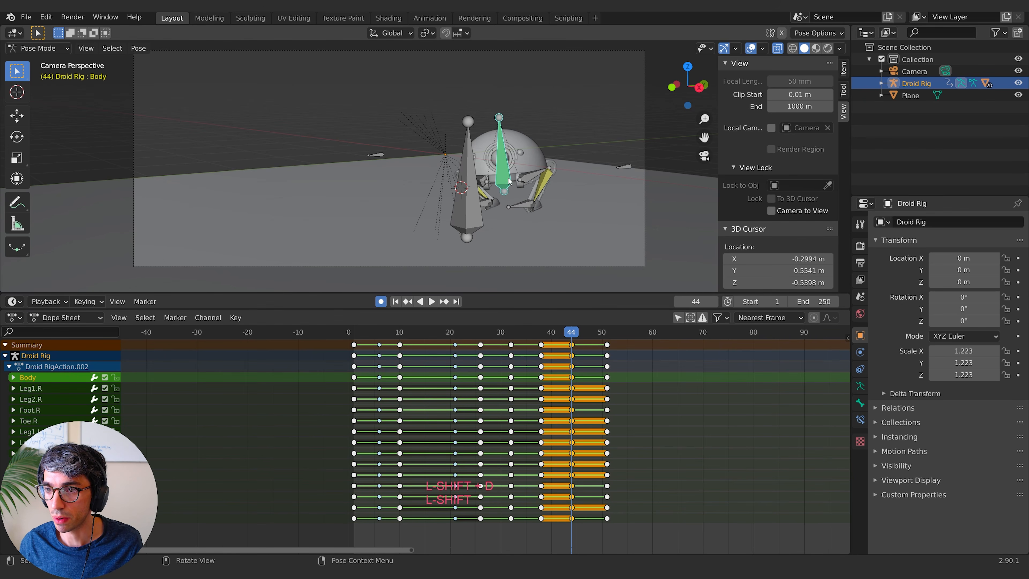
{"action": "key", "text": "g"}
{"action": "key", "text": "z"}
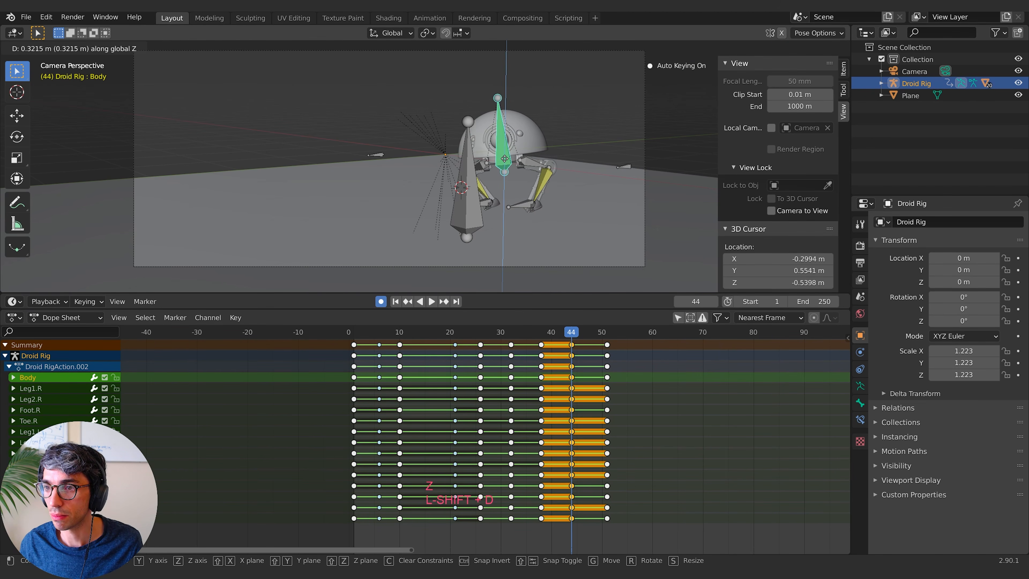
{"action": "left_click", "coordinate": [504, 160]}
{"action": "key", "text": "r"}
{"action": "left_click", "coordinate": [631, 173]}
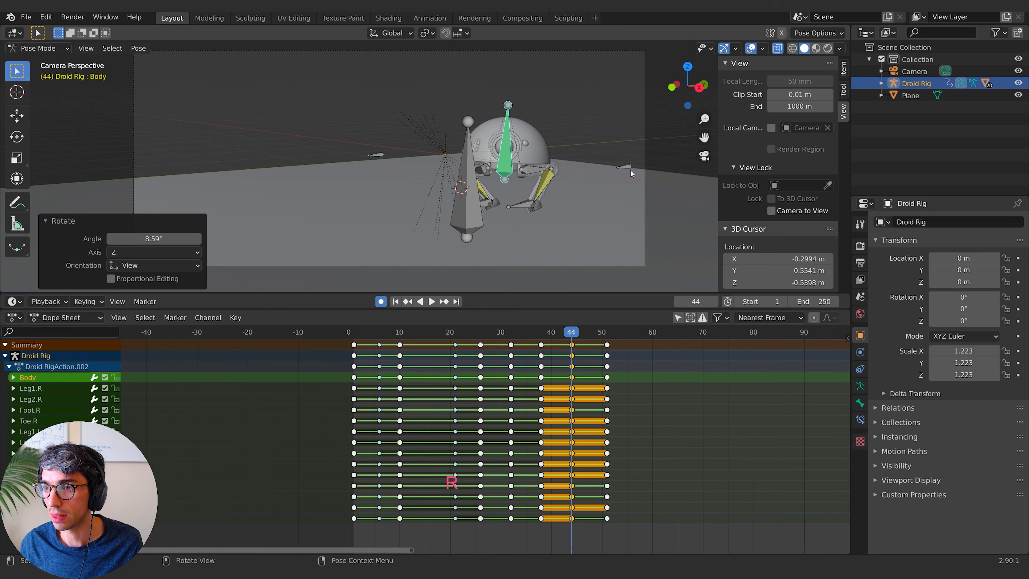
Step: At frame 44, move Leg1.R.Pole and Leg1.R.Pole.001 inward toward the droid's body
{"action": "left_click", "coordinate": [631, 173]}
{"action": "key", "text": "g"}
{"action": "left_click", "coordinate": [468, 164]}
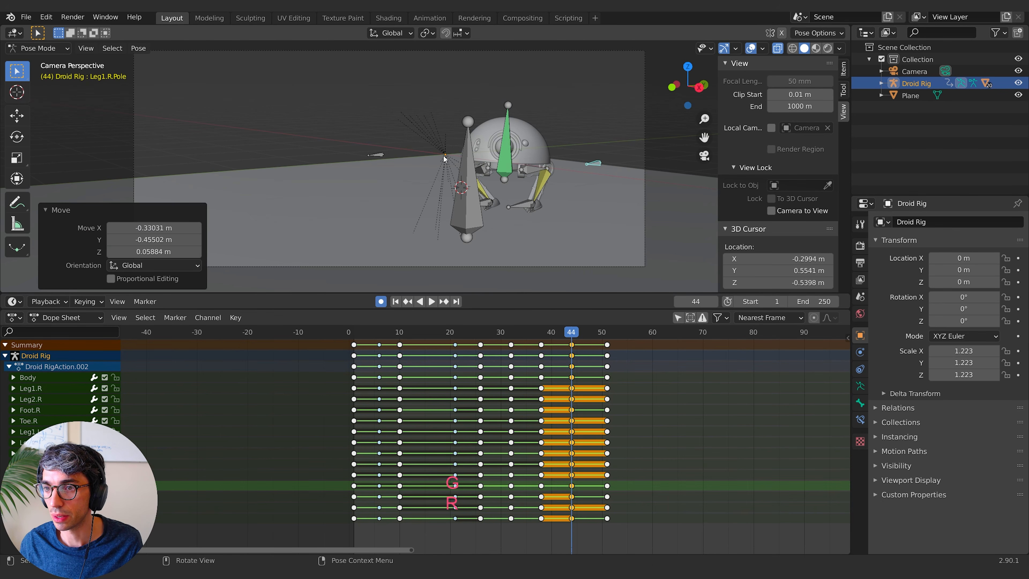
{"action": "left_click", "coordinate": [376, 155]}
{"action": "key", "text": "g"}
{"action": "left_click", "coordinate": [430, 165]}
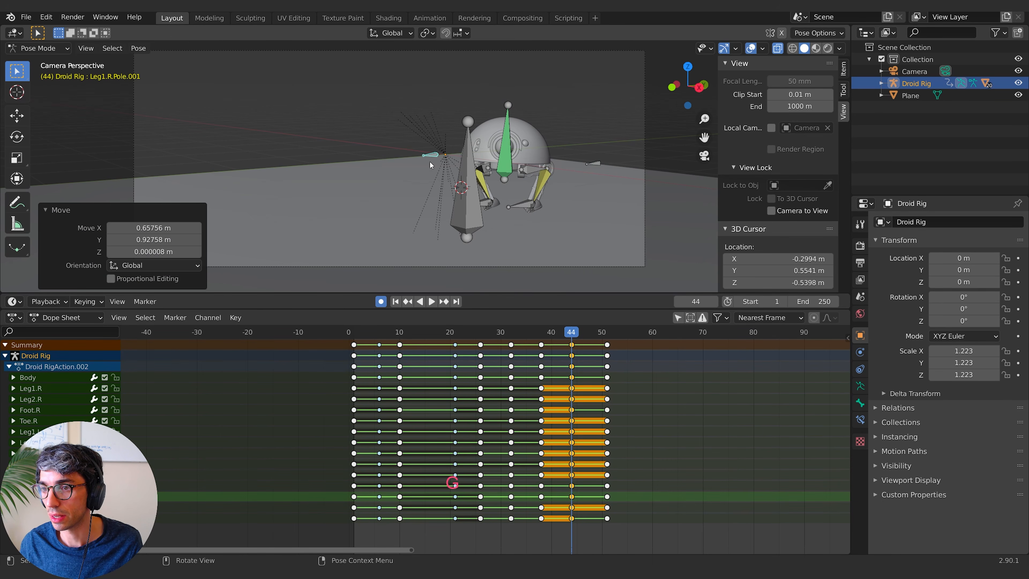
Step: Scrub through the landing and play the animation to check the end of the motion
{"action": "left_click_drag", "start_coordinate": [577, 332], "coordinate": [614, 328]}
{"action": "key", "text": "space"}
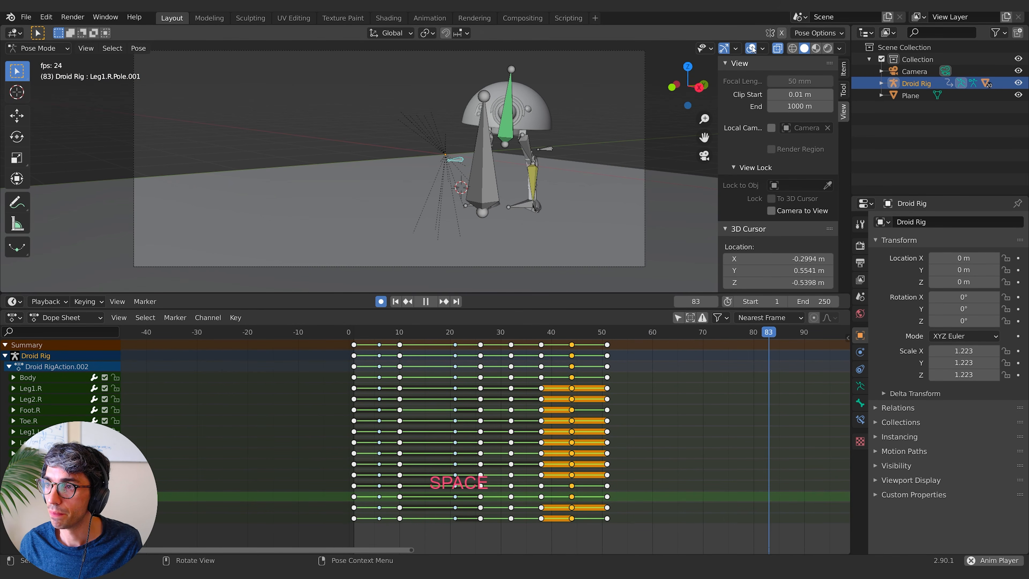
{"action": "key", "text": "space"}
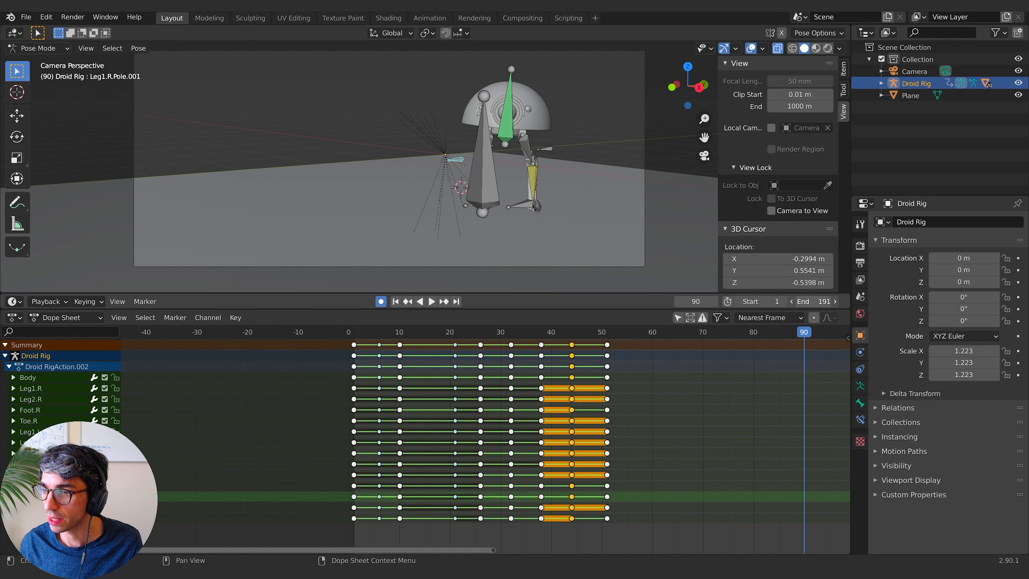
Step: Loop the animation with viewport overlays hidden, trying an end frame of 54 and settling on 90
{"action": "left_click_drag", "start_coordinate": [816, 301], "coordinate": [754, 302]}
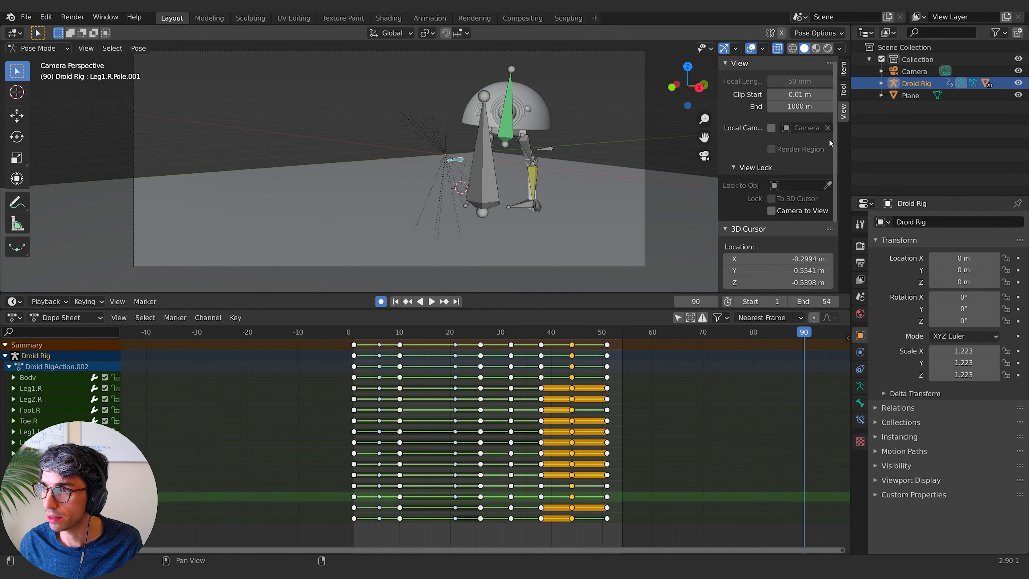
{"action": "left_click", "coordinate": [751, 48]}
{"action": "key", "text": "space"}
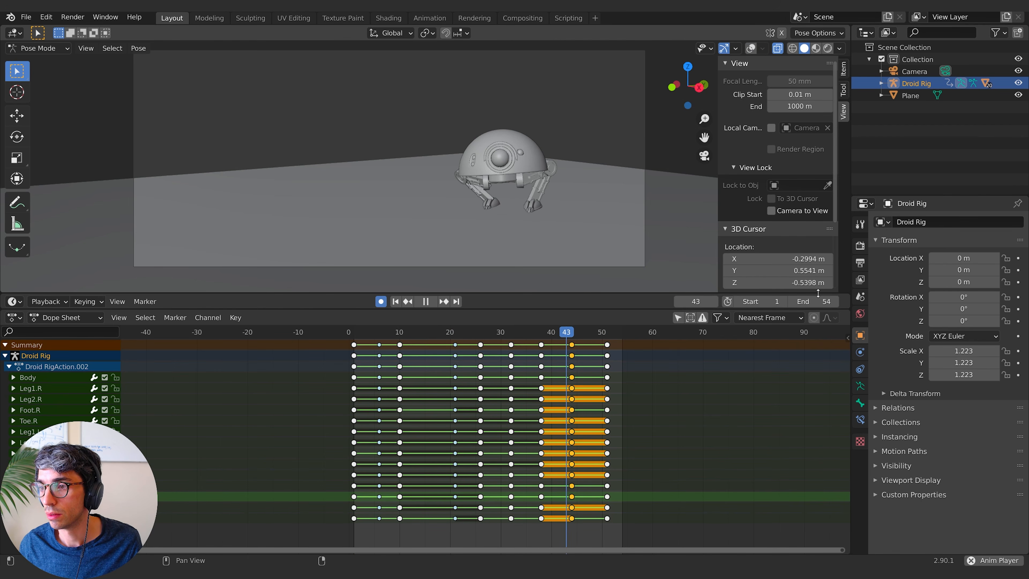
{"action": "left_click_drag", "start_coordinate": [813, 301], "coordinate": [854, 302]}
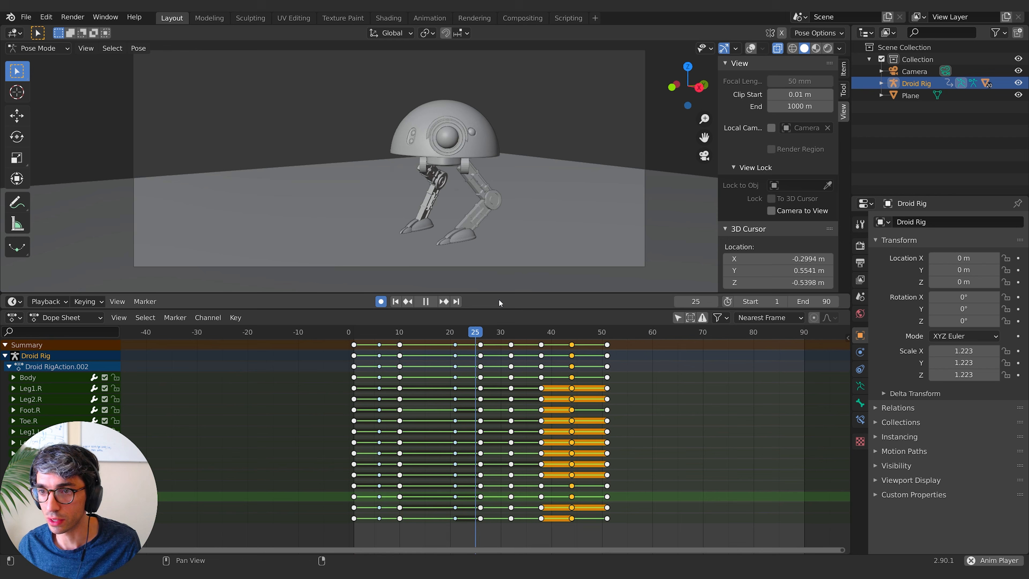
{"action": "key", "text": "space"}
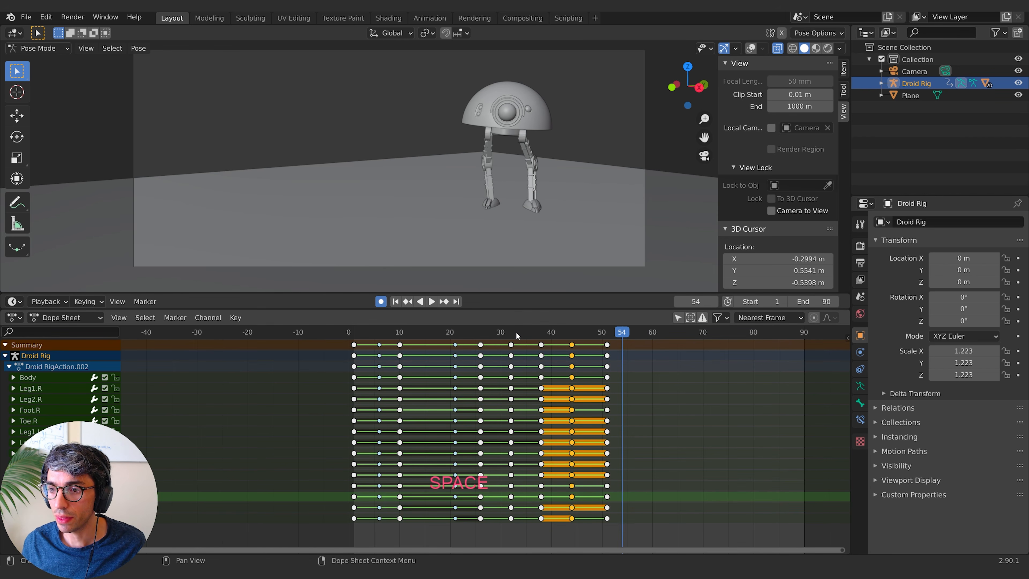
Step: With overlays shown at frame 32, move Foot.R.Control.001 about -0.06 m in X, -0.17 m in Y and -0.47 m in Z
{"action": "mouse_move", "coordinate": [517, 333]}
{"action": "left_mouse_down"}
{"action": "mouse_move", "coordinate": [476, 341]}
{"action": "mouse_move", "coordinate": [543, 348]}
{"action": "mouse_move", "coordinate": [511, 348]}
{"action": "left_mouse_up"}
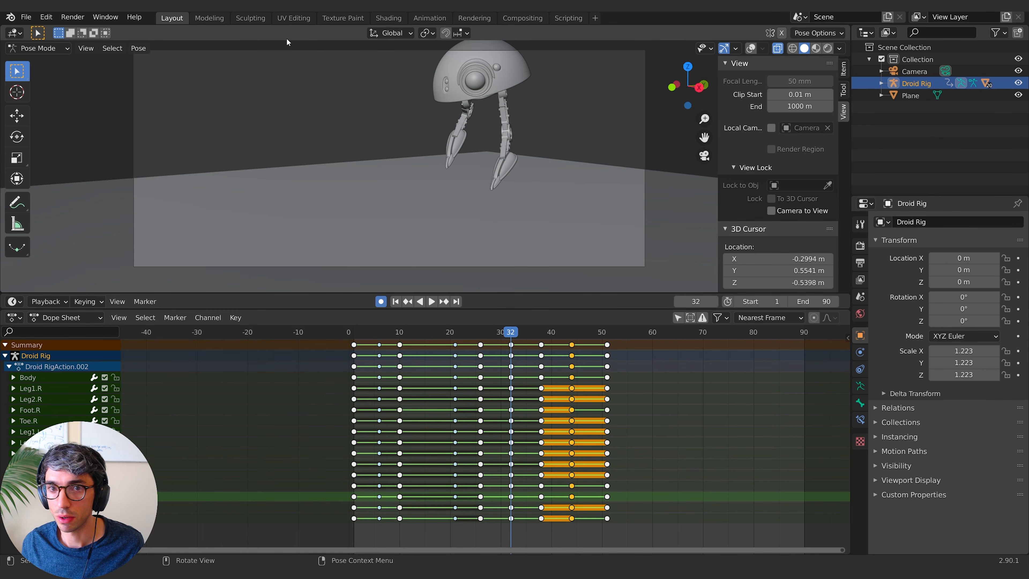
{"action": "left_click", "coordinate": [750, 49]}
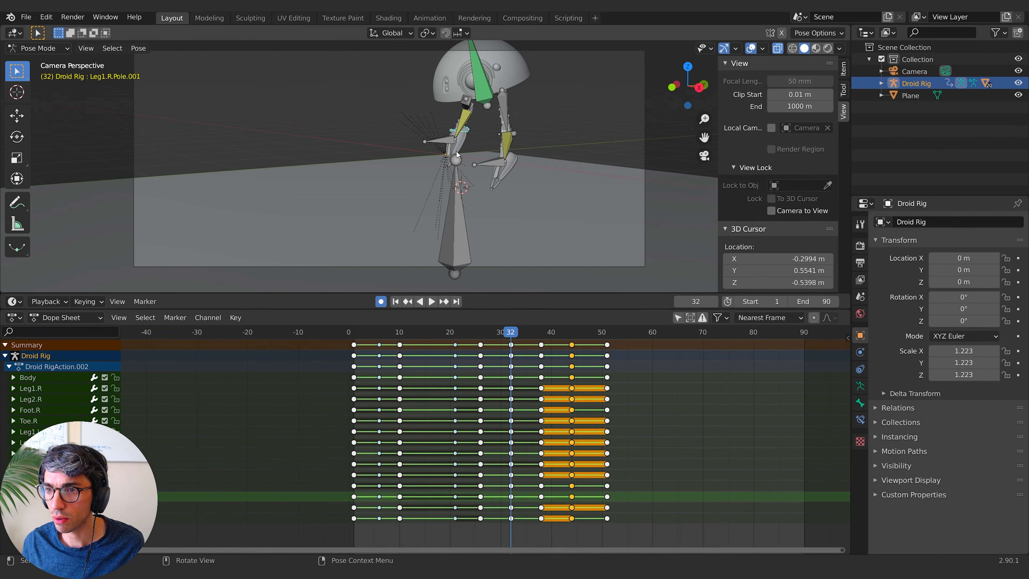
{"action": "left_click", "coordinate": [445, 144]}
{"action": "key", "text": "g"}
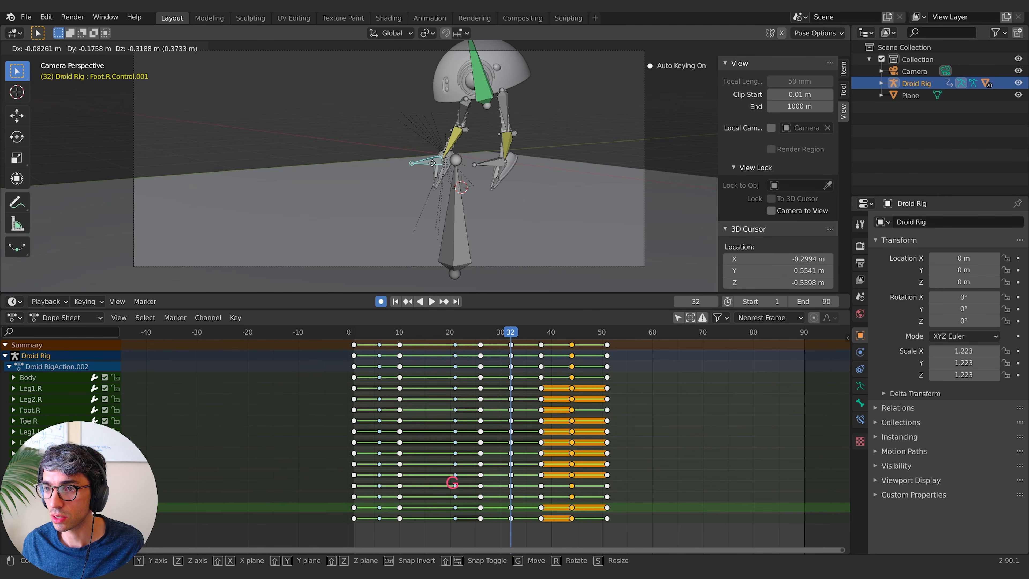
{"action": "left_click", "coordinate": [452, 169]}
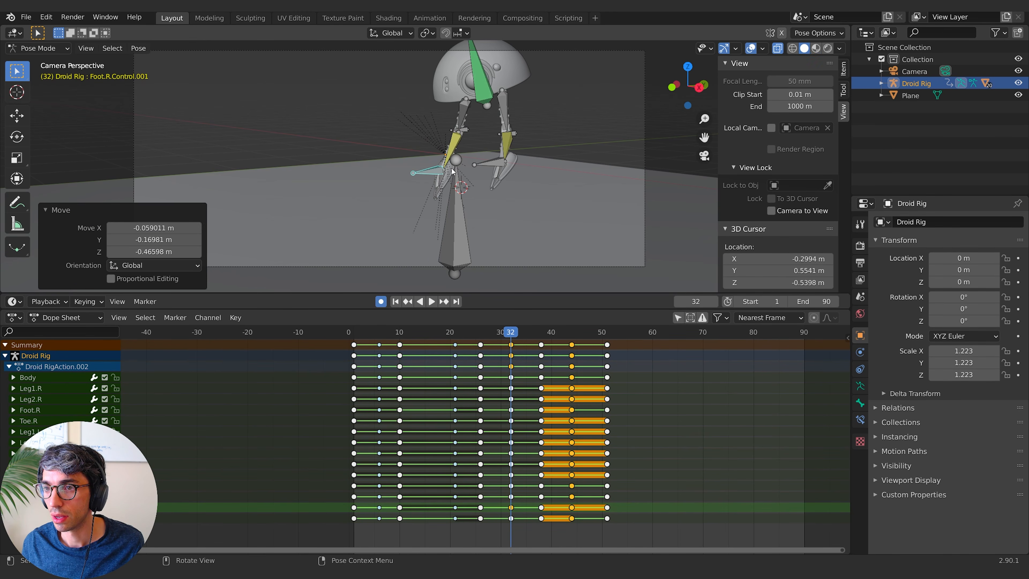
Step: At frame 32, raise the Look Control bone about 0.9 m to sit just under the droid's body
{"action": "left_click", "coordinate": [451, 233]}
{"action": "key", "text": "g"}
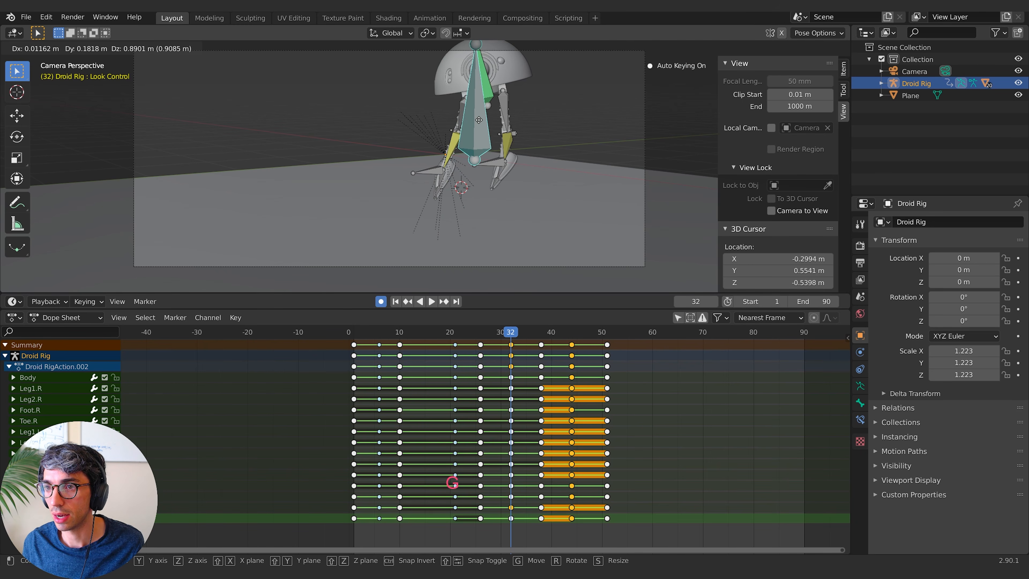
{"action": "left_click", "coordinate": [483, 118]}
Step: At frame 32, rotate the Body bone about 9° and raise it about 0.05 m along global Z
{"action": "left_click", "coordinate": [490, 96]}
{"action": "key", "text": "r"}
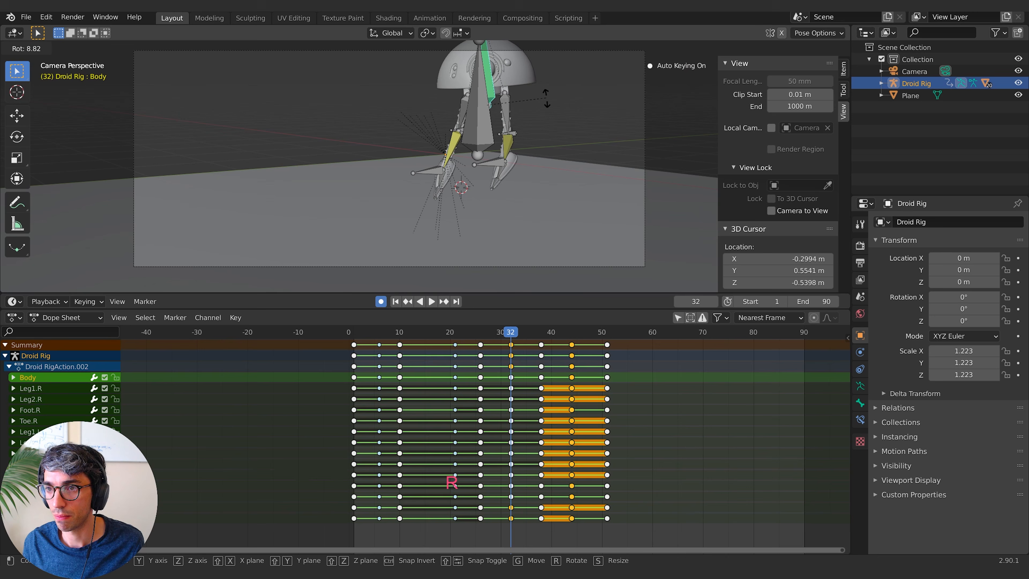
{"action": "left_click", "coordinate": [549, 100]}
{"action": "key", "text": "g"}
{"action": "key", "text": "z"}
{"action": "left_click", "coordinate": [546, 95]}
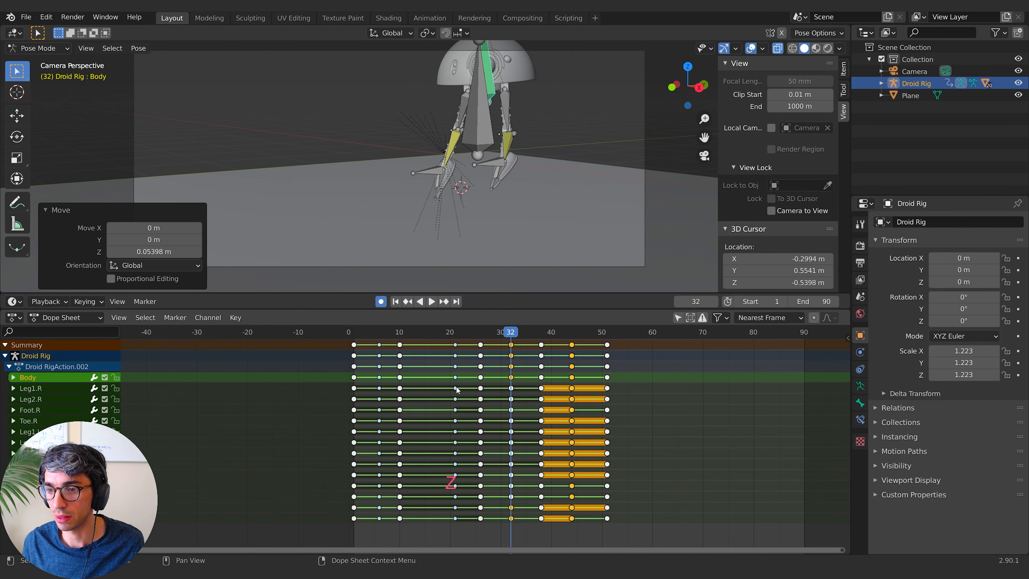
Step: Hide the viewport overlays and play back the jump, replaying it from before takeoff to judge the timing
{"action": "left_click_drag", "start_coordinate": [509, 342], "coordinate": [460, 342]}
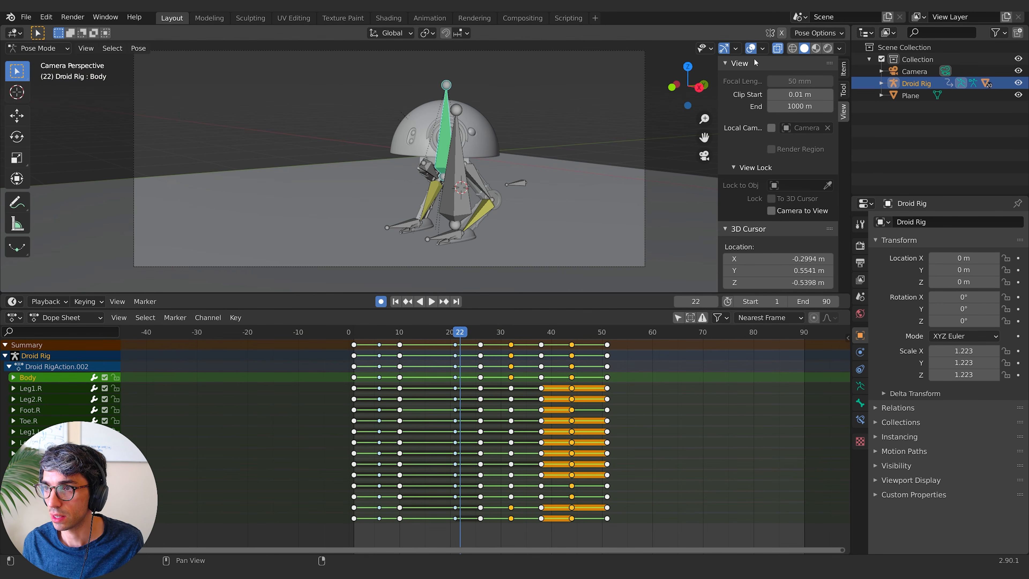
{"action": "left_click", "coordinate": [751, 48]}
{"action": "key", "text": "space"}
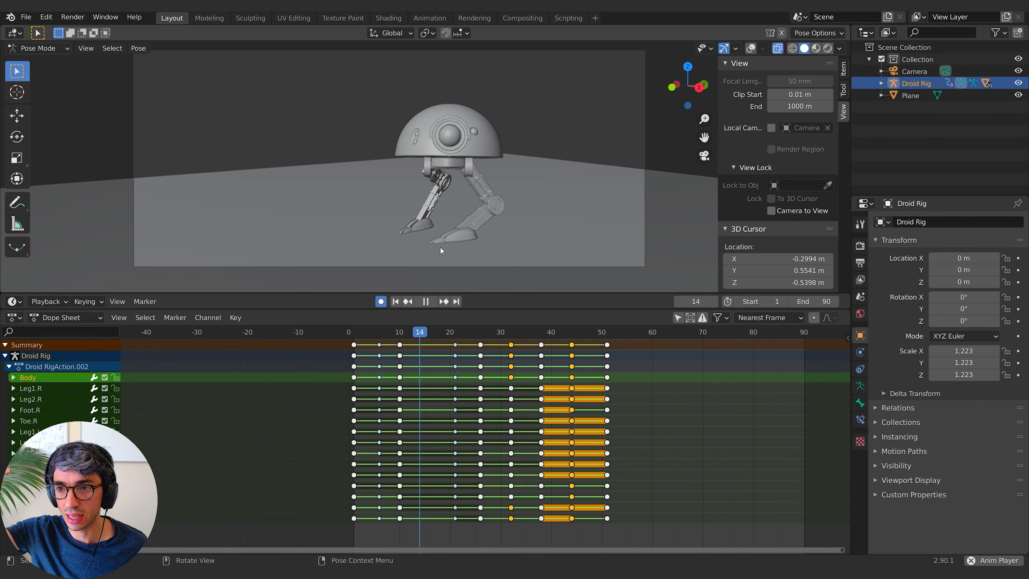
{"action": "key", "text": "space"}
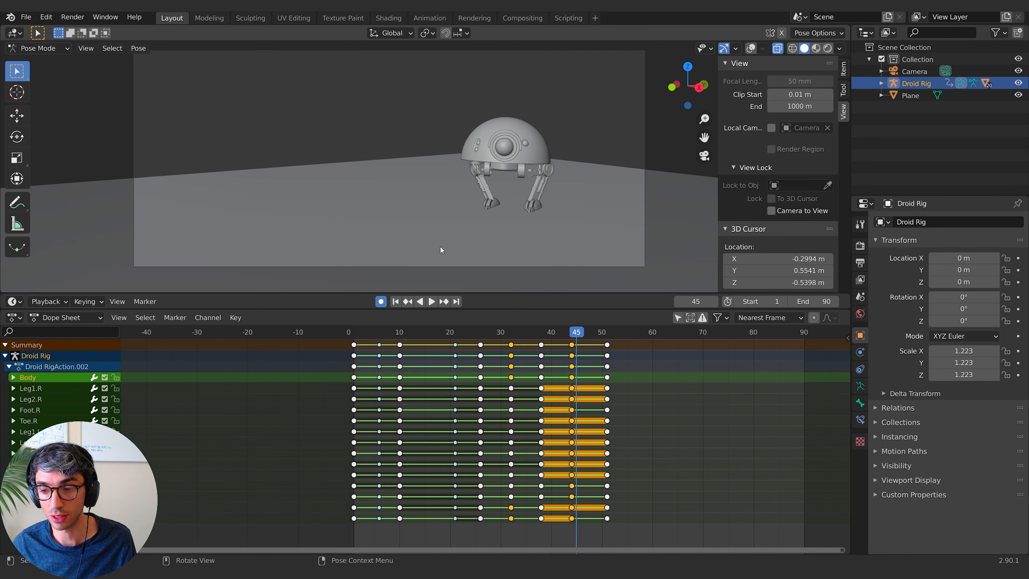
{"action": "left_click_drag", "start_coordinate": [578, 336], "coordinate": [490, 345]}
{"action": "key", "text": "space"}
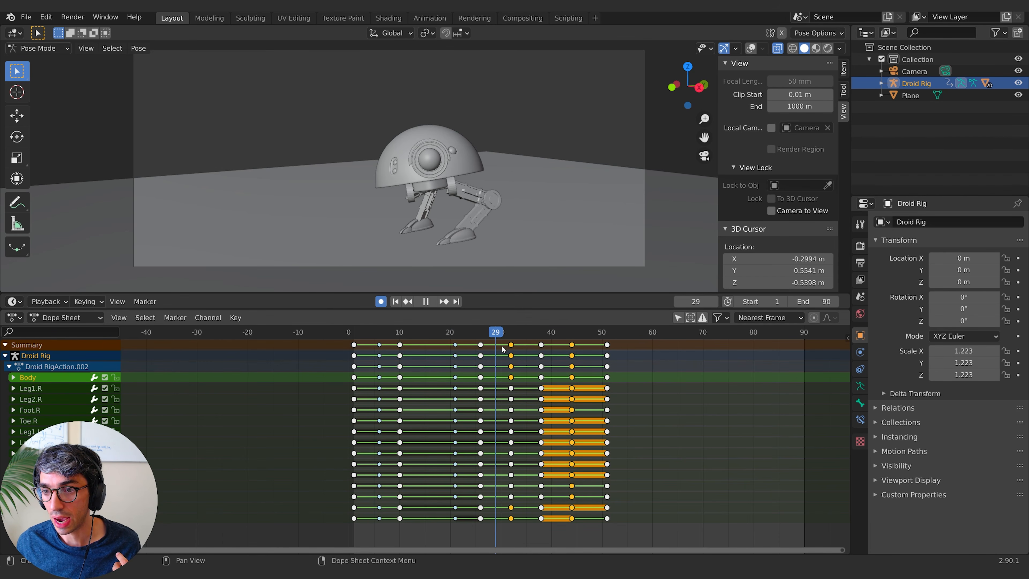
Step: Replay the jump from near its first frames to judge the stepped poses, and stop playback at frame 31
{"action": "key", "text": "space"}
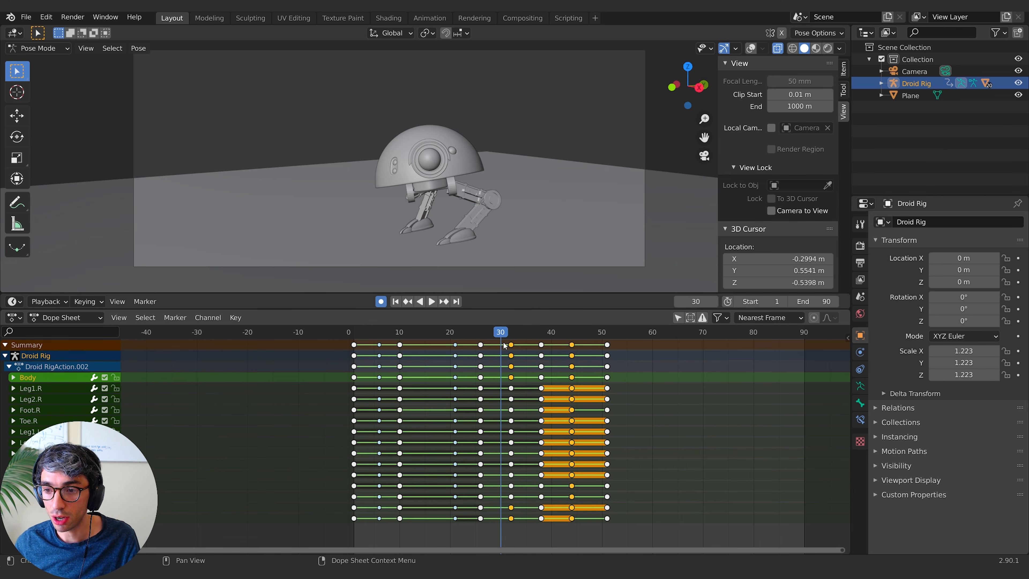
{"action": "key", "text": "space"}
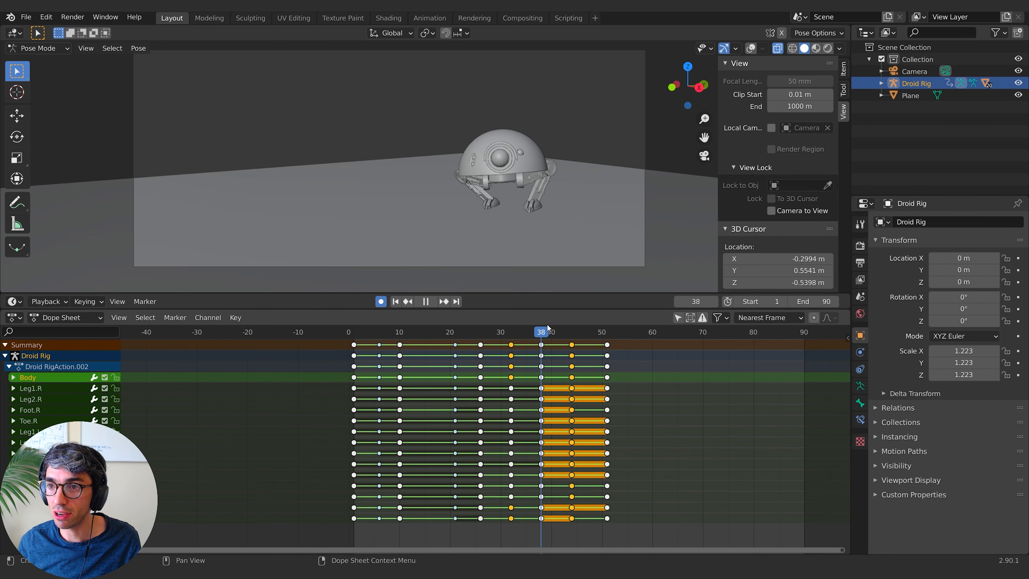
{"action": "left_click_drag", "start_coordinate": [575, 332], "coordinate": [362, 334]}
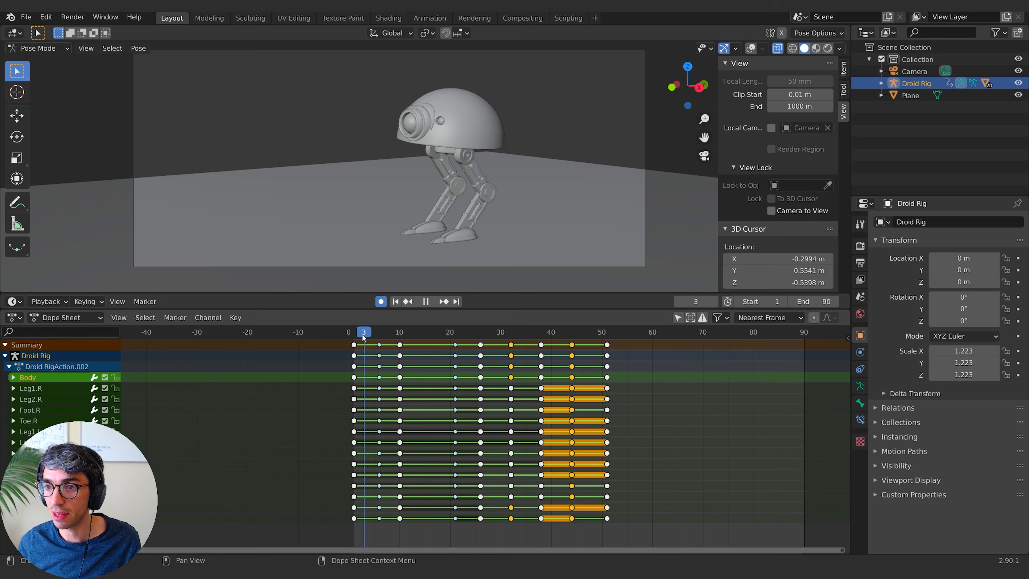
{"action": "key", "text": "space"}
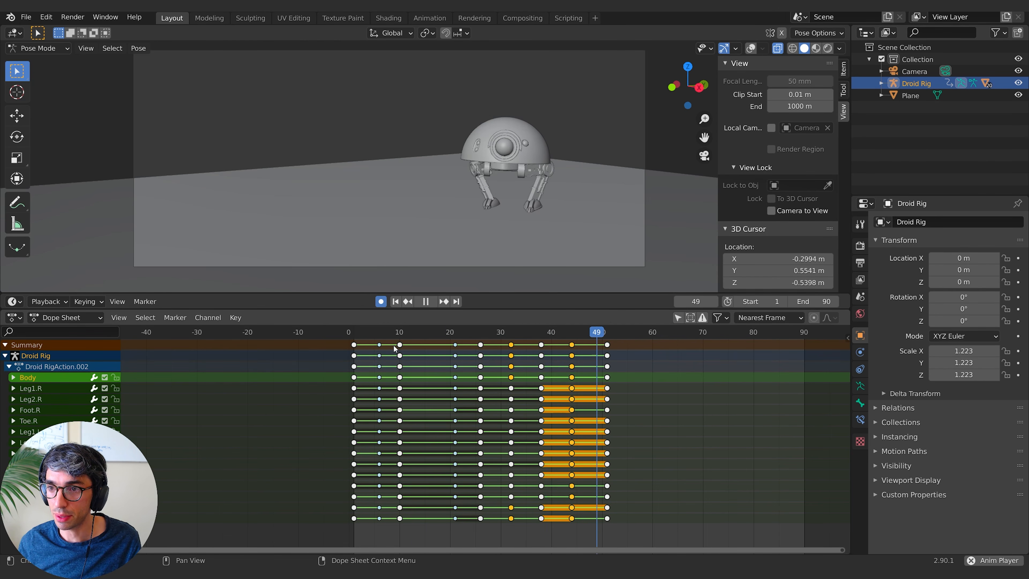
{"action": "left_click", "coordinate": [393, 344]}
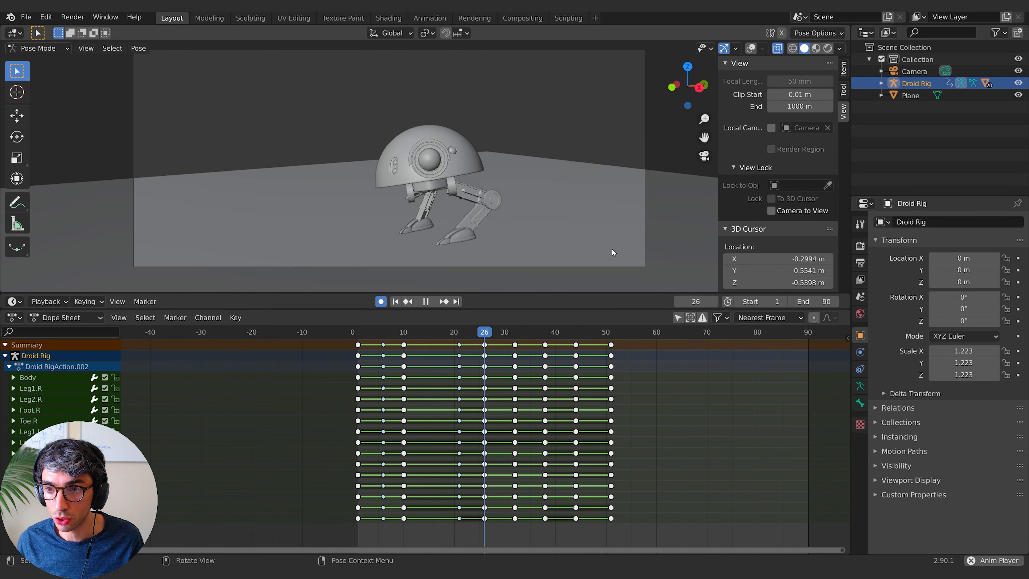
{"action": "key", "text": "space"}
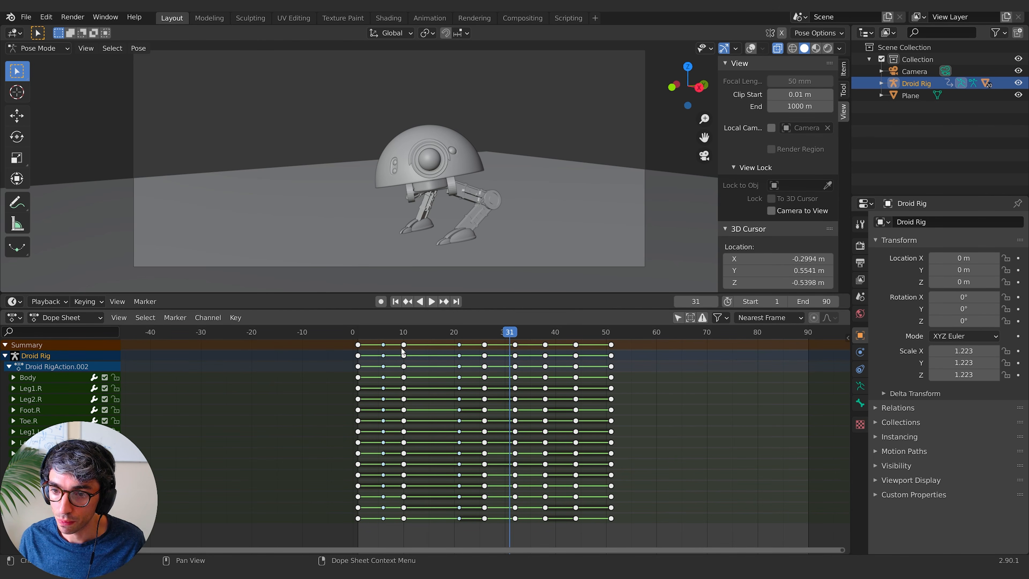
Step: Set the interpolation mode of all the droid rig's keyframes to Bezier
{"action": "key", "text": "a"}
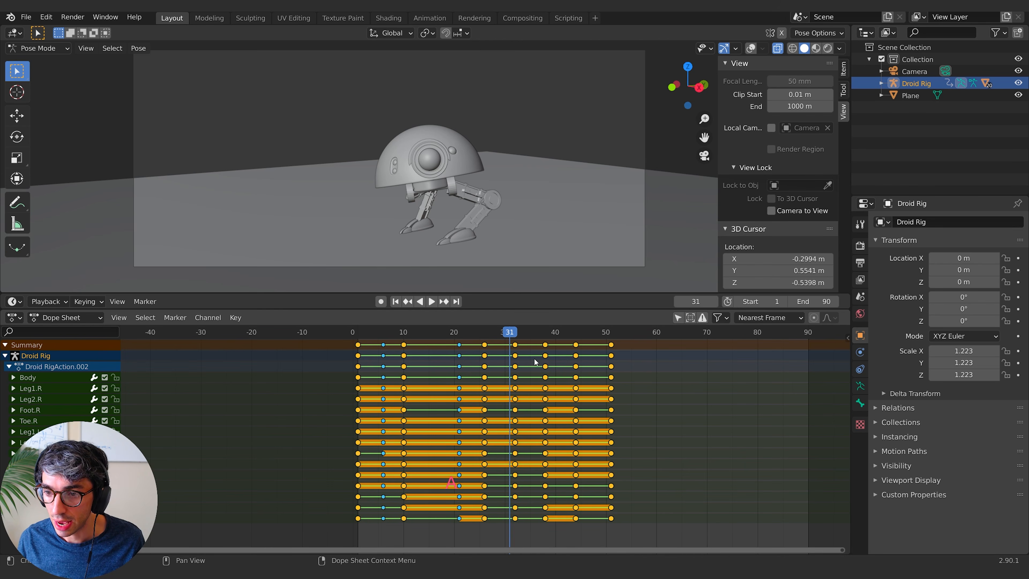
{"action": "right_click", "coordinate": [484, 343]}
{"action": "mouse_move", "coordinate": [485, 346]}
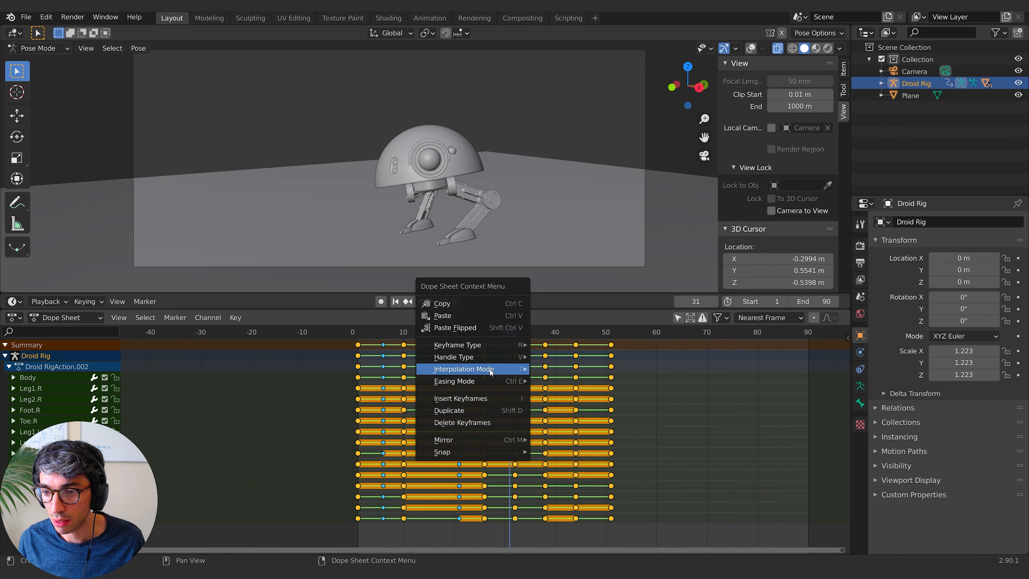
{"action": "mouse_move", "coordinate": [492, 372]}
{"action": "left_click", "coordinate": [560, 408]}
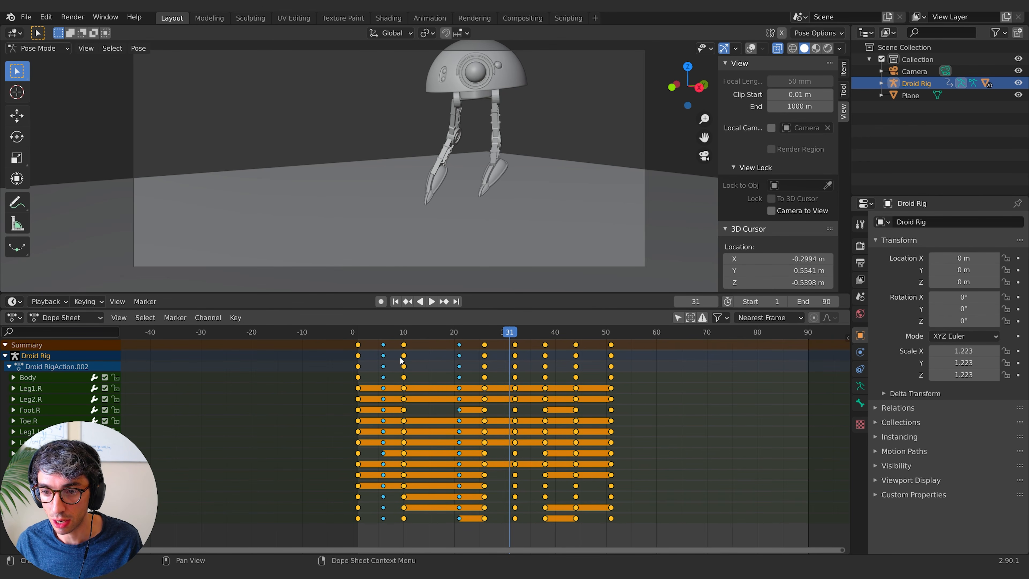
Step: Play the smoothed jump from frame 1 and scrub to the landing at frame 38
{"action": "left_click", "coordinate": [358, 336]}
{"action": "key", "text": "space"}
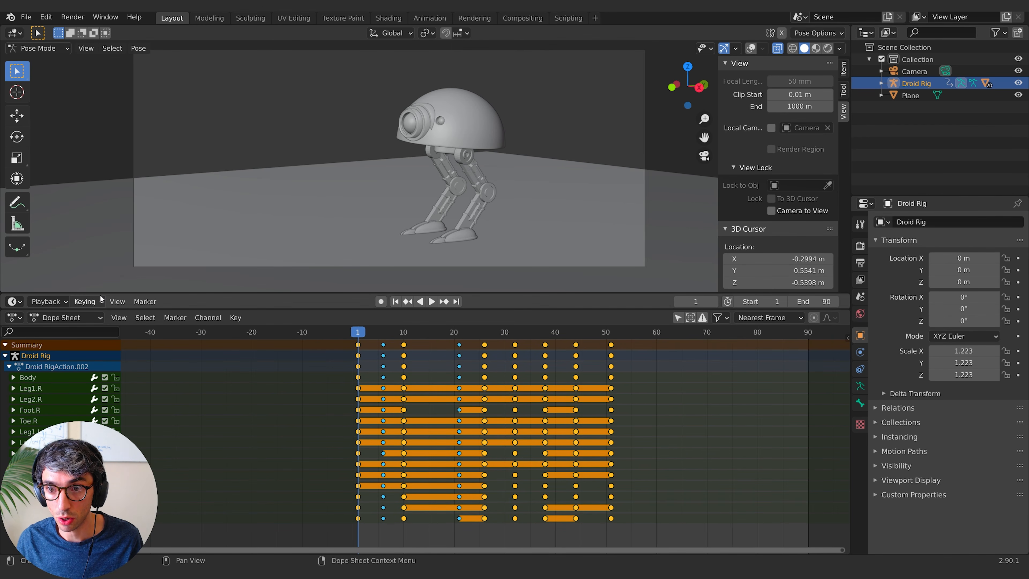
{"action": "key", "text": "space"}
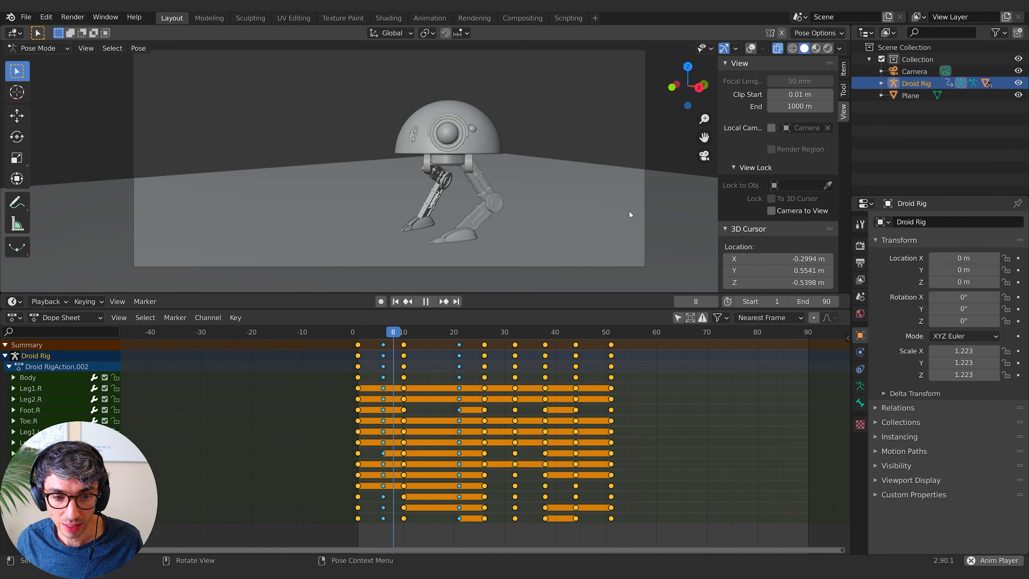
{"action": "key", "text": "space"}
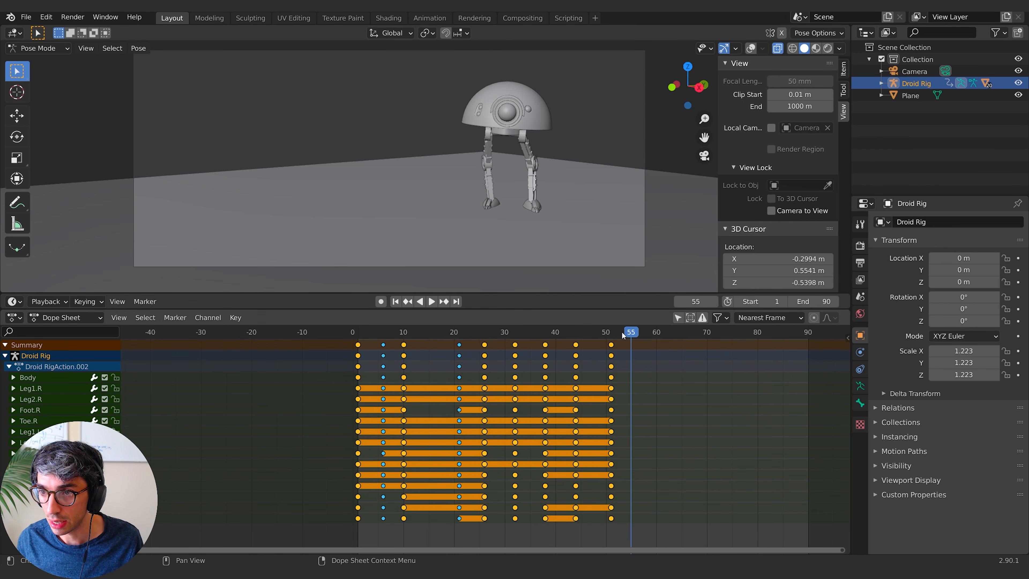
{"action": "left_click_drag", "start_coordinate": [642, 331], "coordinate": [545, 333]}
Step: Replace the Dope Sheet with the Graph Editor and show the curves of all bones instead of only the selected ones
{"action": "left_click", "coordinate": [15, 318]}
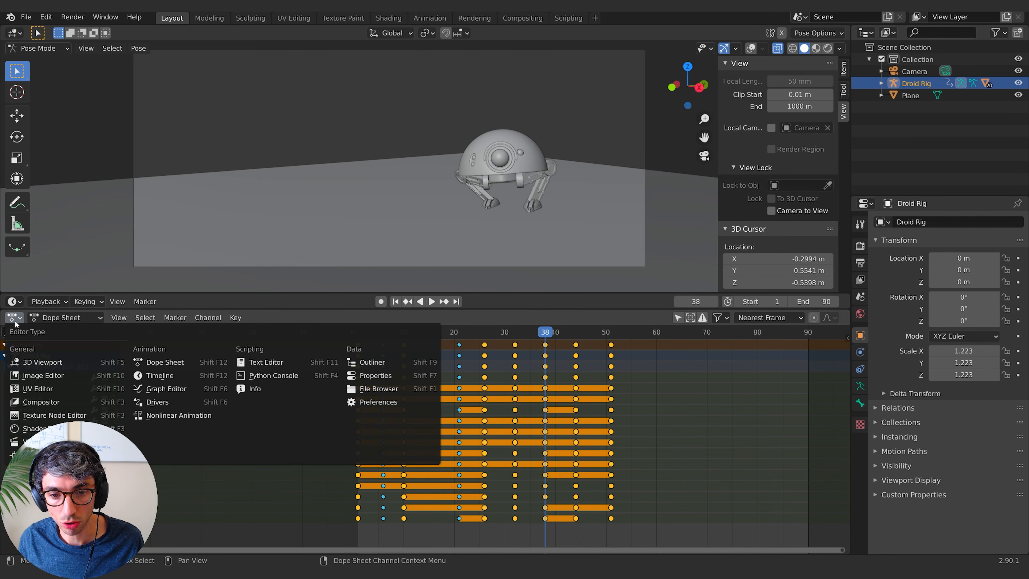
{"action": "left_click", "coordinate": [201, 388]}
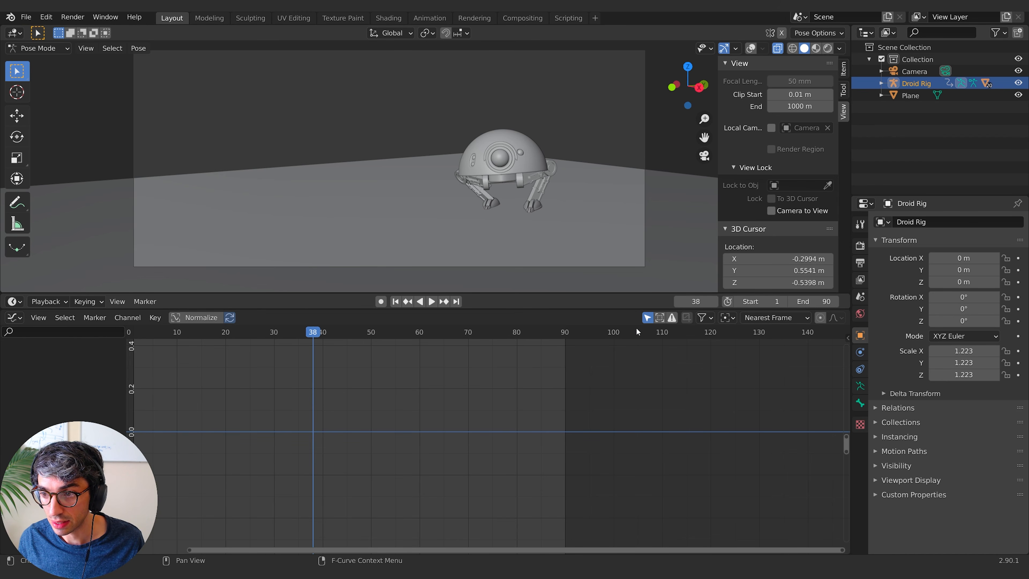
{"action": "left_click", "coordinate": [648, 318]}
Step: Examine the droid rig's animation curves around the jump and landing, first with their keyframes selected and then deselected
{"action": "scroll", "coordinate": [384, 425], "scroll_direction": "down", "scroll_amount": 6}
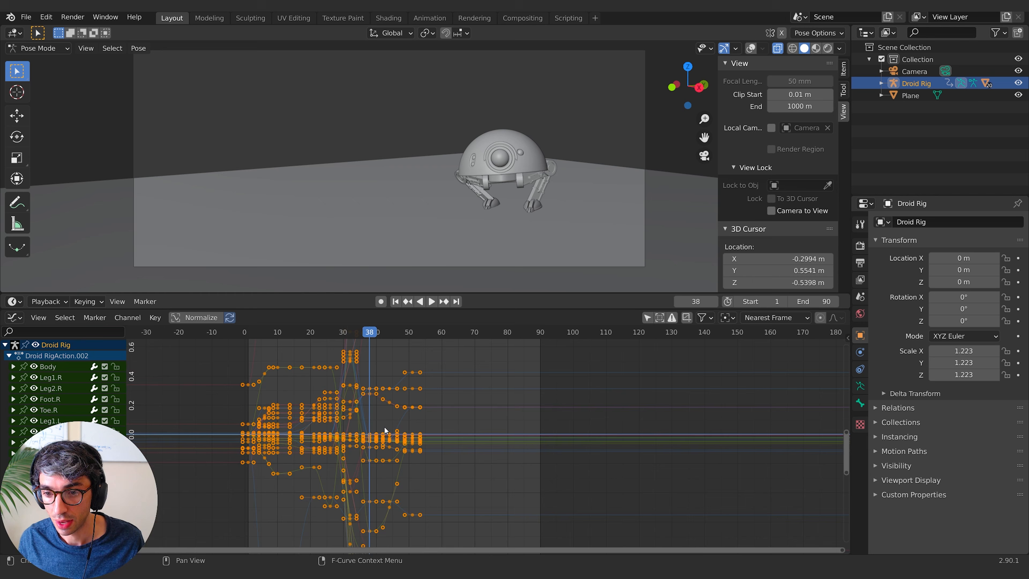
{"action": "middle_click_drag", "start_coordinate": [450, 413], "coordinate": [501, 399]}
{"action": "scroll", "coordinate": [498, 401], "scroll_direction": "down", "scroll_amount": 6}
{"action": "scroll", "coordinate": [497, 406], "scroll_direction": "down", "scroll_amount": 8}
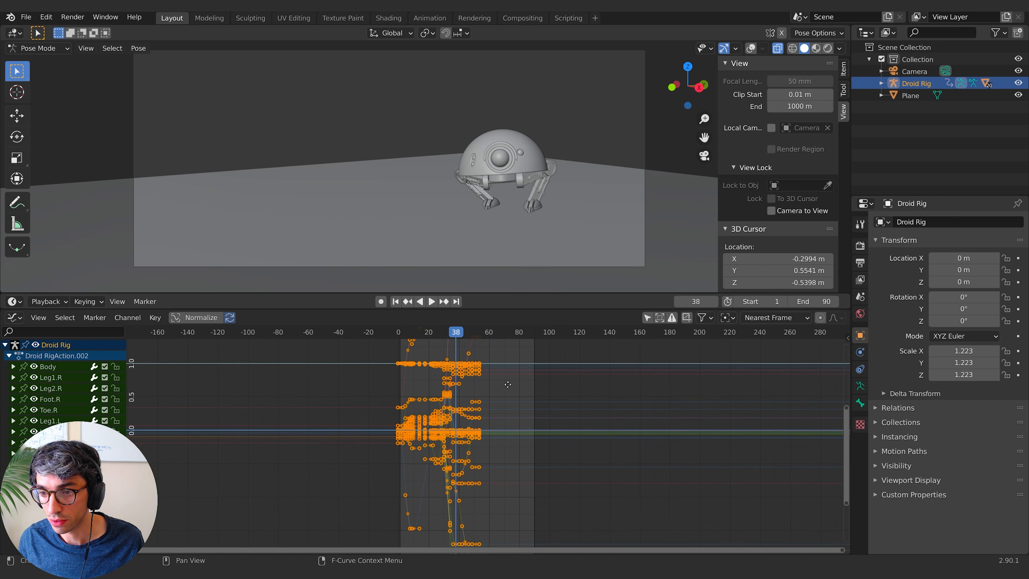
{"action": "scroll", "coordinate": [502, 404], "scroll_direction": "down", "scroll_amount": 1}
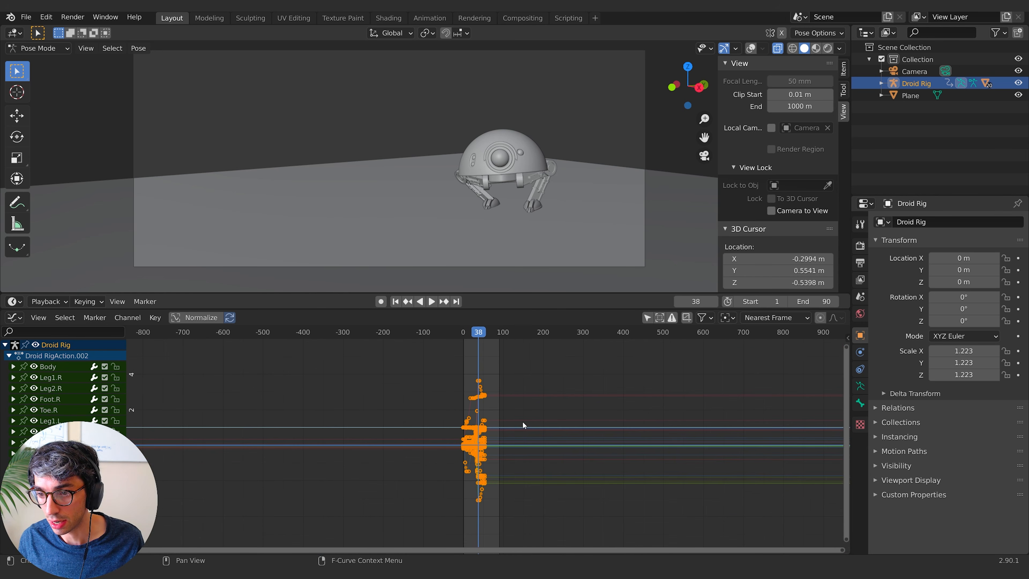
{"action": "middle_click_drag", "start_coordinate": [522, 421], "coordinate": [474, 405]}
{"action": "scroll", "coordinate": [449, 413], "scroll_direction": "up", "scroll_amount": 12}
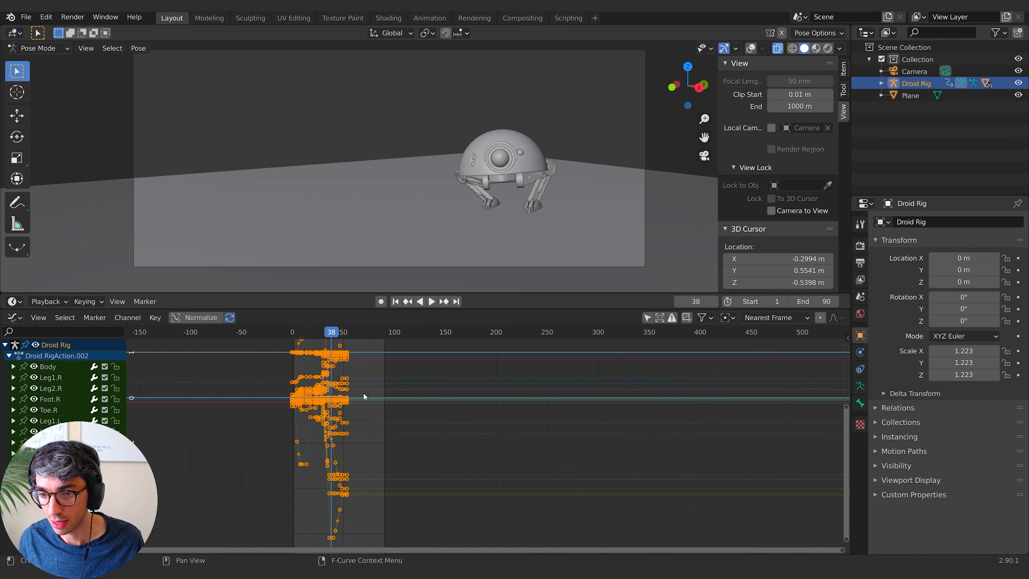
{"action": "middle_click_drag", "start_coordinate": [341, 397], "coordinate": [497, 414]}
{"action": "scroll", "coordinate": [490, 413], "scroll_direction": "up", "scroll_amount": 11}
{"action": "scroll", "coordinate": [593, 413], "scroll_direction": "up", "scroll_amount": 5}
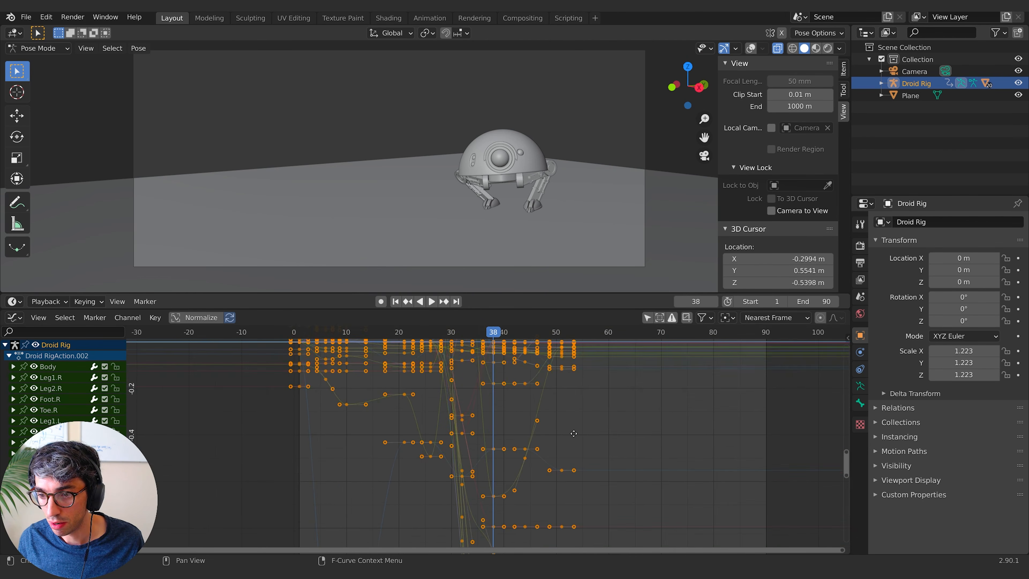
{"action": "middle_click_drag", "start_coordinate": [613, 405], "coordinate": [627, 530]}
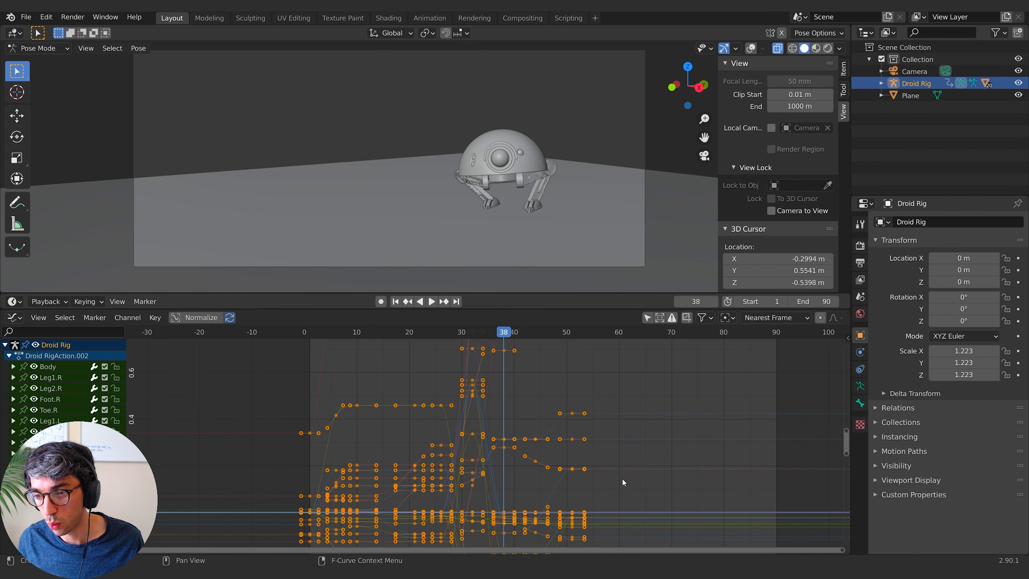
{"action": "middle_click_drag", "start_coordinate": [501, 463], "coordinate": [457, 414]}
{"action": "left_click", "coordinate": [613, 456]}
{"action": "middle_click_drag", "start_coordinate": [581, 491], "coordinate": [611, 449]}
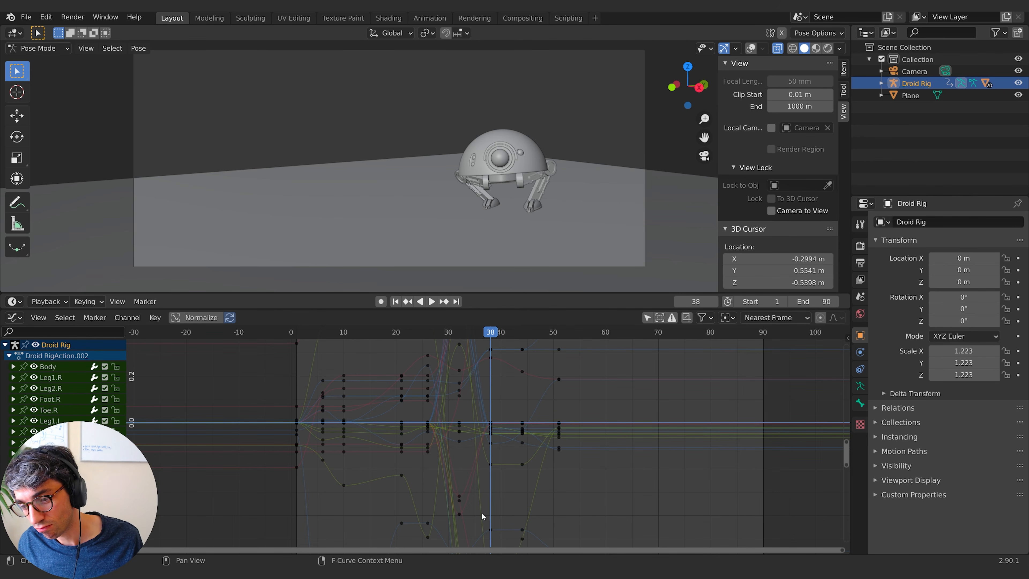
{"action": "scroll", "coordinate": [474, 484], "scroll_direction": "up", "scroll_amount": 2}
Step: Select all keyframes and fit the whole set of curves in view to examine their Bezier handles
{"action": "key", "text": "a"}
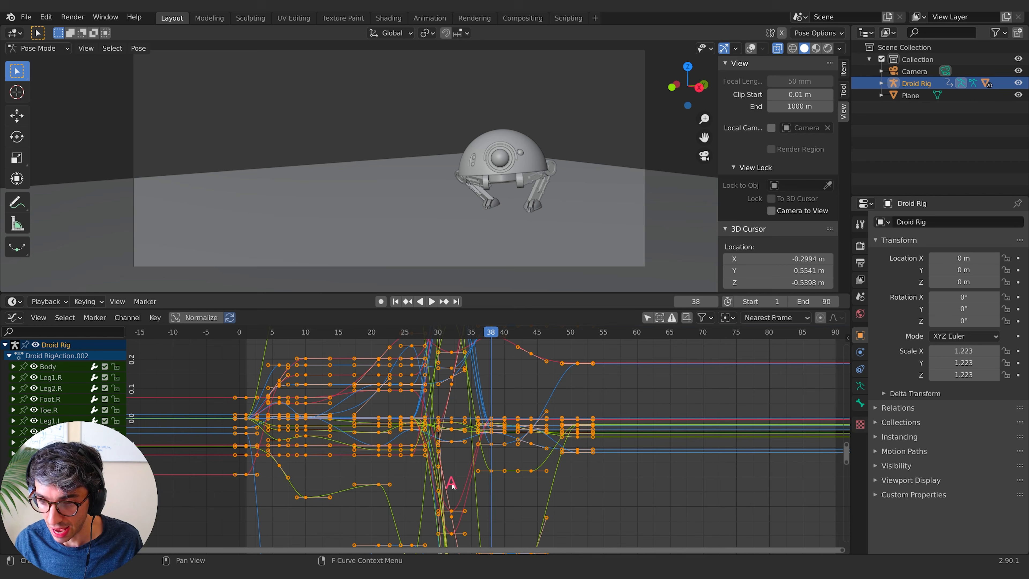
{"action": "key", "text": "Home"}
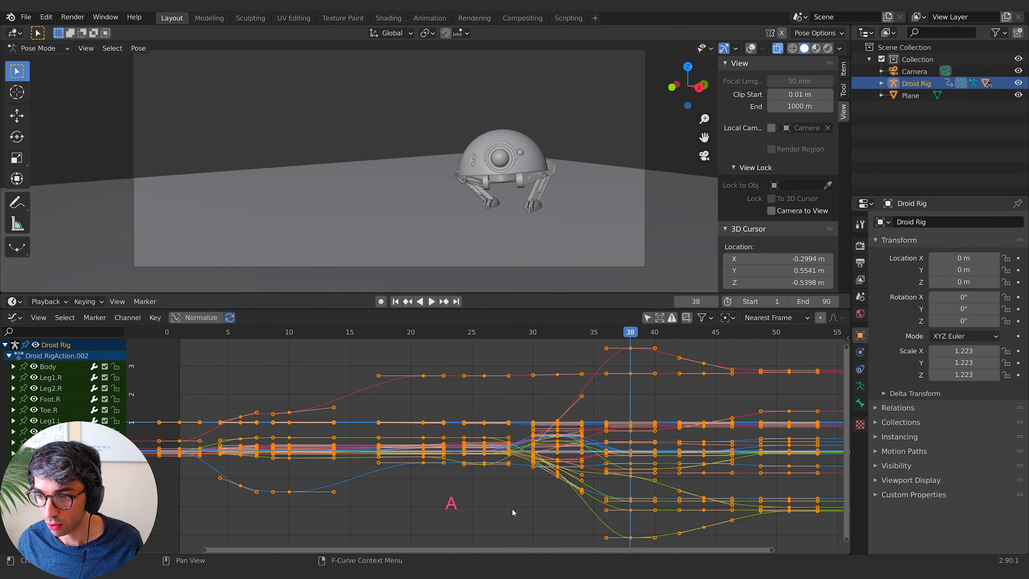
{"action": "left_click", "coordinate": [512, 509]}
{"action": "middle_click_drag", "start_coordinate": [484, 508], "coordinate": [400, 517]}
{"action": "middle_click_drag", "start_coordinate": [489, 477], "coordinate": [476, 457], "text": "shift"}
{"action": "key", "text": "a"}
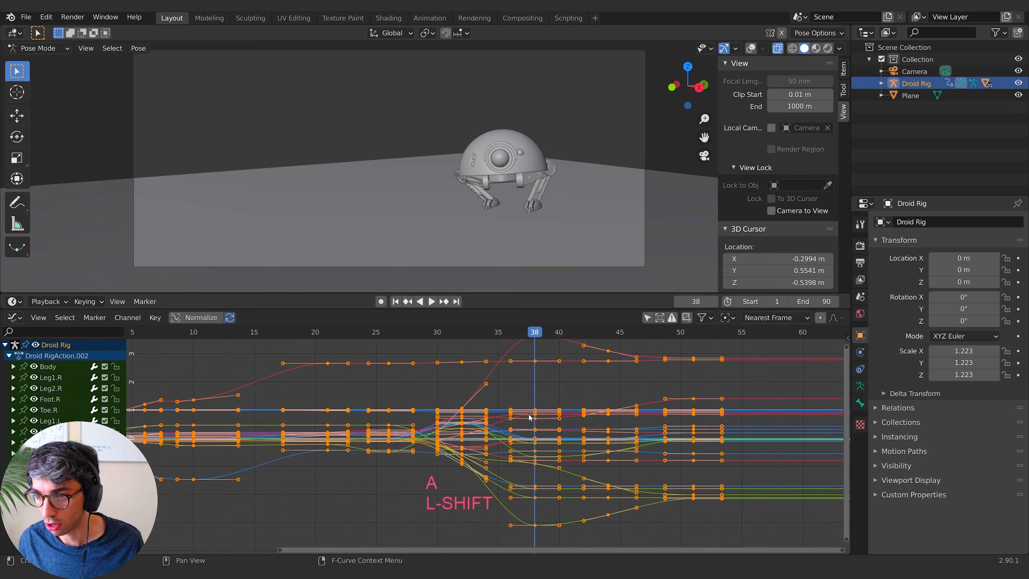
{"action": "middle_click_drag", "start_coordinate": [573, 369], "coordinate": [548, 382]}
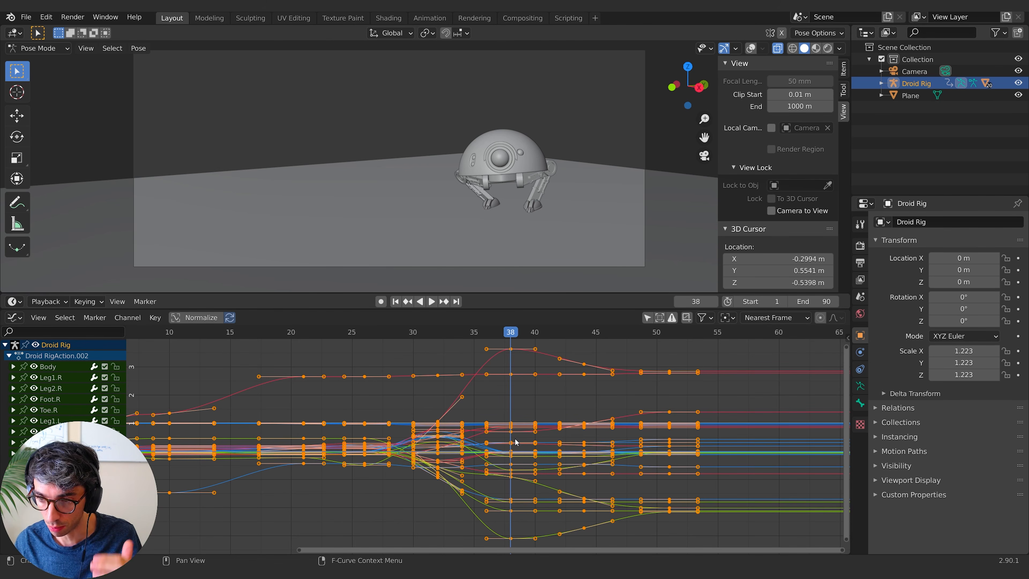
Step: Inspect the easing of the upper red curve around its keyframes at frames 21, 26 and 32, then return to all curves
{"action": "left_click", "coordinate": [380, 388]}
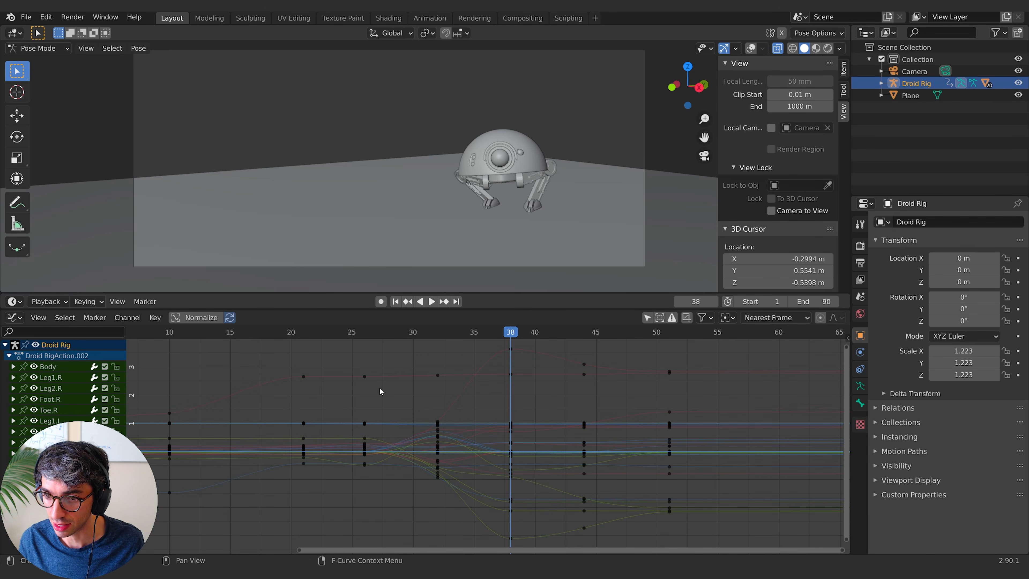
{"action": "left_click", "coordinate": [432, 381], "text": "shift"}
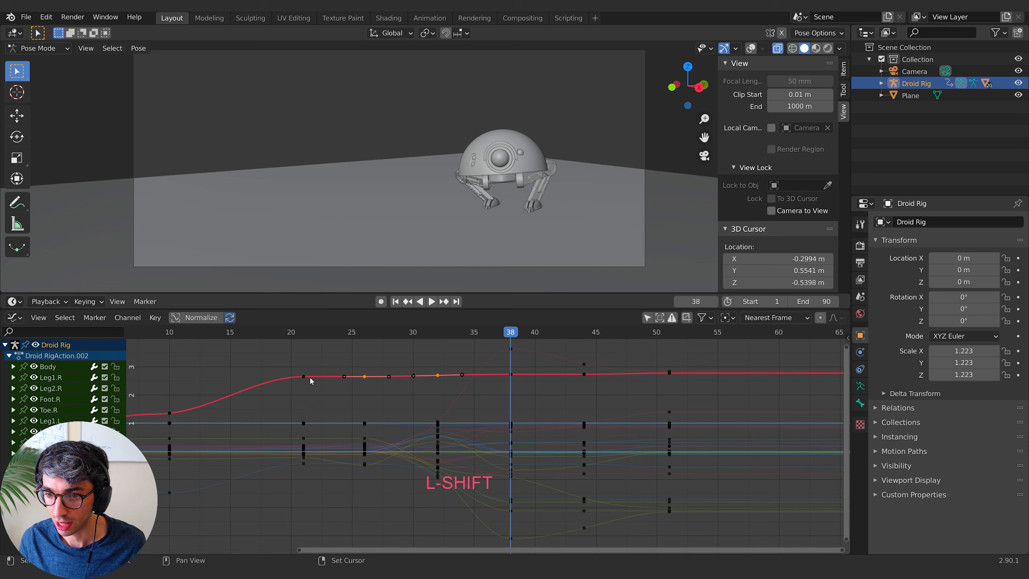
{"action": "key", "text": "KP_Decimal"}
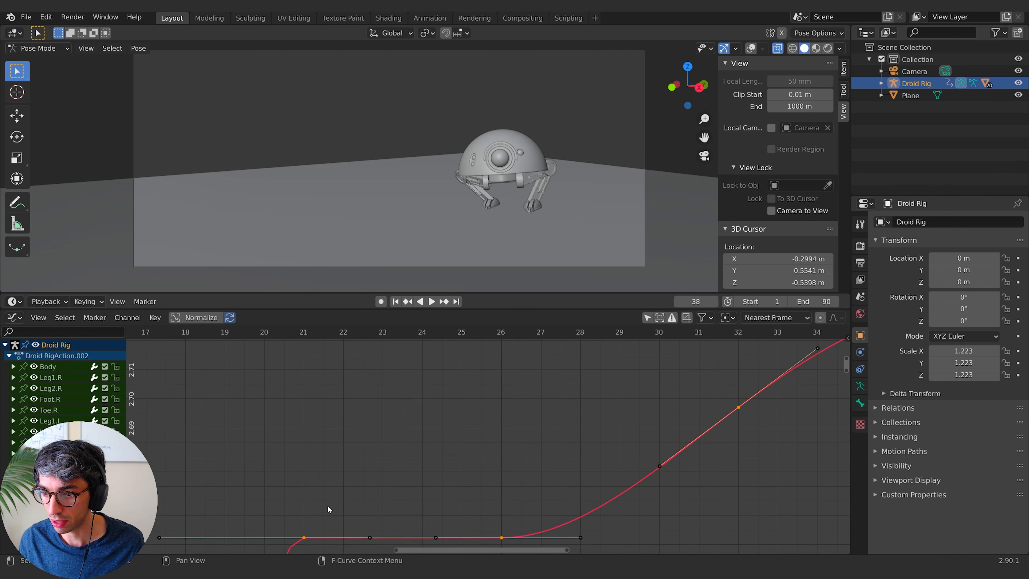
{"action": "scroll", "coordinate": [328, 505], "scroll_direction": "down", "scroll_amount": 4}
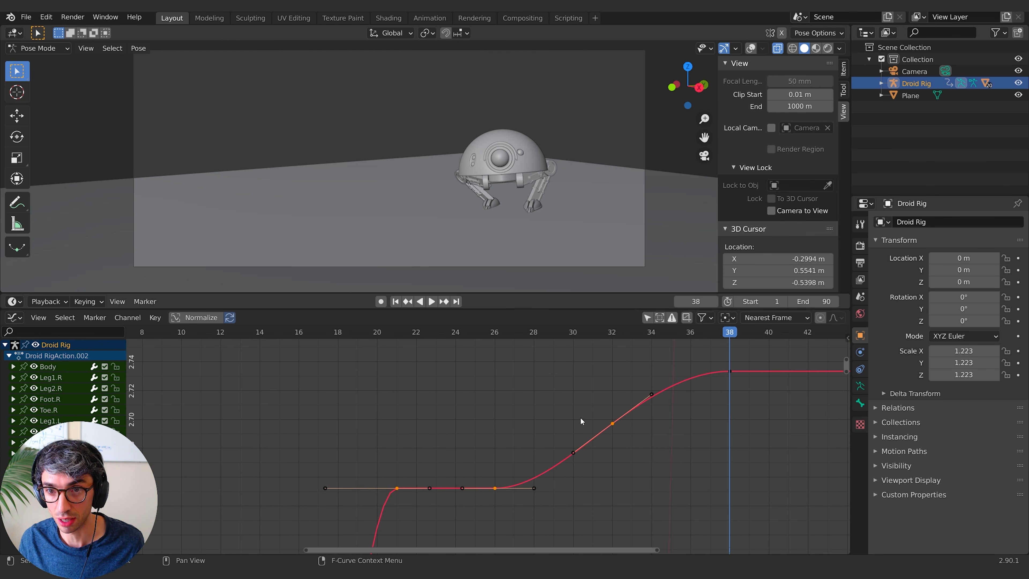
{"action": "key", "text": "a"}
{"action": "key", "text": "KP_Decimal"}
{"action": "left_click", "coordinate": [521, 514]}
{"action": "middle_click_drag", "start_coordinate": [568, 503], "coordinate": [443, 500]}
Step: Scrub back from frame 38 to frame 27 to check the computed in-between poses of the jump
{"action": "left_click_drag", "start_coordinate": [505, 331], "coordinate": [455, 369]}
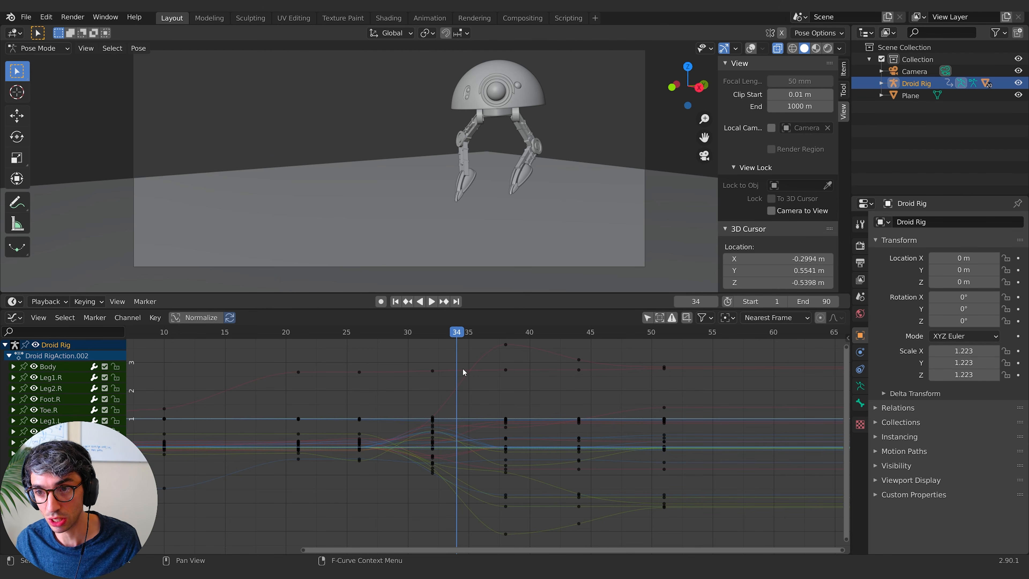
{"action": "left_click_drag", "start_coordinate": [456, 350], "coordinate": [397, 354]}
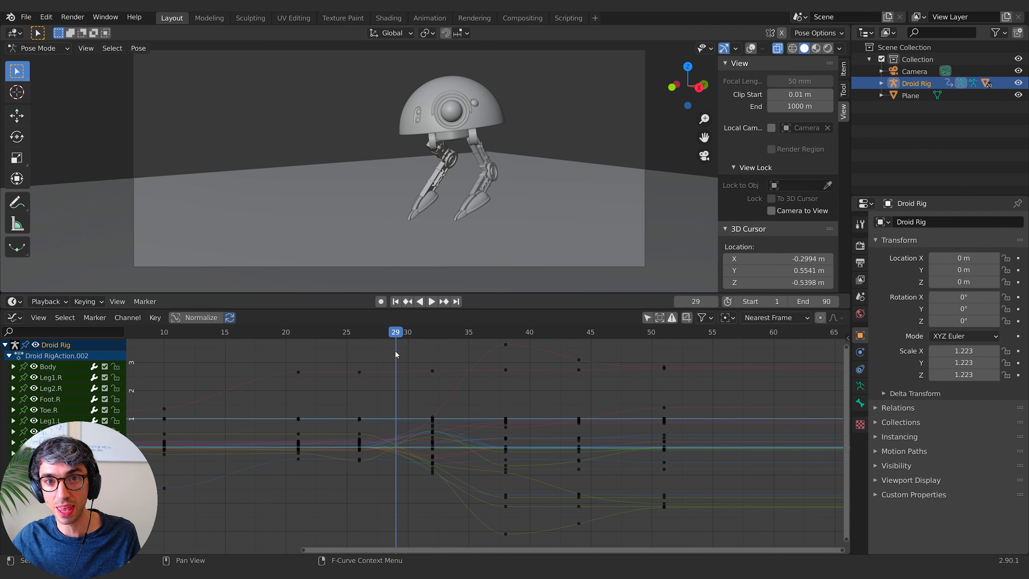
{"action": "left_click_drag", "start_coordinate": [401, 334], "coordinate": [372, 334]}
Step: Switch the Graph Editor back to the Dope Sheet and scrub from frame 26 to the takeoff in-between at frame 29
{"action": "left_click", "coordinate": [17, 317]}
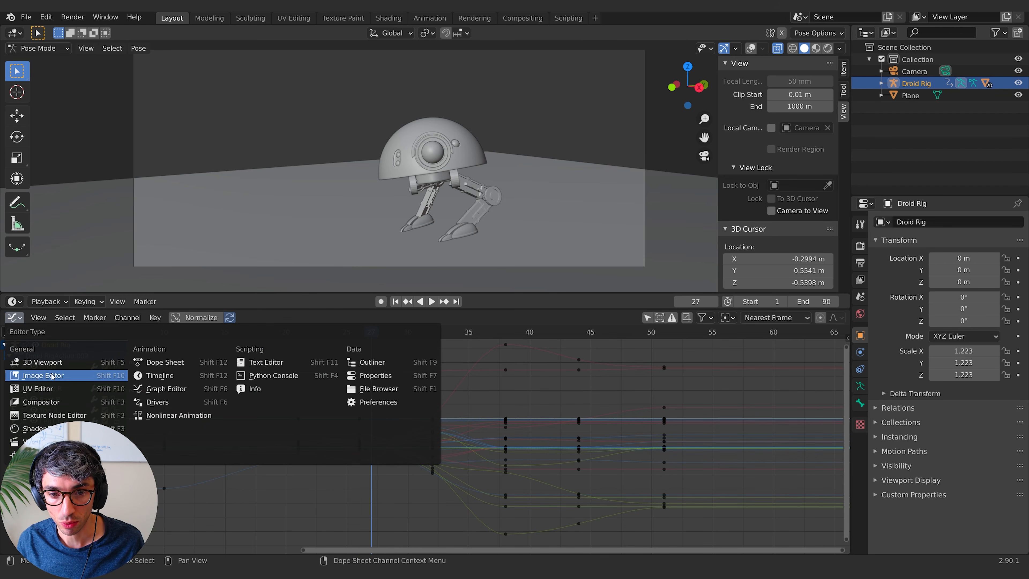
{"action": "left_click", "coordinate": [165, 362]}
{"action": "middle_click_drag", "start_coordinate": [519, 413], "coordinate": [469, 426]}
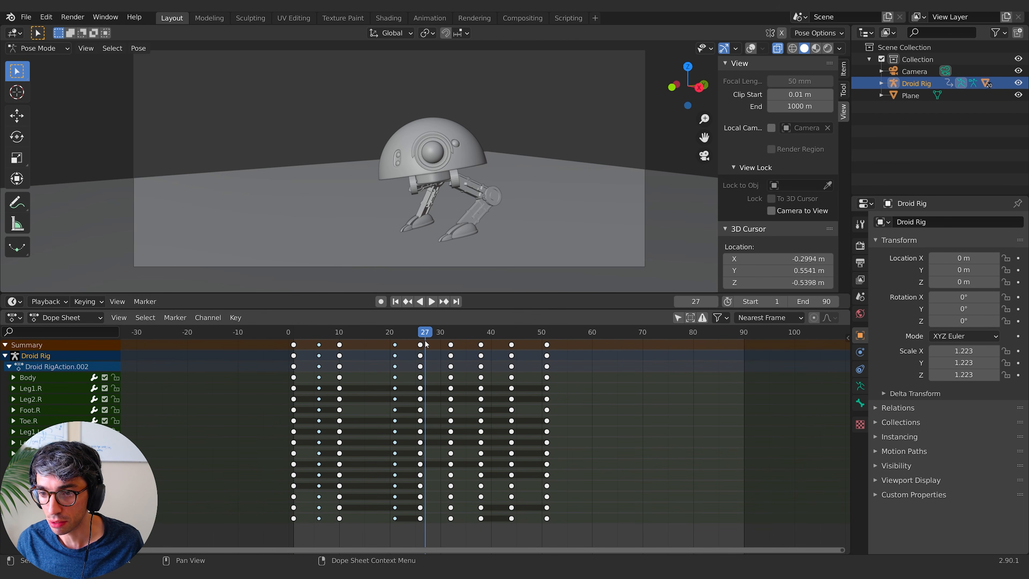
{"action": "mouse_move", "coordinate": [430, 333]}
{"action": "left_mouse_down"}
{"action": "mouse_move", "coordinate": [410, 335]}
{"action": "mouse_move", "coordinate": [421, 342]}
{"action": "left_mouse_up"}
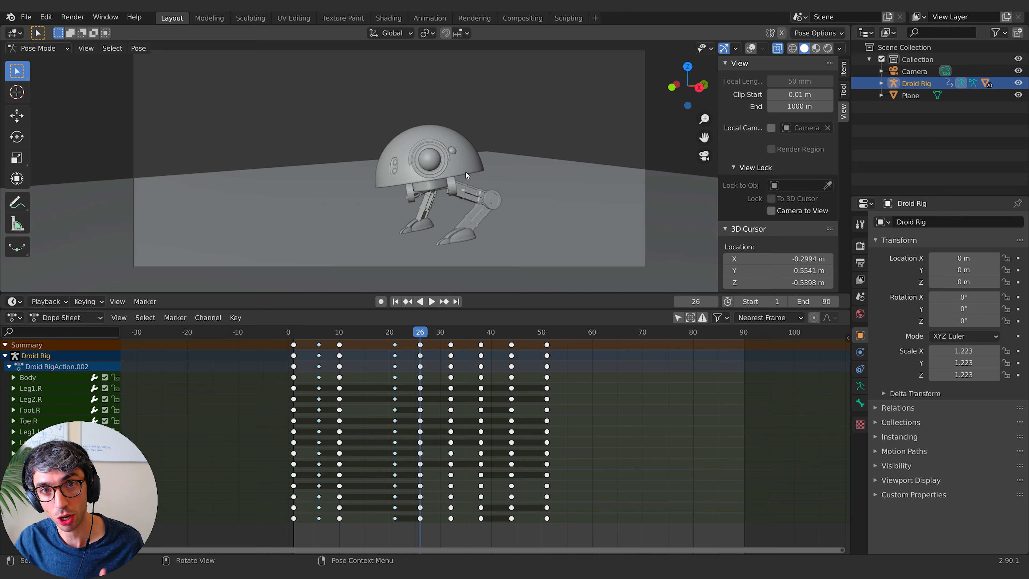
{"action": "left_click_drag", "start_coordinate": [407, 336], "coordinate": [435, 332]}
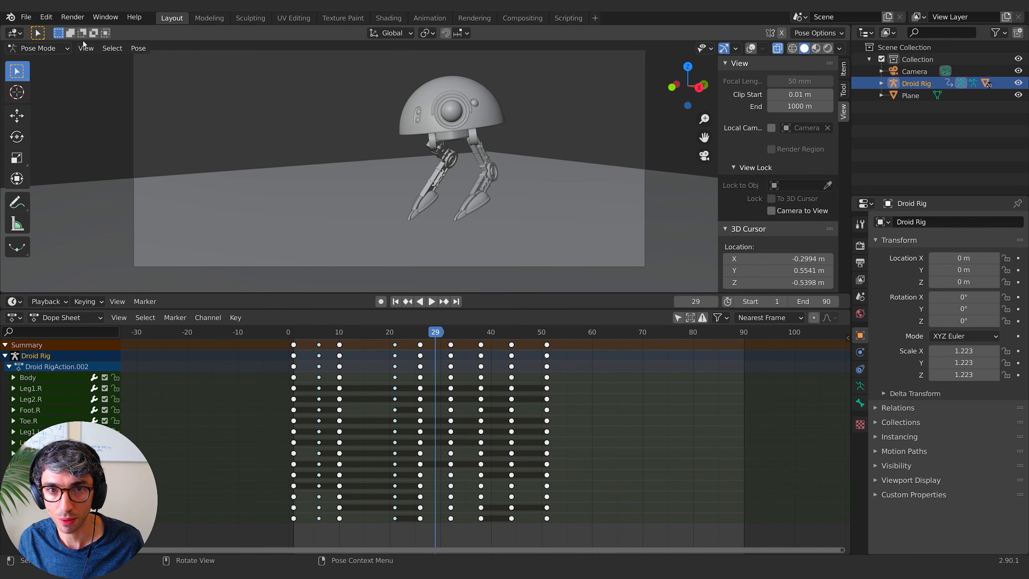
Step: Show the viewport overlays and lower both foot control bones about 0.54 m along Z at frame 29
{"action": "left_click", "coordinate": [751, 49]}
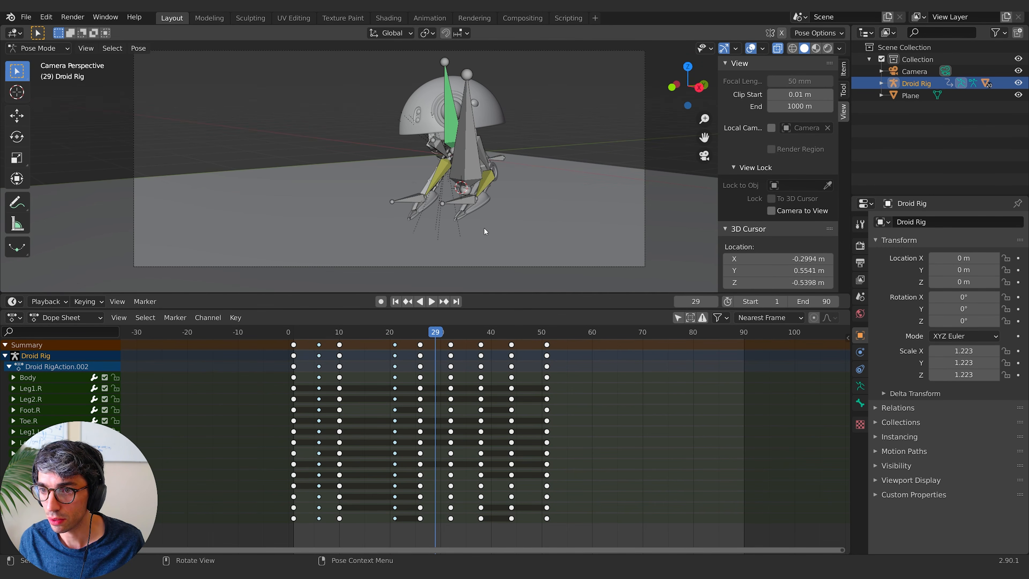
{"action": "left_click", "coordinate": [463, 204]}
{"action": "left_click", "coordinate": [403, 203], "text": "shift"}
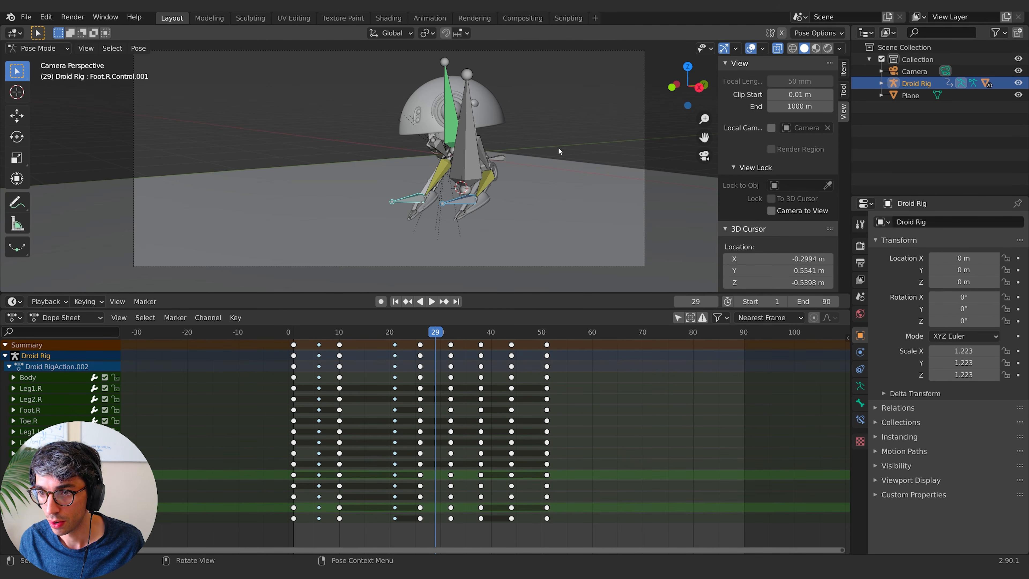
{"action": "key", "text": "g"}
{"action": "key", "text": "z"}
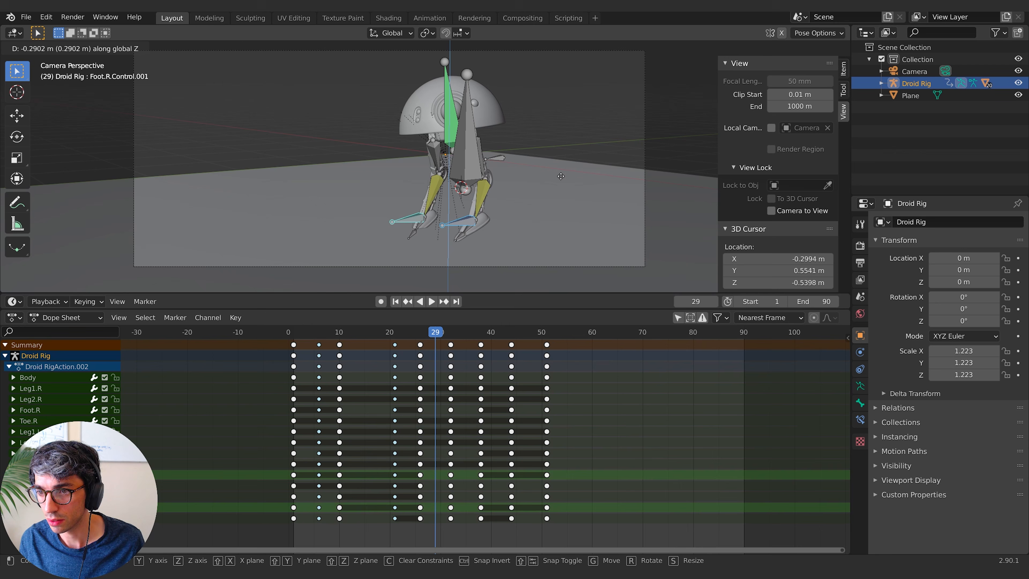
{"action": "left_click", "coordinate": [559, 197]}
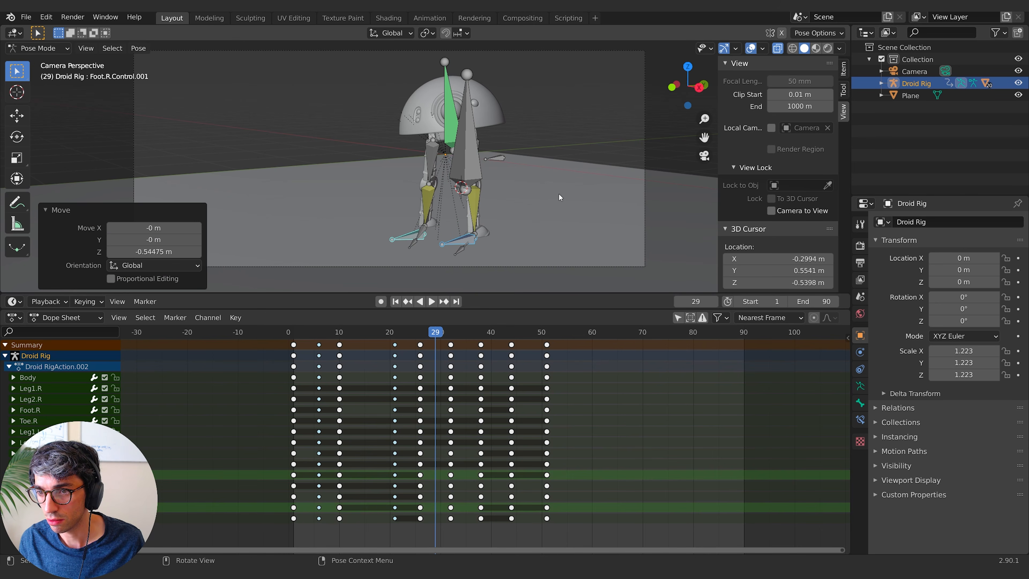
Step: Rotate the Foot.R bone about -13.2° around the global X axis
{"action": "left_click", "coordinate": [469, 248]}
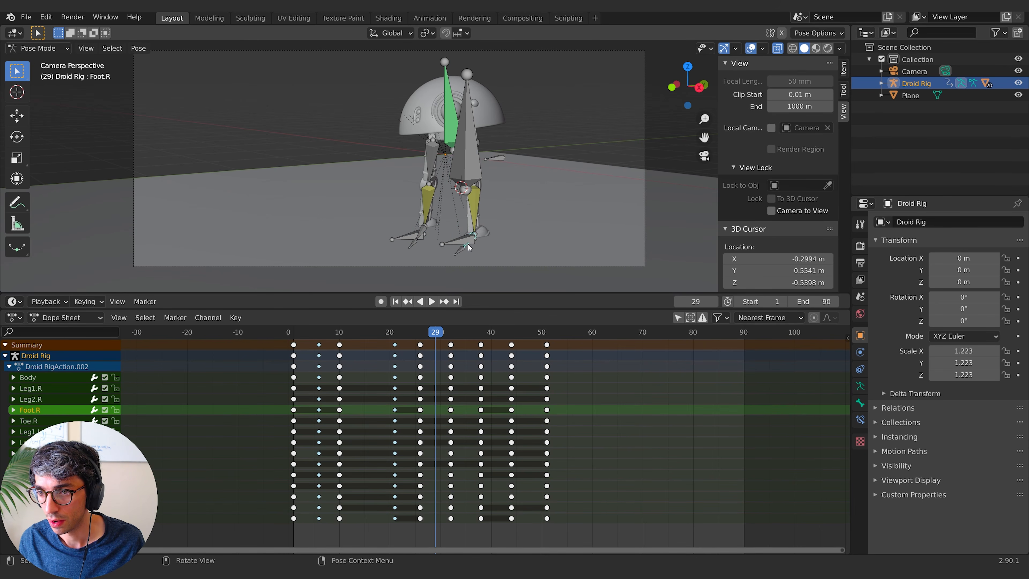
{"action": "key", "text": "r"}
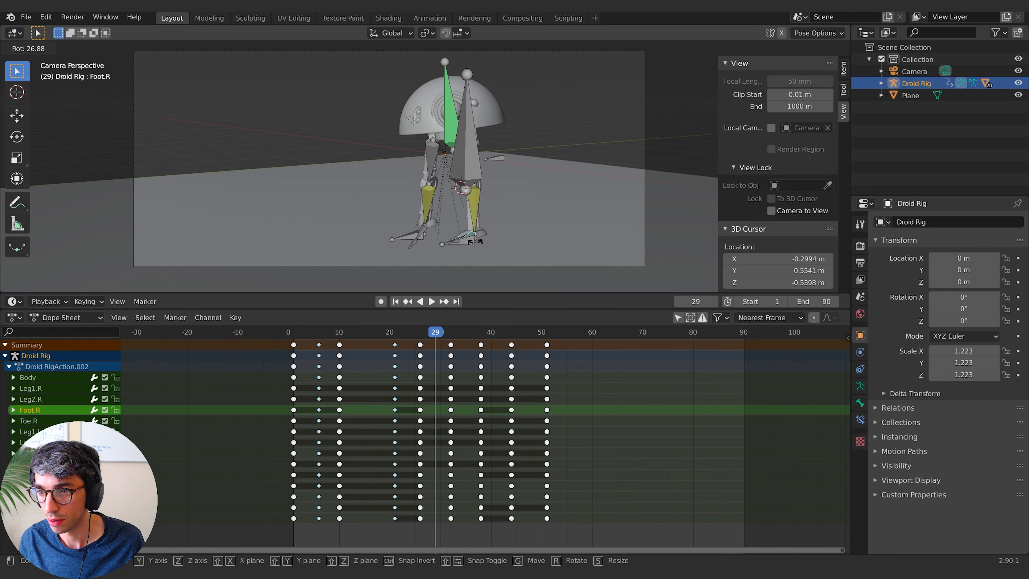
{"action": "key", "text": "Escape"}
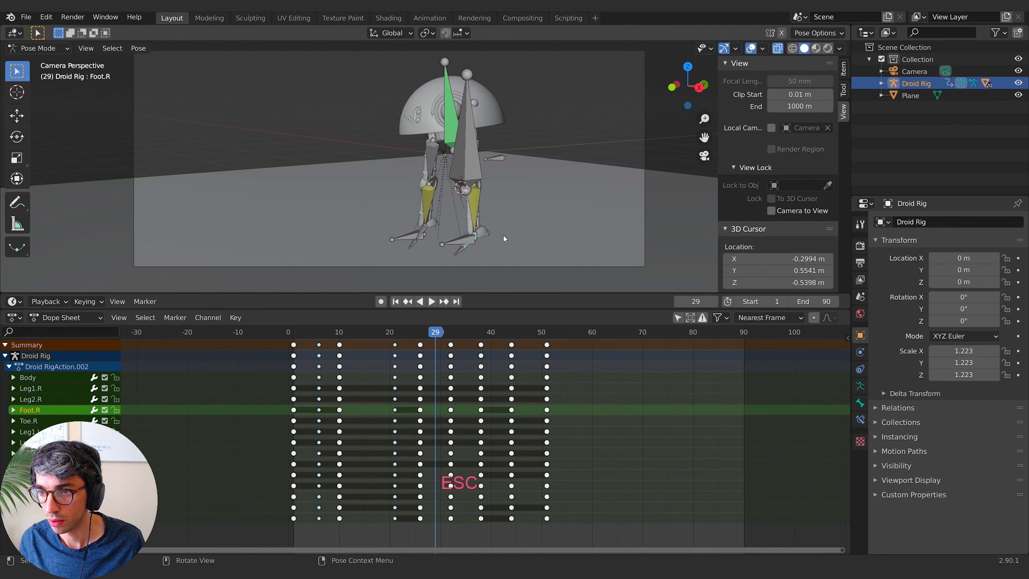
{"action": "left_click", "coordinate": [16, 136]}
{"action": "left_click_drag", "start_coordinate": [445, 216], "coordinate": [454, 208]}
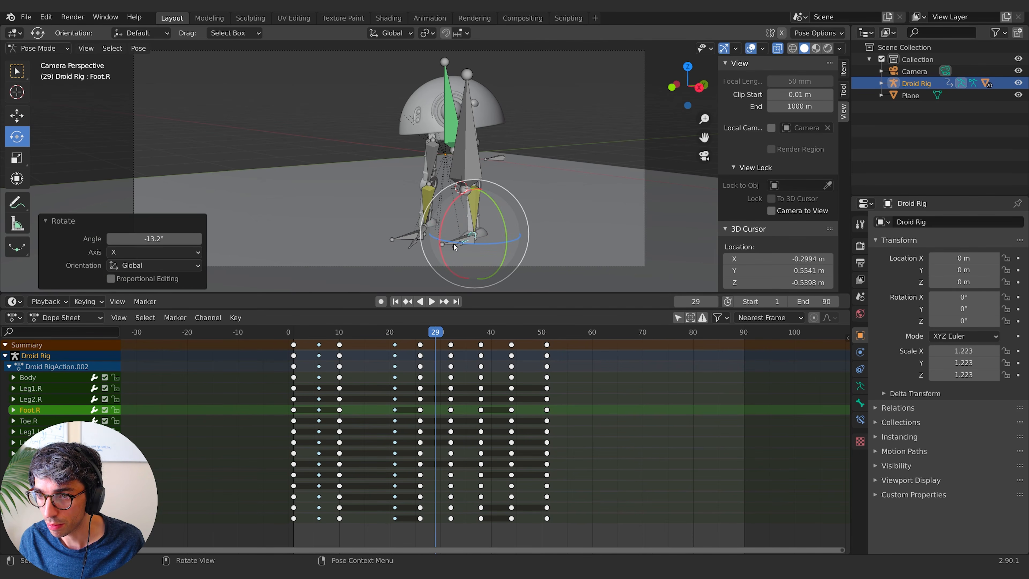
Step: Raise the right foot's control bone about 0.12 m along Z and rotate Foot.R further around the X axis
{"action": "left_click", "coordinate": [471, 245]}
{"action": "key", "text": "g"}
{"action": "key", "text": "z"}
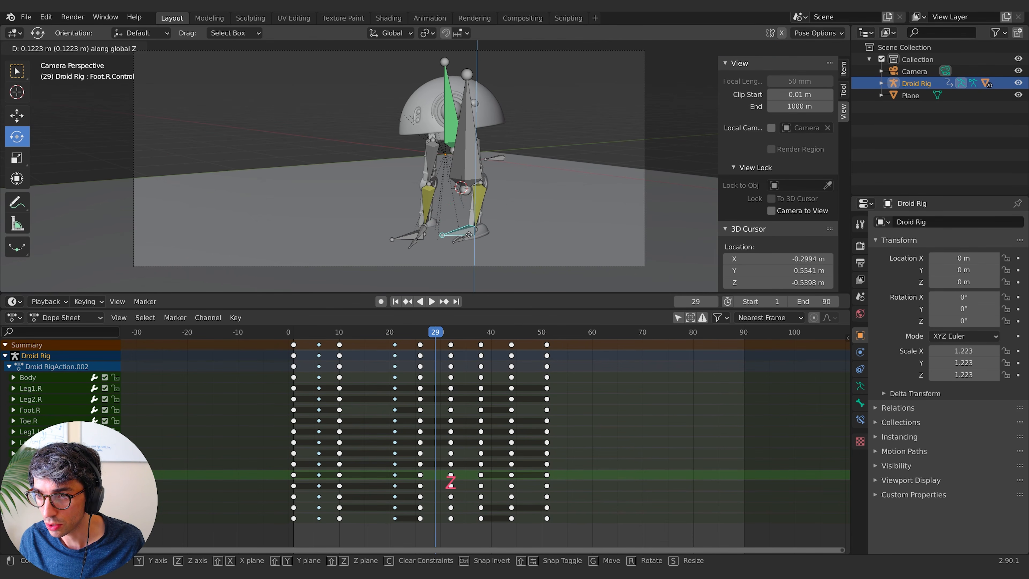
{"action": "left_click", "coordinate": [469, 235]}
{"action": "left_click", "coordinate": [467, 239]}
{"action": "left_click", "coordinate": [467, 237]}
{"action": "left_click", "coordinate": [467, 238]}
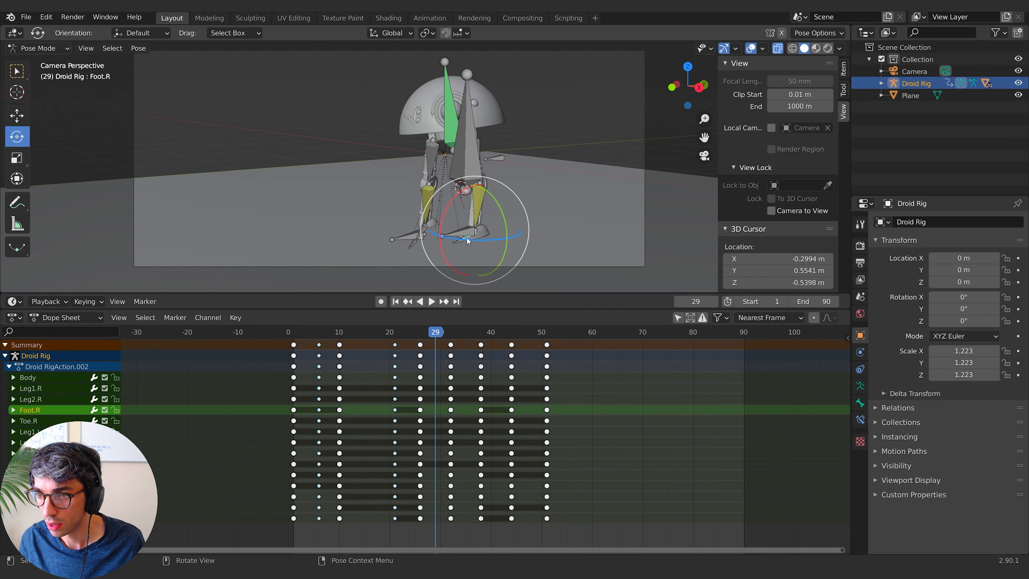
{"action": "left_click_drag", "start_coordinate": [445, 215], "coordinate": [453, 207]}
Step: Raise the left foot's control bone about 0.23 m along Z and rotate Foot.L around the X axis
{"action": "left_click", "coordinate": [415, 243]}
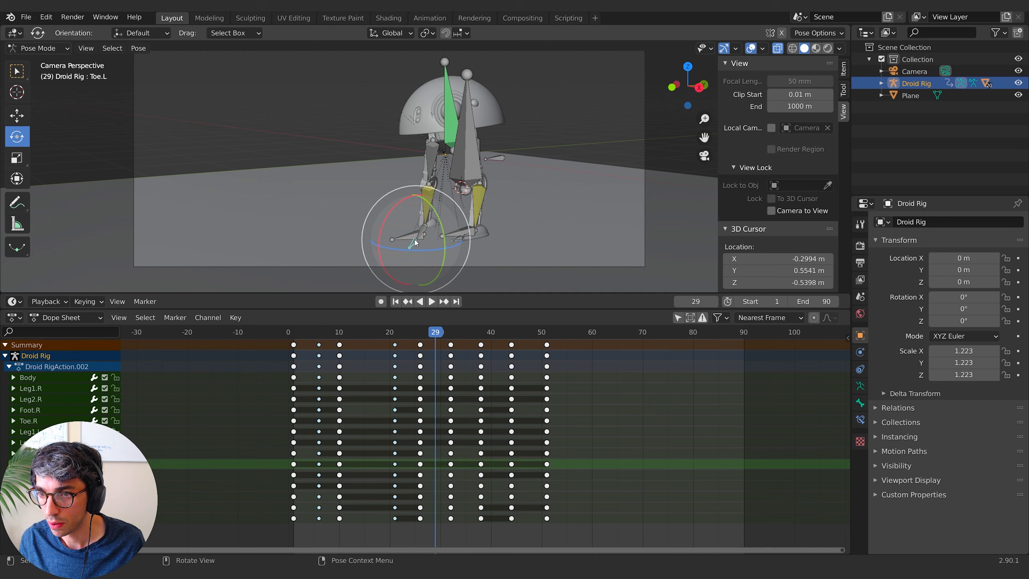
{"action": "left_click", "coordinate": [412, 241]}
{"action": "key", "text": "g"}
{"action": "key", "text": "z"}
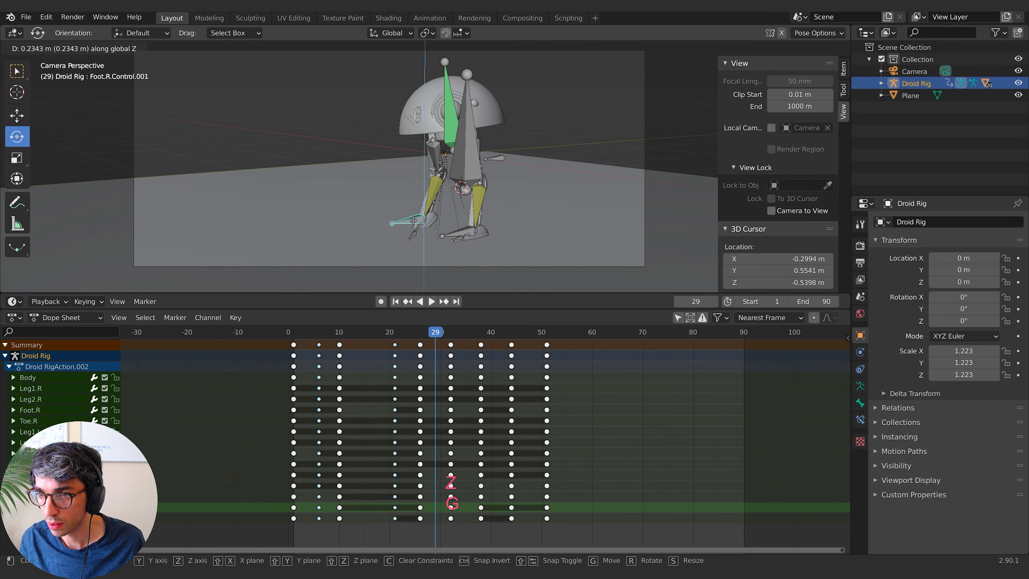
{"action": "left_click", "coordinate": [414, 221]}
{"action": "left_click", "coordinate": [420, 225]}
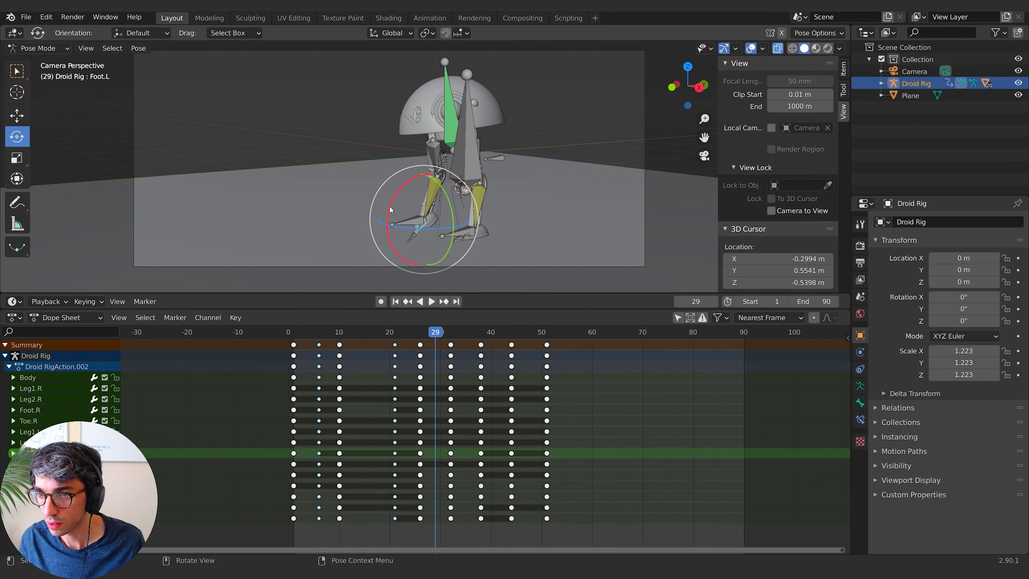
{"action": "left_click_drag", "start_coordinate": [390, 209], "coordinate": [406, 224]}
{"action": "left_click", "coordinate": [410, 224]}
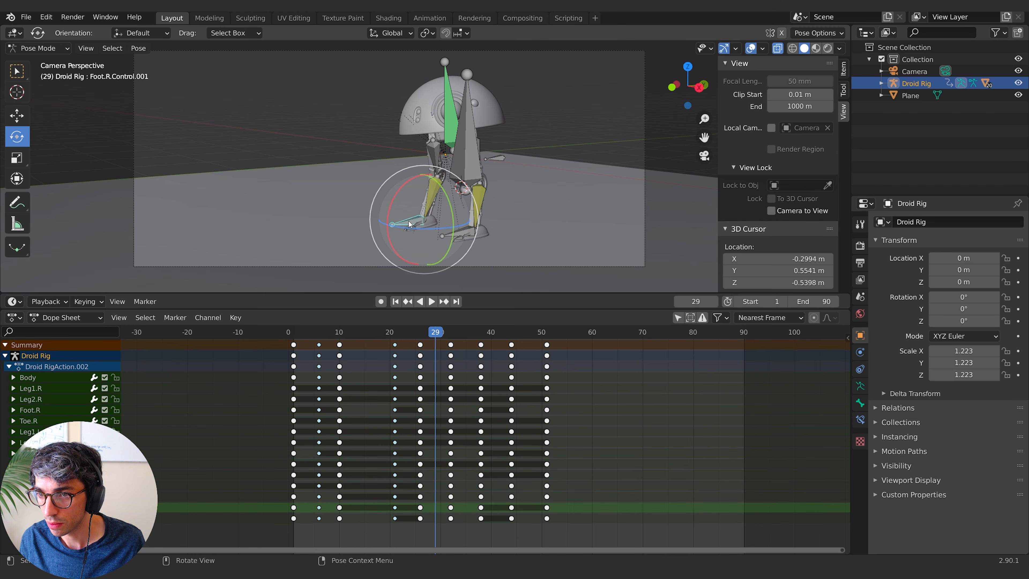
{"action": "key", "text": "g"}
{"action": "key", "text": "z"}
{"action": "left_click", "coordinate": [457, 230]}
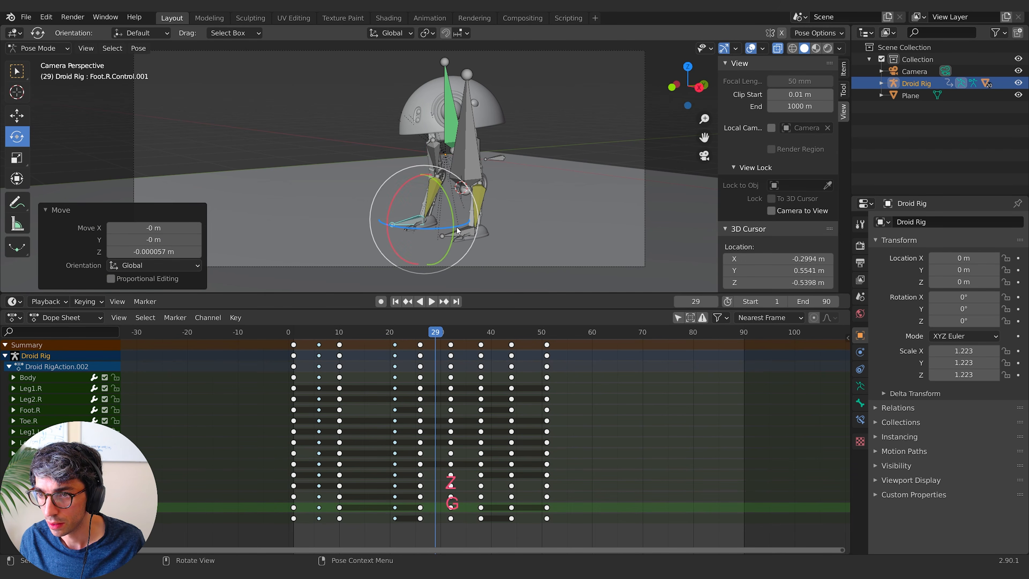
Step: Insert Location & Rotation keyframes at frame 29 for both foot bones and their two control bones
{"action": "left_click", "coordinate": [421, 226], "text": "shift"}
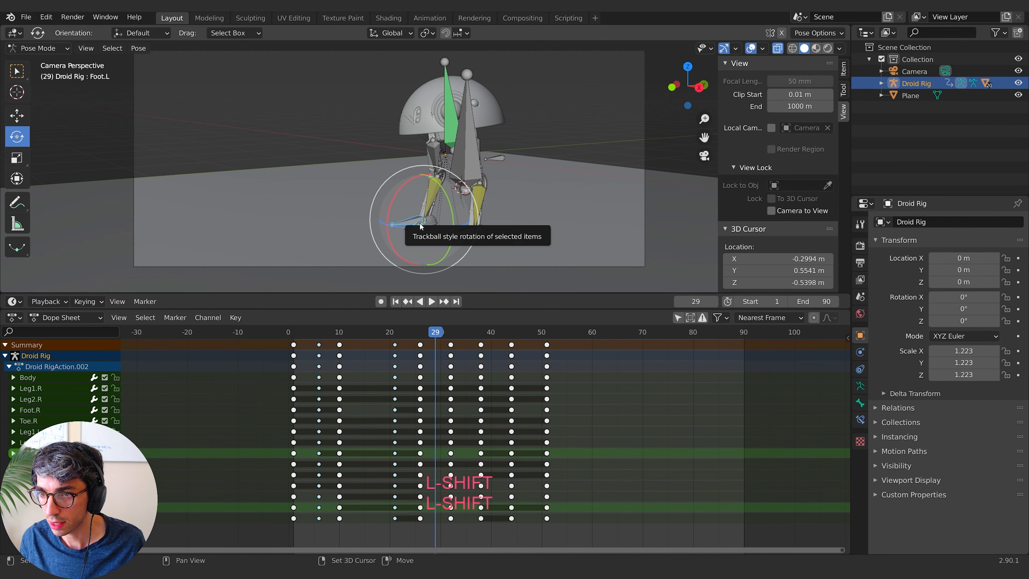
{"action": "left_click", "coordinate": [468, 237], "text": "shift"}
{"action": "left_click", "coordinate": [468, 238], "text": "shift"}
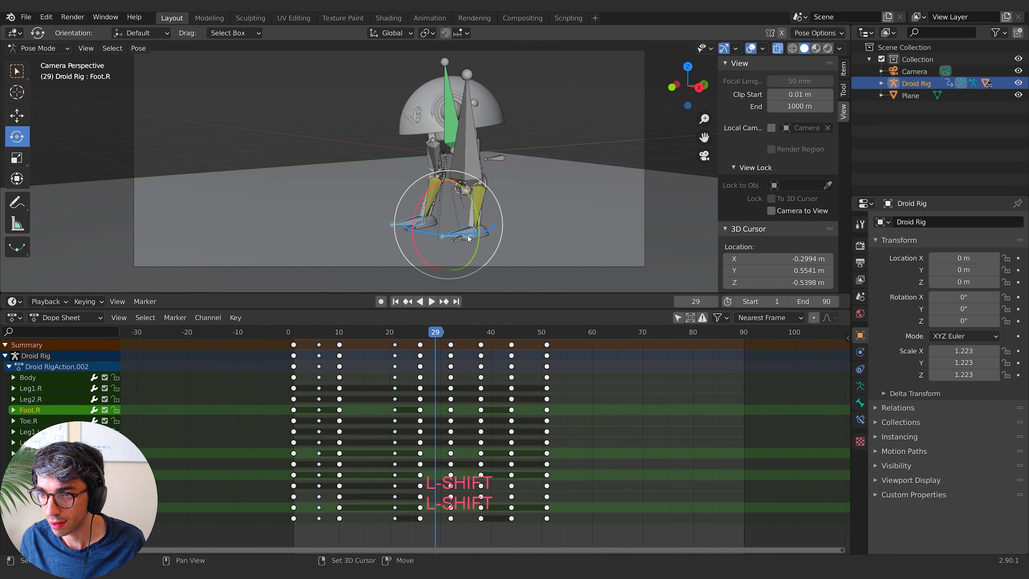
{"action": "key", "text": "i"}
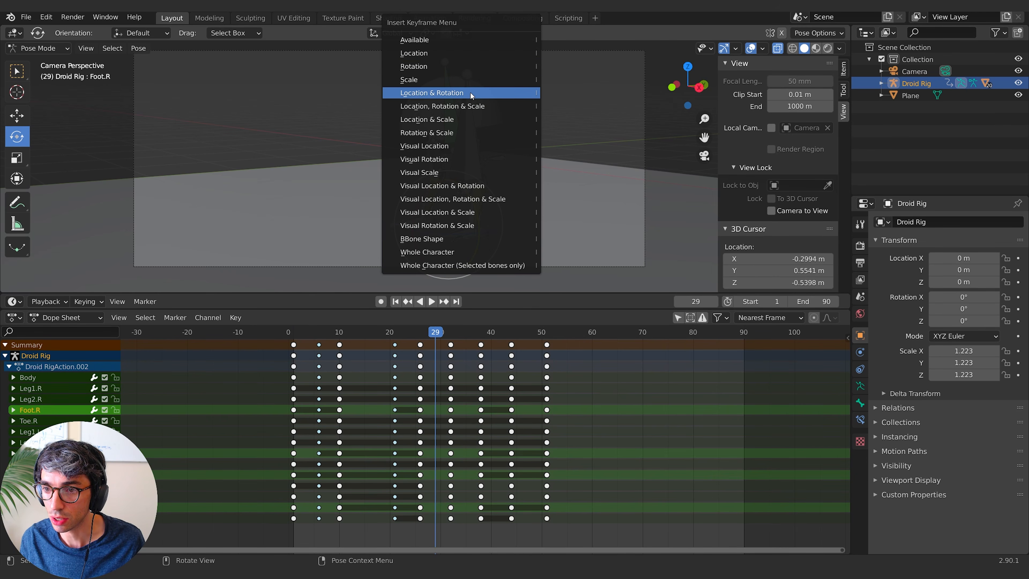
{"action": "left_click", "coordinate": [470, 92]}
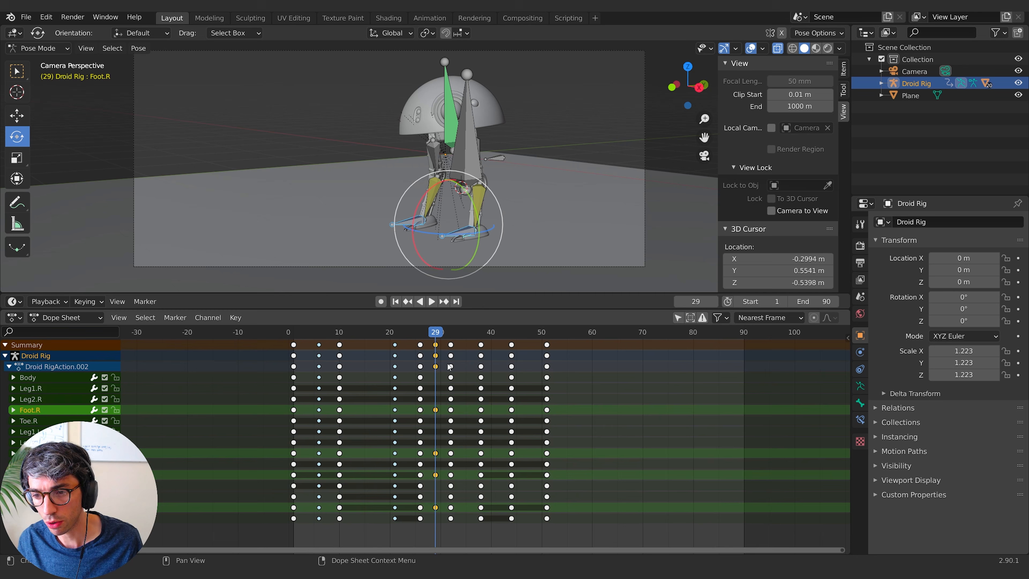
{"action": "left_click", "coordinate": [622, 403]}
Step: Go to frame 35 and select both foot bones together with their two foot control bones
{"action": "mouse_move", "coordinate": [433, 334]}
{"action": "left_mouse_down"}
{"action": "mouse_move", "coordinate": [420, 333]}
{"action": "mouse_move", "coordinate": [446, 330]}
{"action": "left_mouse_up"}
{"action": "mouse_move", "coordinate": [452, 329]}
{"action": "left_mouse_down"}
{"action": "mouse_move", "coordinate": [484, 318]}
{"action": "mouse_move", "coordinate": [433, 324]}
{"action": "mouse_move", "coordinate": [482, 321]}
{"action": "mouse_move", "coordinate": [466, 321]}
{"action": "left_mouse_up"}
{"action": "left_click", "coordinate": [514, 182]}
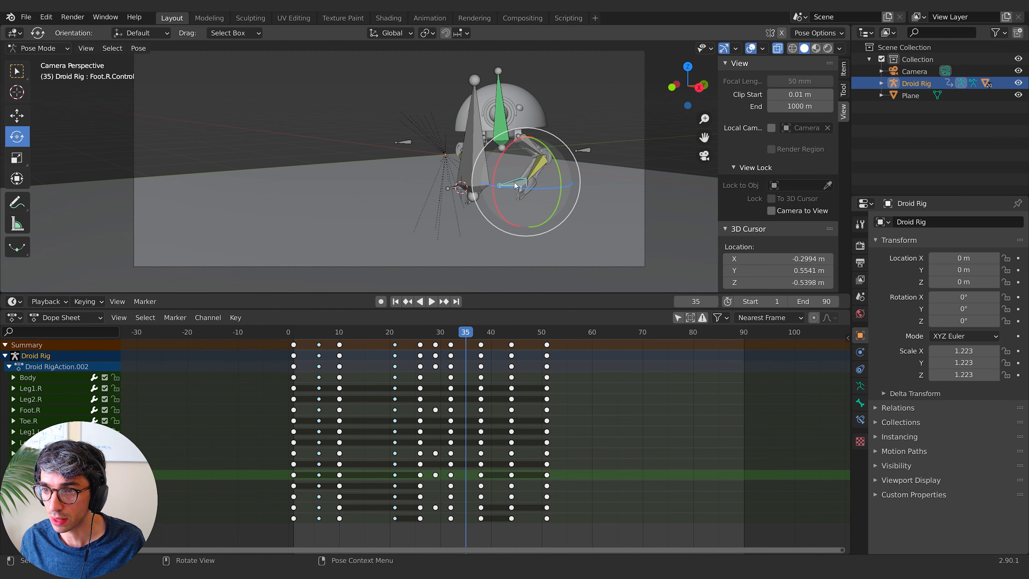
{"action": "left_click", "coordinate": [521, 193], "text": "shift"}
{"action": "left_click", "coordinate": [518, 182]}
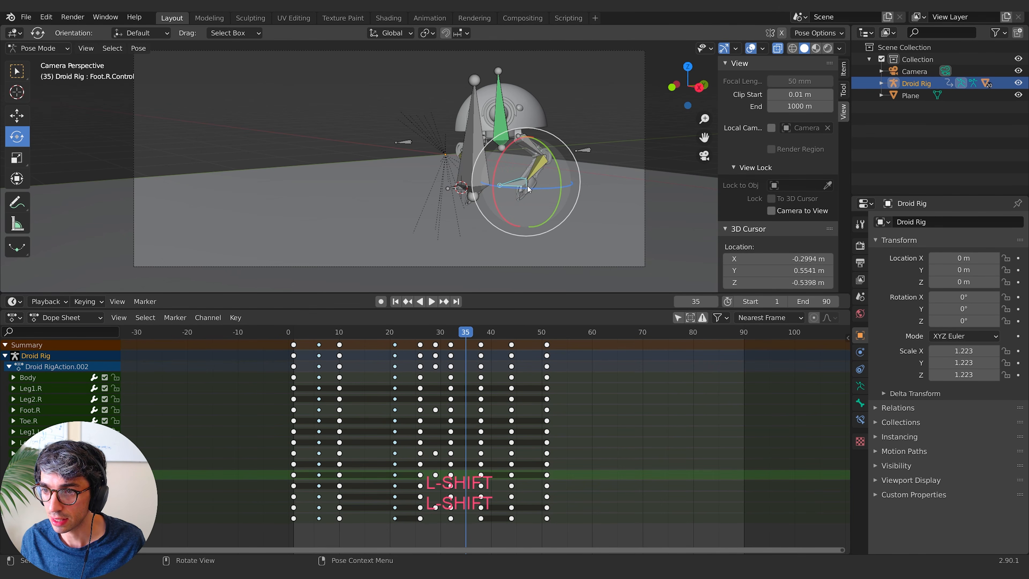
{"action": "left_click", "coordinate": [524, 187], "text": "shift"}
{"action": "left_click", "coordinate": [450, 189], "text": "shift"}
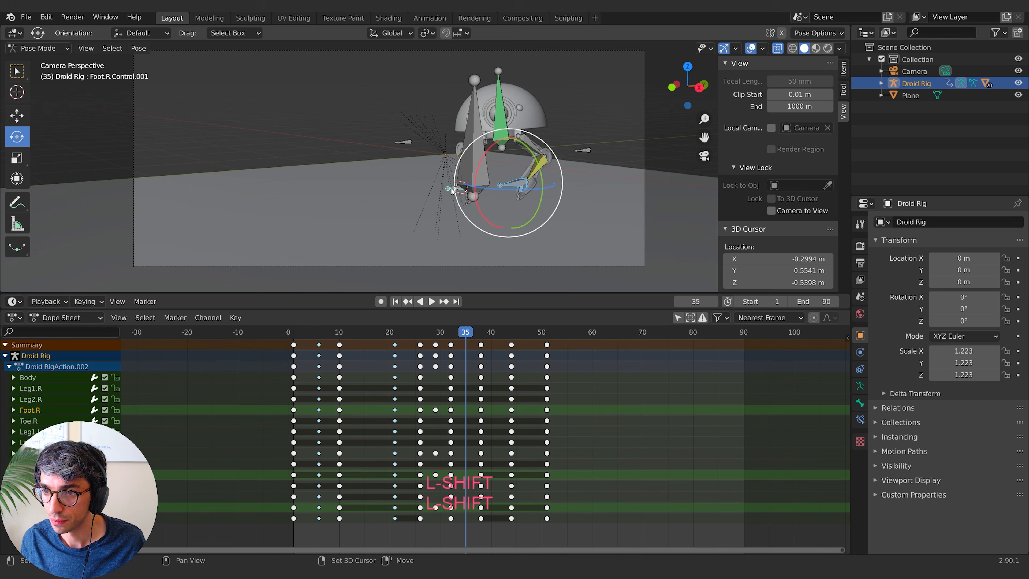
{"action": "middle_click_drag", "start_coordinate": [451, 190], "coordinate": [562, 215]}
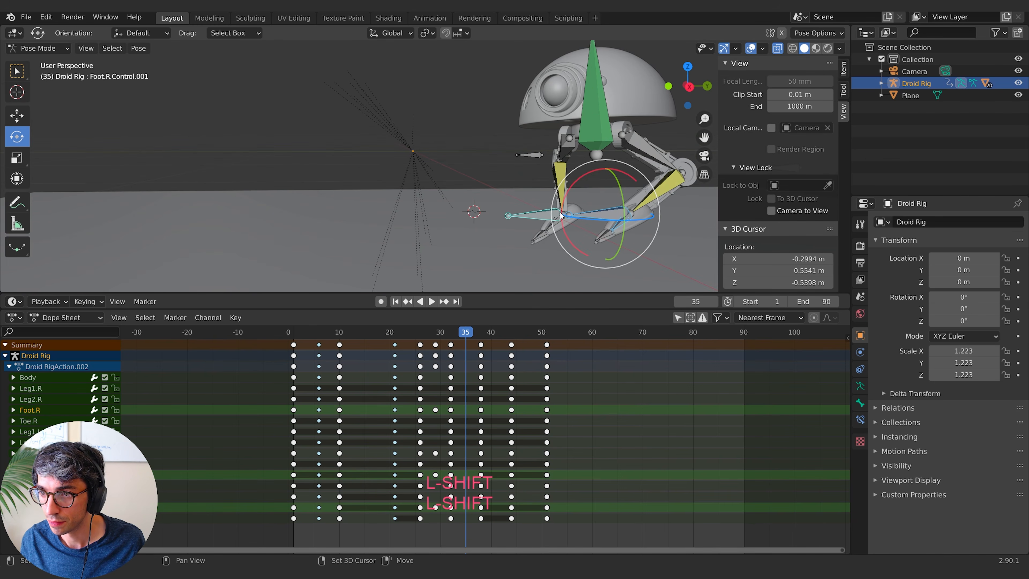
{"action": "left_click", "coordinate": [554, 229], "text": "shift"}
{"action": "key", "text": "KP_Decimal"}
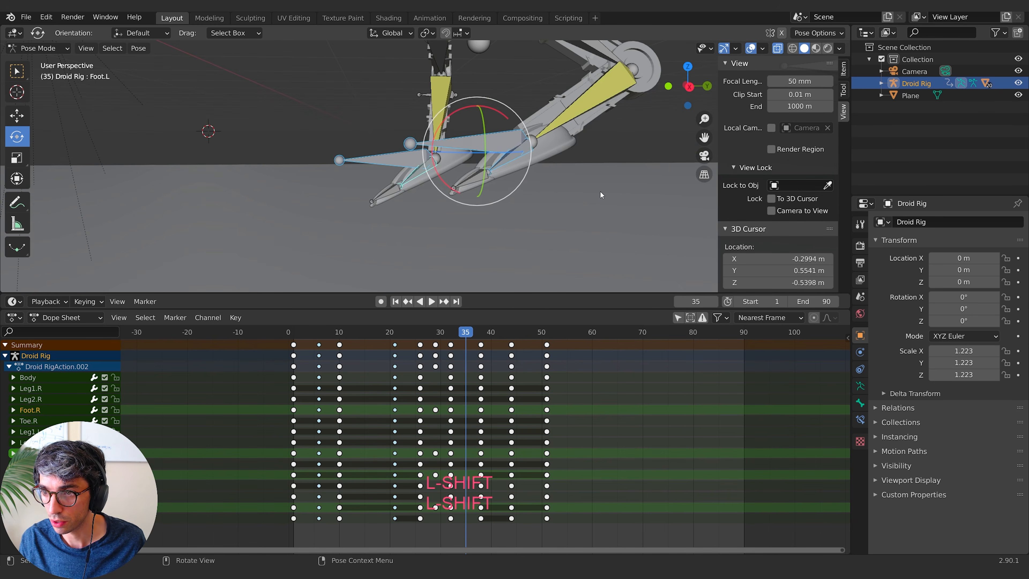
{"action": "key", "text": "KP_0"}
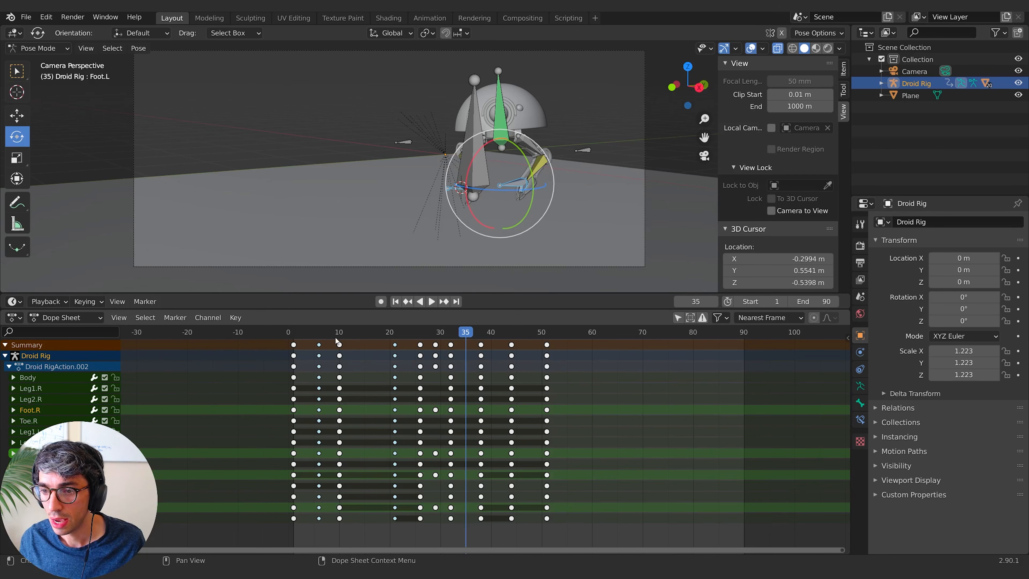
Step: Limit the Dope Sheet to the selected bones and move their frame 38 keyframes to frame 35
{"action": "left_click", "coordinate": [678, 317]}
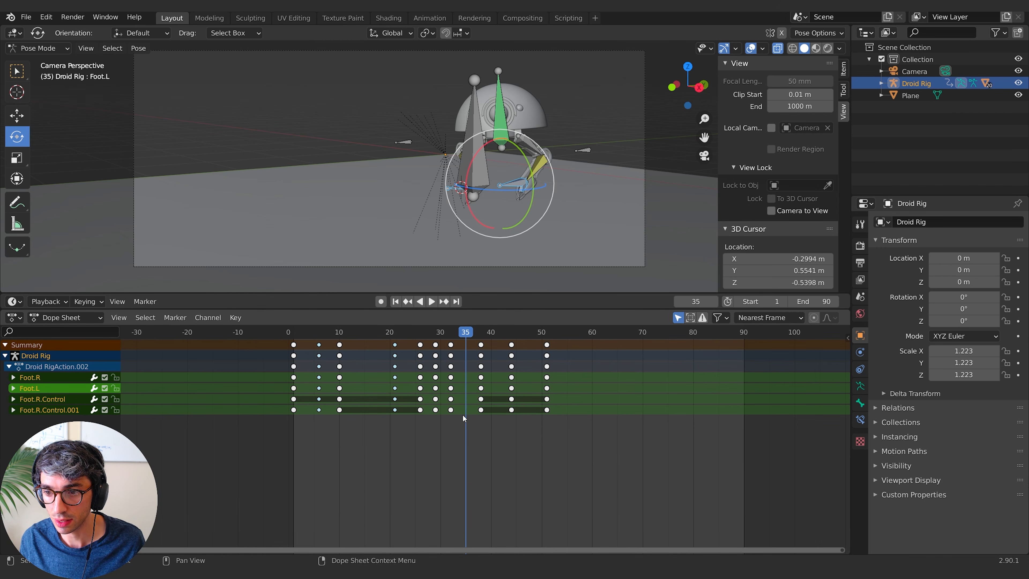
{"action": "left_click", "coordinate": [481, 344]}
{"action": "key", "text": "g"}
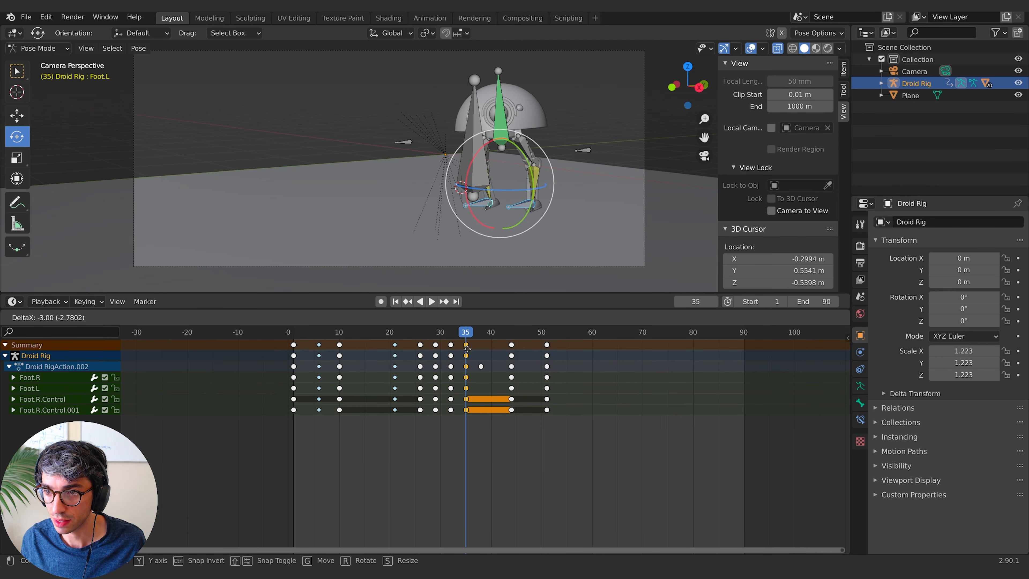
{"action": "left_click", "coordinate": [467, 344]}
Step: Raise the selected foot bones about 0.72 m along Z at frame 34 with Auto Keying on, and check the motion
{"action": "left_click_drag", "start_coordinate": [465, 331], "coordinate": [461, 358]}
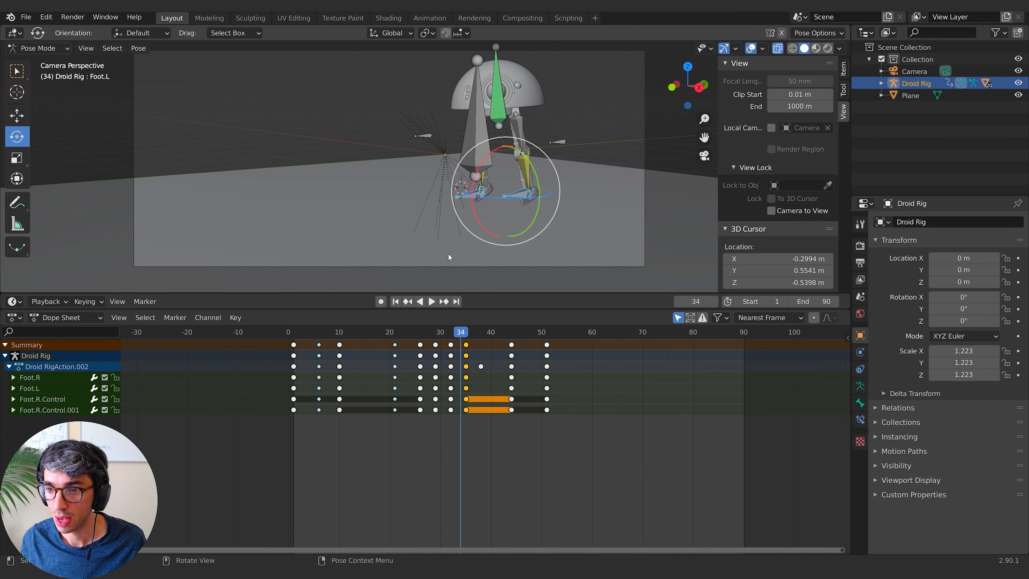
{"action": "left_click", "coordinate": [382, 302]}
{"action": "key", "text": "g"}
{"action": "key", "text": "z"}
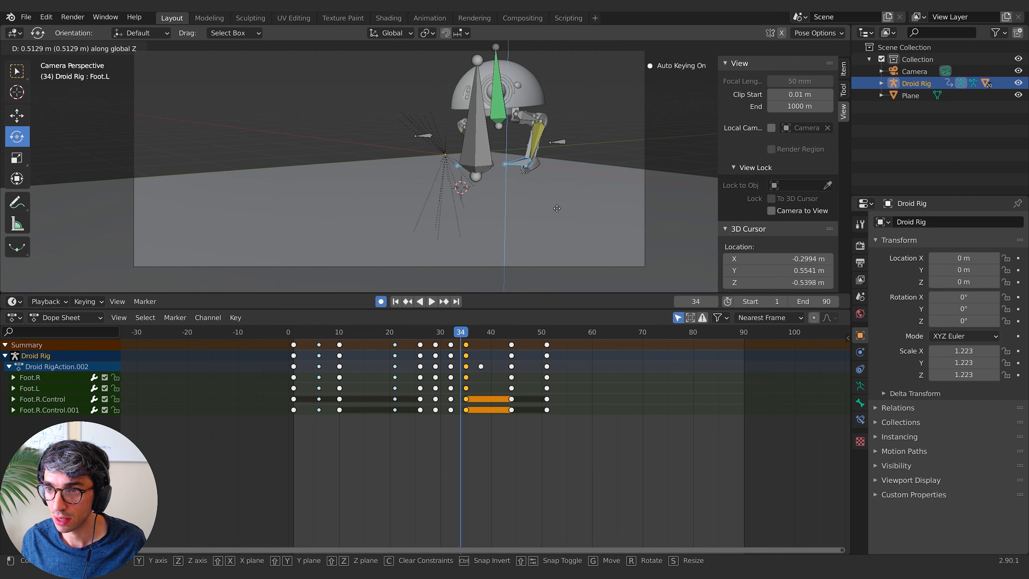
{"action": "left_click", "coordinate": [551, 196]}
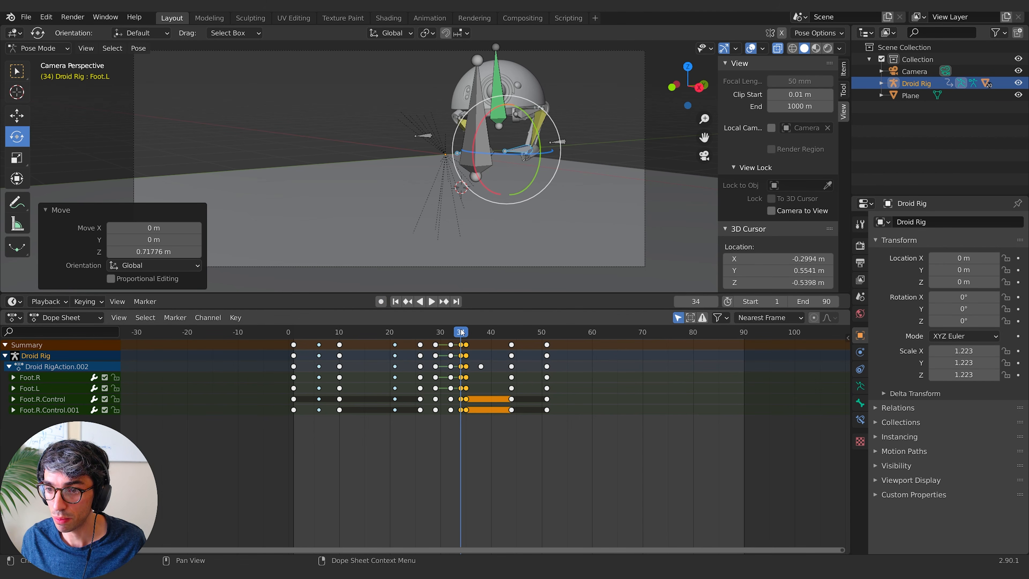
{"action": "key", "text": "space"}
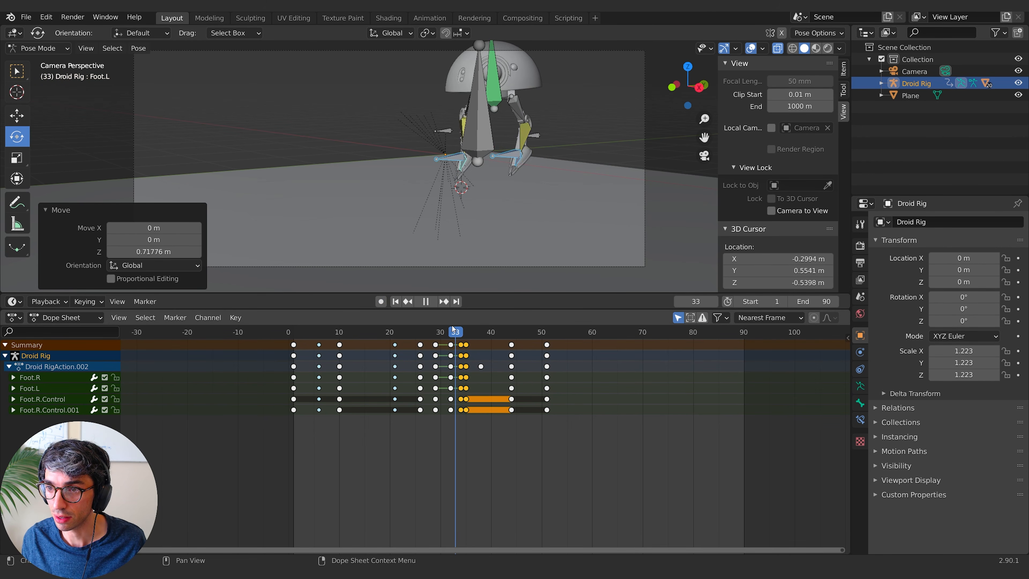
{"action": "key", "text": "Escape"}
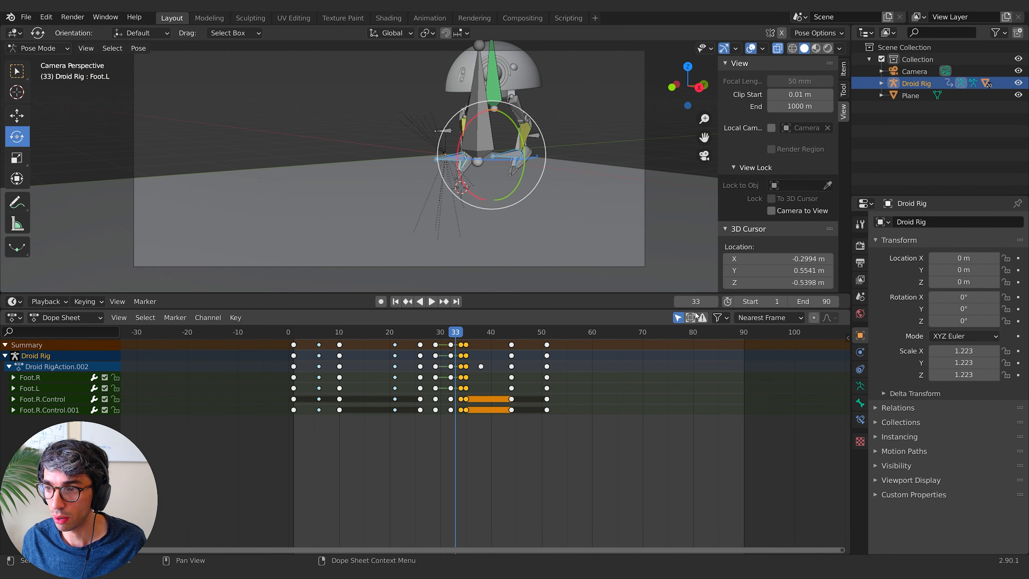
Step: Show all bones' channels in the Dope Sheet and shift every keyframe from frame 35 onward two frames later
{"action": "left_click", "coordinate": [679, 317]}
{"action": "key", "text": "a"}
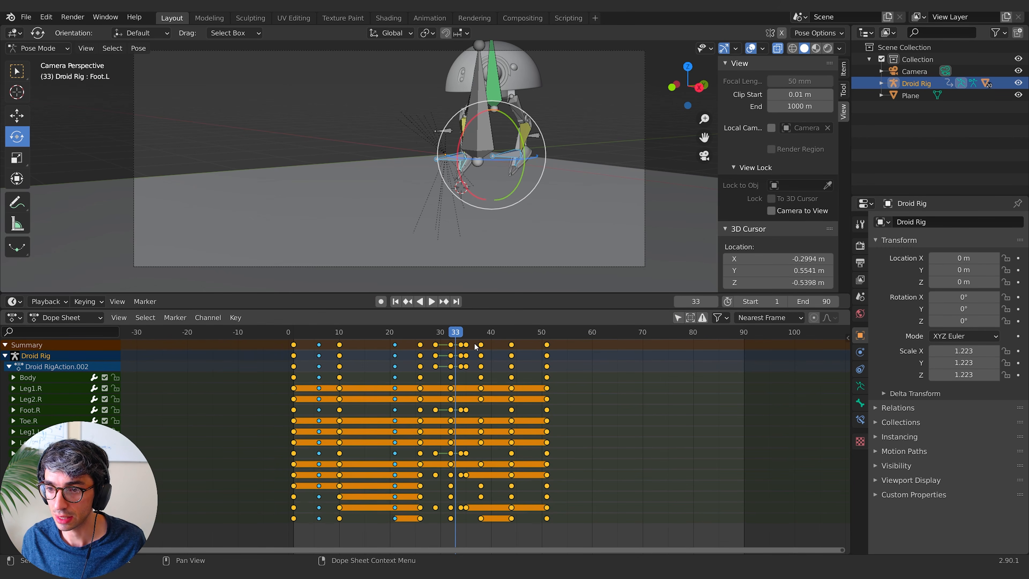
{"action": "left_click", "coordinate": [467, 344]}
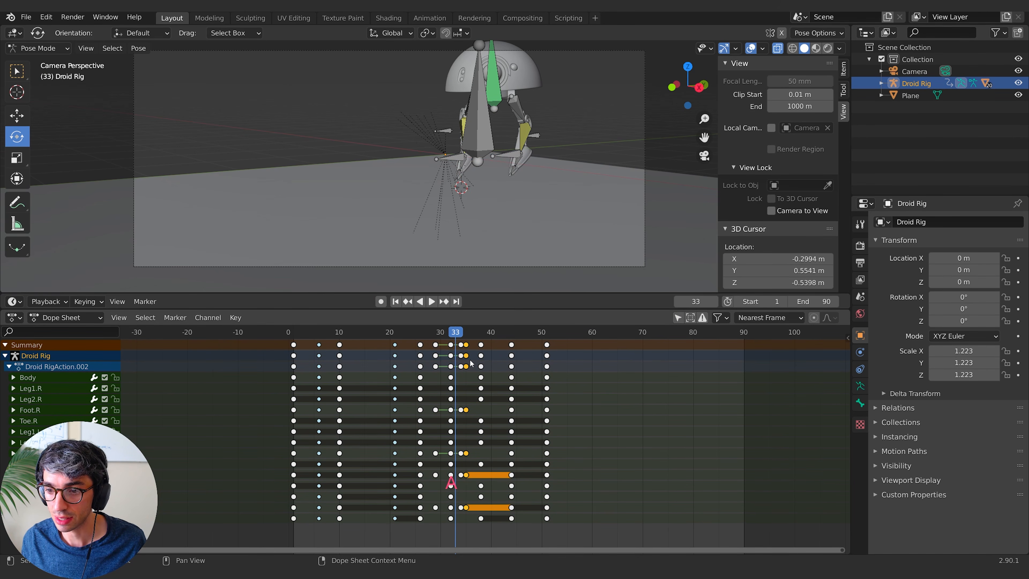
{"action": "key", "text": "b"}
{"action": "left_click_drag", "start_coordinate": [466, 352], "coordinate": [466, 351]}
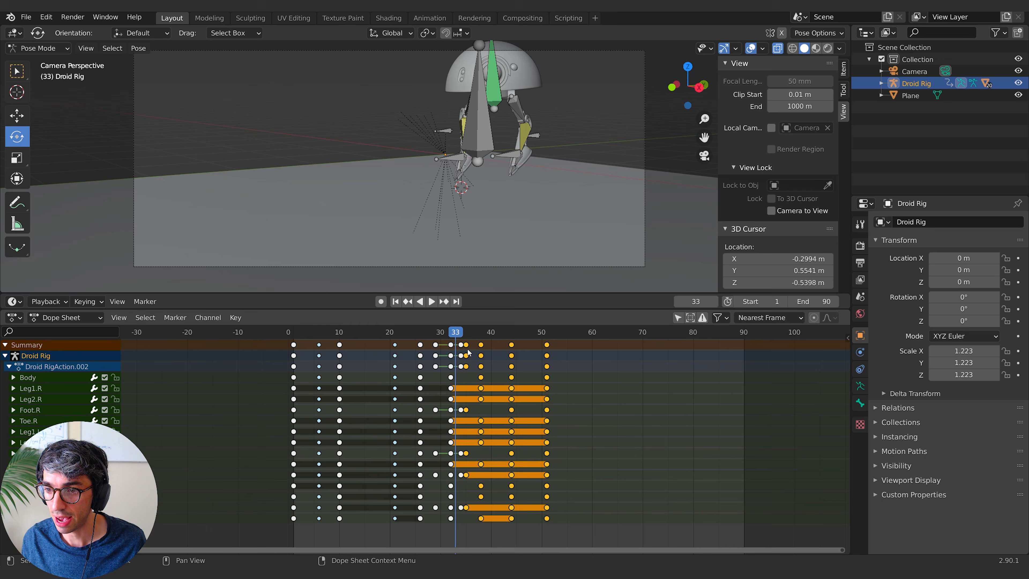
{"action": "key", "text": "g"}
{"action": "left_click", "coordinate": [479, 348]}
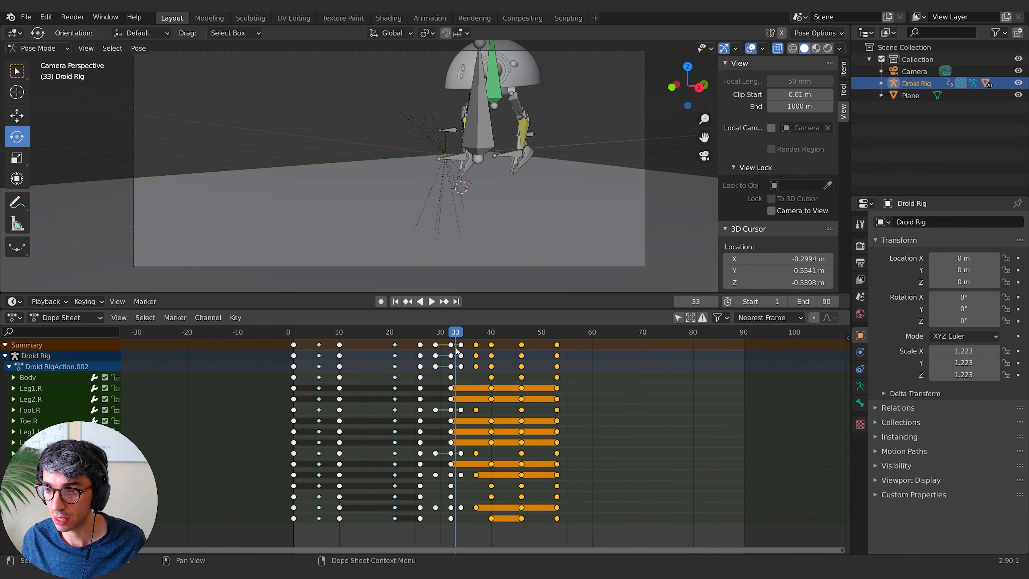
Step: Move the feet's frame 34 keyframes to frame 35 and delay all keyframes from frame 37 onward by one frame
{"action": "left_click", "coordinate": [466, 347]}
{"action": "left_click", "coordinate": [476, 348]}
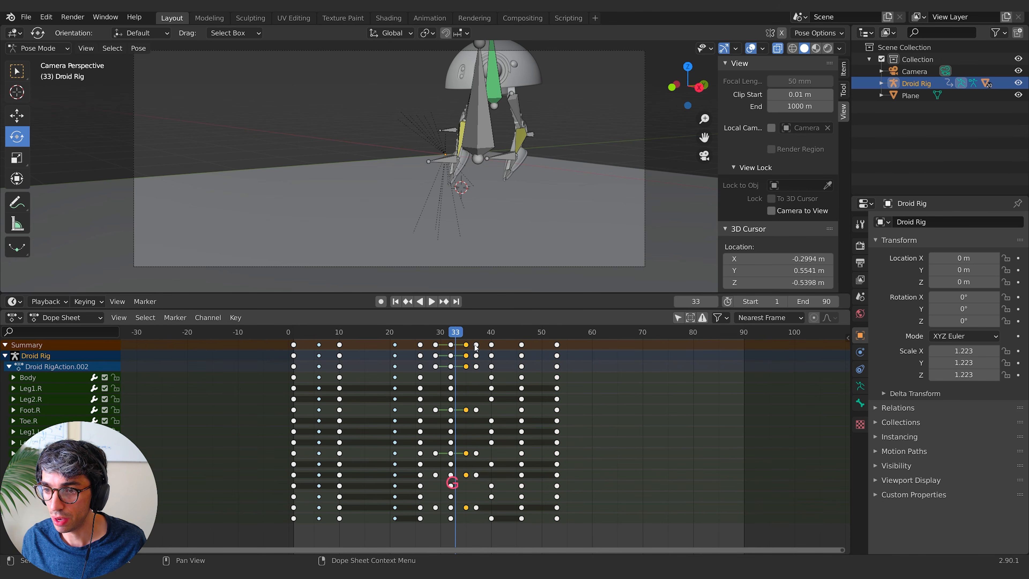
{"action": "left_click_drag", "start_coordinate": [479, 341], "coordinate": [592, 354]}
{"action": "key", "text": "g"}
{"action": "left_click", "coordinate": [594, 352]}
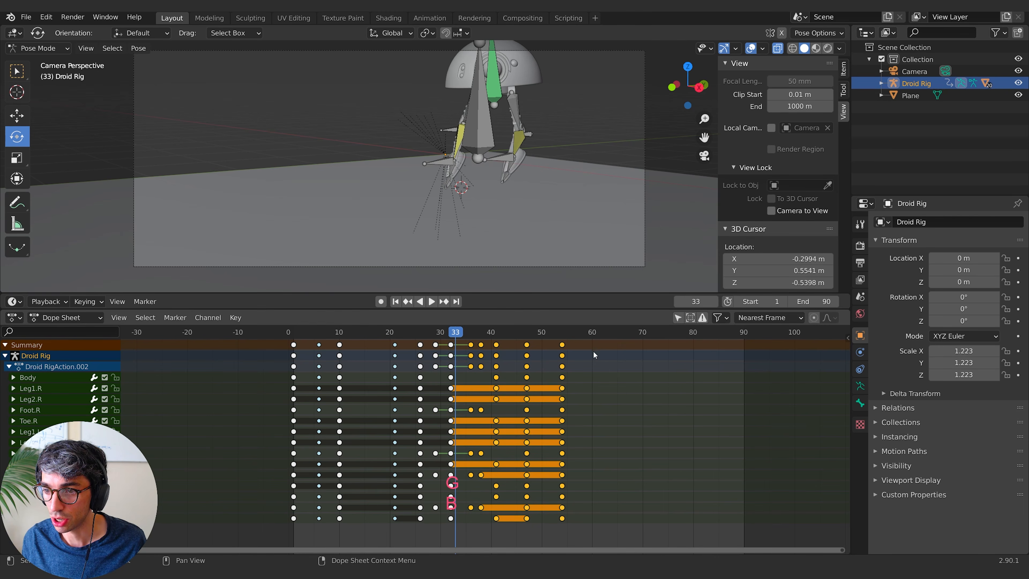
{"action": "left_click", "coordinate": [471, 344]}
{"action": "key", "text": "g"}
{"action": "left_click", "coordinate": [467, 344]}
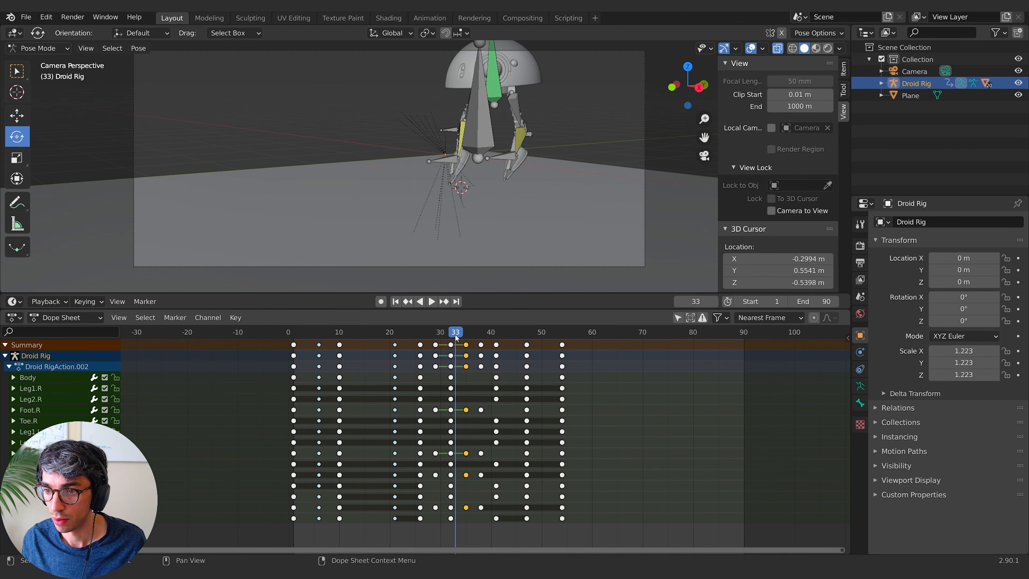
Step: Review the landing, try the feet's frame 35 keyframes at frame 33, and return them to frame 35
{"action": "left_click_drag", "start_coordinate": [458, 334], "coordinate": [418, 337]}
{"action": "key", "text": "space"}
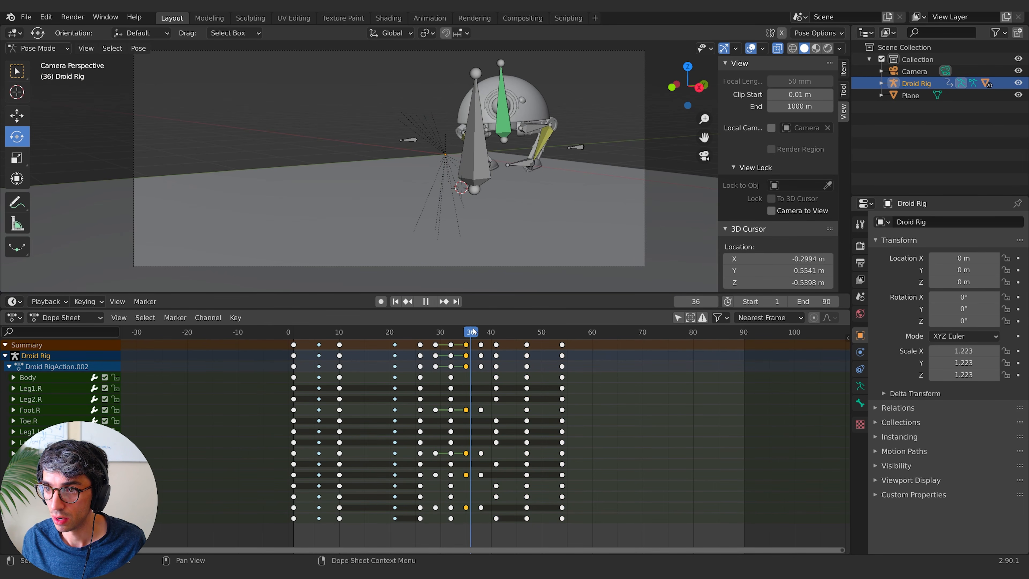
{"action": "left_click_drag", "start_coordinate": [488, 333], "coordinate": [467, 338]}
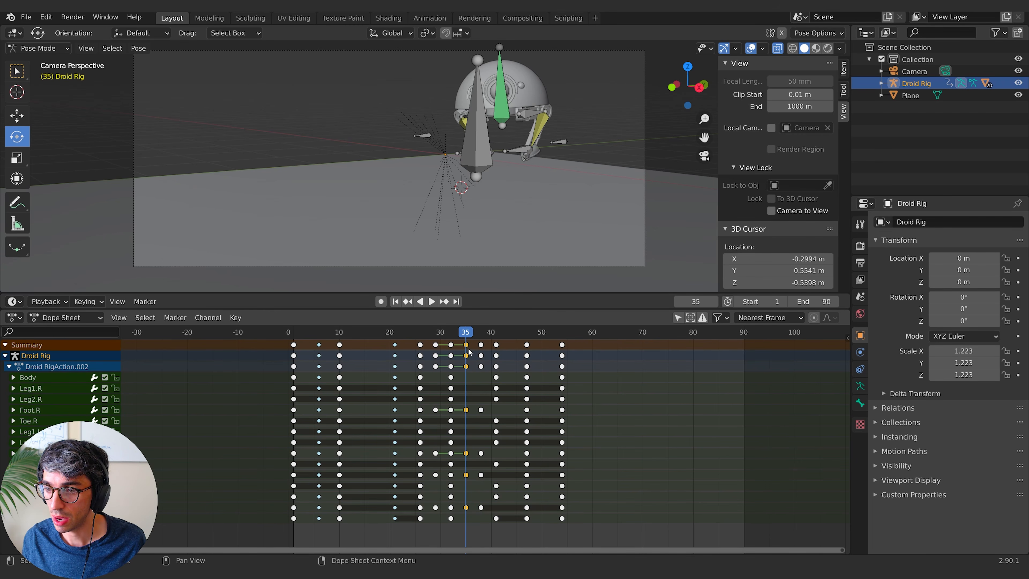
{"action": "key", "text": "g"}
{"action": "left_click", "coordinate": [459, 348]}
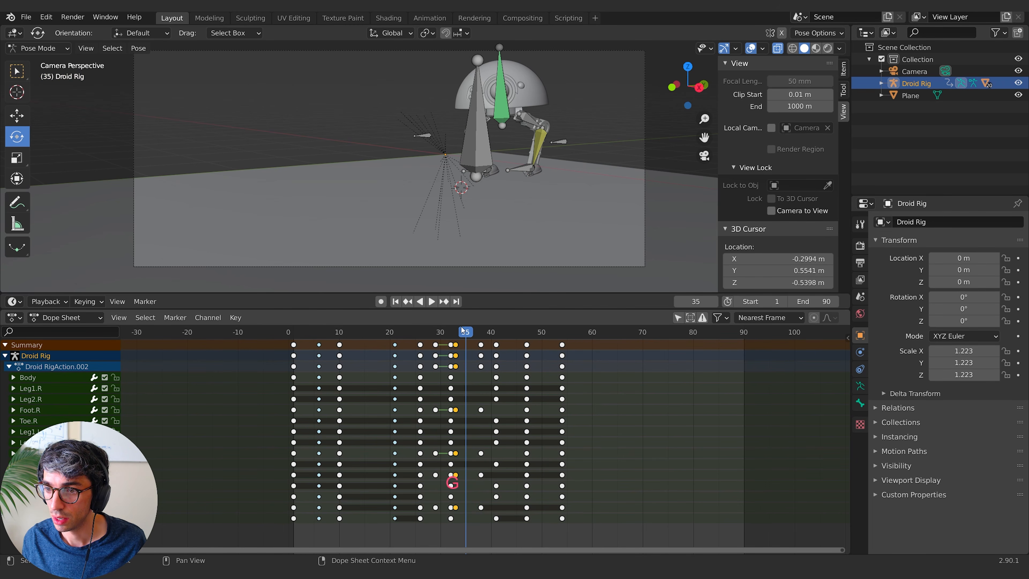
{"action": "mouse_move", "coordinate": [461, 332]}
{"action": "left_mouse_down"}
{"action": "mouse_move", "coordinate": [444, 333]}
{"action": "mouse_move", "coordinate": [467, 333]}
{"action": "left_mouse_up"}
{"action": "key", "text": "g"}
{"action": "left_click", "coordinate": [470, 348]}
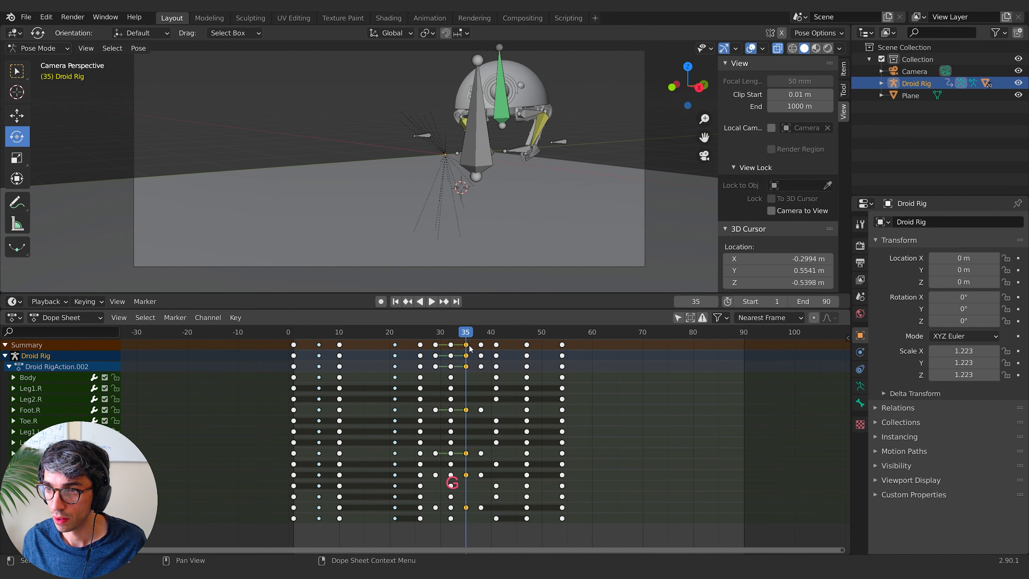
Step: Lower both foot control bones about 0.25 m along Z at frame 35 and insert keyframes for them
{"action": "left_click", "coordinate": [519, 154]}
{"action": "left_click", "coordinate": [512, 159], "text": "shift"}
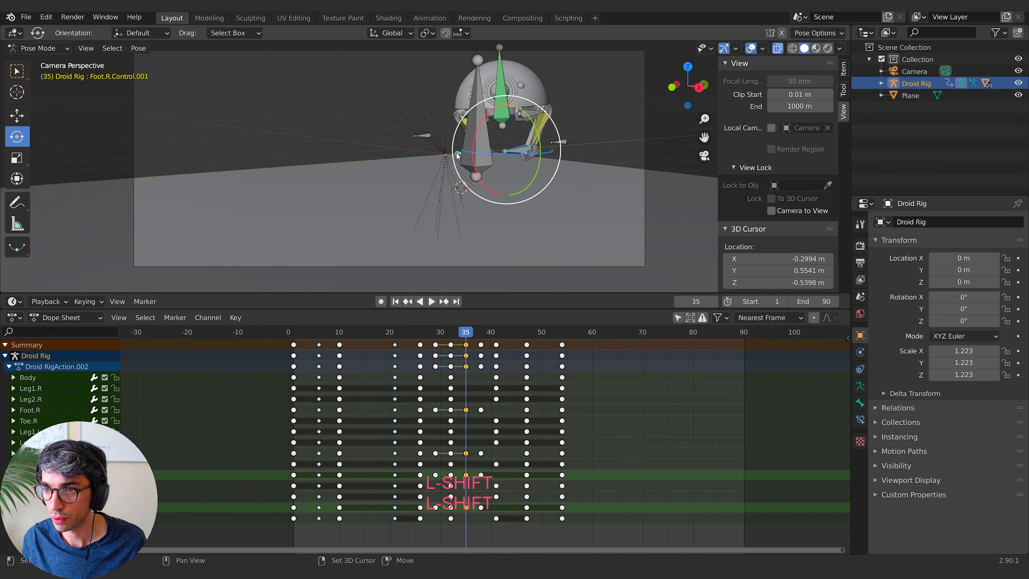
{"action": "key", "text": "g"}
{"action": "key", "text": "z"}
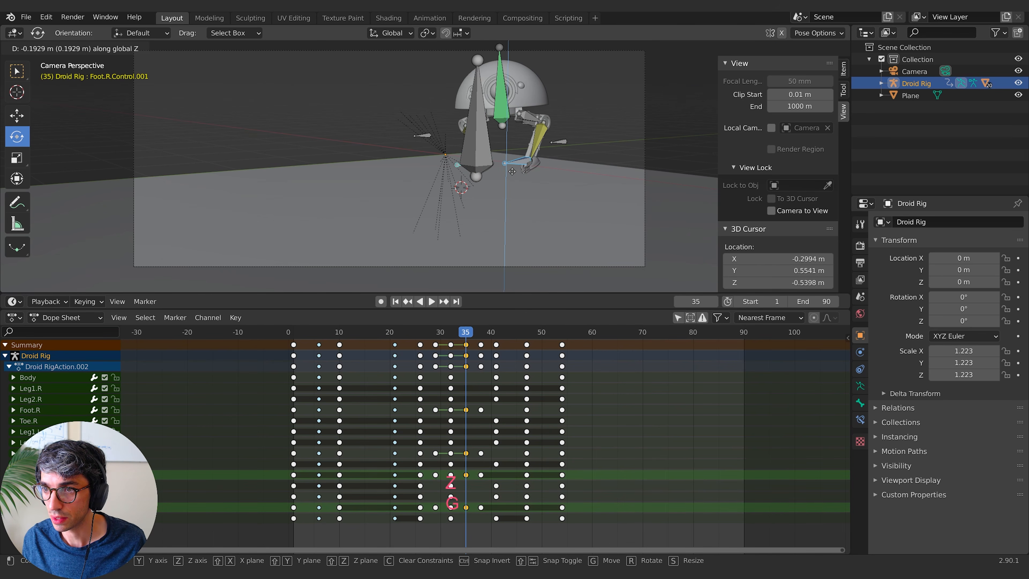
{"action": "left_click", "coordinate": [512, 174]}
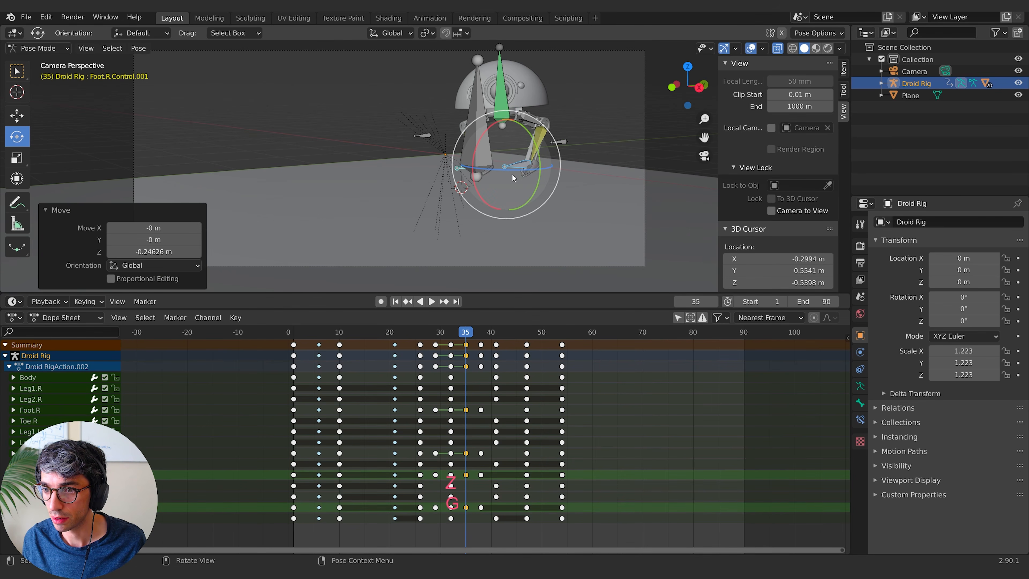
{"action": "key", "text": "i"}
{"action": "left_click", "coordinate": [496, 192]}
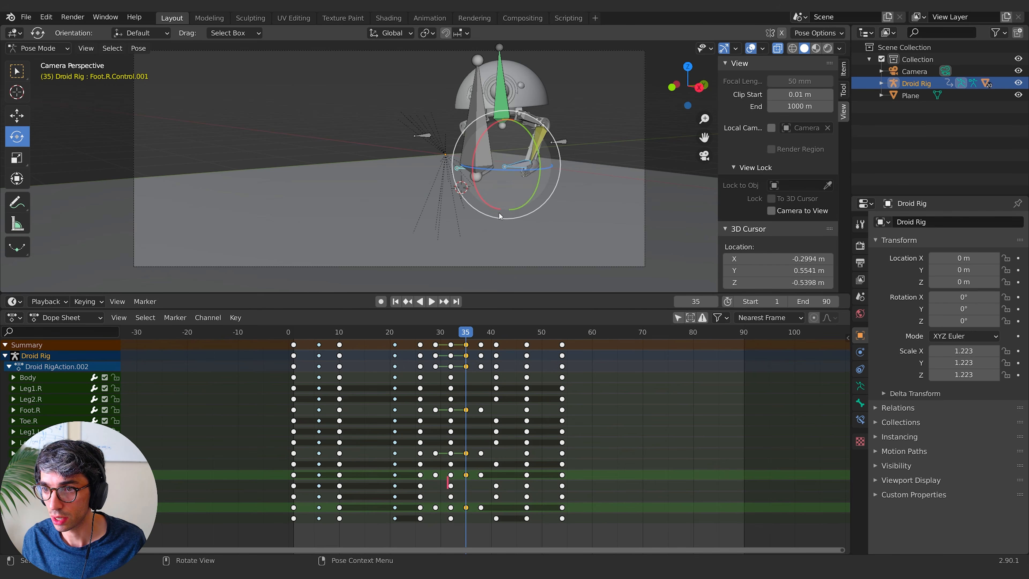
Step: Move the feet's landing keyframes from frame 38 to frame 37
{"action": "mouse_move", "coordinate": [468, 334]}
{"action": "left_mouse_down"}
{"action": "mouse_move", "coordinate": [432, 333]}
{"action": "mouse_move", "coordinate": [501, 332]}
{"action": "mouse_move", "coordinate": [427, 332]}
{"action": "mouse_move", "coordinate": [479, 333]}
{"action": "left_mouse_up"}
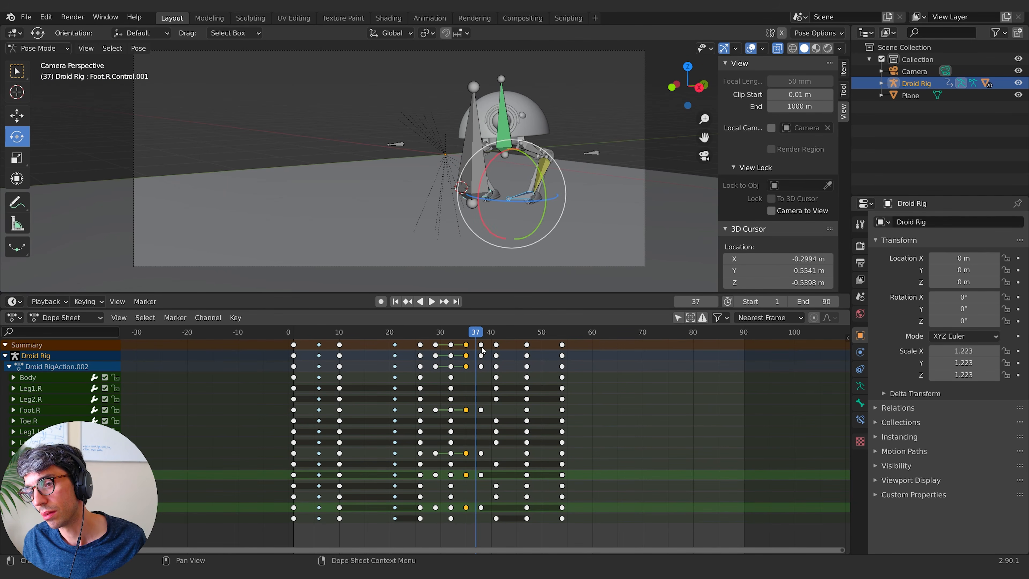
{"action": "left_click", "coordinate": [481, 345]}
{"action": "key", "text": "g"}
{"action": "left_click", "coordinate": [477, 344]}
Step: Play the animation repeatedly with the viewport overlays hidden and examine the jump and landing timing
{"action": "left_click_drag", "start_coordinate": [474, 335], "coordinate": [395, 338]}
{"action": "key", "text": "space"}
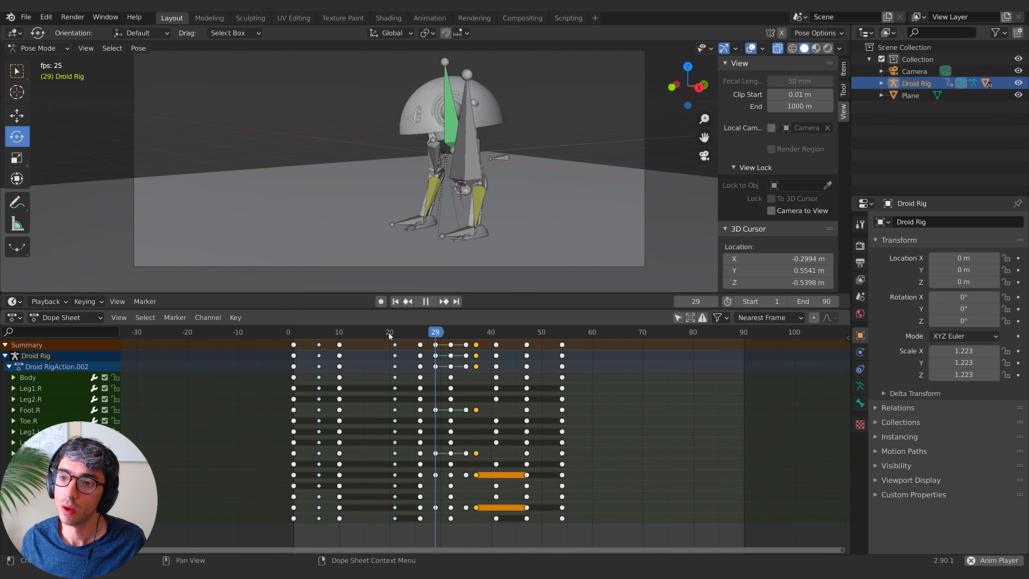
{"action": "key", "text": "space"}
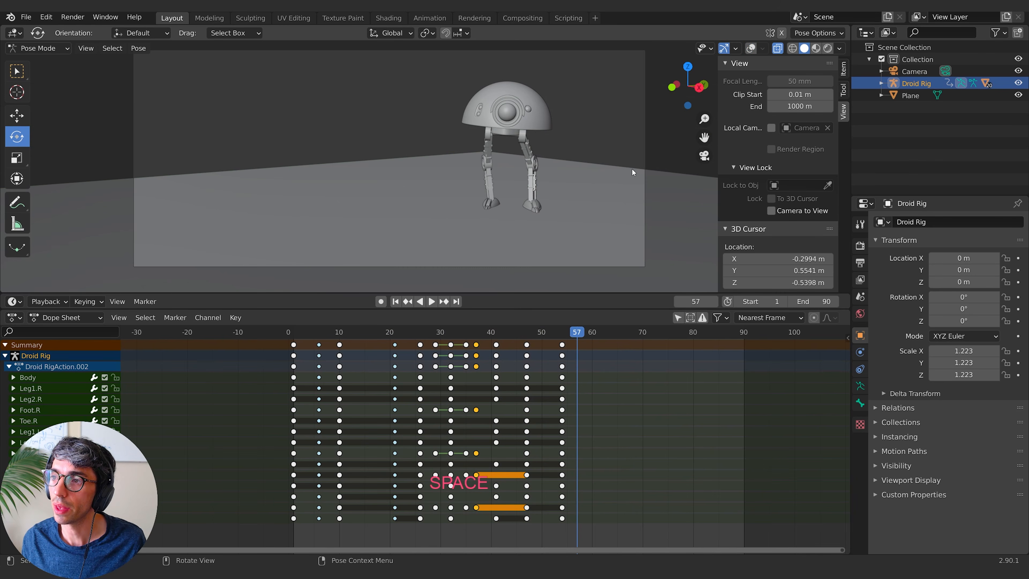
{"action": "key", "text": "space"}
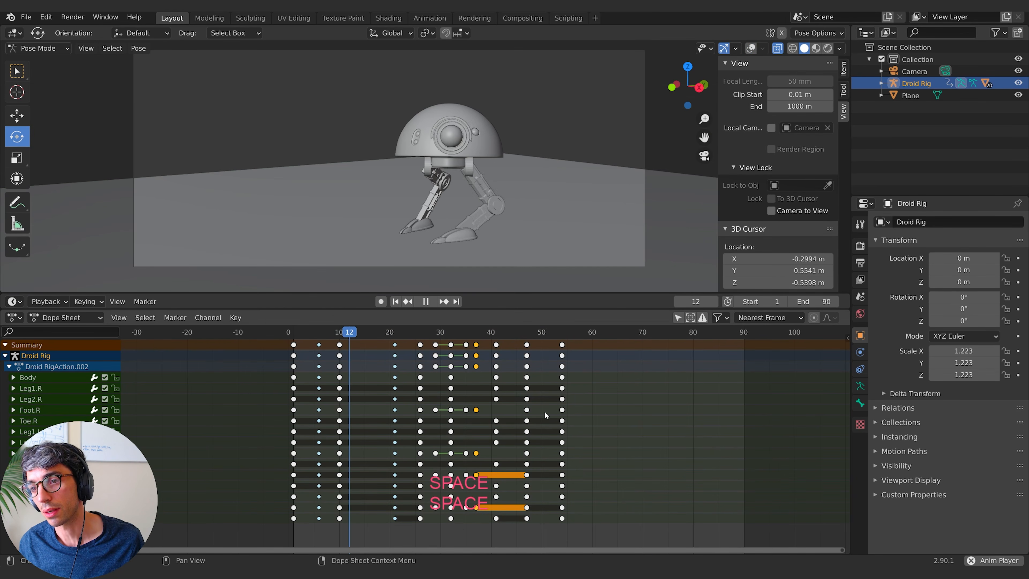
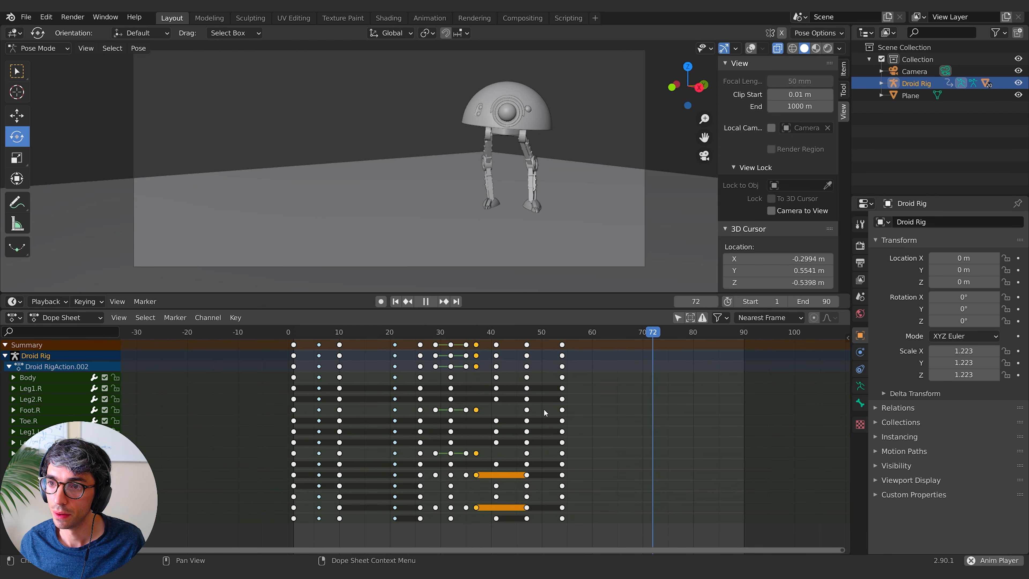
{"action": "key", "text": "space"}
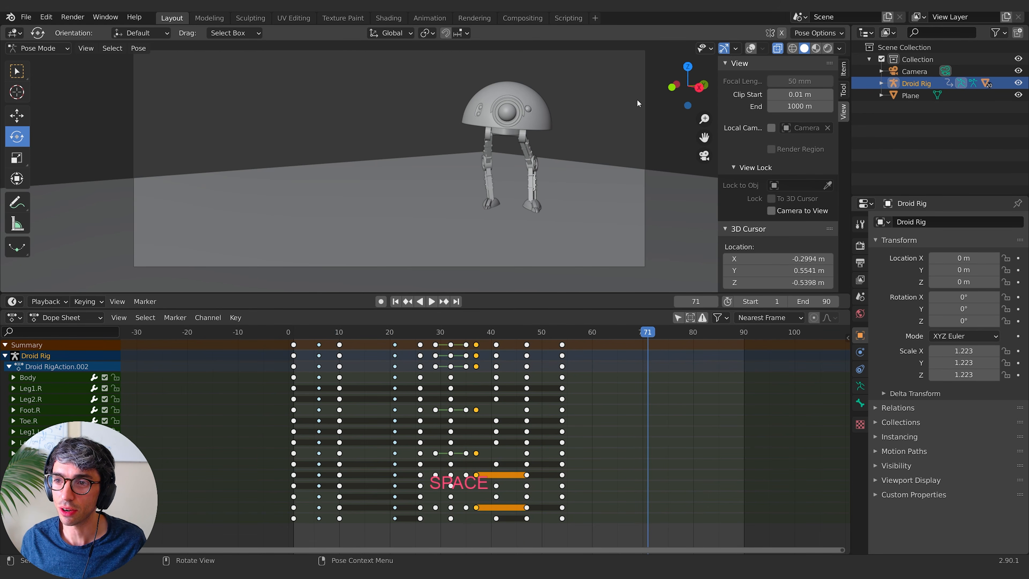
{"action": "key", "text": "space"}
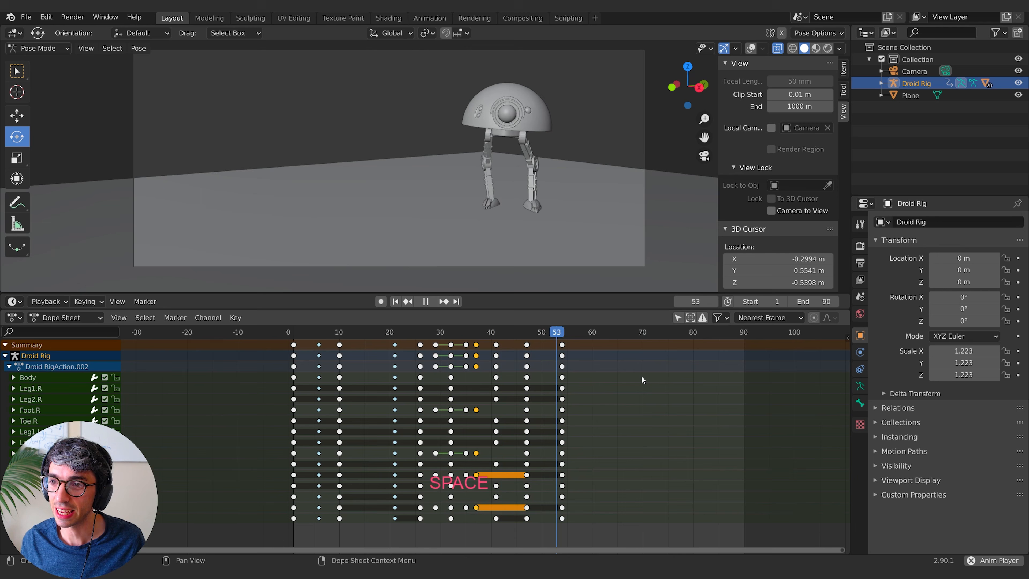
{"action": "key", "text": "space"}
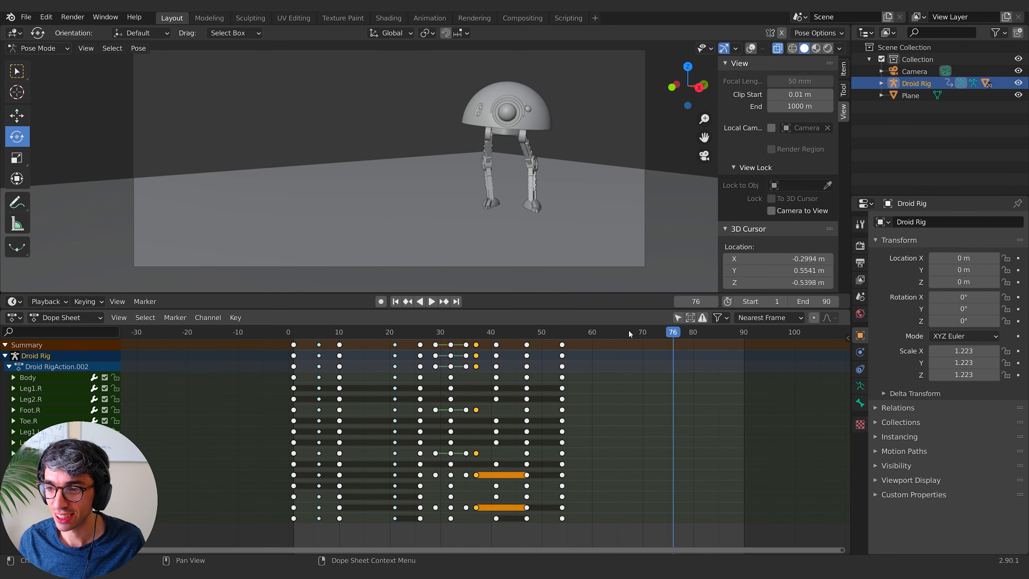
{"action": "key", "text": "Escape"}
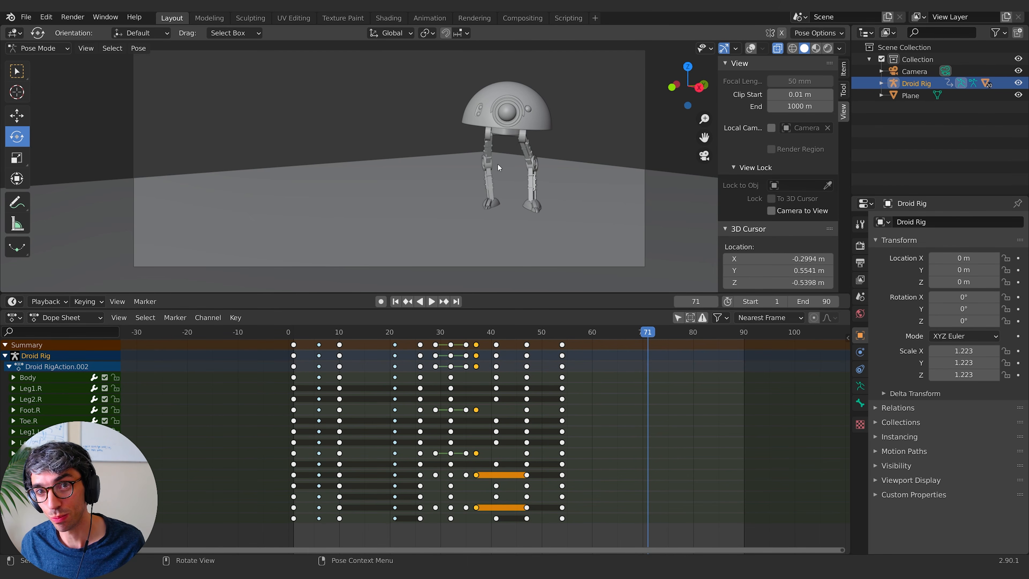
Step: Show the viewport overlays, enable Auto Keying, and rotate the Body bone about -7.45° at frame 71
{"action": "left_click", "coordinate": [750, 49]}
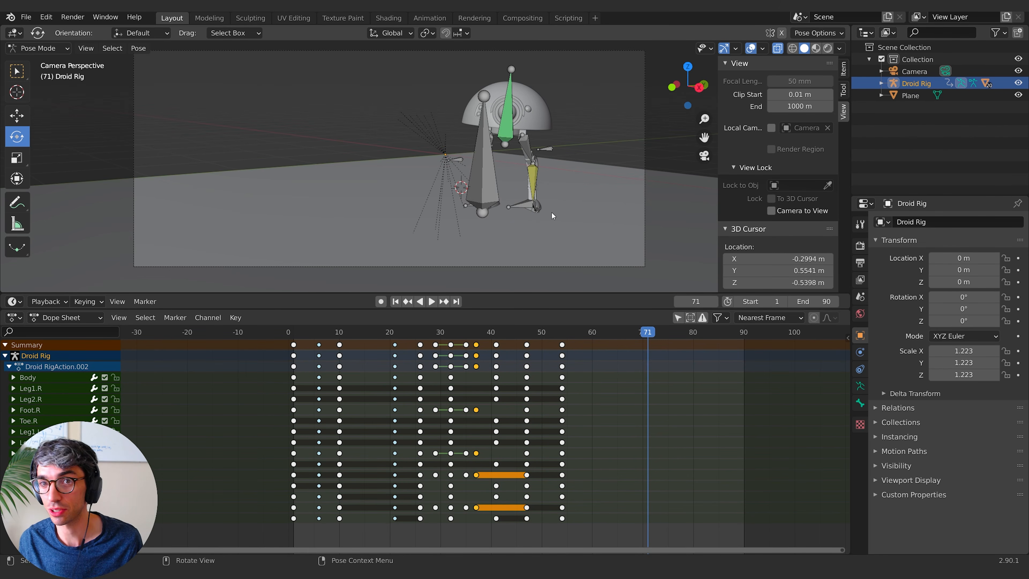
{"action": "left_click", "coordinate": [509, 135]}
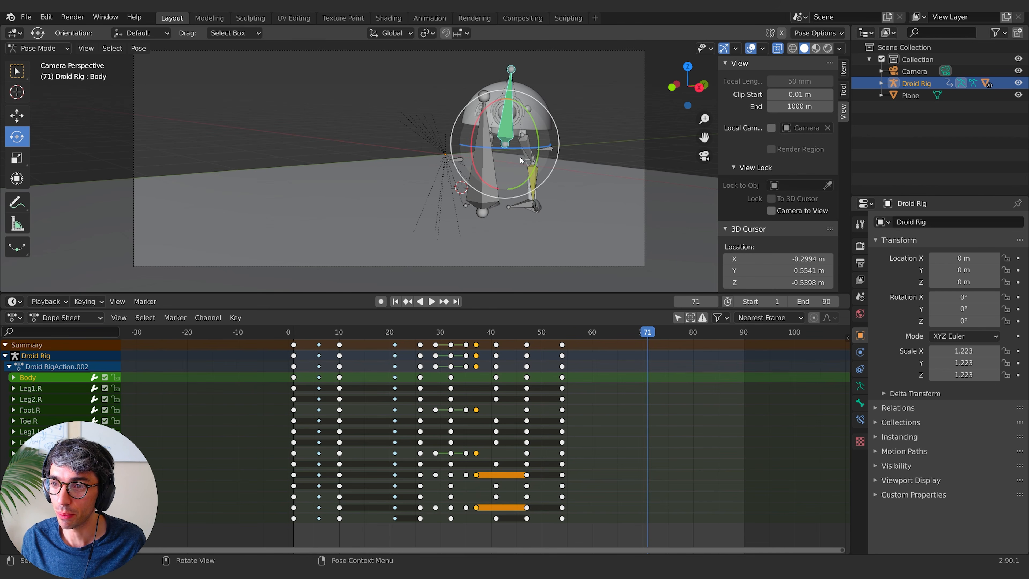
{"action": "left_click", "coordinate": [381, 301]}
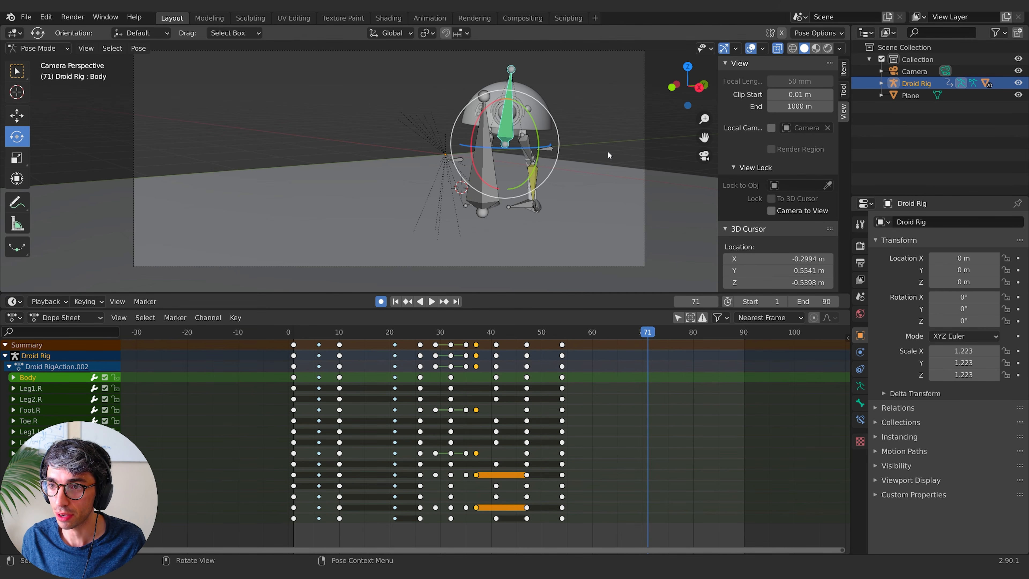
{"action": "key", "text": "r"}
{"action": "left_click", "coordinate": [547, 218]}
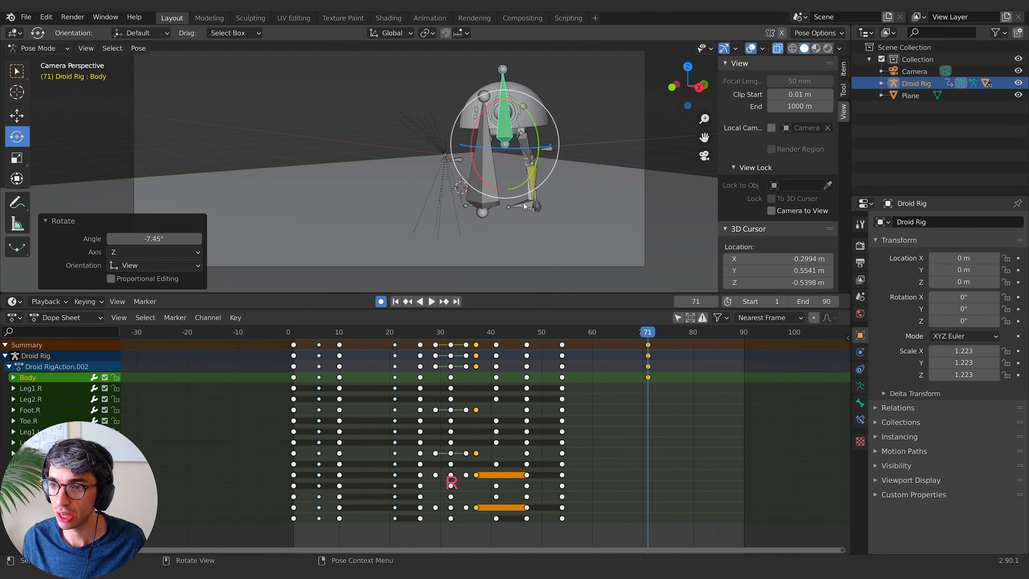
Step: Shift the Leg1.R.Pole bone down by about 0.045 m at frame 71
{"action": "left_click", "coordinate": [547, 150]}
{"action": "key", "text": "g"}
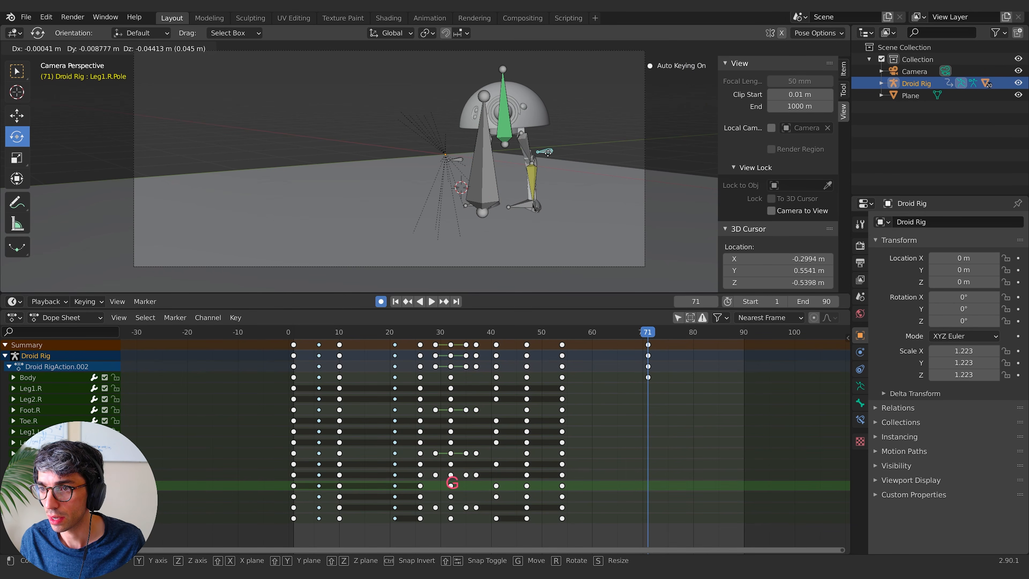
{"action": "left_click", "coordinate": [547, 152]}
Step: At frame 75, move the Leg1.R.Pole.001 bone about 0.09 m in X, 0.13 m in Y and 0.04 m in Z, and rotate the Body bone 4.69°
{"action": "key", "text": "Right"}
{"action": "key", "text": "Right"}
{"action": "key", "text": "Right"}
{"action": "key", "text": "Right"}
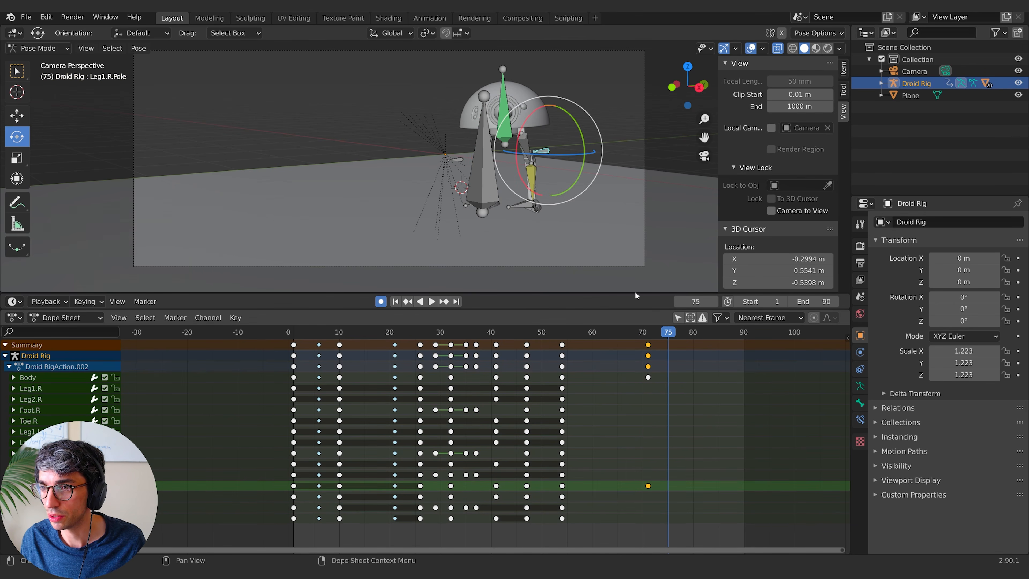
{"action": "left_click", "coordinate": [457, 158]}
{"action": "key", "text": "g"}
{"action": "left_click", "coordinate": [442, 135]}
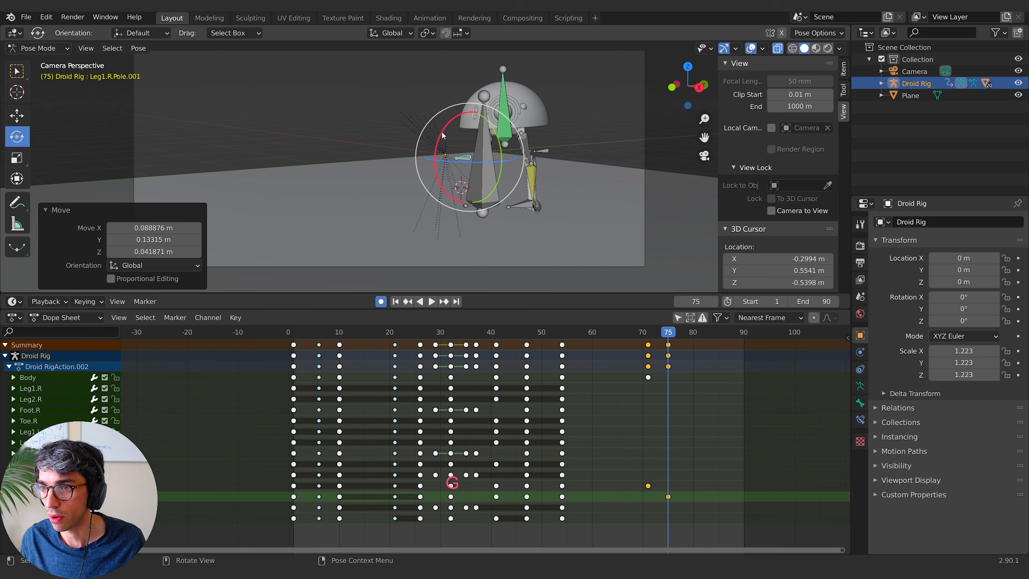
{"action": "left_click", "coordinate": [507, 103]}
{"action": "key", "text": "r"}
{"action": "left_click", "coordinate": [512, 106]}
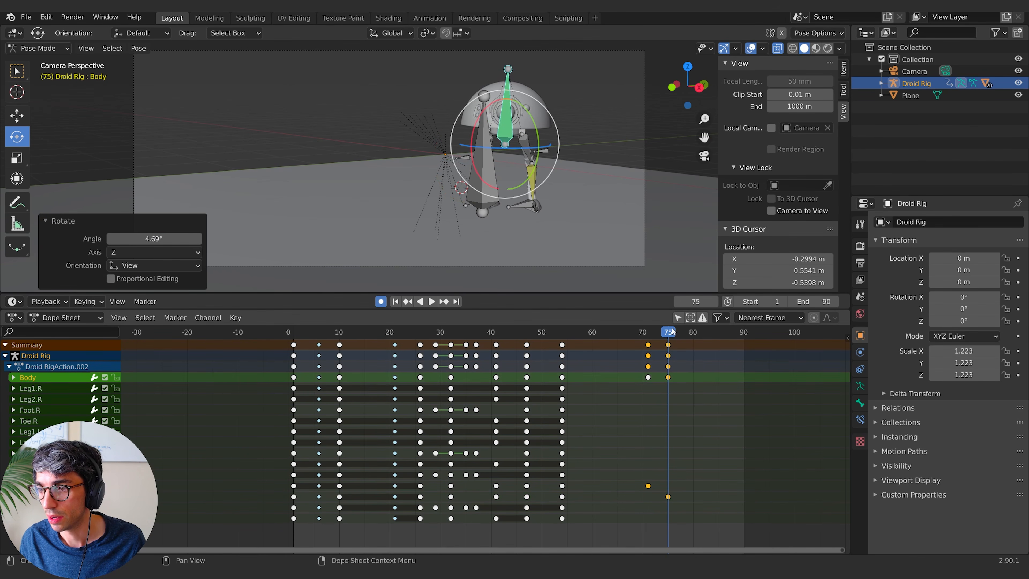
Step: Move the body and leg pole keyframes from frame 71 to frame 66
{"action": "key", "text": "space"}
{"action": "left_click_drag", "start_coordinate": [670, 336], "coordinate": [672, 340]}
{"action": "left_click", "coordinate": [648, 353]}
{"action": "key", "text": "g"}
{"action": "left_click", "coordinate": [620, 353]}
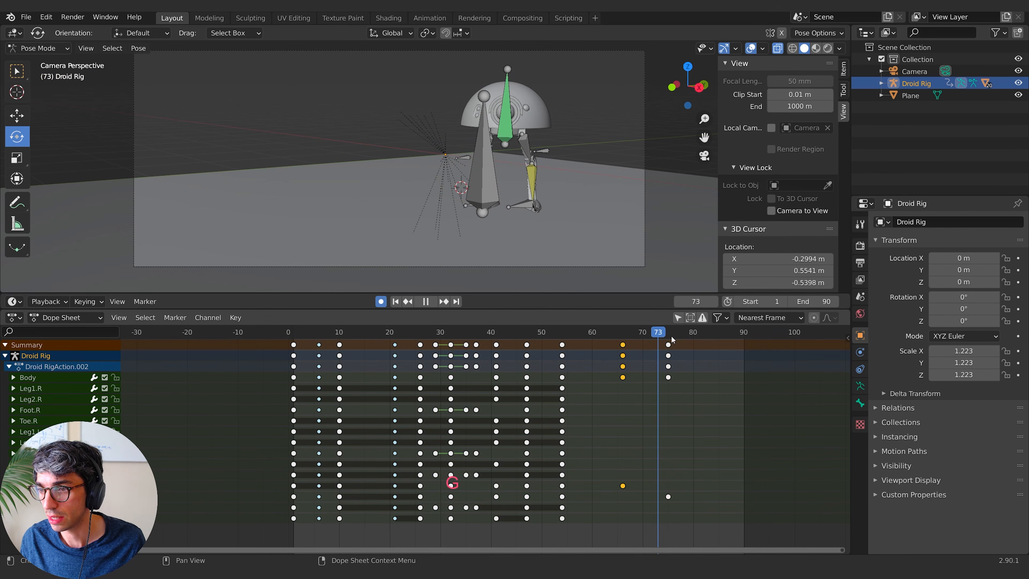
Step: Lower the Body bone about 0.026 m at frame 83 and play the idle motion after the landing
{"action": "left_click", "coordinate": [508, 116]}
{"action": "key", "text": "g"}
{"action": "left_click", "coordinate": [511, 121]}
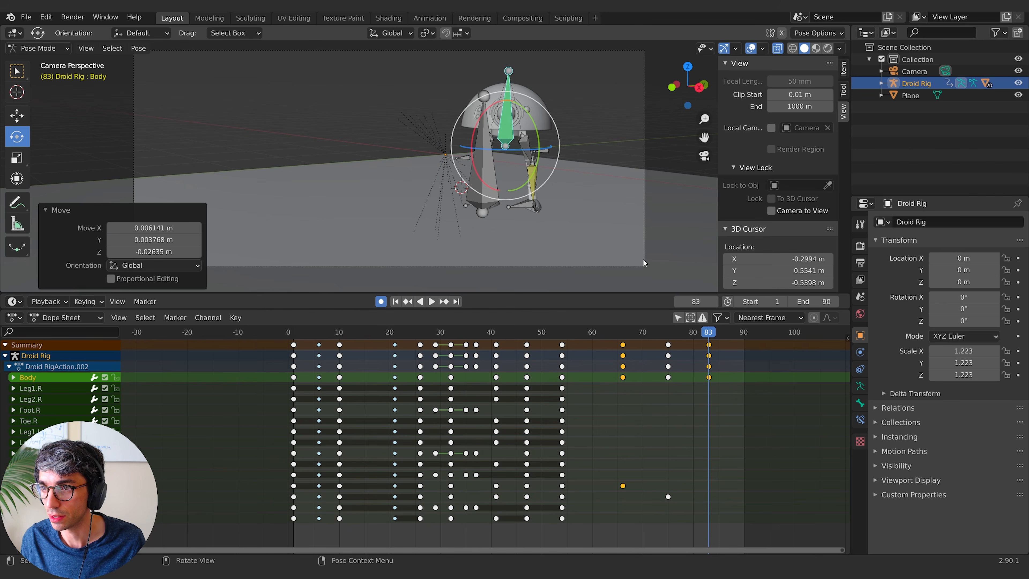
{"action": "left_click", "coordinate": [501, 335]}
{"action": "key", "text": "space"}
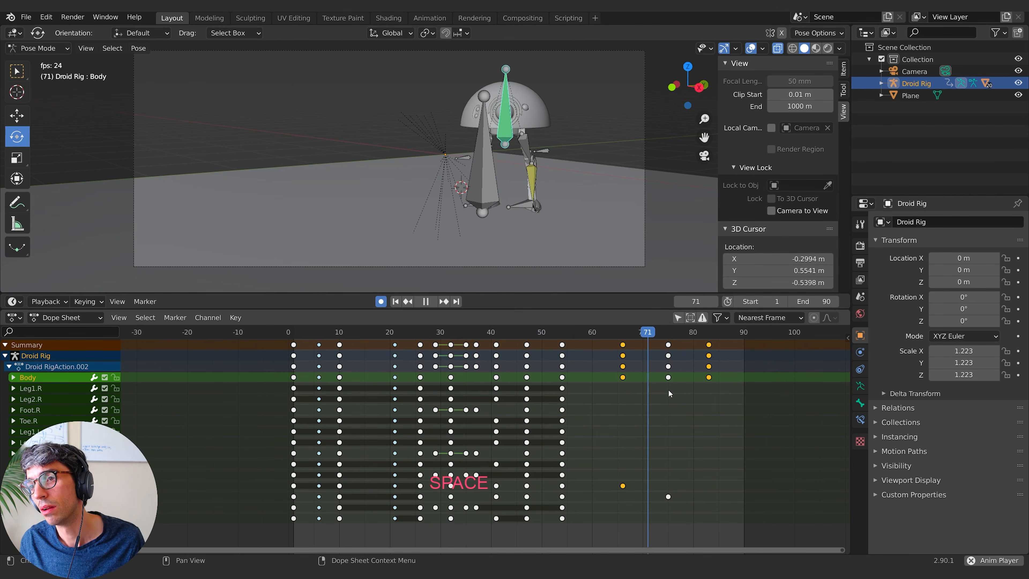
{"action": "left_click", "coordinate": [626, 345]}
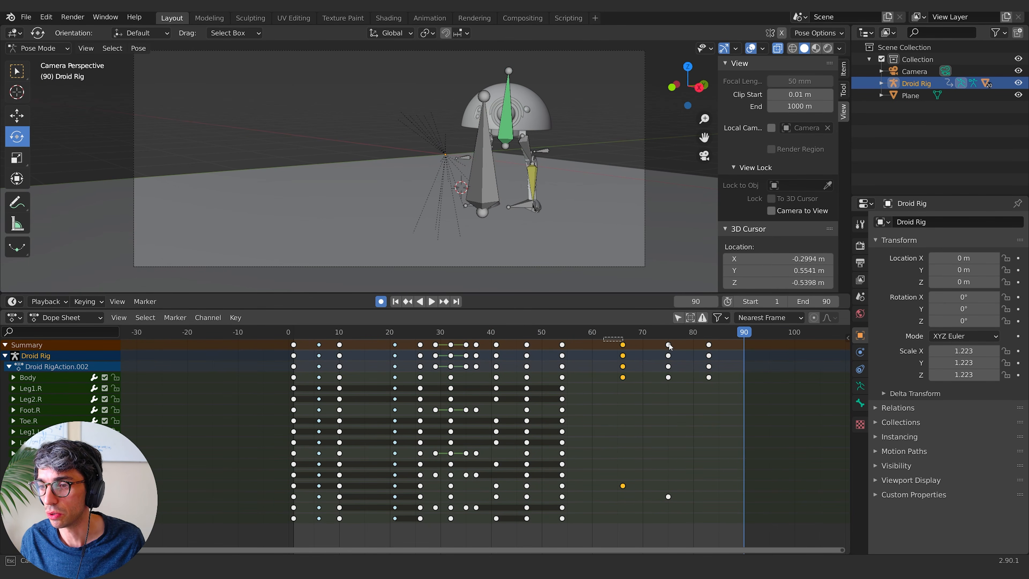
{"action": "key", "text": "s"}
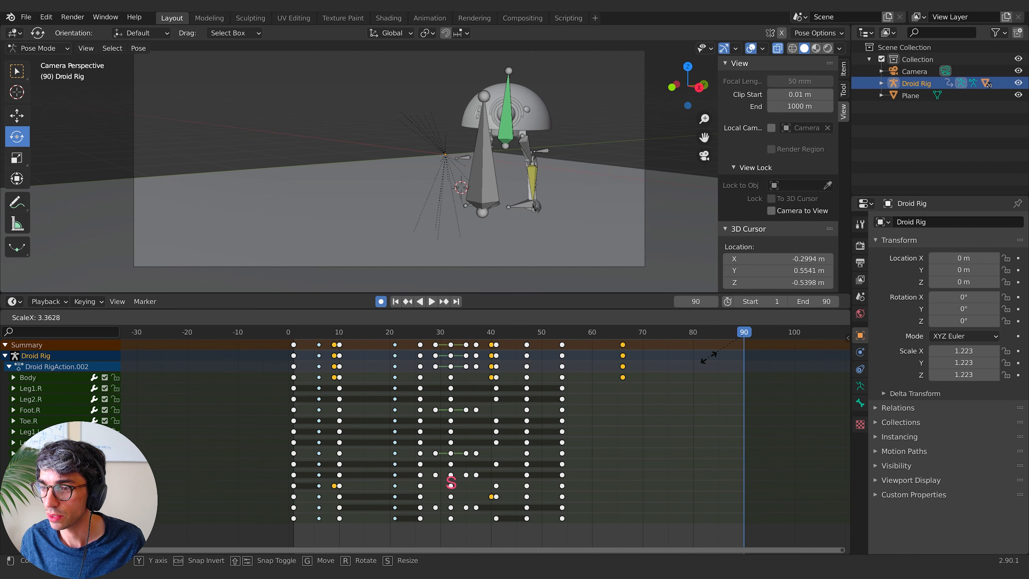
{"action": "key", "text": "Escape"}
Step: Stretch the three last keyframe columns from frame 66 so the later two land on frames 83 and 98, and play the result
{"action": "left_click", "coordinate": [628, 335]}
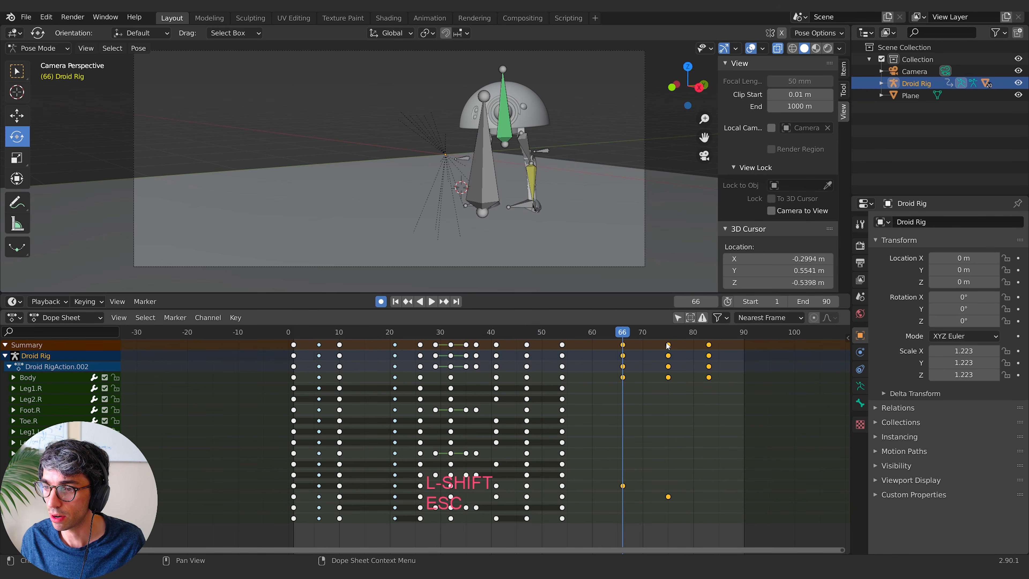
{"action": "key", "text": "s"}
{"action": "left_click", "coordinate": [701, 336]}
{"action": "key", "text": "space"}
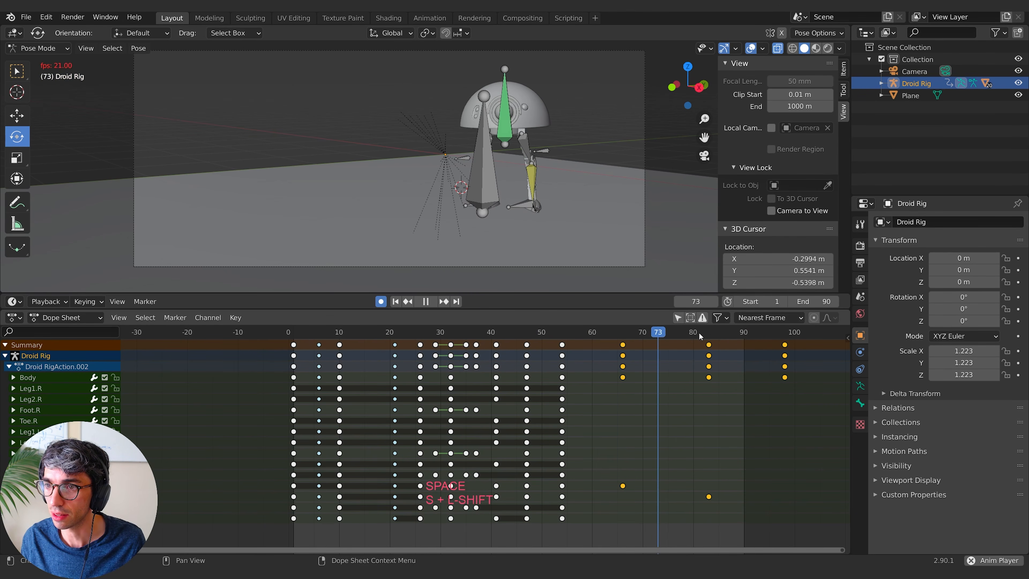
Step: Spread the selected idle keyframes slightly further apart, to frames 64, 83 and 100, and replay the animation
{"action": "key", "text": "space"}
{"action": "key", "text": "s"}
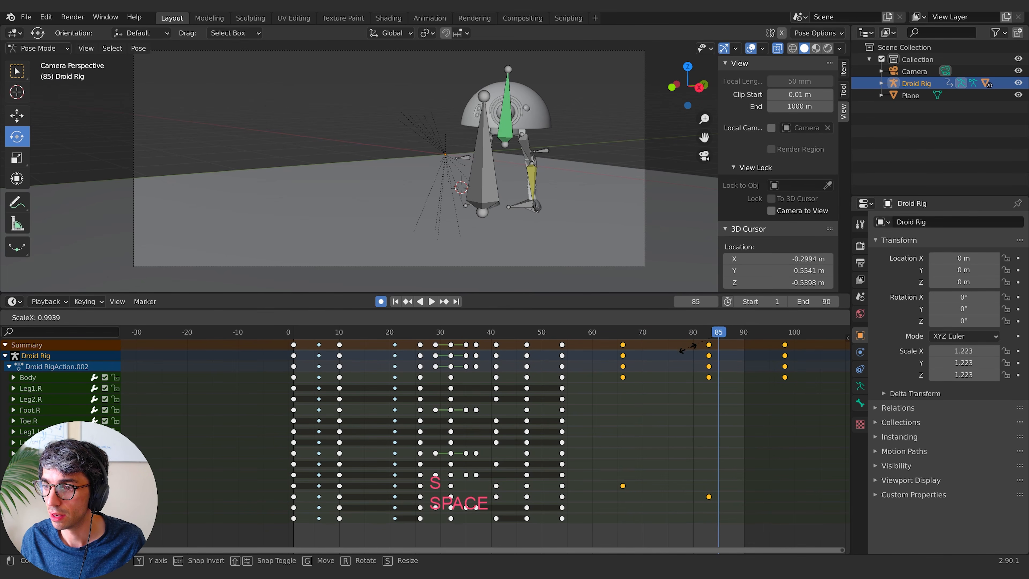
{"action": "left_click", "coordinate": [685, 356]}
{"action": "key", "text": "space"}
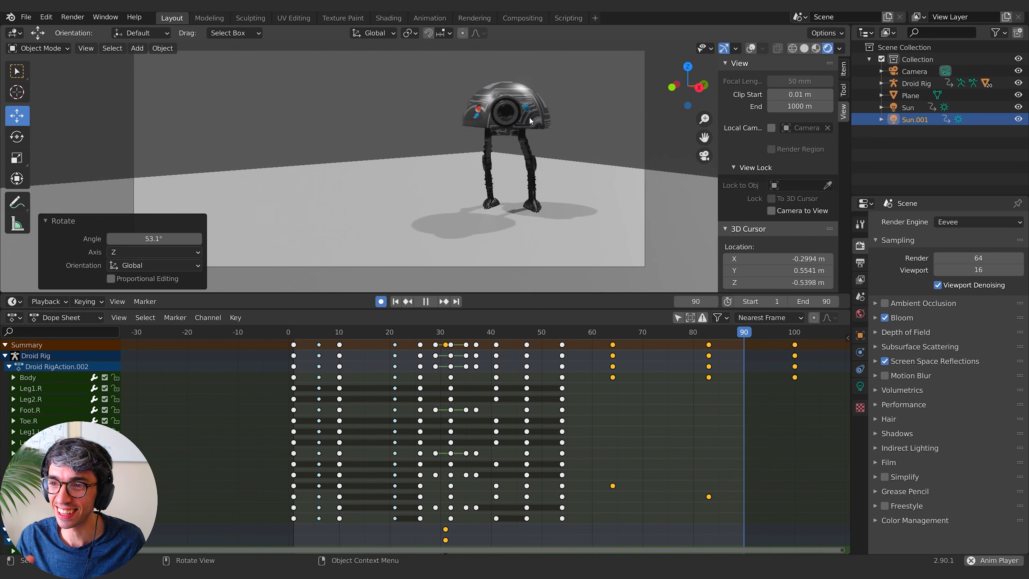
Step: Open the DroidHead material in a Shader Editor and feed the Mapping node's Vector from the Texture Coordinate node's Generated output
{"action": "left_click", "coordinate": [14, 33]}
{"action": "left_click", "coordinate": [49, 144]}
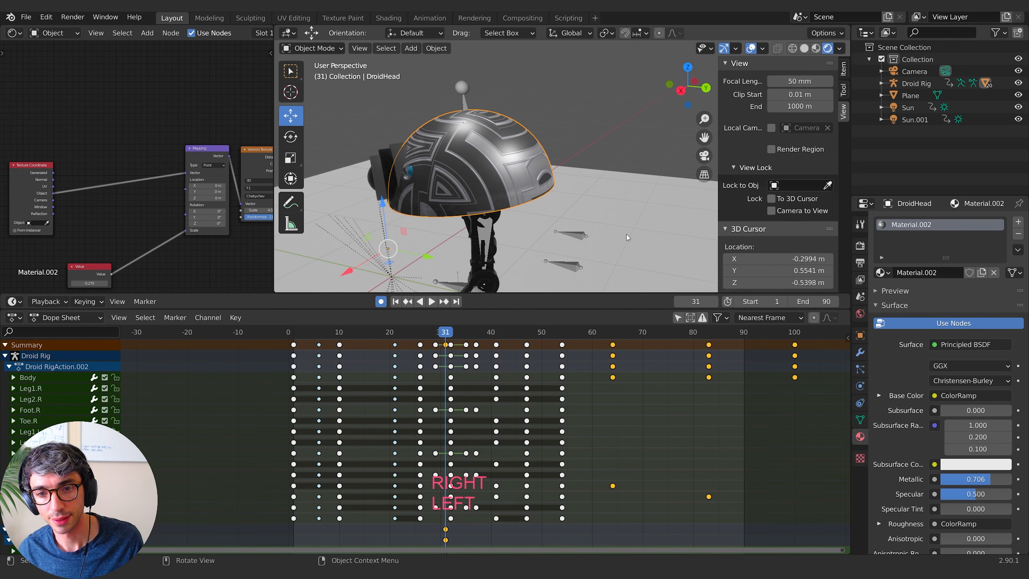
{"action": "scroll", "coordinate": [173, 239], "scroll_direction": "down", "scroll_amount": 3}
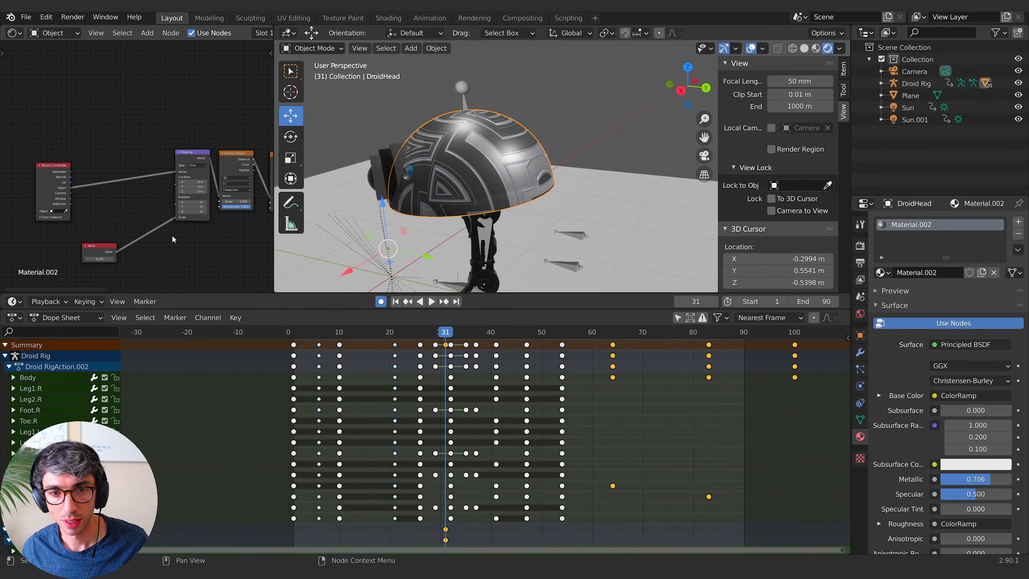
{"action": "mouse_move", "coordinate": [172, 239]}
{"action": "middle_mouse_down"}
{"action": "mouse_move", "coordinate": [140, 124]}
{"action": "mouse_move", "coordinate": [106, 165]}
{"action": "middle_mouse_up"}
{"action": "mouse_move", "coordinate": [95, 205]}
{"action": "middle_mouse_down"}
{"action": "mouse_move", "coordinate": [92, 167]}
{"action": "mouse_move", "coordinate": [144, 152]}
{"action": "middle_mouse_up"}
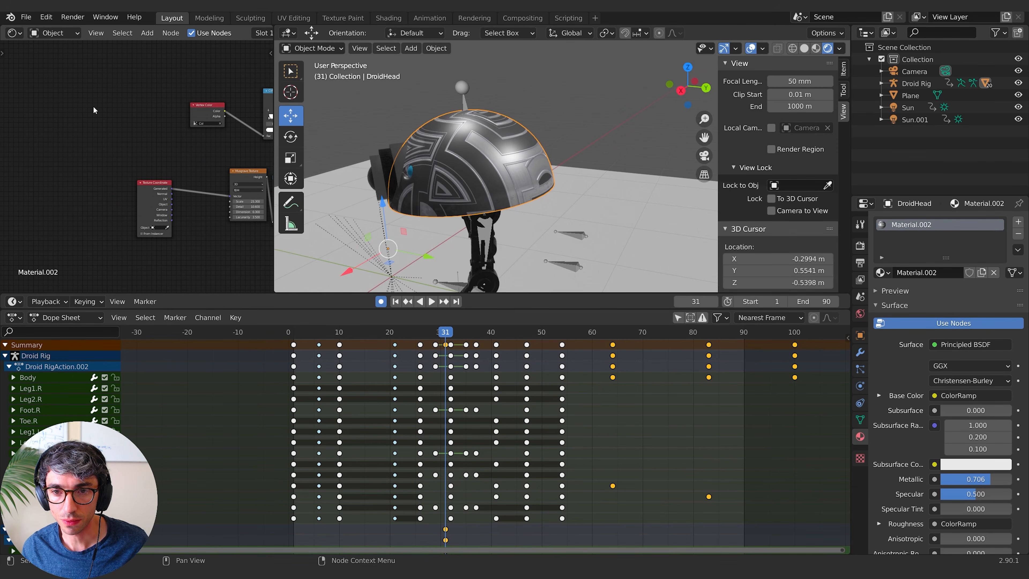
{"action": "middle_click_drag", "start_coordinate": [58, 67], "coordinate": [143, 212]}
{"action": "middle_click_drag", "start_coordinate": [86, 87], "coordinate": [141, 171]}
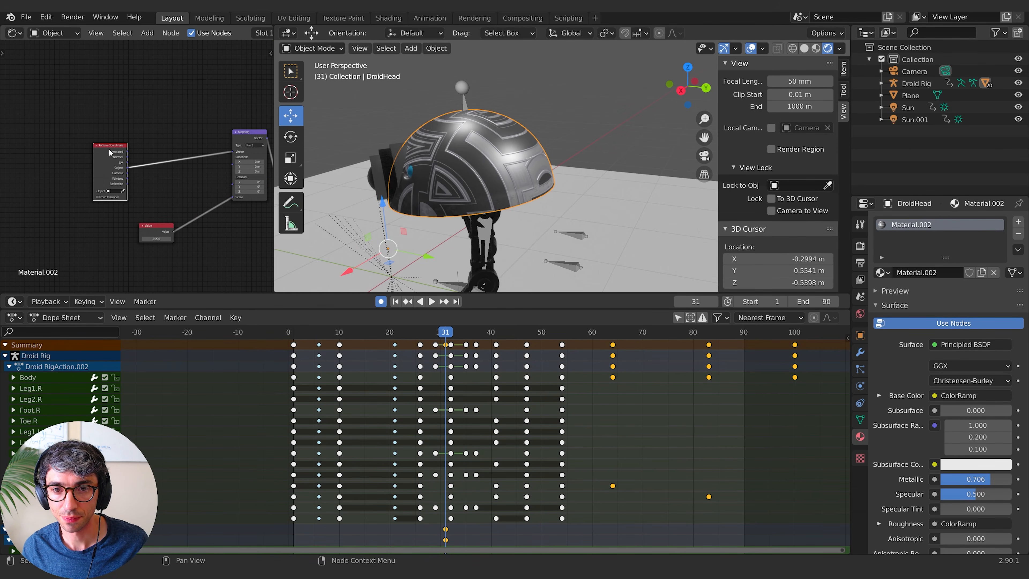
{"action": "left_click_drag", "start_coordinate": [235, 155], "coordinate": [233, 153]}
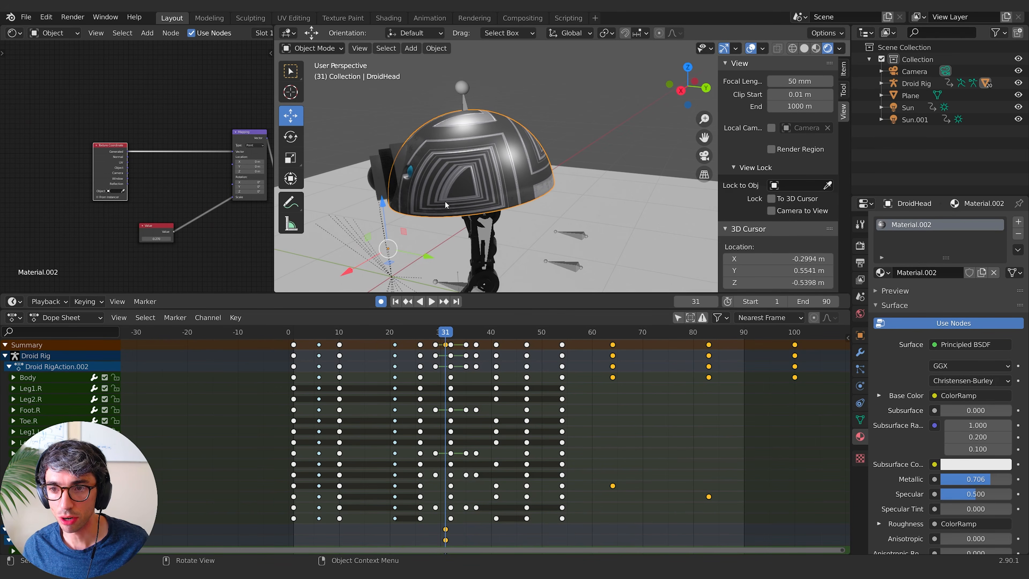
Step: Inspect the head's texture, return to the camera view and play the animation
{"action": "middle_click_drag", "start_coordinate": [444, 200], "coordinate": [537, 205]}
{"action": "key", "text": "KP_0"}
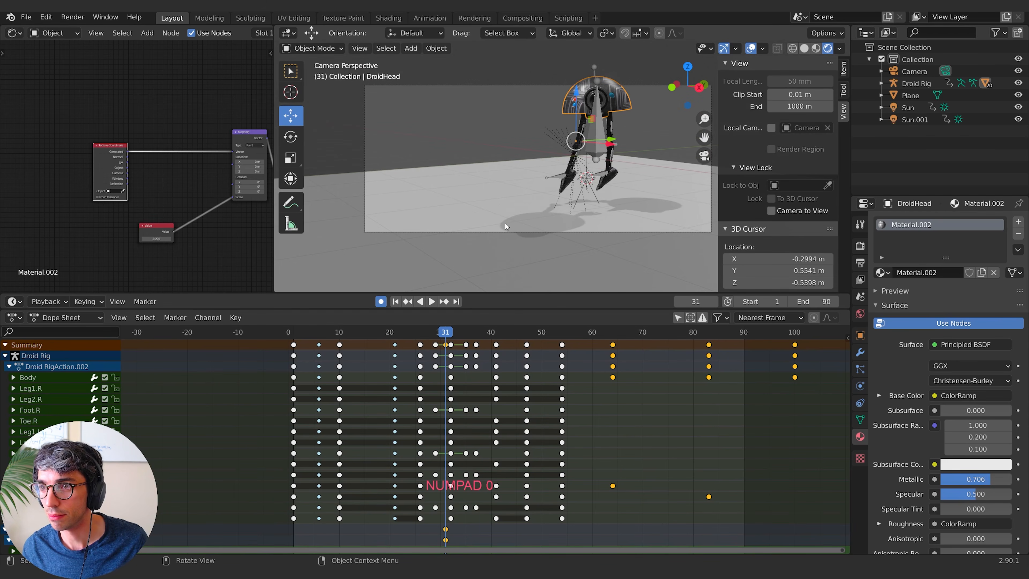
{"action": "key", "text": "space"}
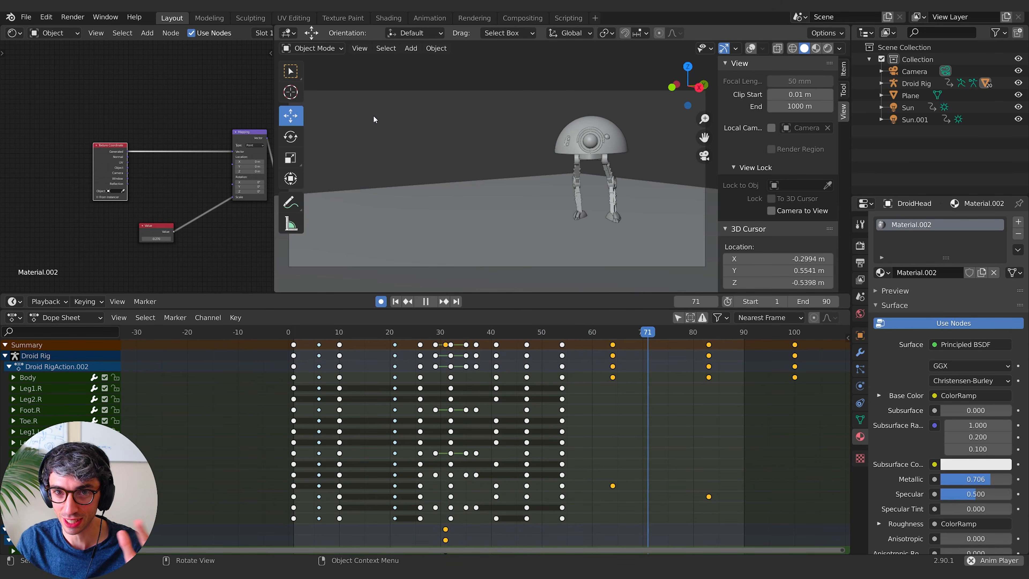
{"action": "mouse_move", "coordinate": [122, 152]}
{"action": "left_mouse_down"}
{"action": "mouse_move", "coordinate": [110, 149]}
{"action": "mouse_move", "coordinate": [114, 140]}
{"action": "left_mouse_up"}
{"action": "middle_click_drag", "start_coordinate": [236, 237], "coordinate": [98, 140]}
{"action": "middle_click_drag", "start_coordinate": [28, 230], "coordinate": [80, 204]}
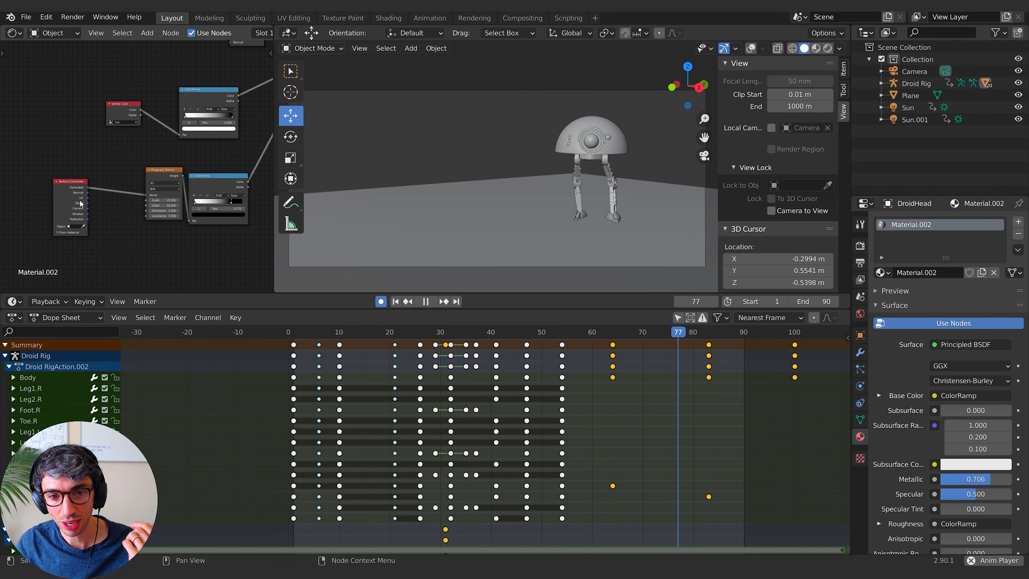
{"action": "middle_click_drag", "start_coordinate": [152, 45], "coordinate": [240, 179]}
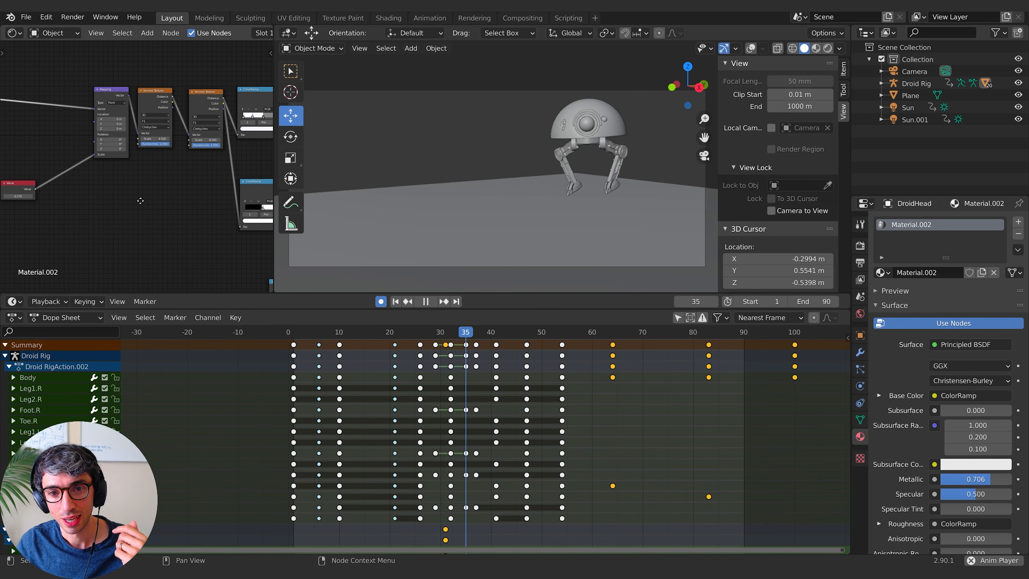
{"action": "middle_click_drag", "start_coordinate": [80, 211], "coordinate": [242, 214]}
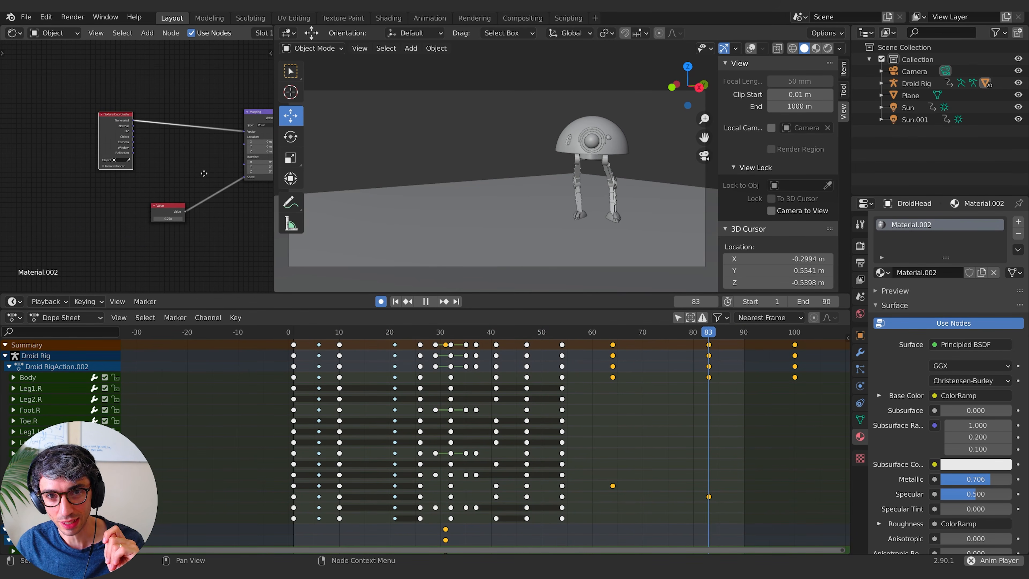
{"action": "middle_click_drag", "start_coordinate": [220, 149], "coordinate": [182, 147]}
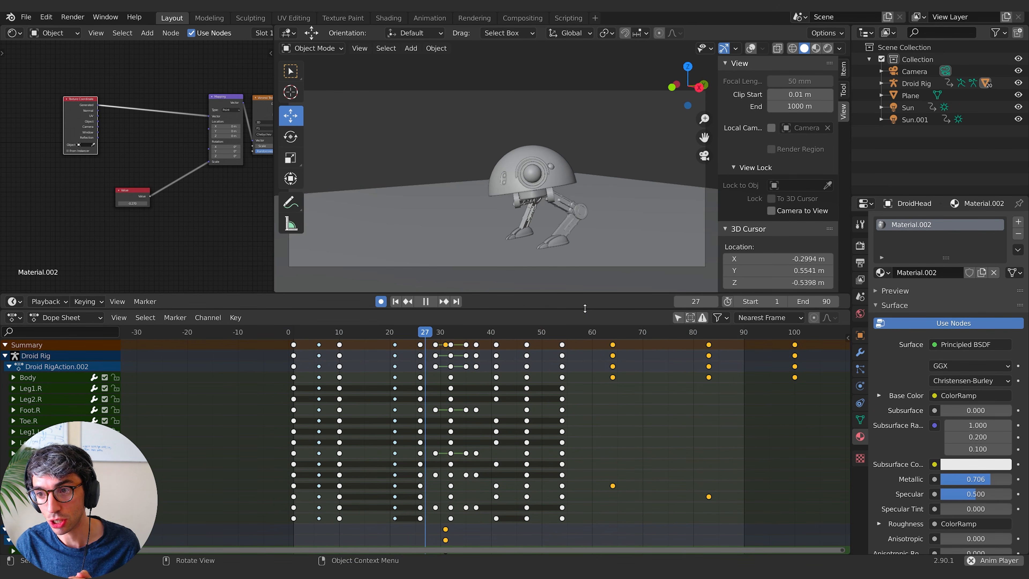
Step: Switch the Dope Sheet to the Graph Editor to show the rig's animation curves
{"action": "key", "text": "ctrl+Tab"}
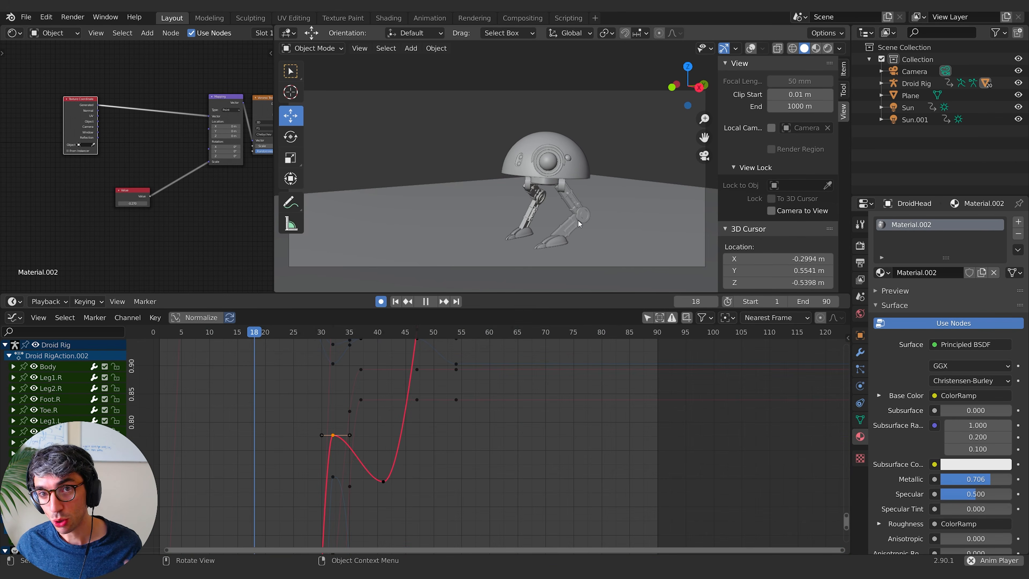